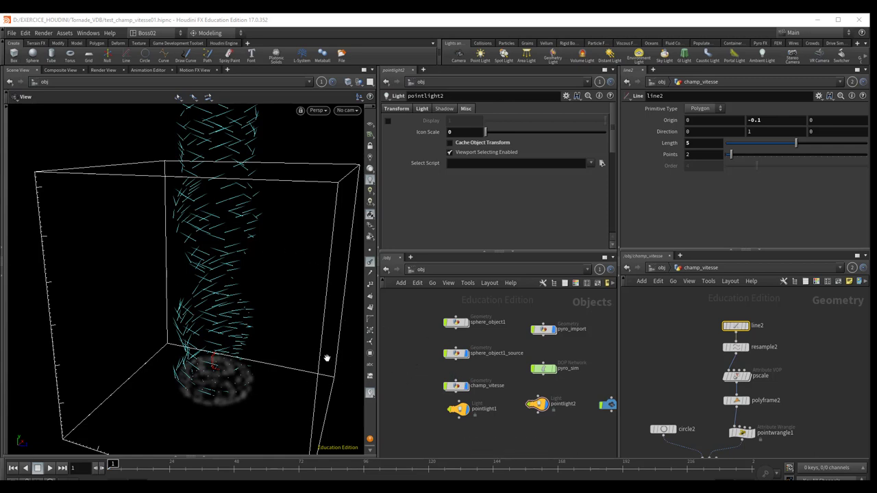
- Save the tornado scene, overwriting test_champ_vitesse01.hipnc, and start a new untitled scene
mouse_move(319, 368)
left_mouse_down()
mouse_move(333, 358)
mouse_move(300, 354)
left_mouse_up()
left_click(12, 33)
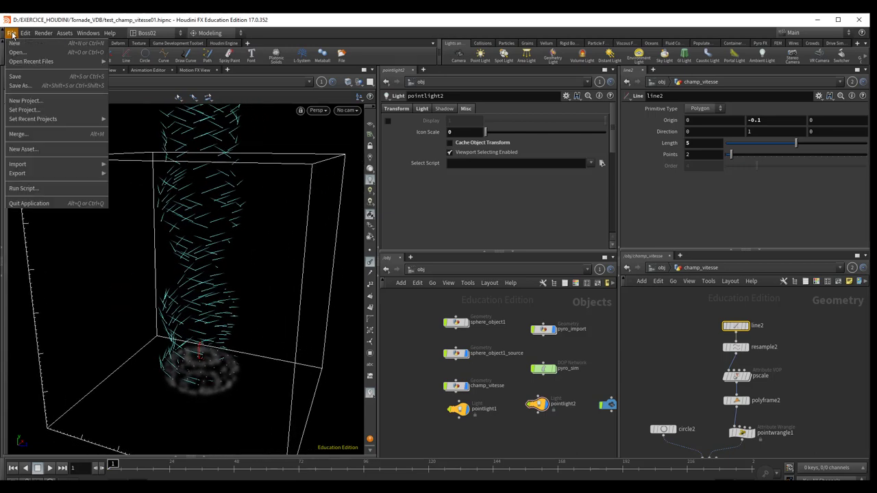
left_click(20, 44)
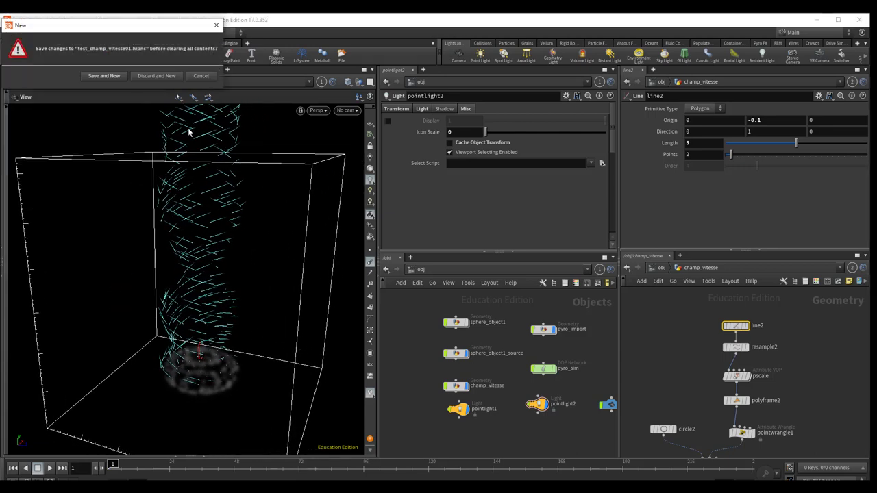
left_click(112, 74)
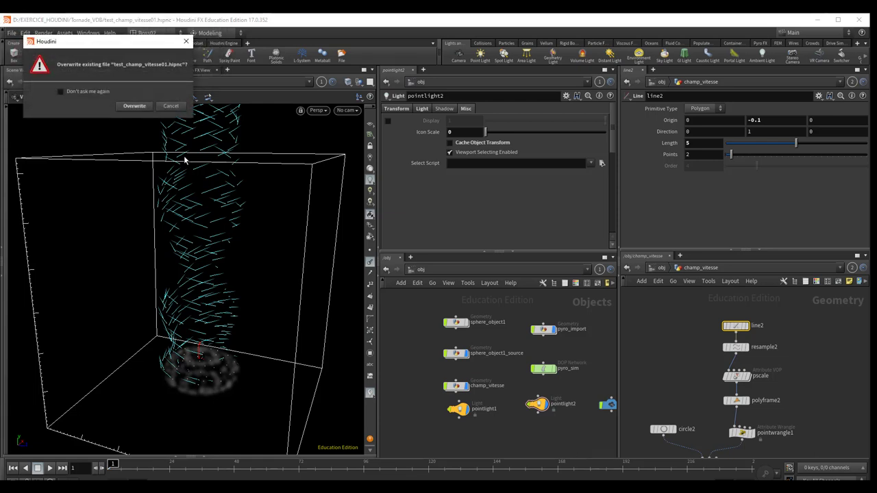
left_click(139, 108)
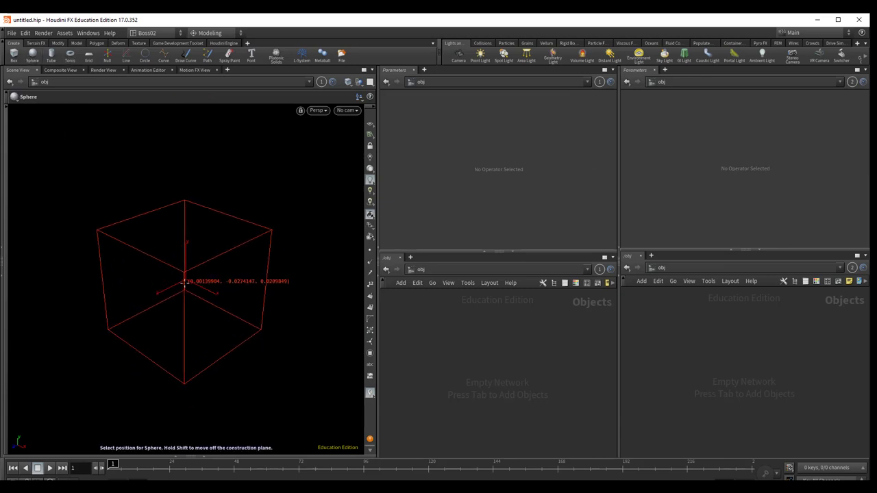
- Add a sphere scaled to 0.3 in Y and turn it into a Billowy Smoke source
left_click(201, 331)
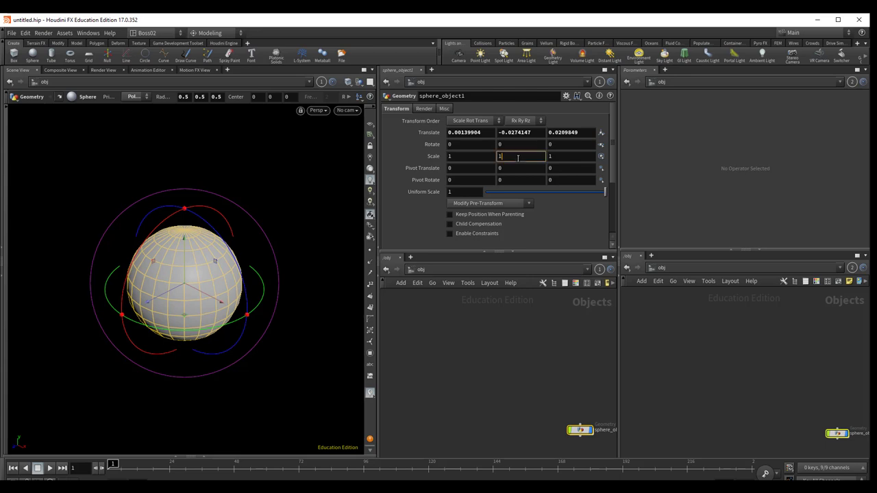
middle_click_drag(518, 158, 482, 162)
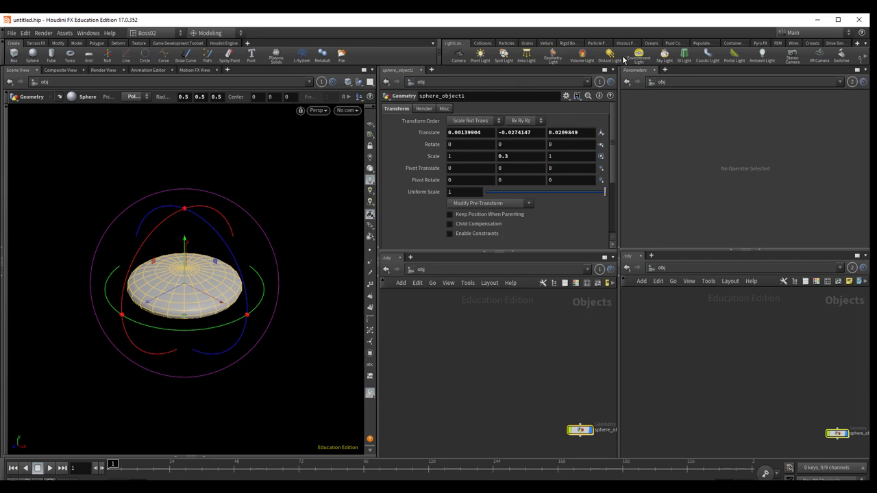
left_click(760, 44)
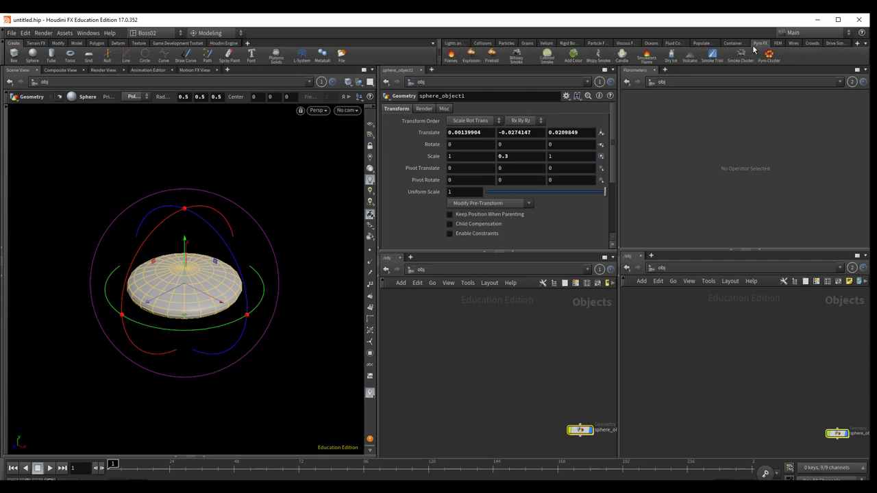
left_click(516, 57)
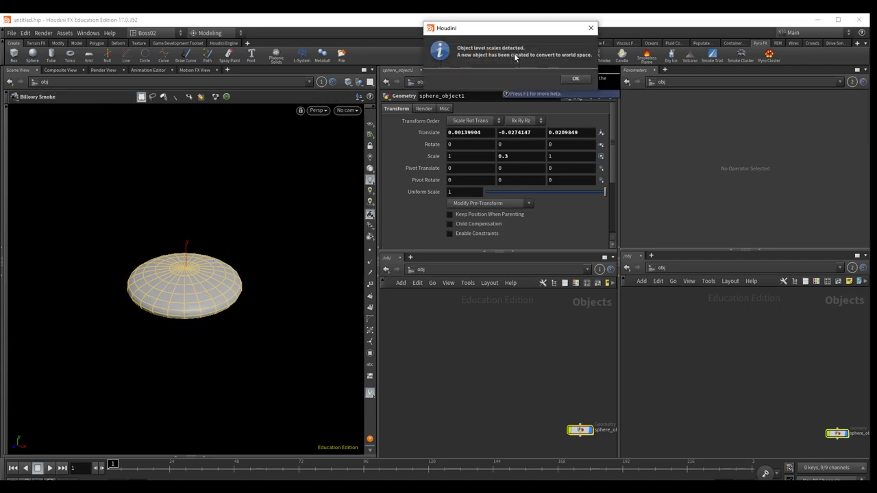
left_click(574, 80)
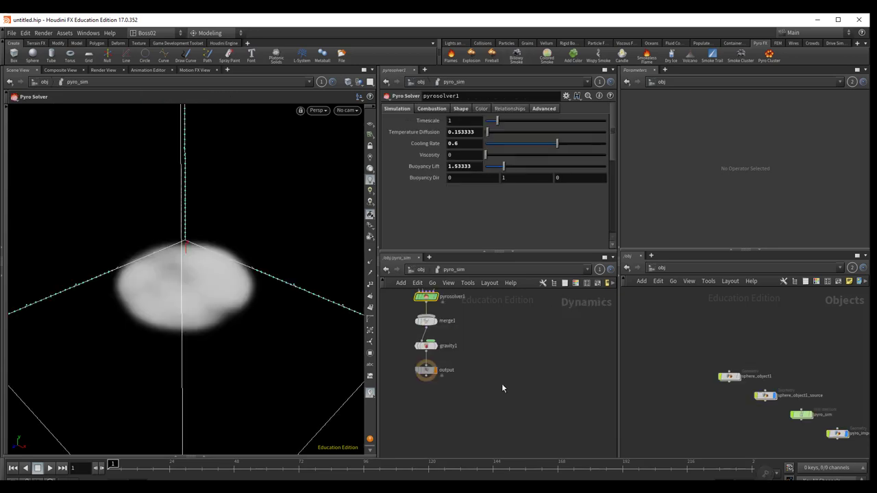
- Back at /obj, place sphere_object1_source just below sphere_object1
left_click(418, 268)
scroll(451, 388, "up", 3)
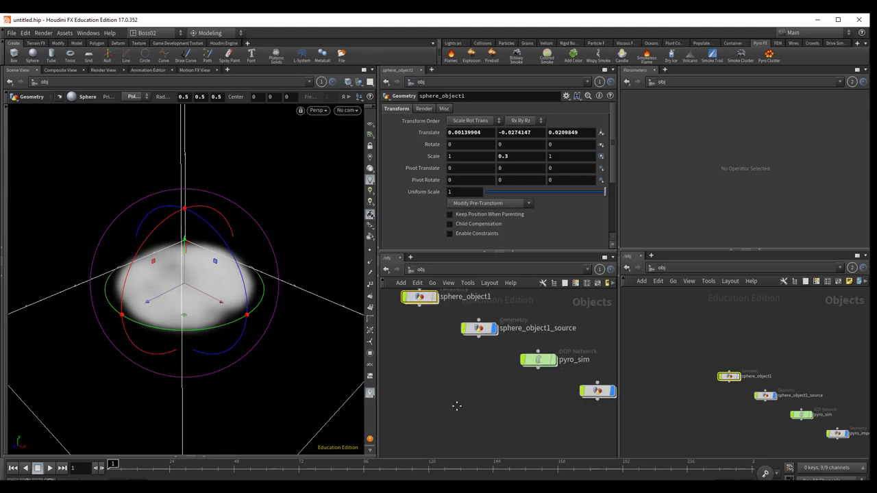
middle_click_drag(456, 406, 446, 402)
left_click_drag(419, 336, 454, 316)
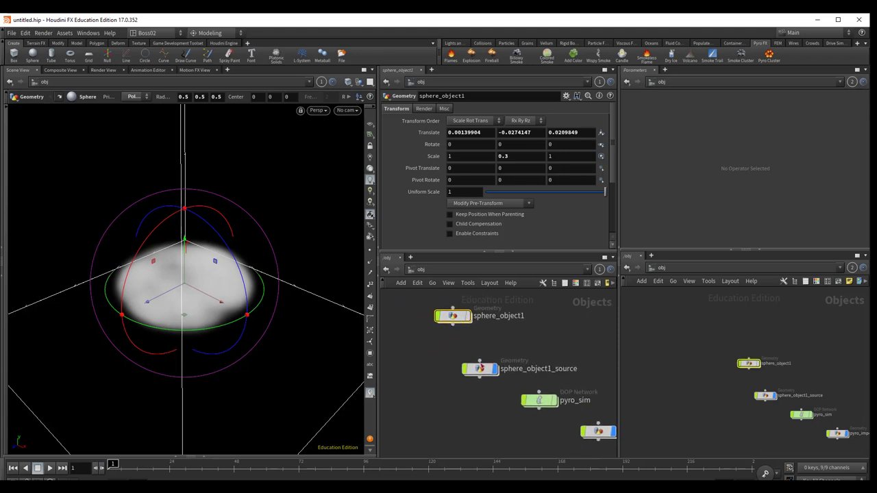
left_click_drag(481, 370, 450, 351)
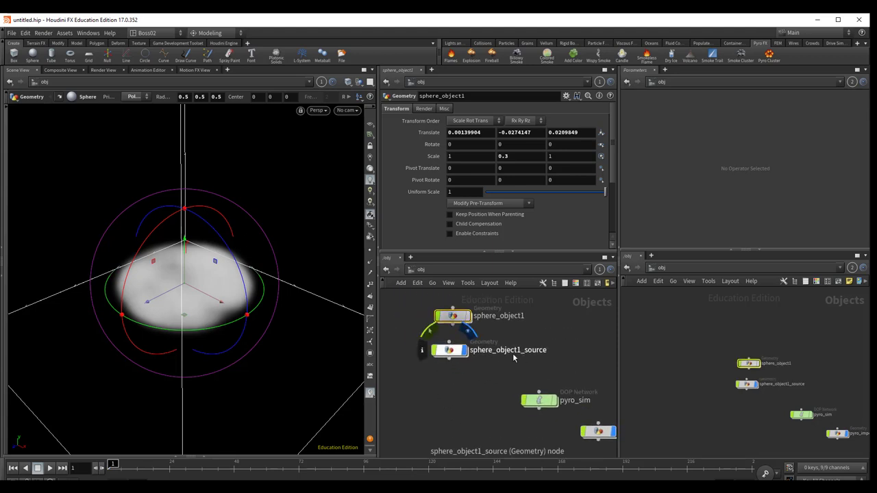
- Open sphere_object1_source's network and frame its chain, moving the RENDER node aside
double_click(454, 352)
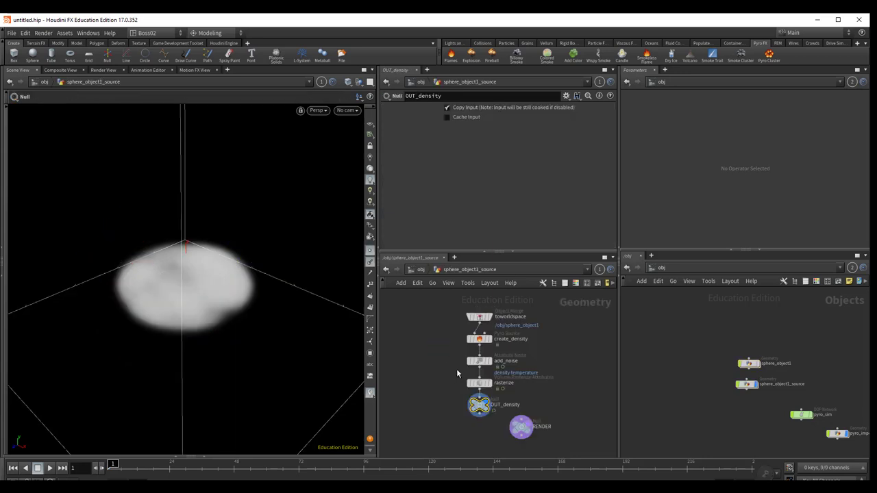
scroll(457, 374, "up", 2)
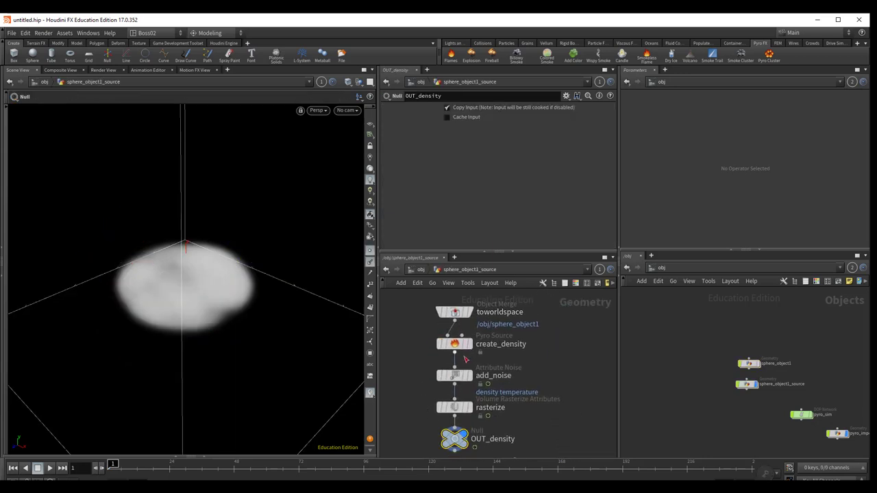
mouse_move(455, 344)
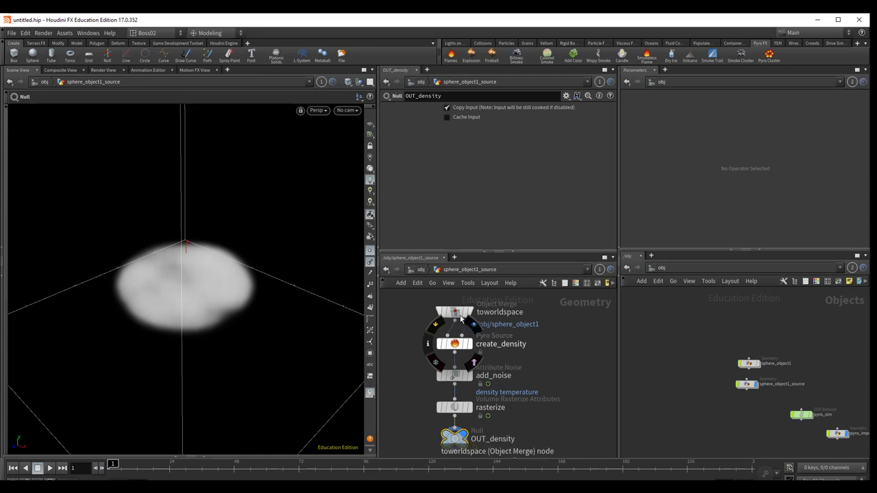
middle_click_drag(554, 408, 557, 395)
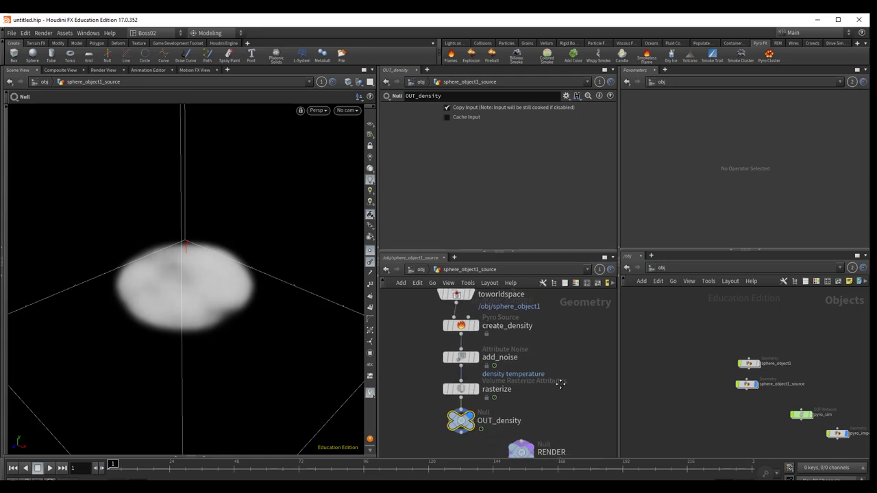
mouse_move(519, 451)
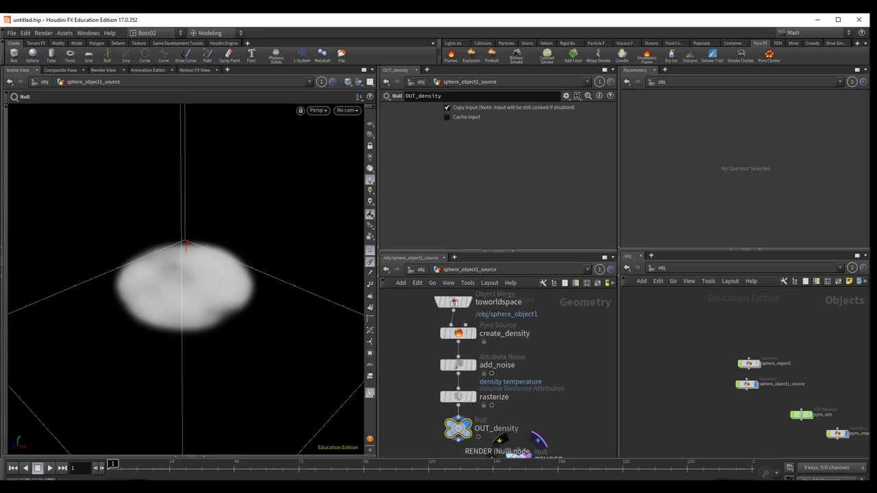
middle_click_drag(498, 439, 500, 409)
left_click_drag(515, 429, 554, 407)
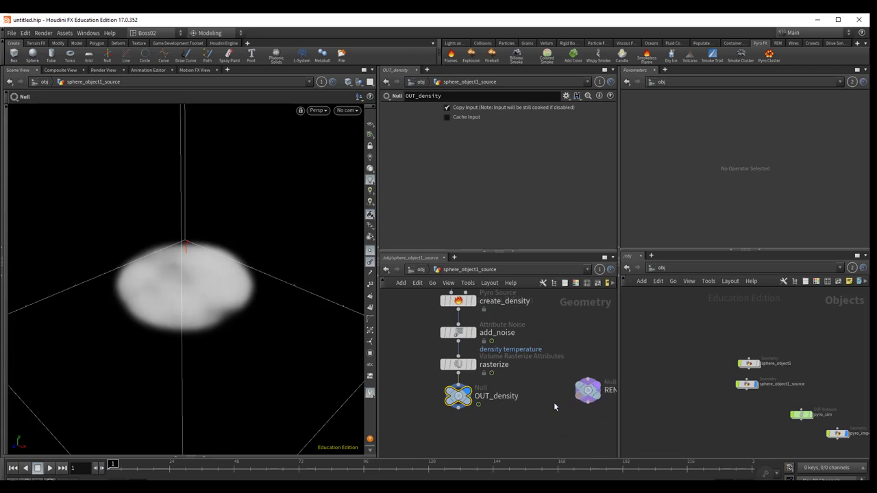
scroll(530, 399, "up", 3)
middle_click_drag(530, 399, 552, 446)
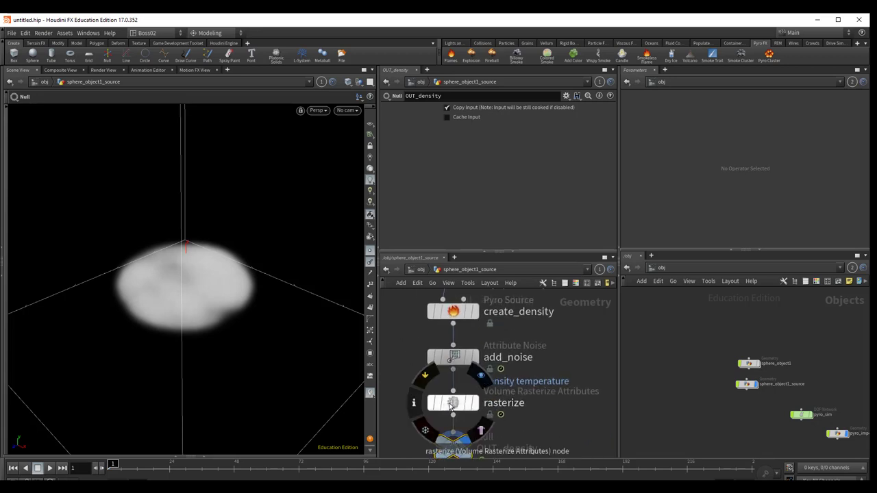
middle_click_drag(517, 323, 523, 357)
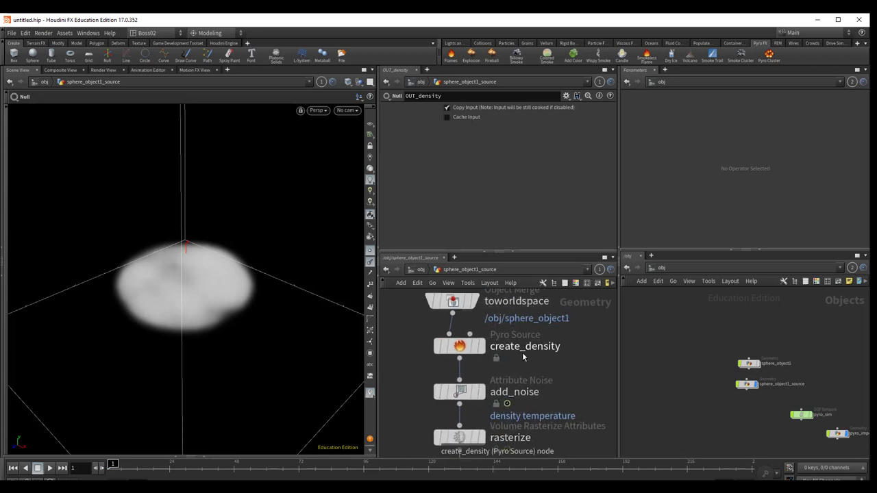
- Inspect the create_density settings and bring OUT_density into view
left_click(459, 346)
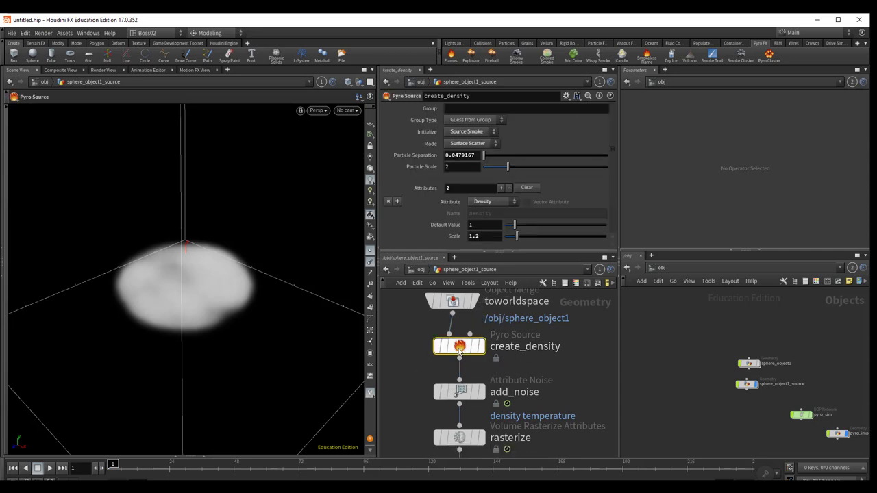
scroll(482, 245, "down", 2)
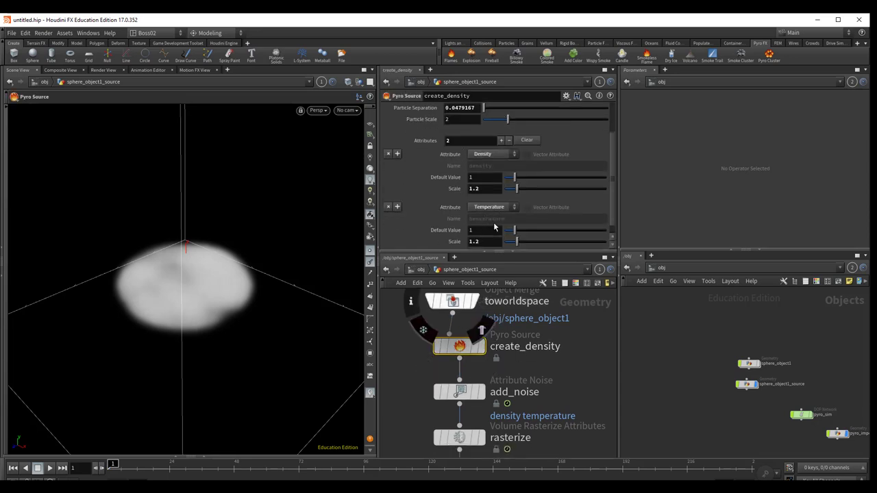
scroll(507, 191, "down", 1)
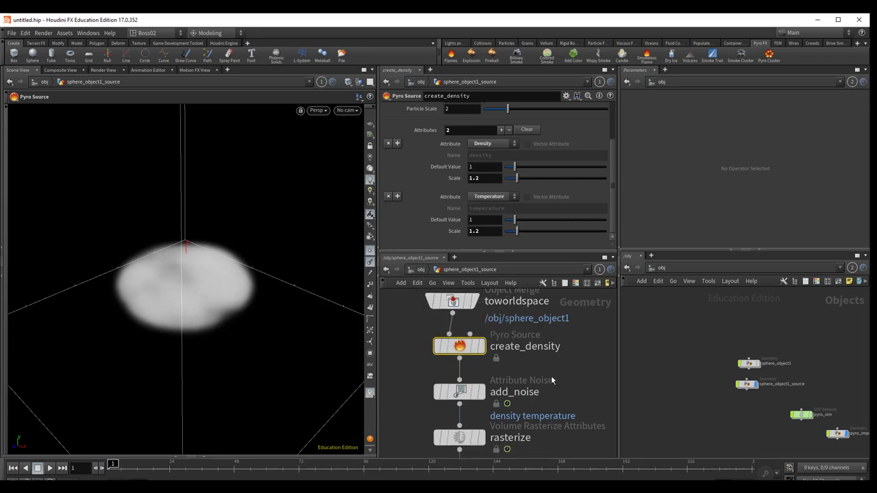
middle_click_drag(555, 370, 553, 349)
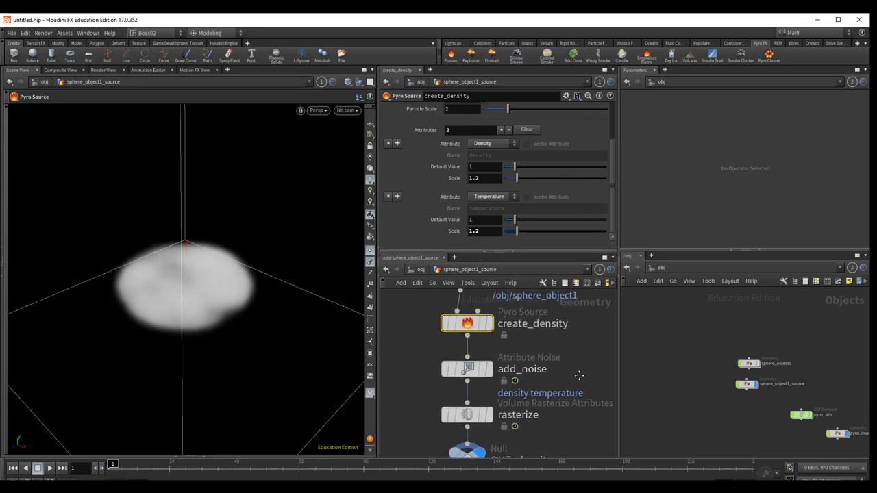
middle_click_drag(578, 376, 586, 338)
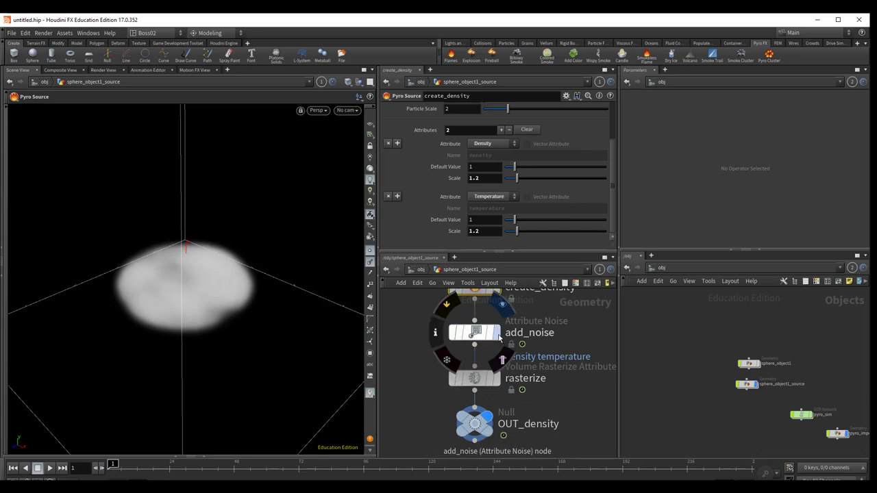
mouse_move(474, 379)
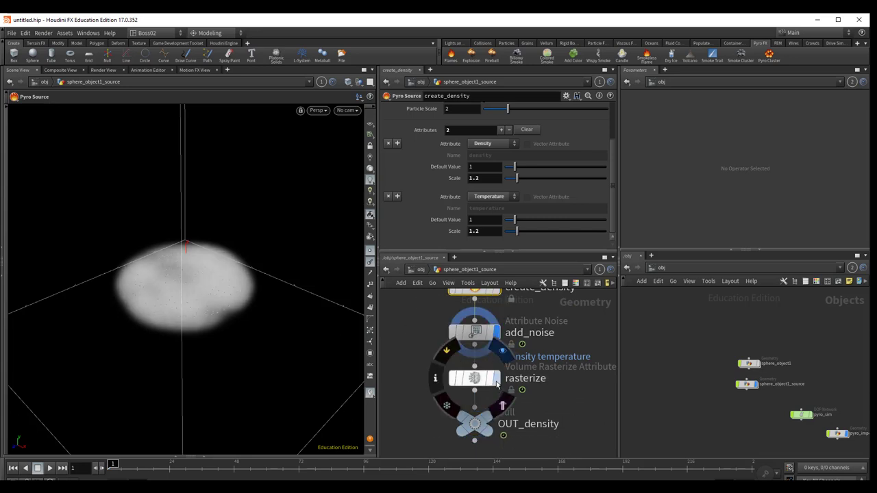
- Display rasterize, then OUT_density, in the viewport and orbit the smoke volume
left_click(502, 351)
left_click(488, 417)
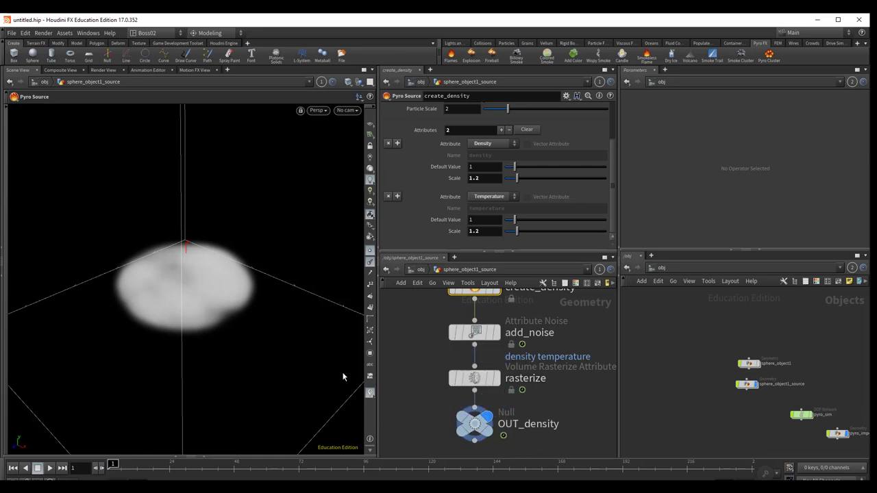
key("Escape")
mouse_move(153, 333)
left_mouse_down()
mouse_move(288, 355)
mouse_move(205, 294)
mouse_move(247, 343)
mouse_move(246, 324)
mouse_move(213, 290)
left_mouse_up()
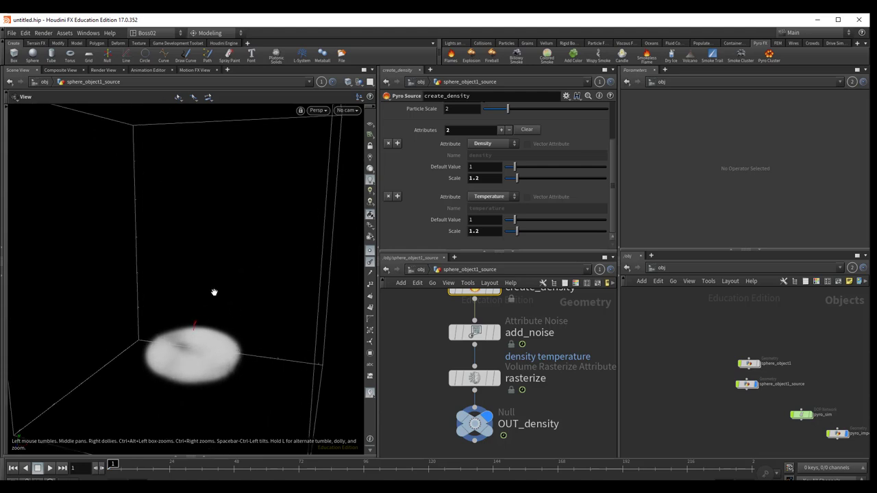
key("Escape")
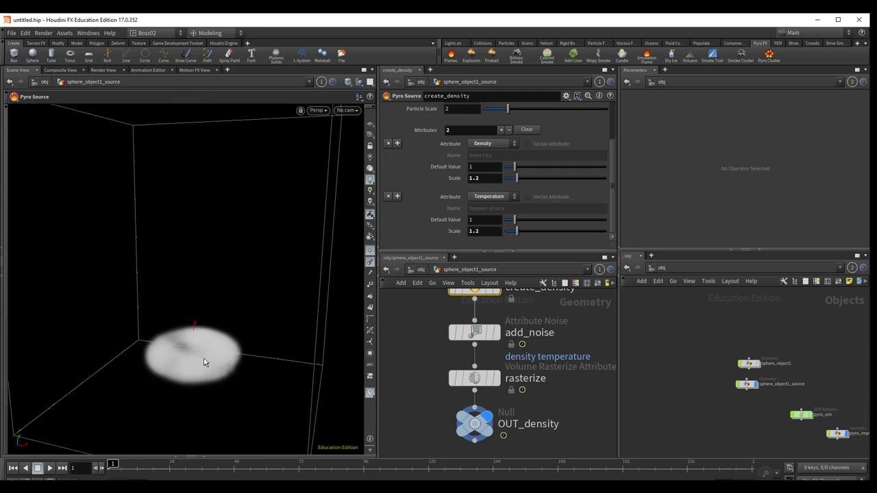
mouse_move(475, 333)
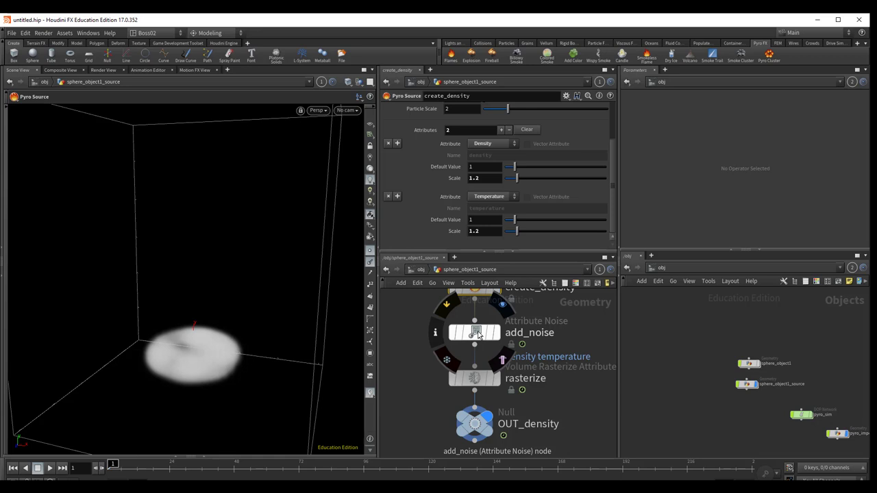
- Review add_noise, which varies density and temperature between -1.2 and 1.2
left_click(478, 334)
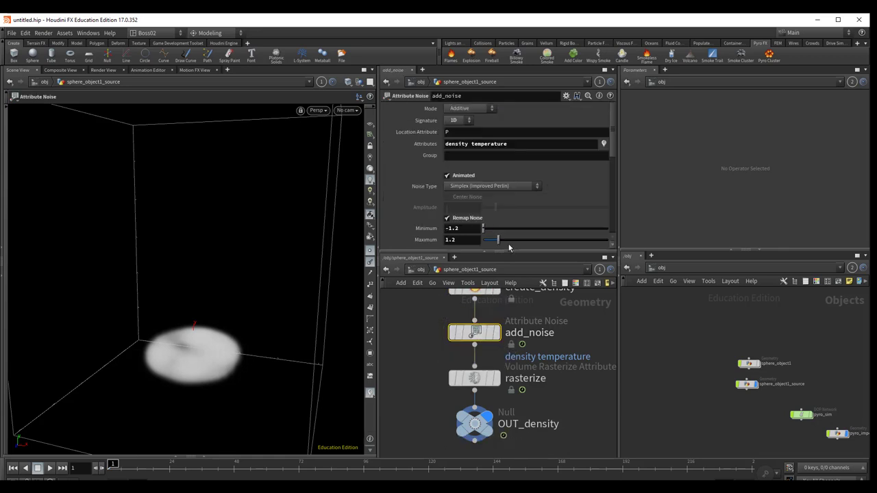
left_click_drag(225, 342, 178, 305)
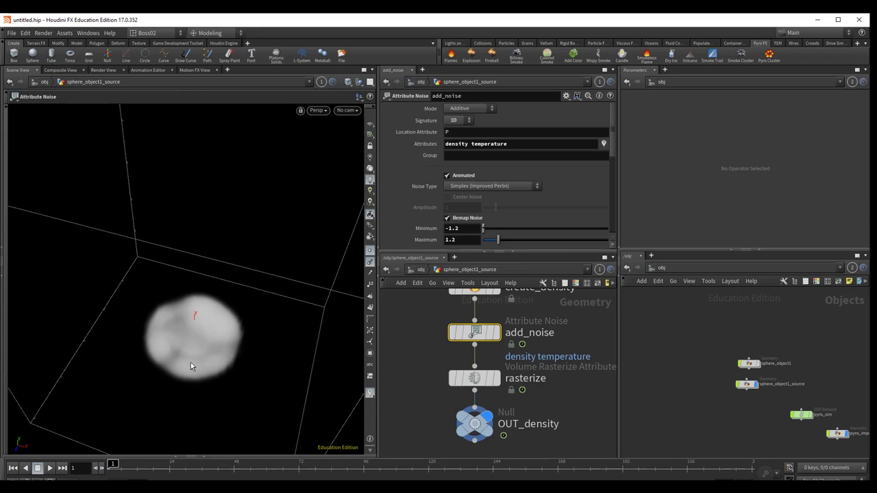
mouse_move(429, 366)
middle_mouse_down()
mouse_move(433, 393)
mouse_move(453, 402)
middle_mouse_up()
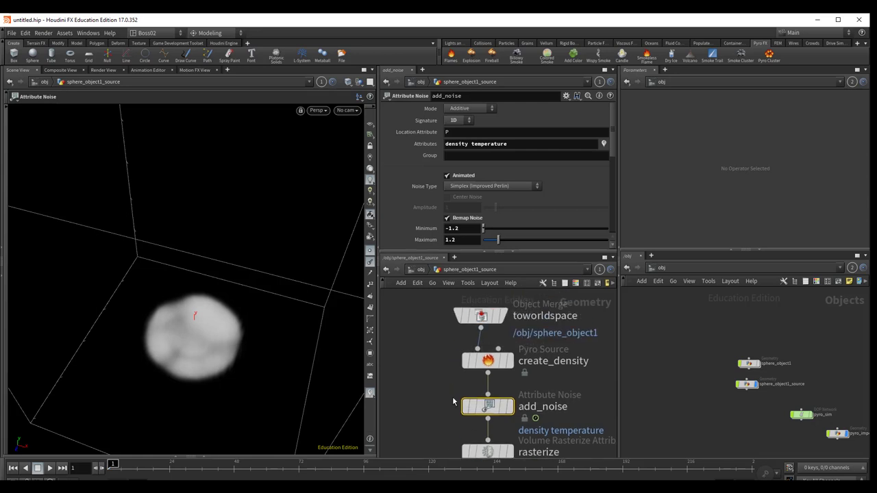
- At /obj, stack pyro_sim and pyro_import beneath sphere_object1_source
left_click(422, 270)
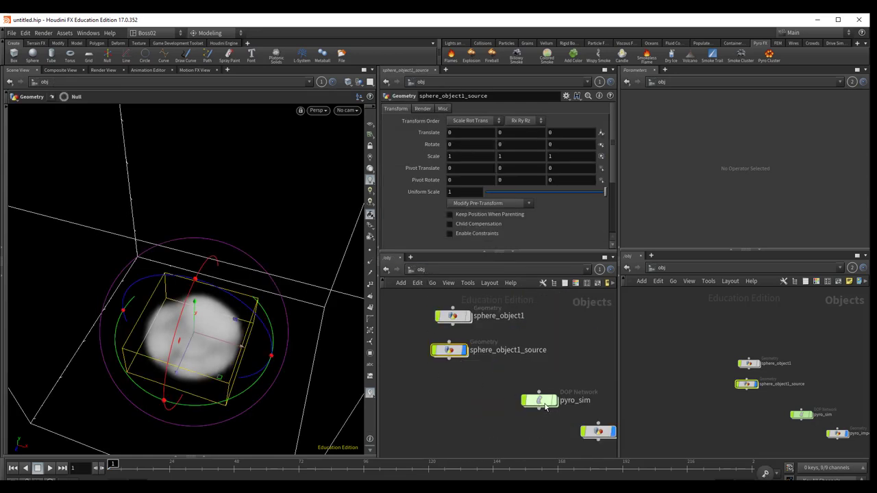
left_click_drag(538, 399, 451, 394)
left_click_drag(603, 434, 468, 434)
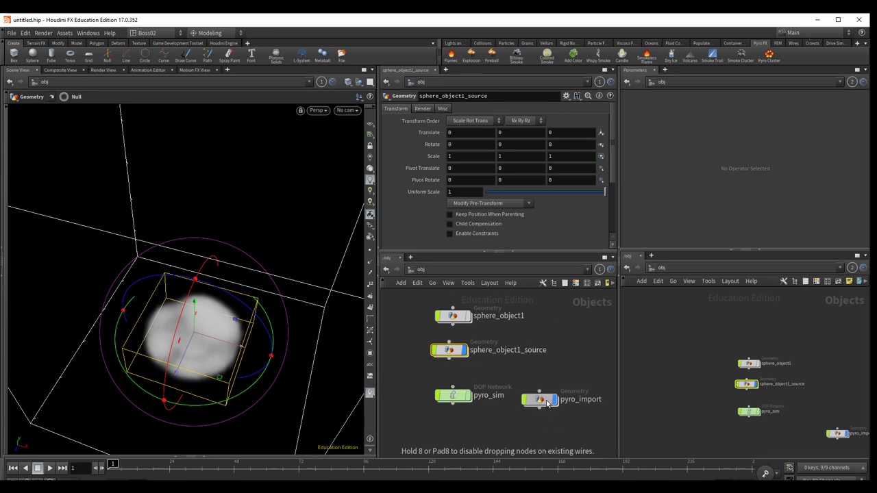
- Dive into pyro_sim and scroll around its DOP network
double_click(455, 394)
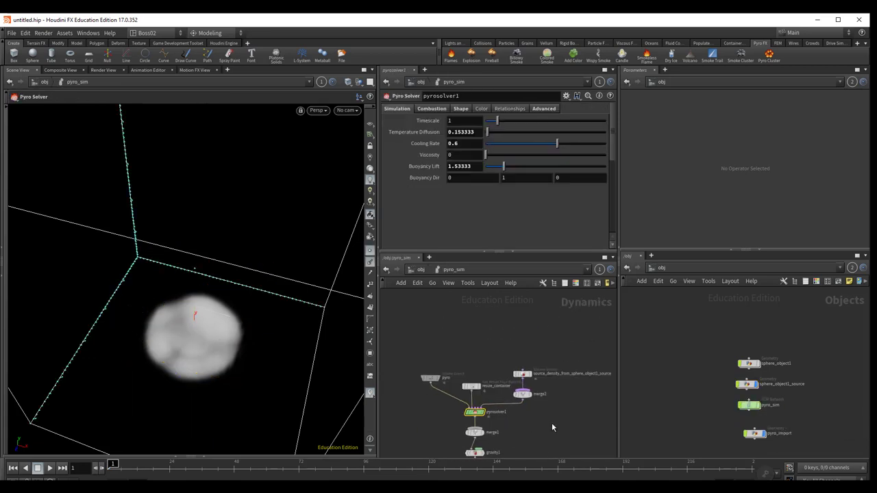
scroll(552, 423, "up", 2)
scroll(554, 408, "up", 2)
scroll(579, 389, "up", 2)
scroll(580, 389, "right", 2)
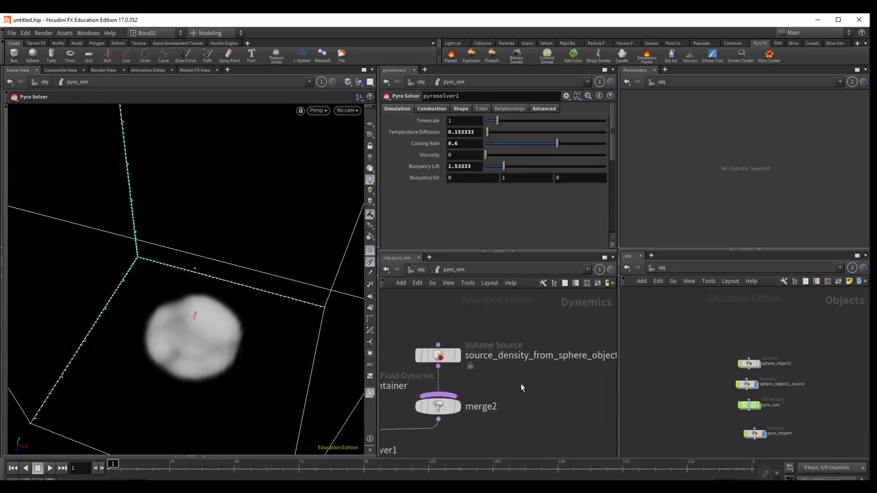
scroll(525, 385, "right", 3)
scroll(576, 383, "down", 3)
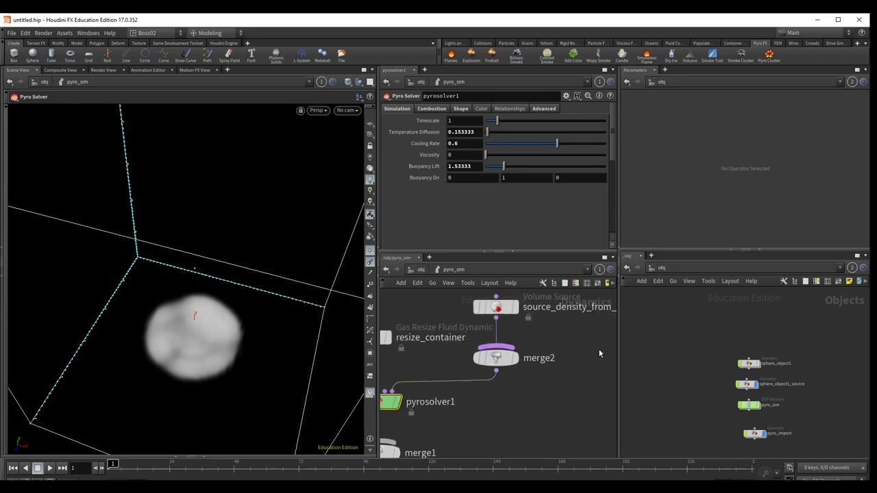
scroll(571, 413, "left", 2)
scroll(607, 405, "down", 1)
scroll(550, 416, "right", 2)
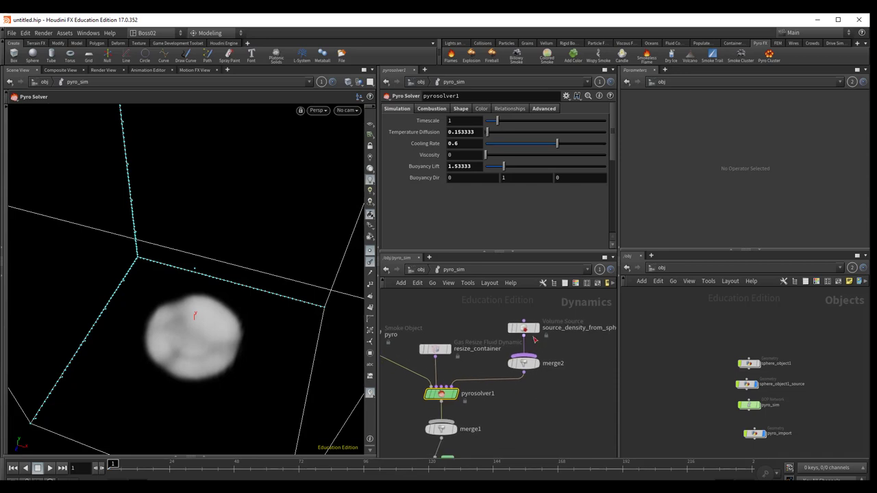
- Inspect source_density, gravity1 and the output nodes, then return to /obj
left_click(523, 329)
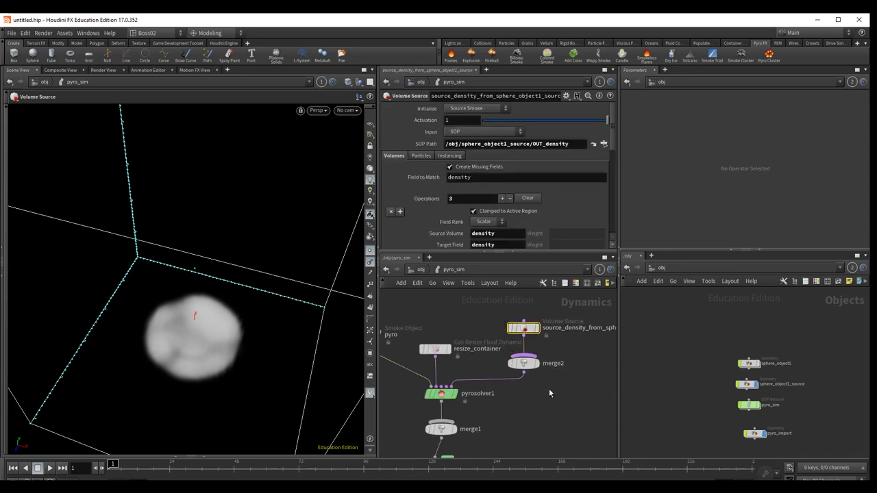
scroll(555, 397, "down", 3)
scroll(548, 406, "left", 1)
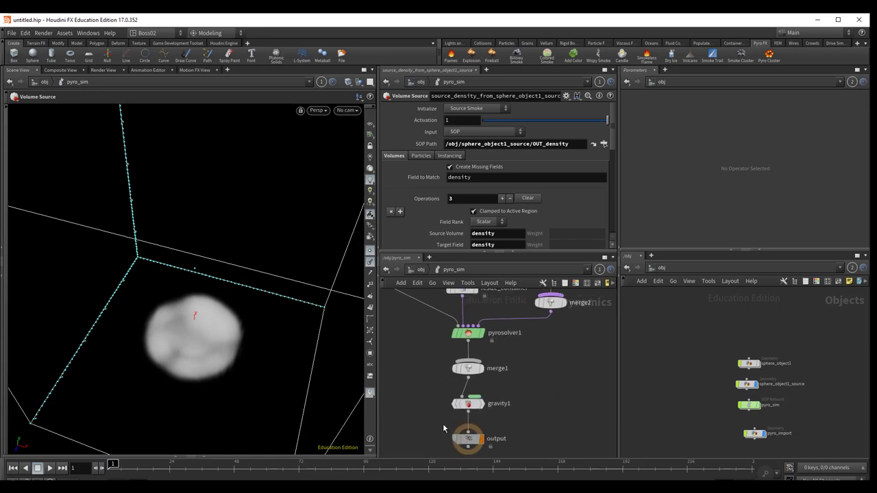
mouse_move(444, 428)
middle_mouse_down()
mouse_move(441, 396)
mouse_move(450, 428)
middle_mouse_up()
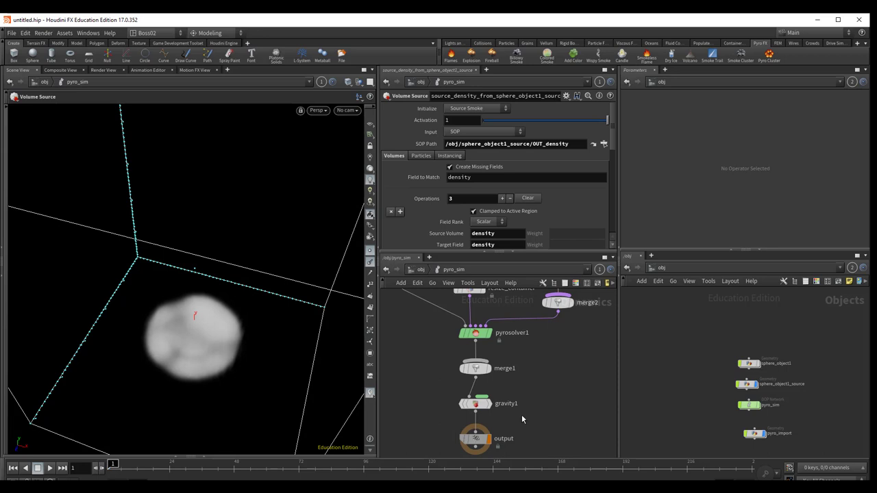
left_click(421, 269)
middle_click_drag(518, 413, 537, 439)
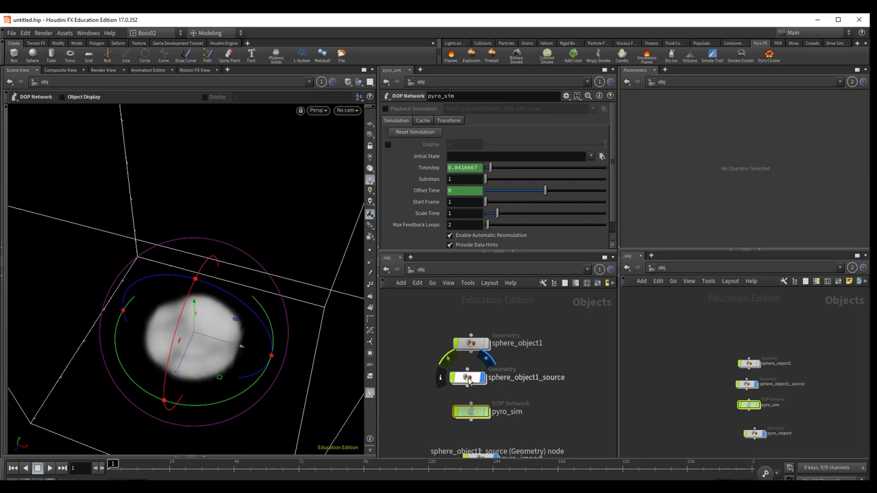
- Enter sphere_object1_source, check create_density, and bring rasterize and OUT_density into view
left_click(468, 379)
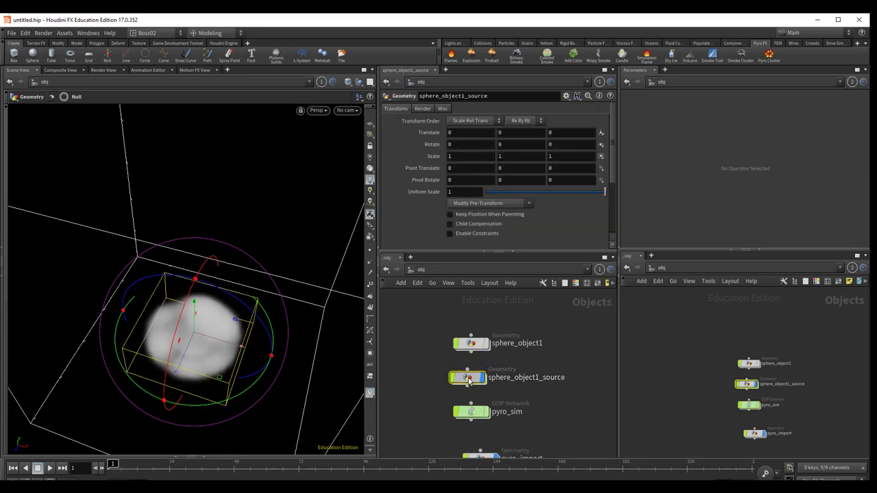
double_click(469, 379)
left_click(487, 364)
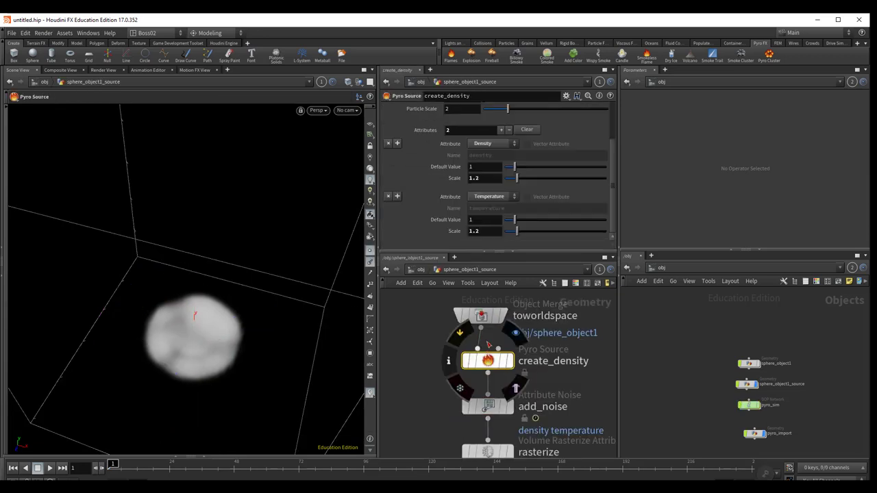
scroll(462, 166, "up", 3)
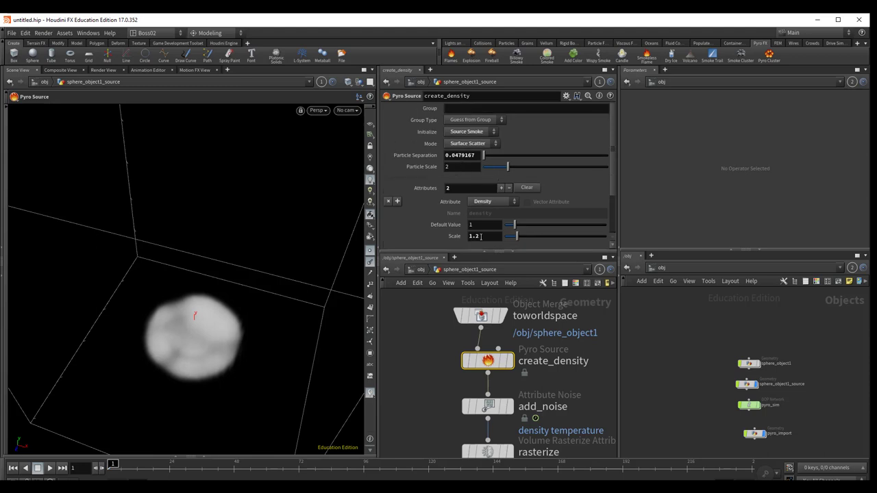
scroll(480, 232, "down", 2)
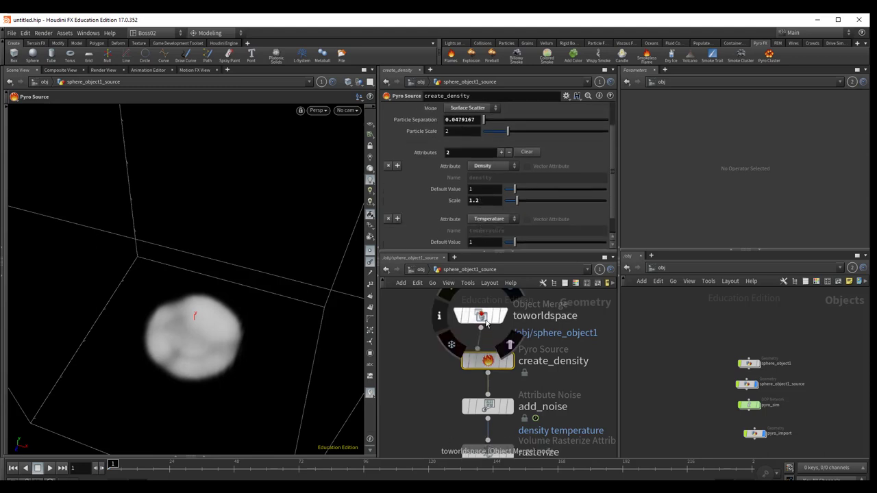
scroll(565, 413, "down", 2)
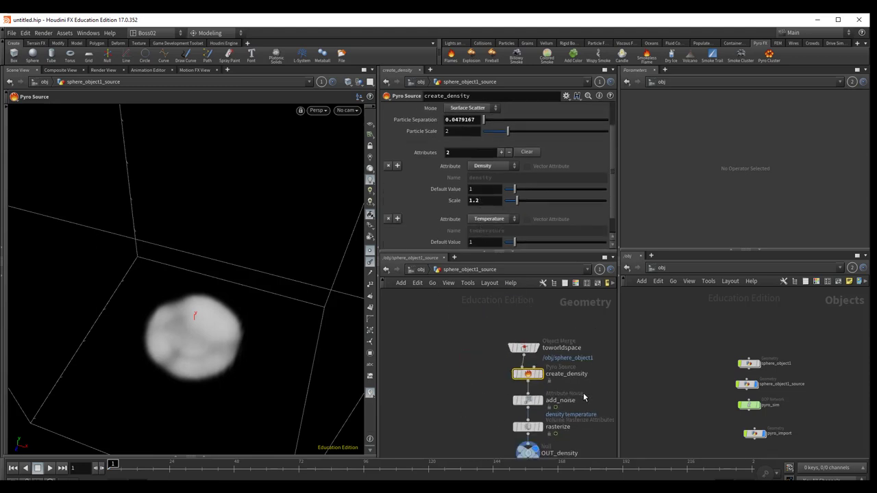
middle_click_drag(565, 414, 535, 362)
scroll(438, 335, "up", 3)
scroll(435, 335, "up", 1)
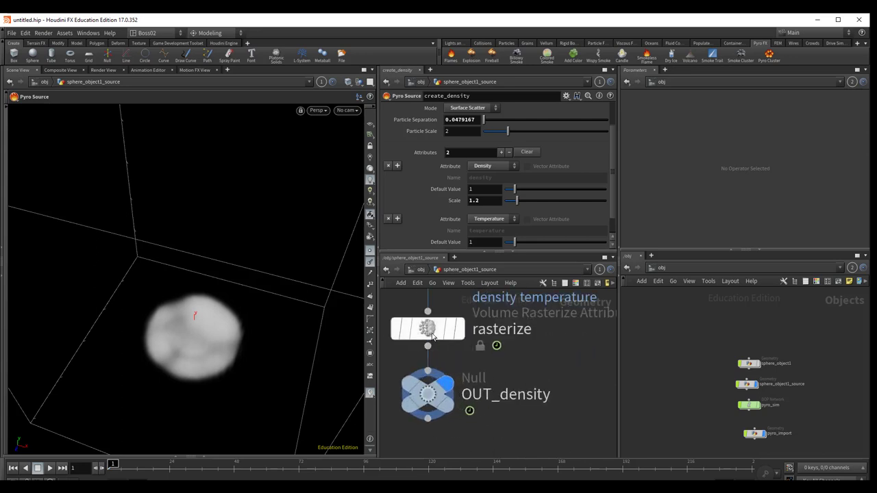
- Trim the rasterize Attributes to density temperature Cd Alpha, removing fuel and v
left_click(432, 335)
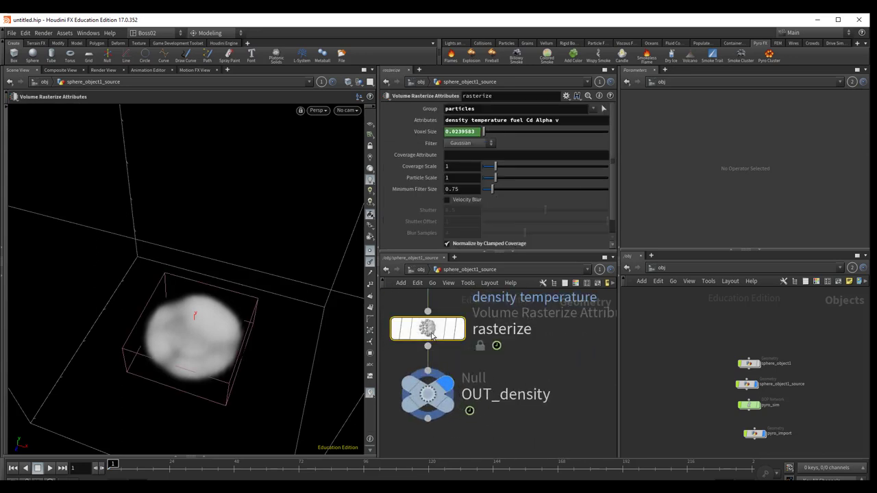
left_click(566, 120)
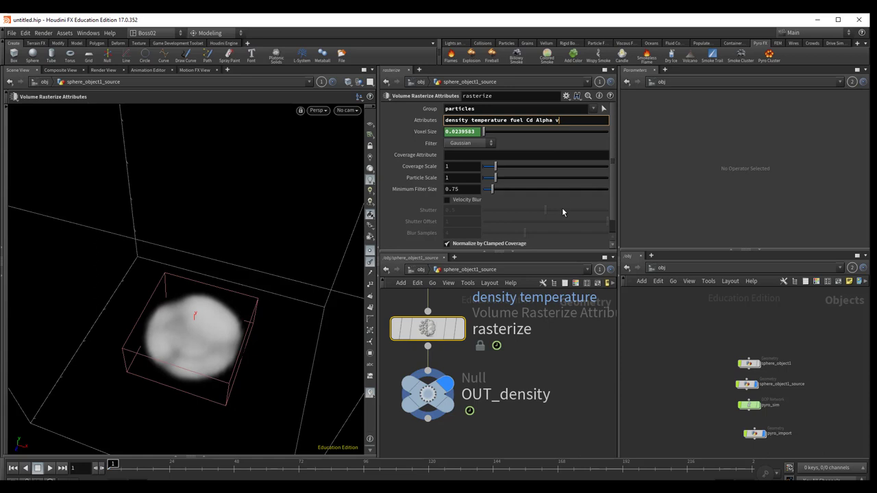
key("BackSpace")
key("BackSpace")
key("BackSpace")
key("BackSpace")
key("BackSpace")
key("BackSpace")
scroll(549, 370, "down", 3)
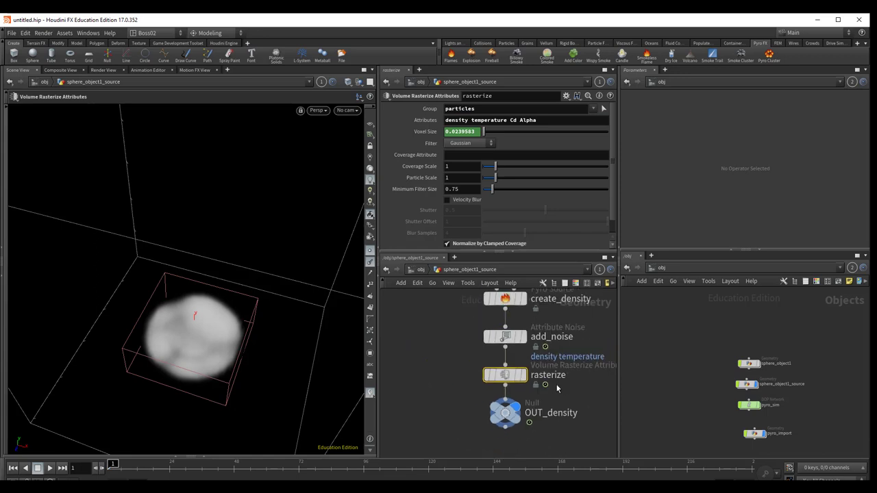
key("h")
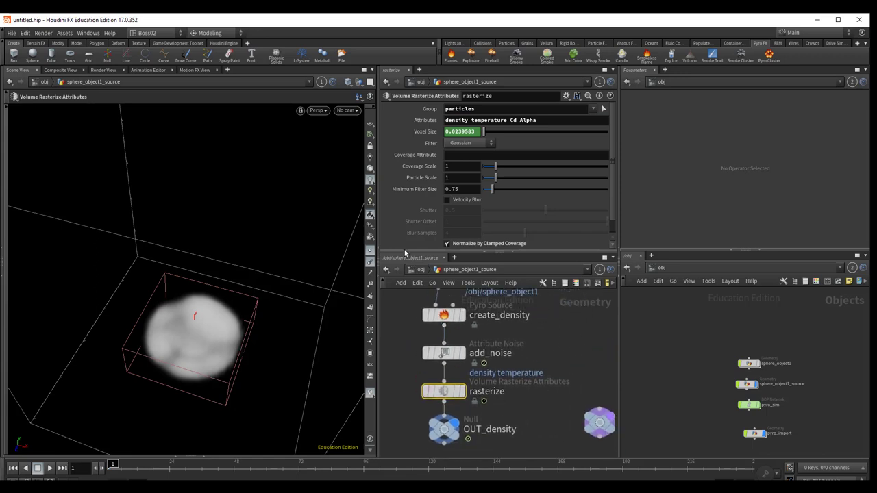
- Create a geo1 Geometry object beside pyro_sim at /obj and go inside it
left_click(418, 272)
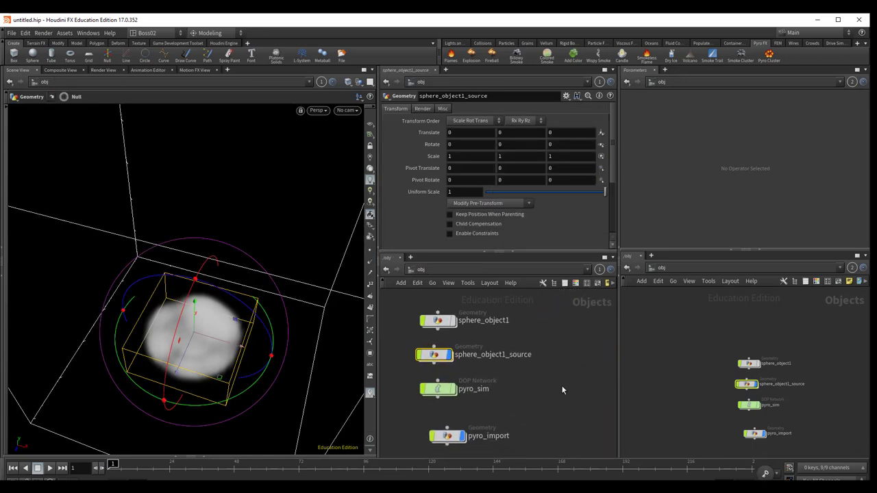
key("Tab")
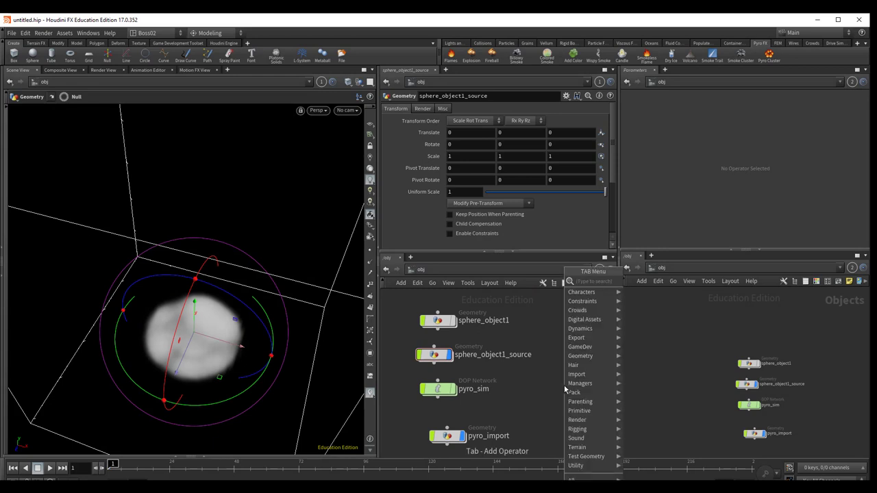
type("geo")
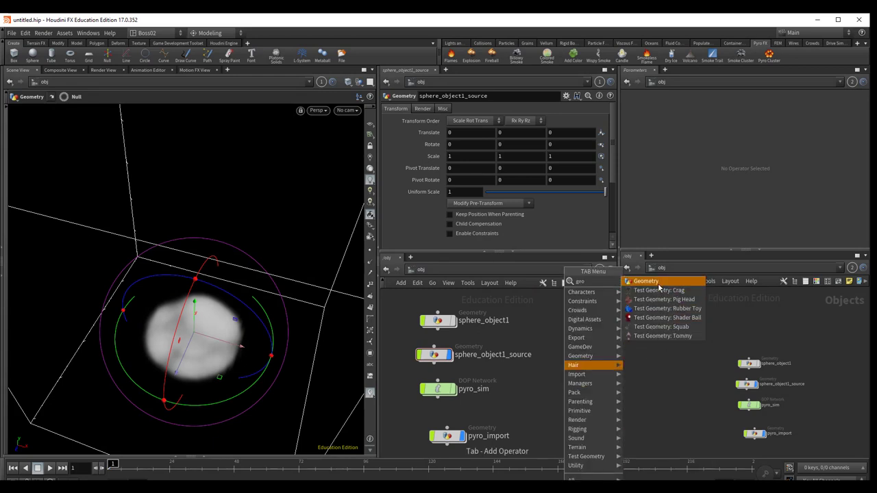
left_click(660, 288)
left_click(560, 365)
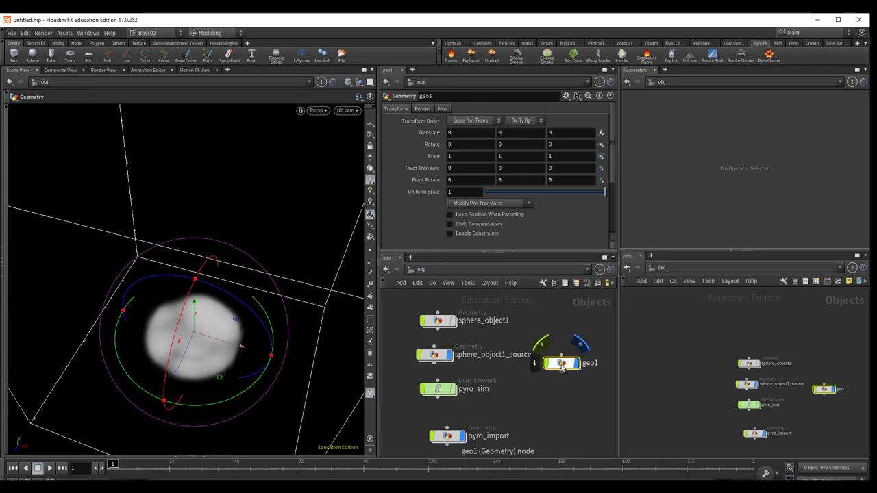
key("i")
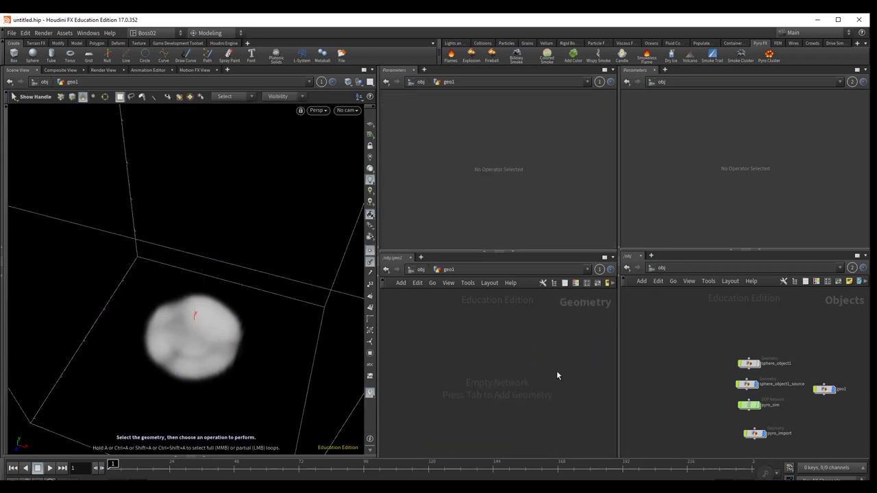
- Add a line1 node with Length 10 and start a wire from its output
key("Tab")
type("l")
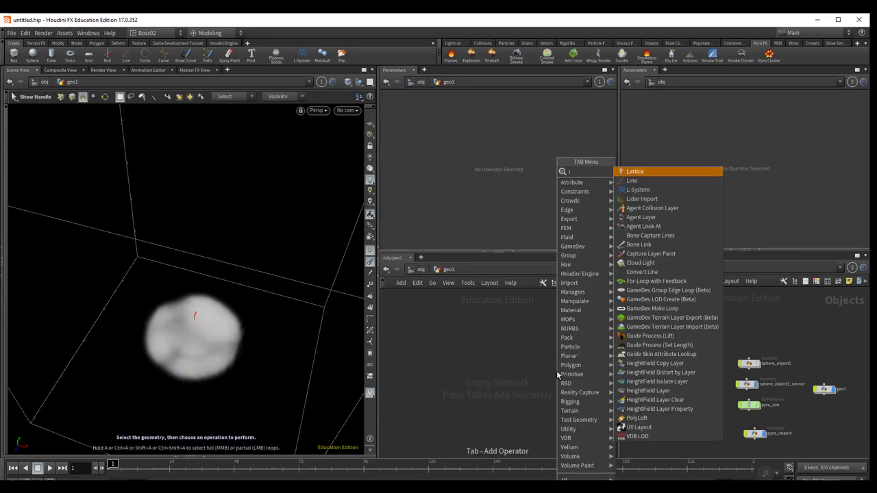
type("ine")
key("Return")
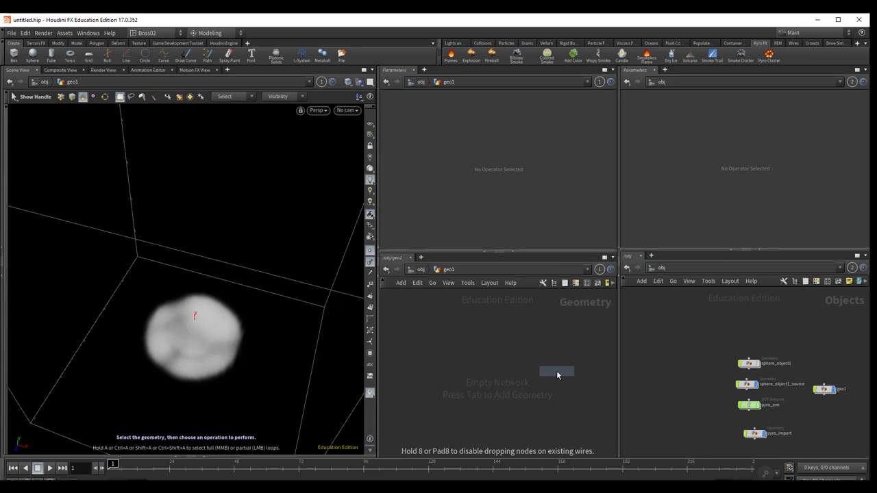
left_click(490, 320)
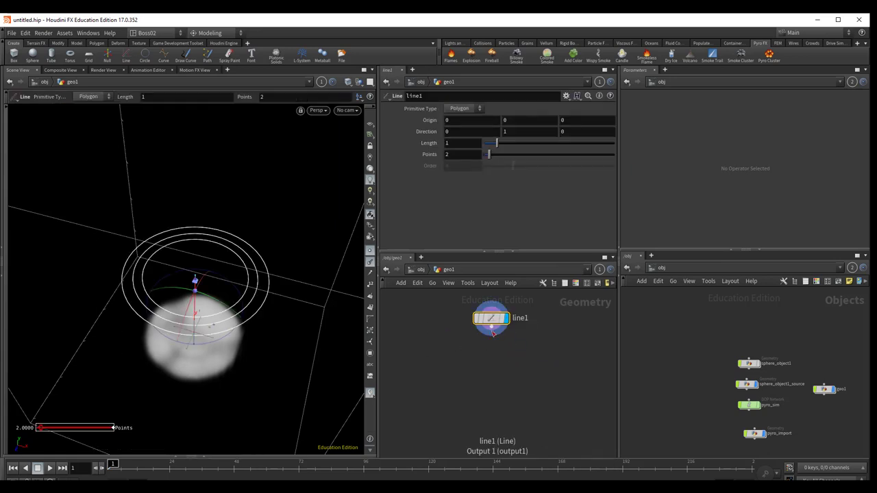
double_click(442, 143)
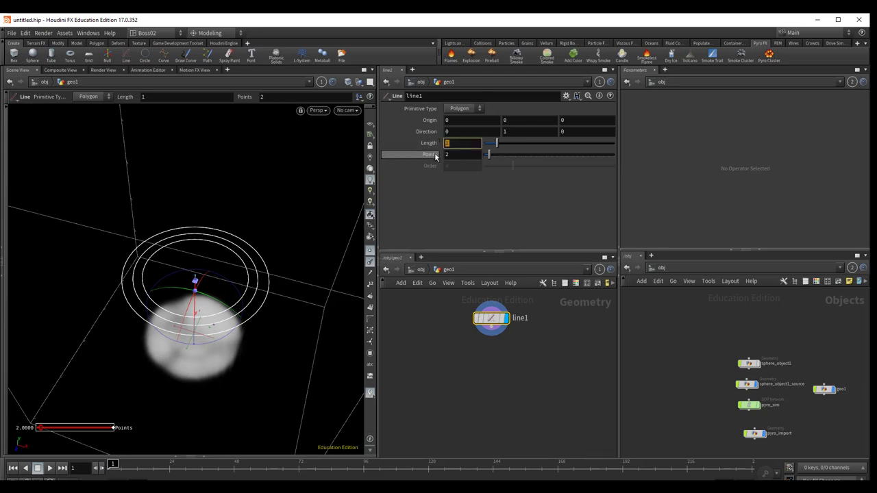
type("0")
key("Return")
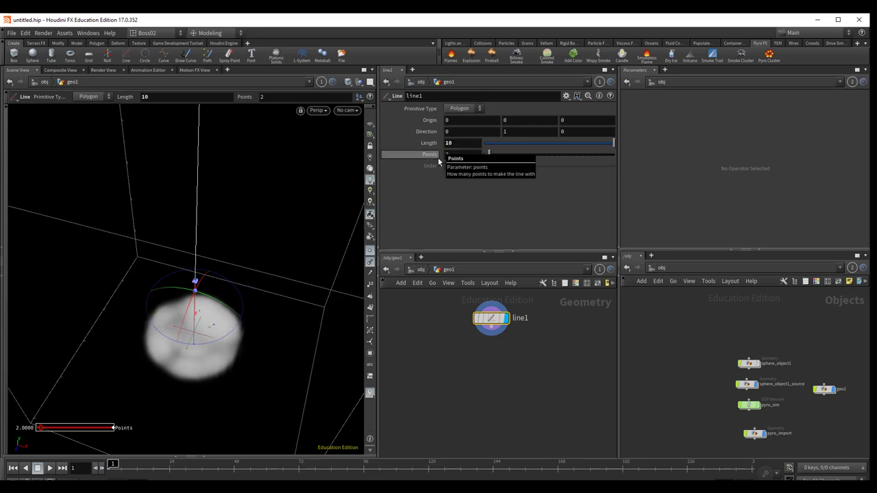
key("Escape")
mouse_move(231, 309)
left_mouse_down()
mouse_move(235, 267)
mouse_move(251, 409)
mouse_move(254, 309)
left_mouse_up()
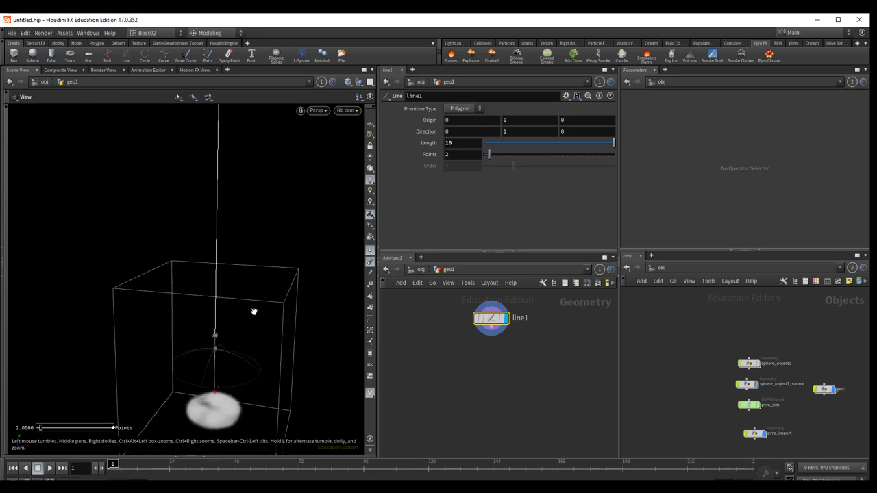
key("Return")
left_click_drag(490, 334, 490, 393)
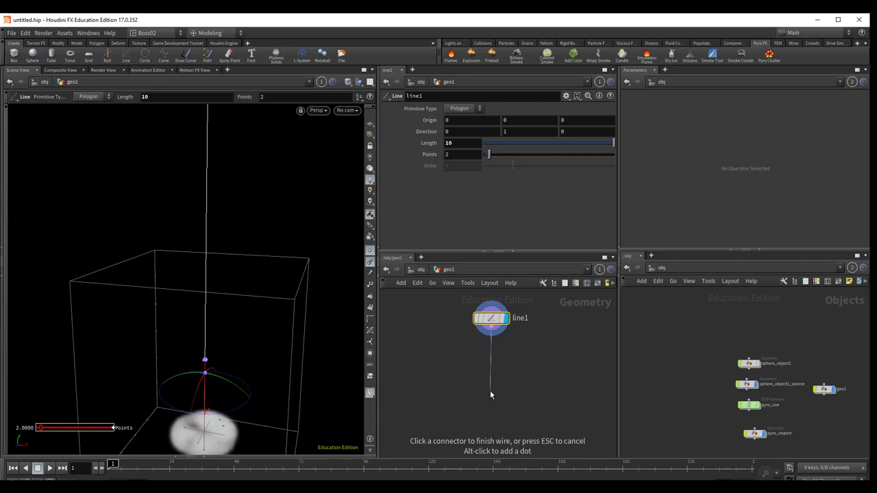
- Add a Sweep node wired to line1's output
key("Tab")
type("sw")
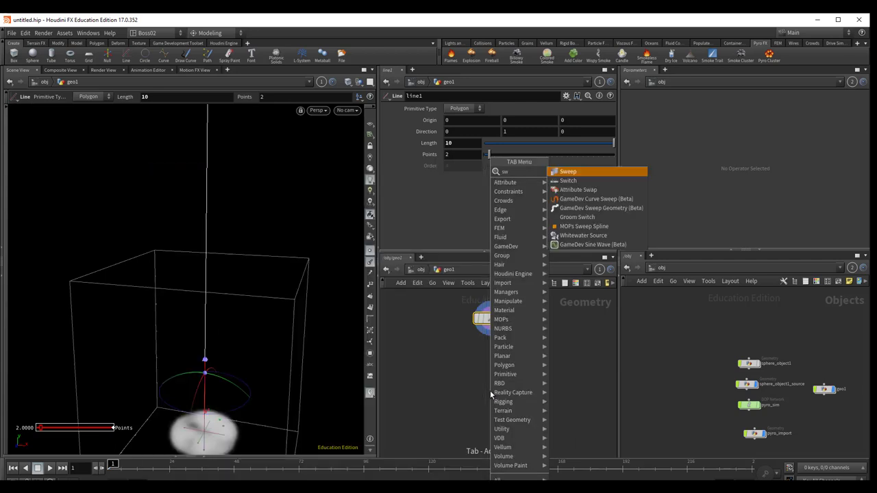
key("Down")
key("Down")
key("Up")
key("Up")
key("Return")
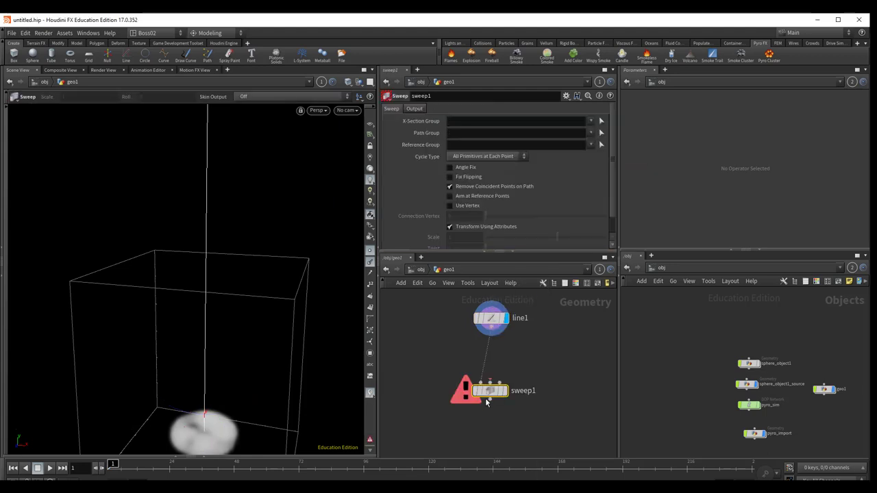
left_click(545, 356)
- Add circle1 and wire it into sweep1 as the cross-section
key("Tab")
type("c")
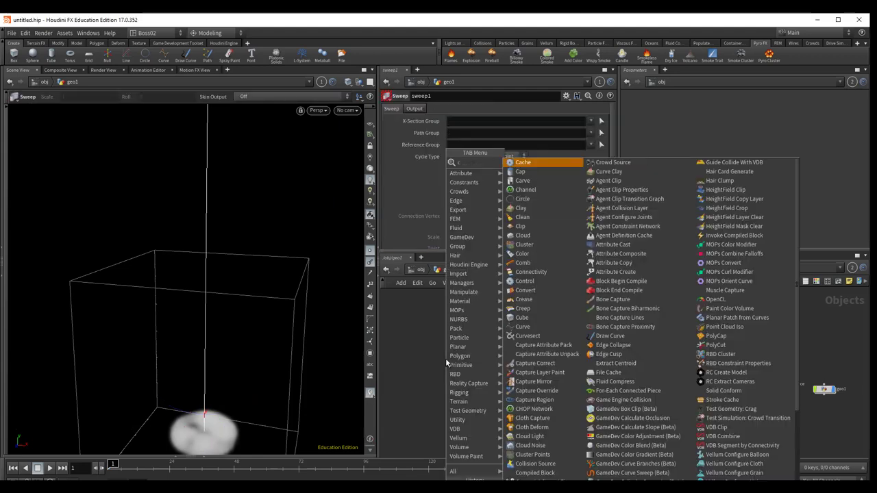
type("irc")
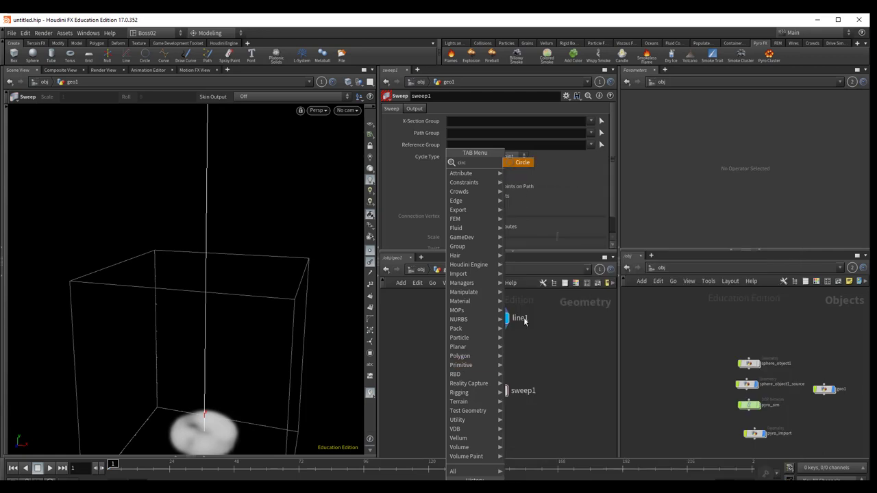
key("Return")
left_click(424, 346)
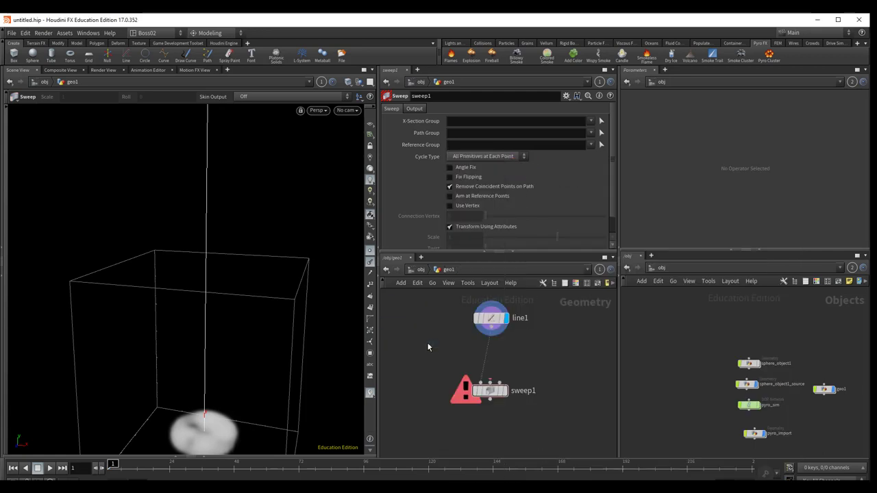
left_click_drag(427, 351, 488, 385)
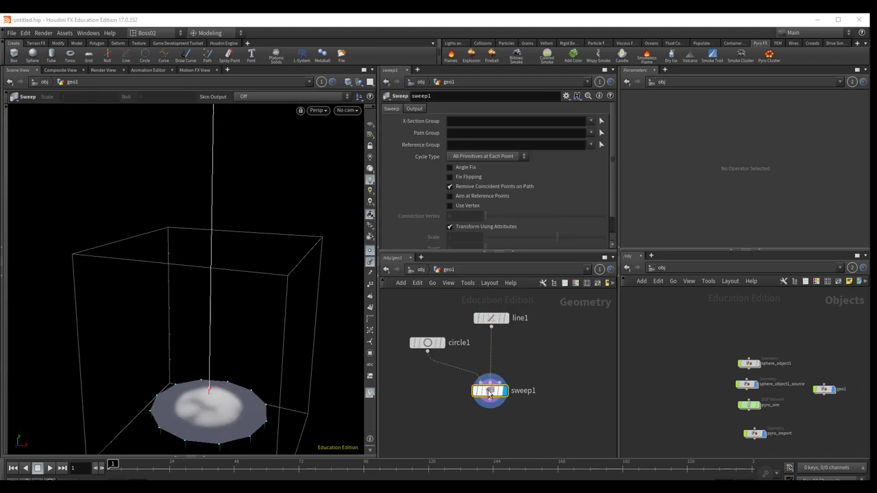
- Check the circle1 and line1 parameters, then show sweep1's Output settings
left_click(425, 342)
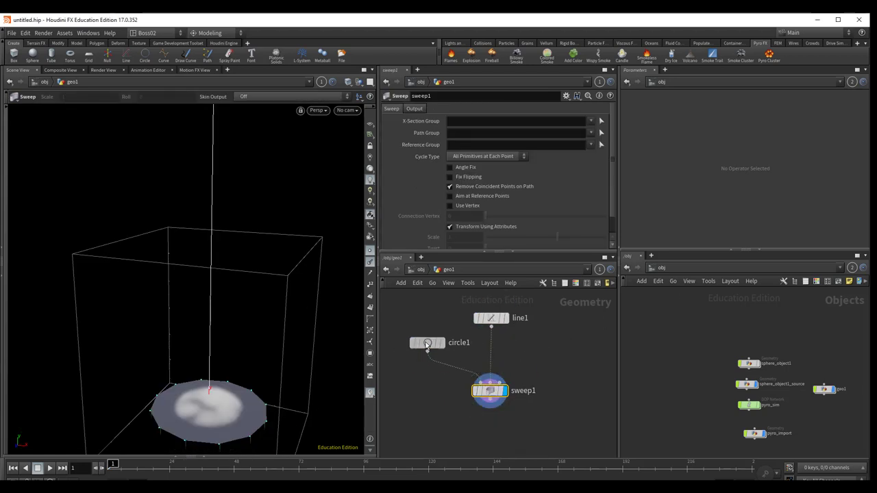
left_click(490, 318)
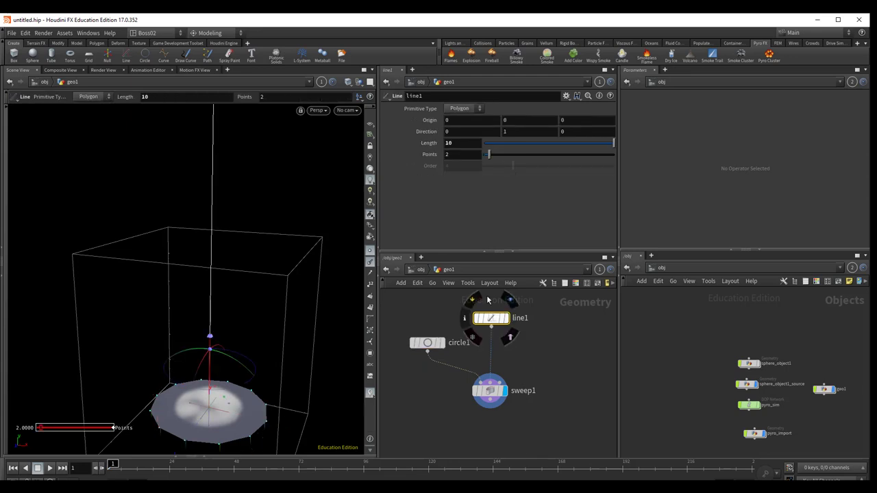
left_click(491, 392)
left_click(415, 110)
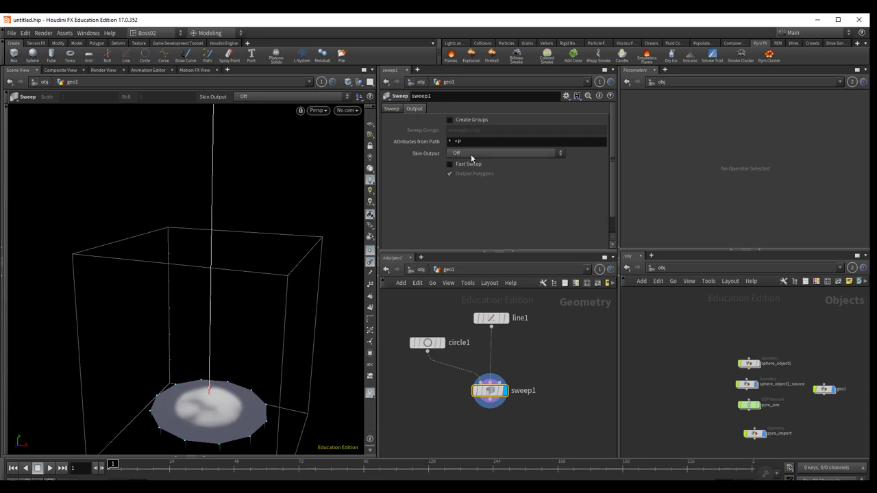
- Set sweep1's Skin Output to Skin Unclosed for an open tube
left_click(470, 154)
left_click(471, 172)
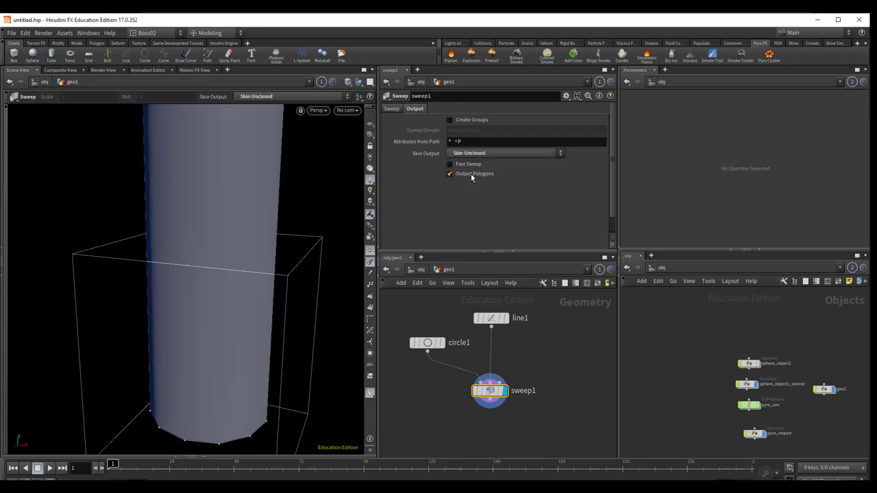
key("Escape")
mouse_move(240, 239)
left_mouse_down()
mouse_move(223, 266)
mouse_move(227, 297)
mouse_move(223, 290)
mouse_move(248, 314)
mouse_move(243, 340)
mouse_move(242, 258)
left_mouse_up()
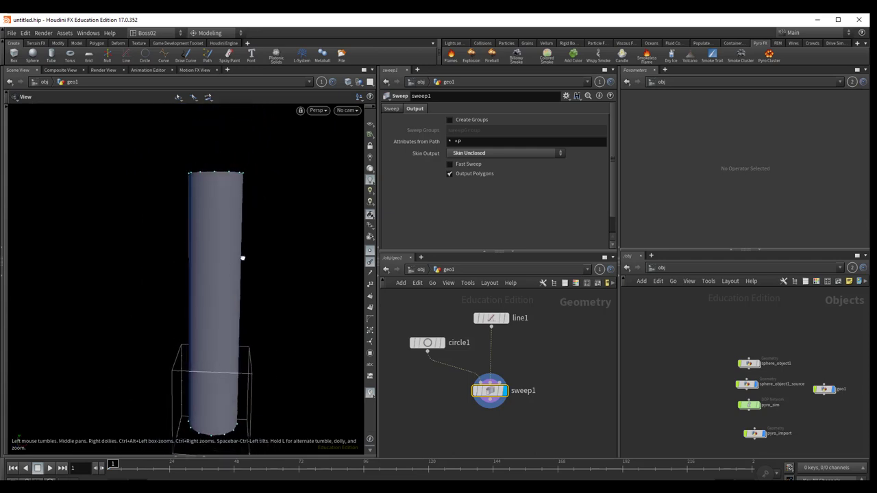
- Rearrange line1, circle1 and sweep1, and raise line1's Points to 10
left_click(491, 318)
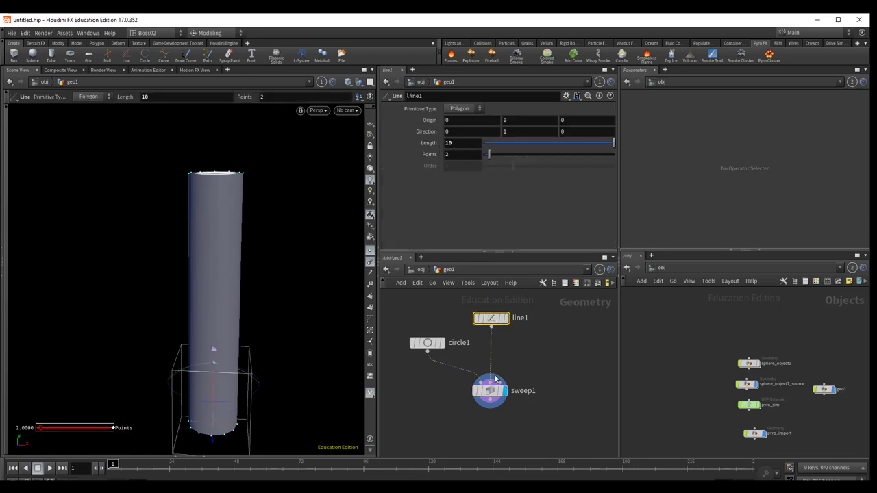
left_click_drag(496, 379, 497, 411)
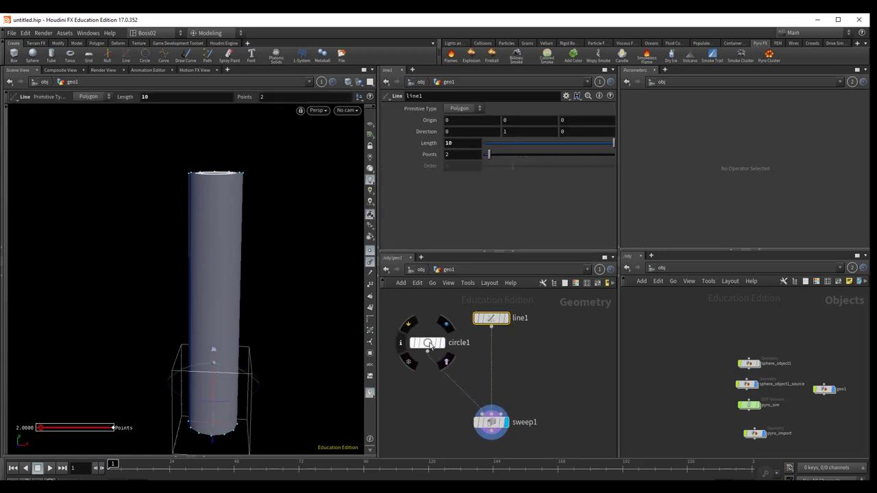
left_click_drag(429, 344, 424, 359)
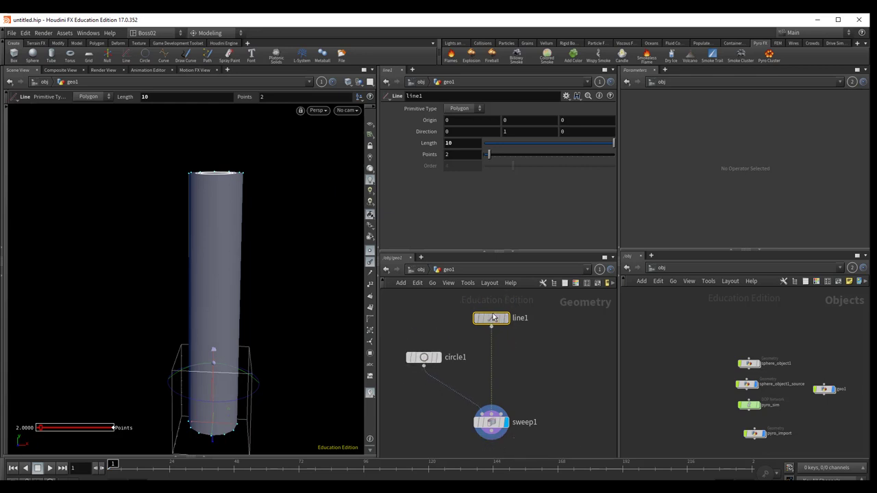
left_click_drag(492, 317, 492, 304)
left_click_drag(516, 354, 518, 357)
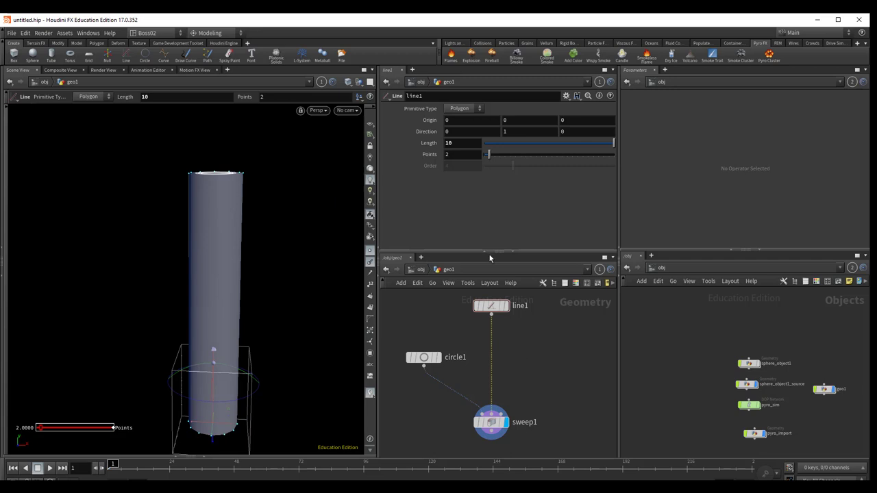
mouse_move(488, 154)
left_mouse_down()
mouse_move(521, 160)
mouse_move(510, 159)
left_mouse_up()
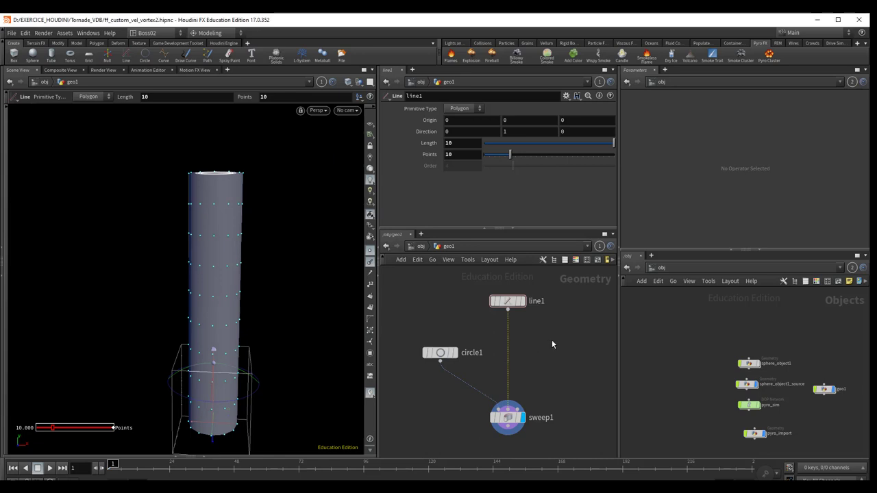
- Insert resample1 between line1 and sweep1 and enable its curveu output
key("Tab")
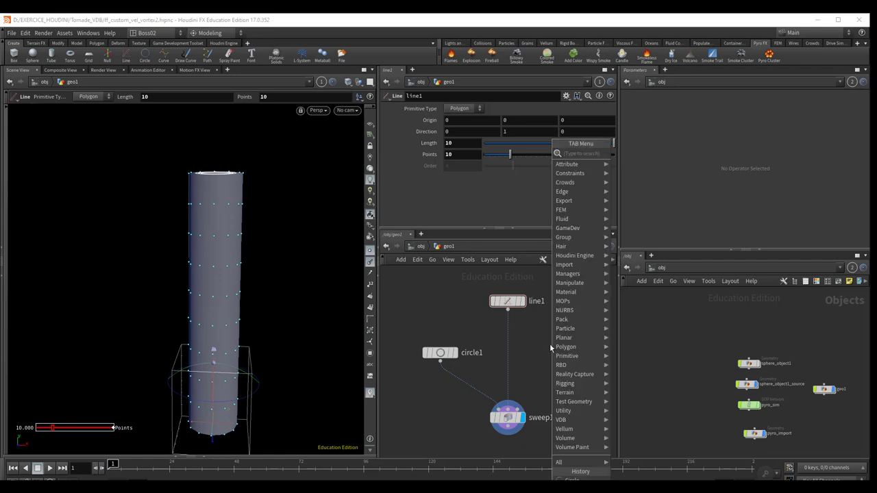
type("re")
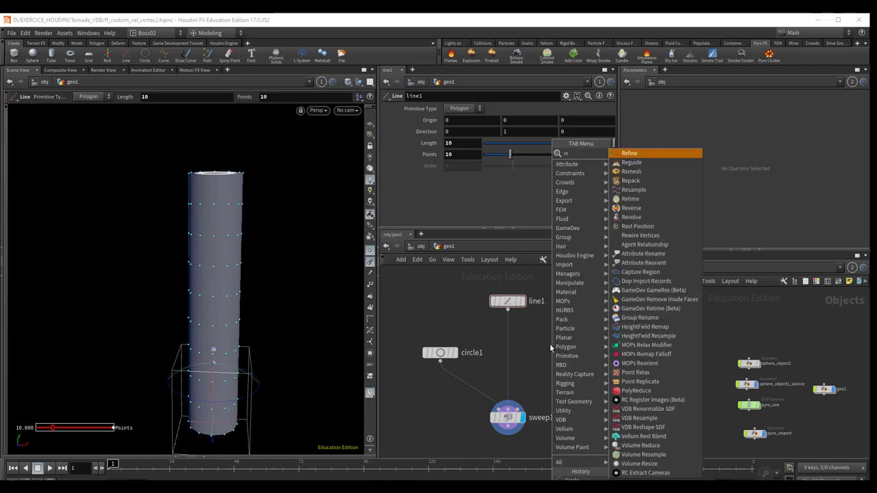
type("sample")
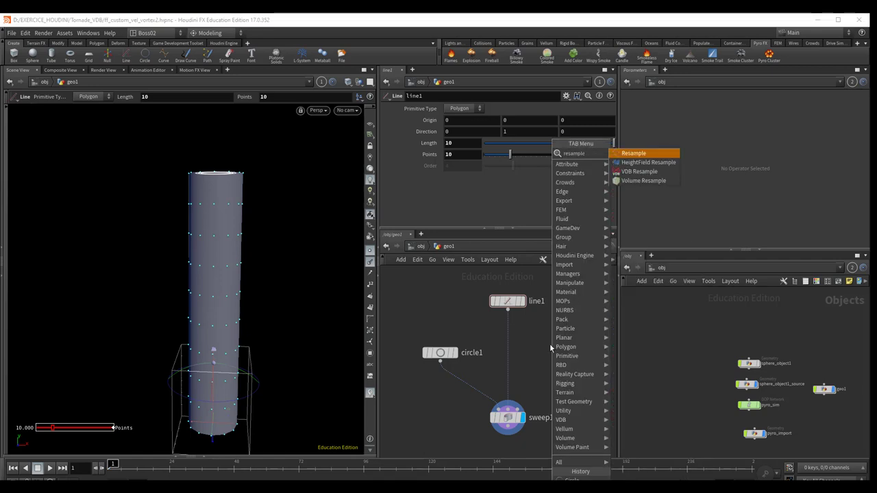
left_click(642, 154)
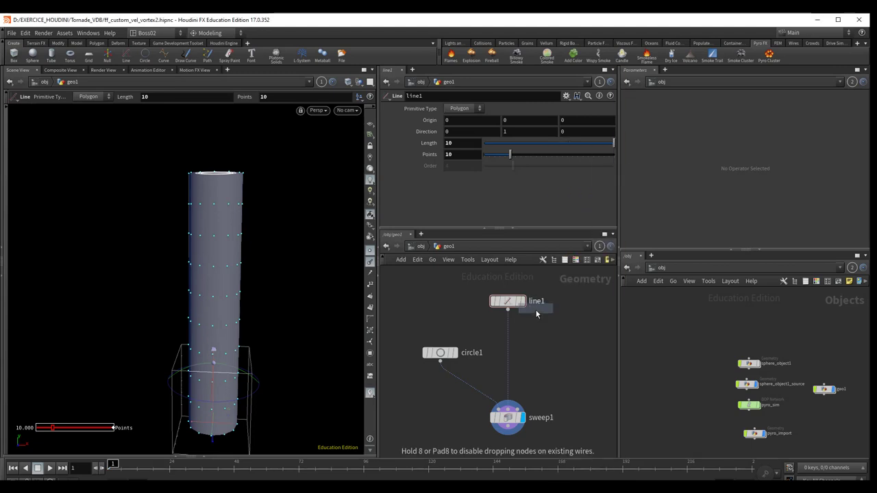
left_click(510, 343)
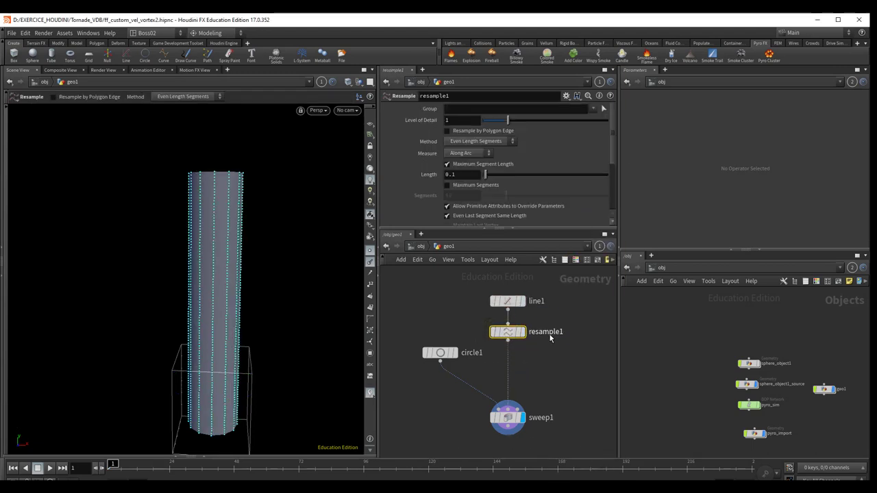
left_click_drag(610, 196, 610, 207)
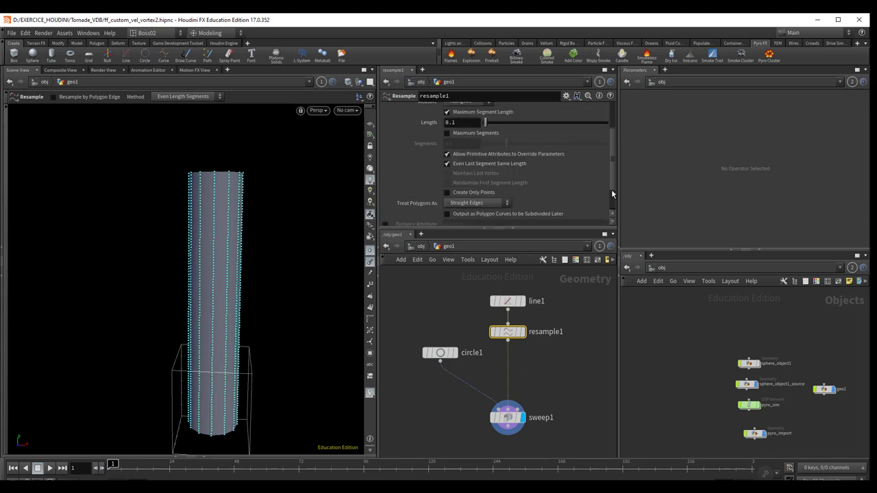
scroll(611, 190, "down", 2)
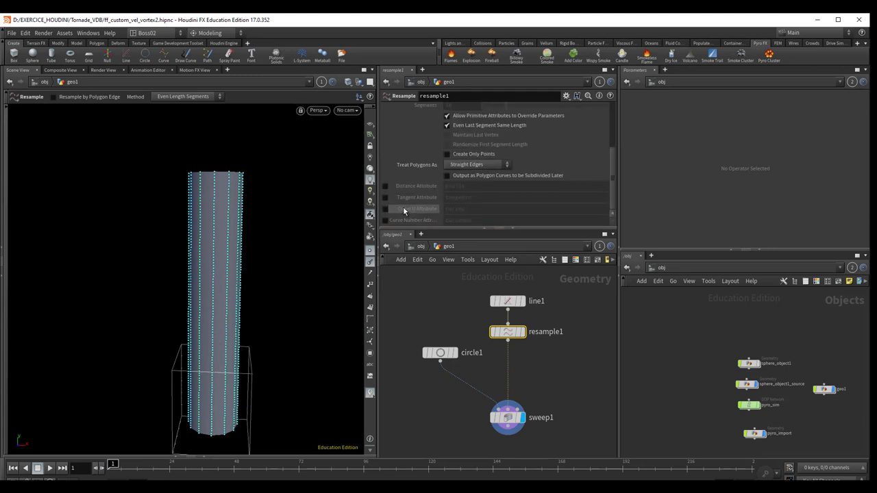
left_click(385, 209)
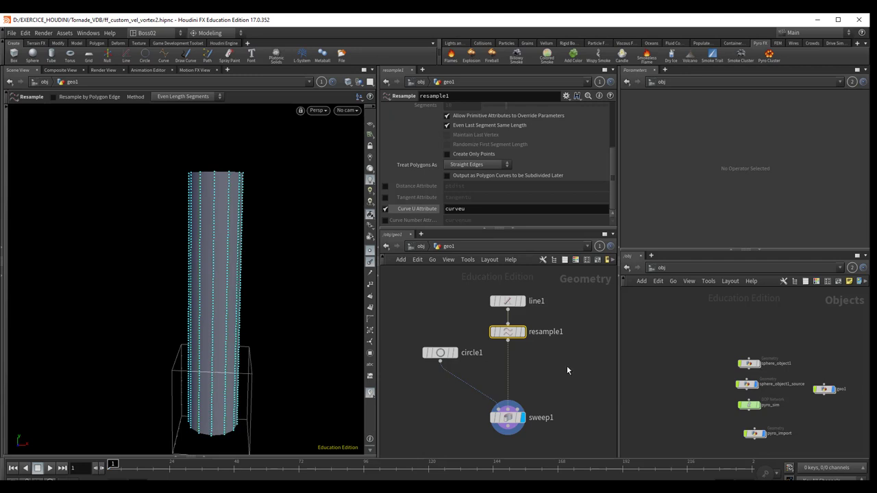
- Set resample1 to Maximum Segment Length 0.44 with Maximum Segments 20
left_click_drag(441, 356, 435, 357)
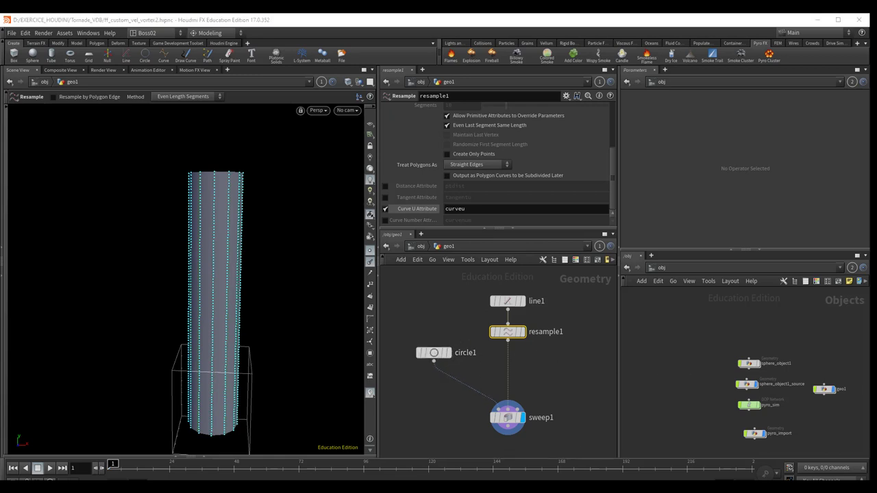
scroll(486, 176, "up", 3)
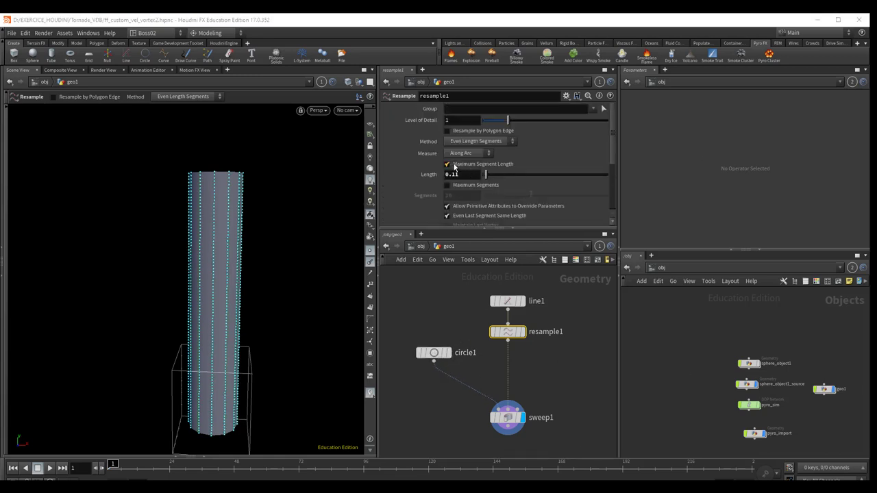
left_click(453, 187)
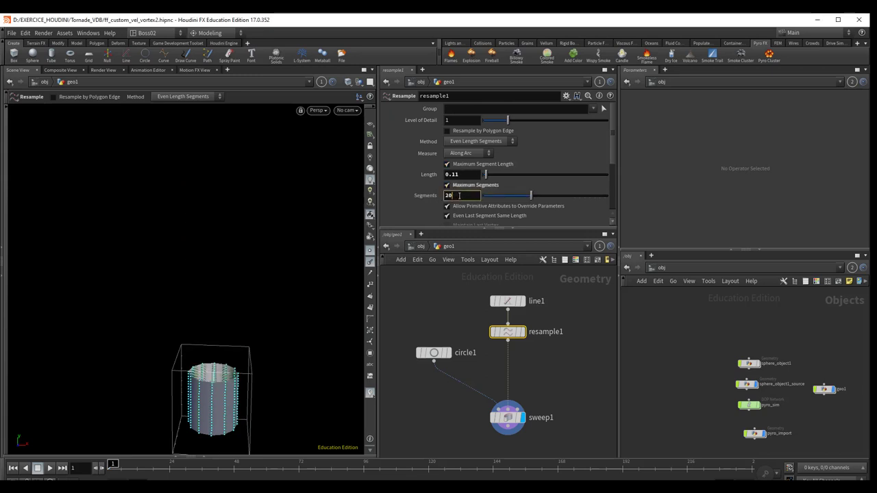
left_click_drag(486, 174, 495, 176)
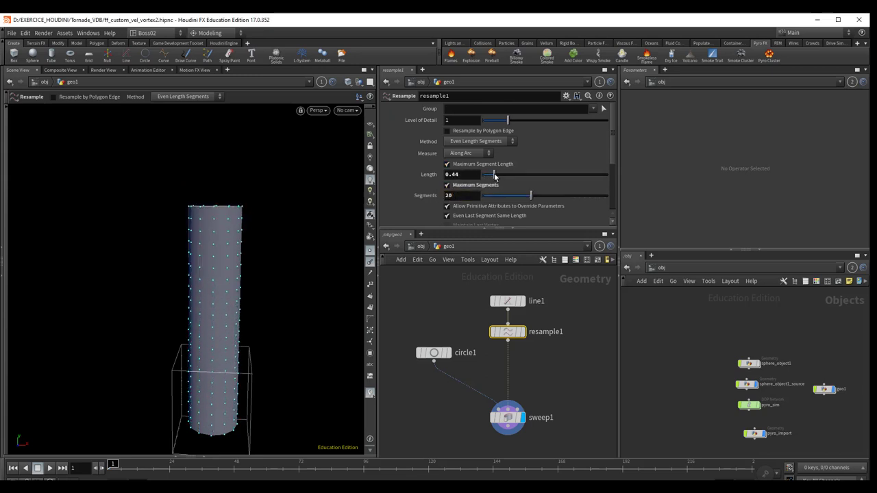
left_click(457, 196)
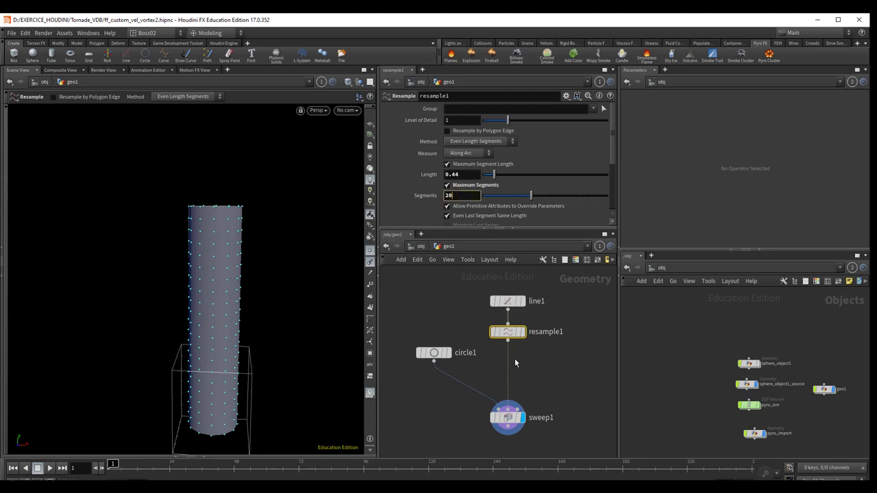
middle_click_drag(557, 361, 560, 348)
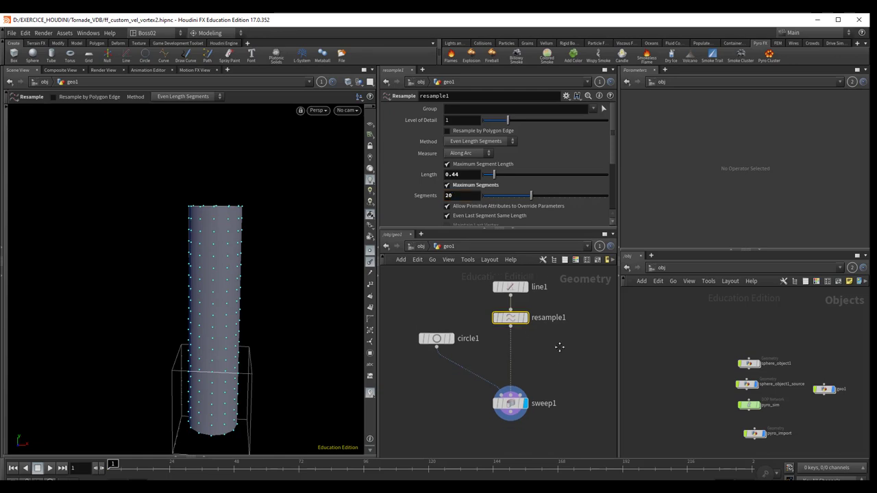
- Drop attribvop1 onto the resample1–sweep1 wire and tidy circle1 and sweep1 around it
key("Tab")
type("a")
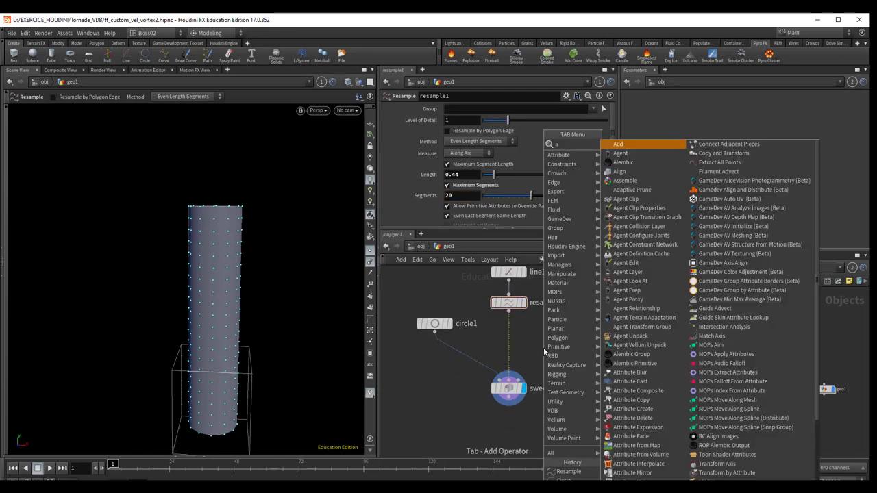
type("ttr")
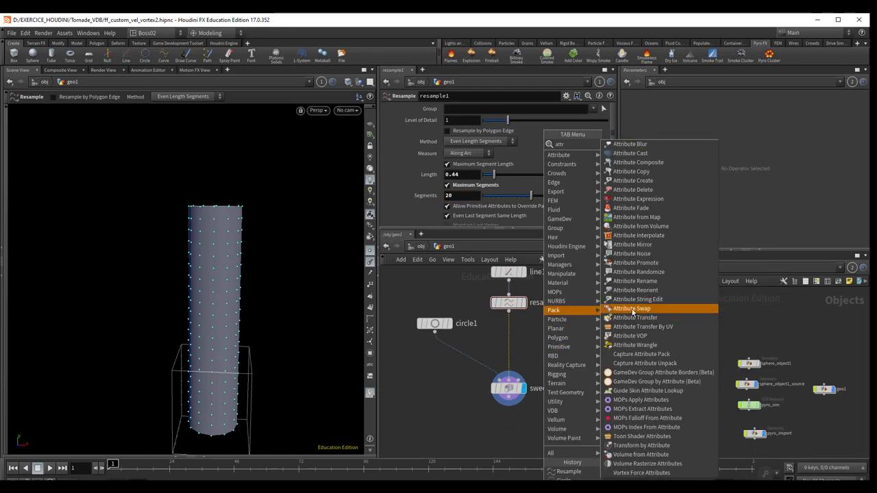
left_click(630, 336)
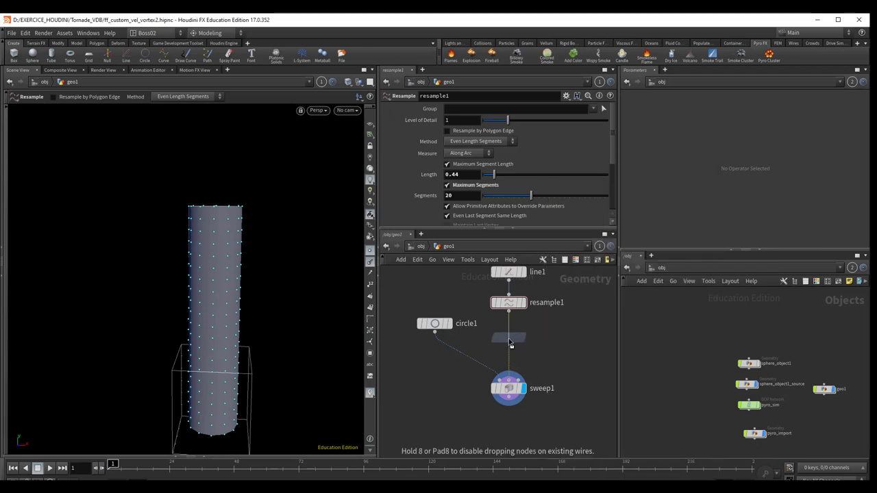
left_click(509, 344)
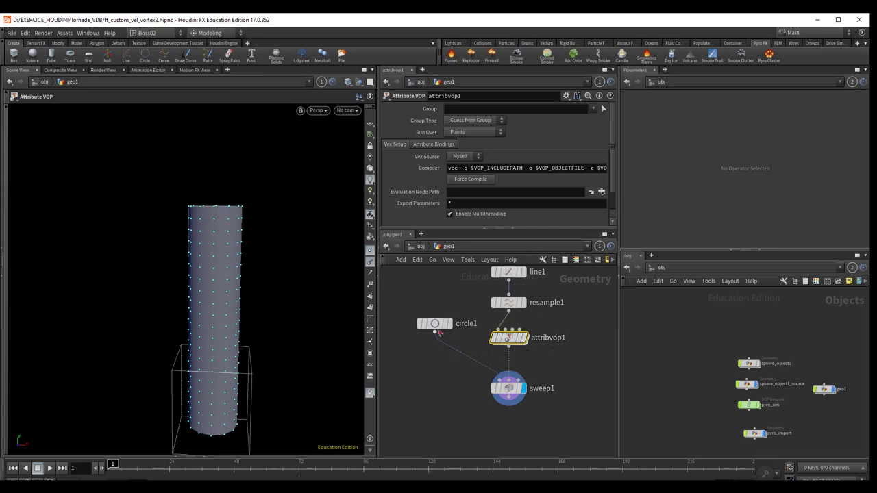
left_click_drag(434, 323, 430, 342)
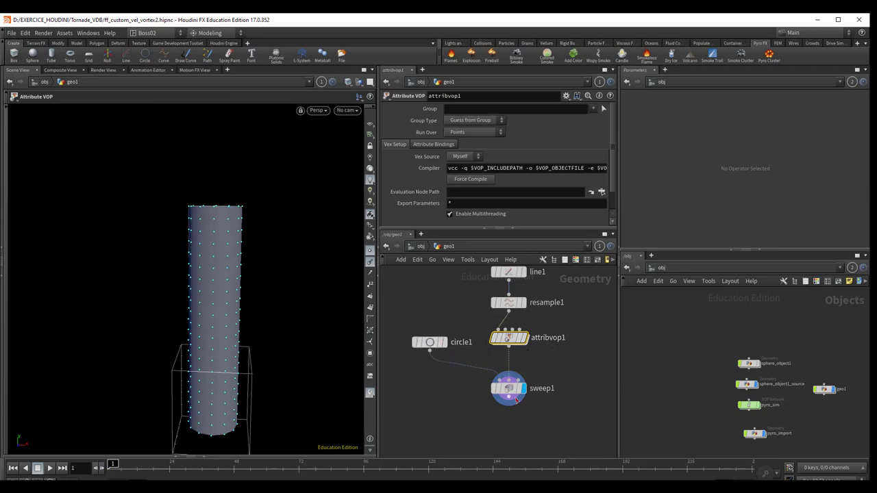
left_click_drag(513, 394, 513, 404)
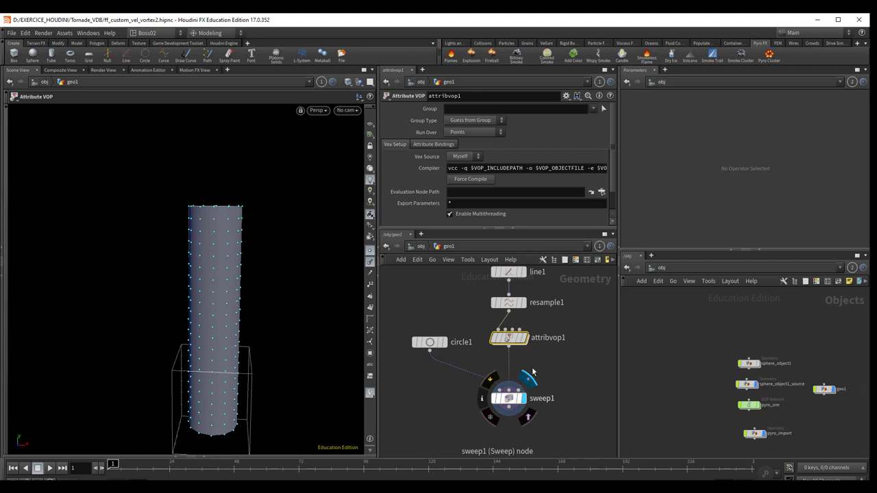
key("h")
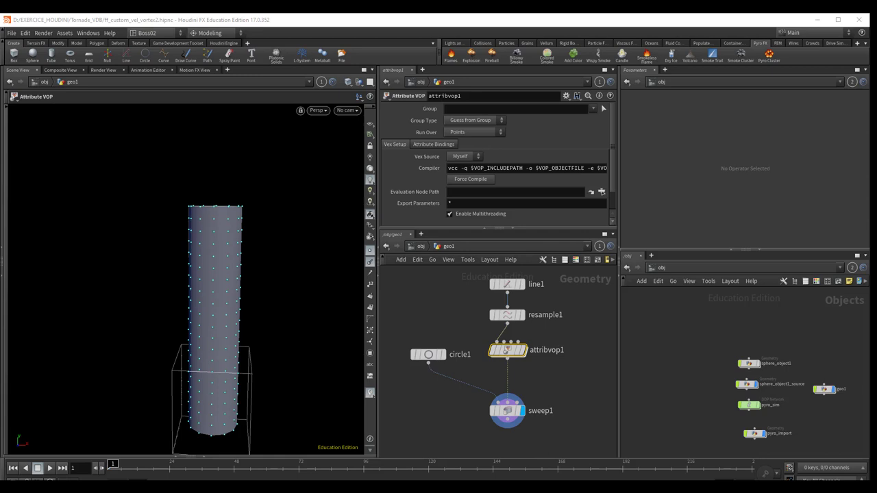
- Inside attribvop1, move geometryvopglobal1 left and geometryvopoutput1 right, and widen the network pane
double_click(508, 351)
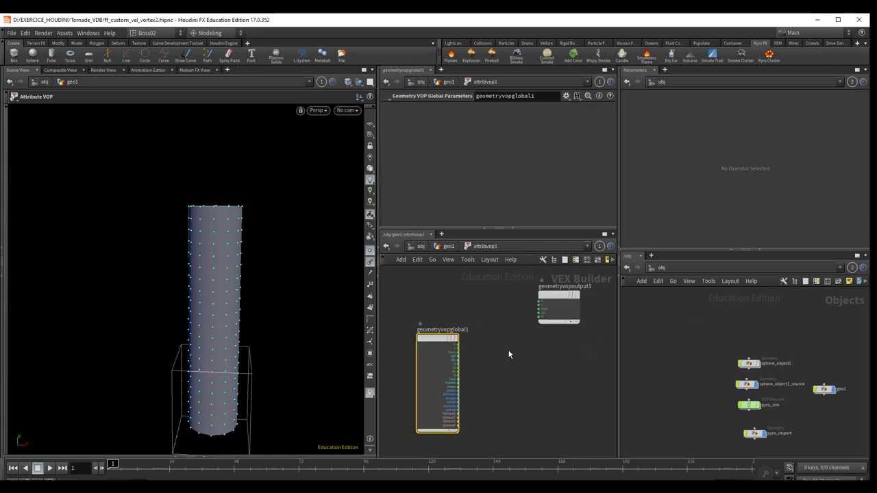
left_click_drag(437, 341, 418, 291)
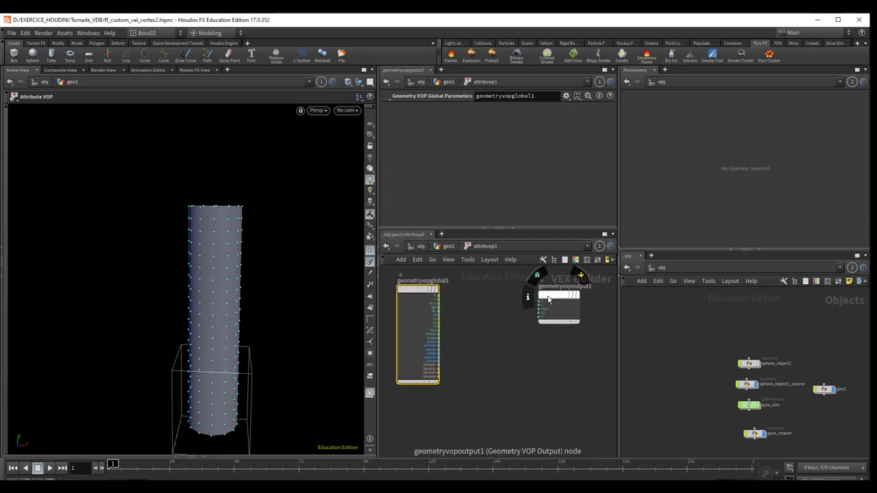
left_click_drag(548, 299, 678, 316)
mouse_move(556, 375)
middle_mouse_down()
mouse_move(565, 418)
mouse_move(556, 382)
middle_mouse_up()
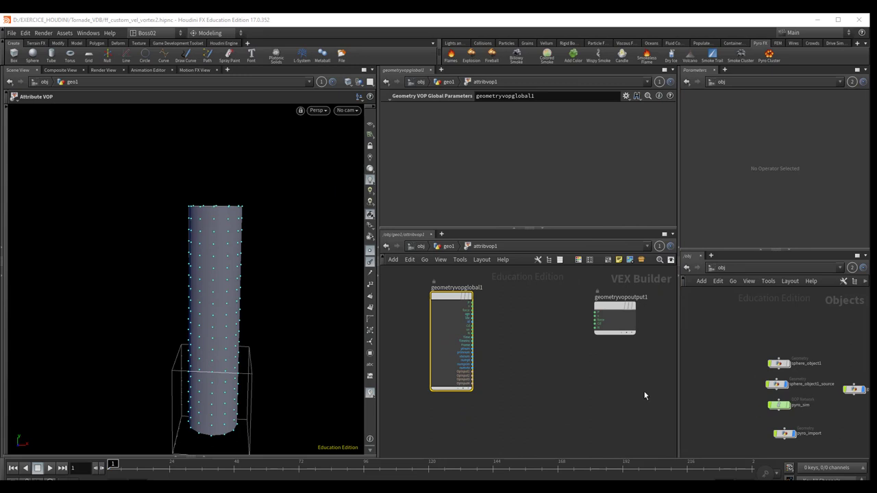
middle_click_drag(527, 372, 523, 393)
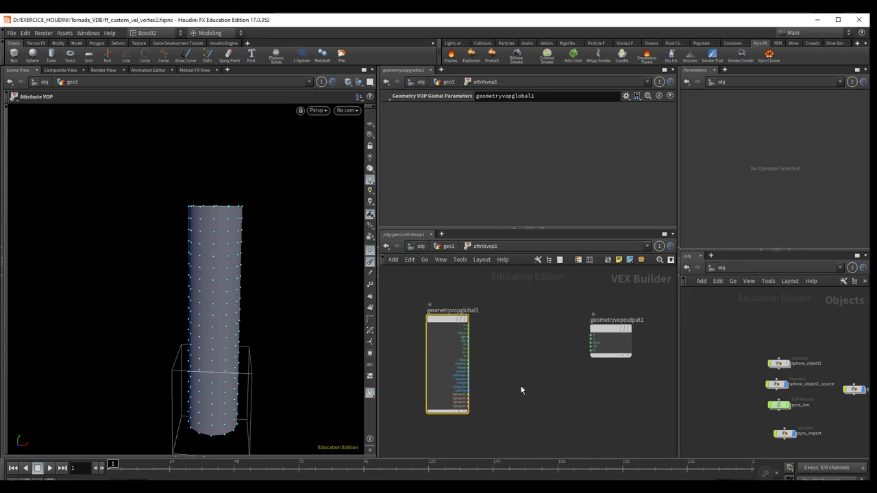
mouse_move(446, 324)
left_mouse_down()
mouse_move(444, 382)
mouse_move(436, 371)
left_mouse_up()
left_click_drag(606, 330, 604, 411)
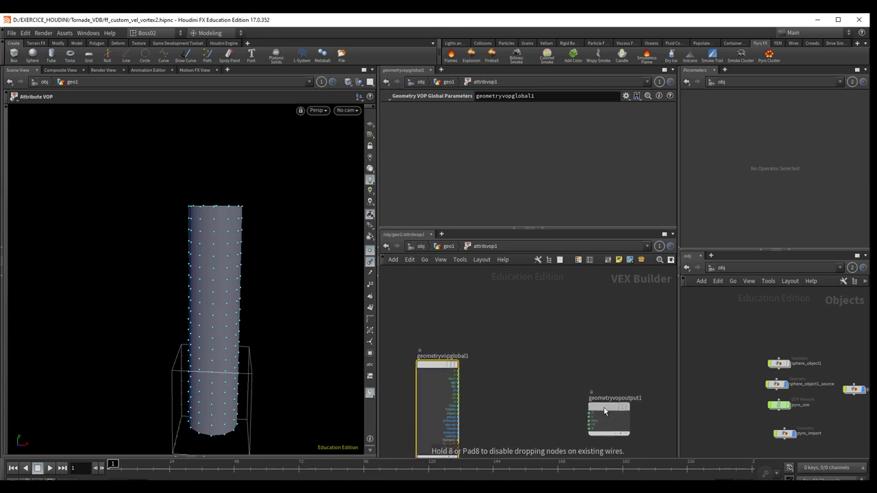
scroll(495, 358, "up", 3)
middle_click_drag(495, 358, 545, 411)
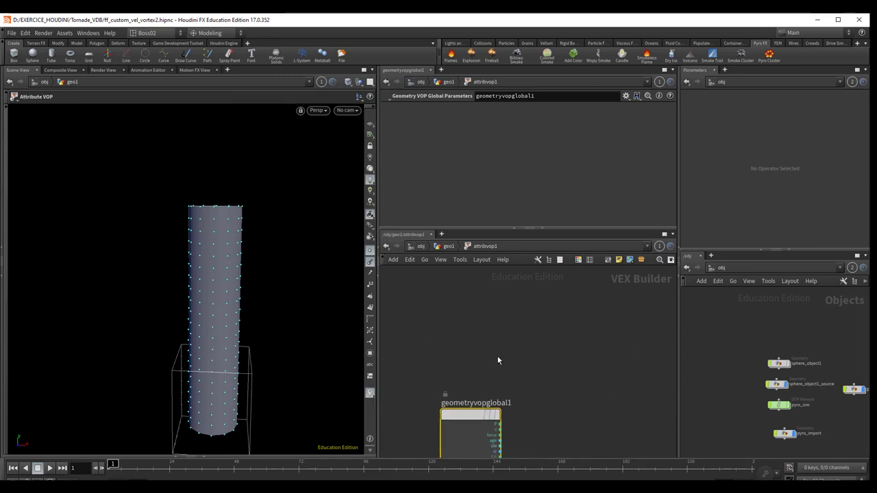
key("Tab")
- Add a Bind node whose Name parameter reads the curveu attribute
type("b")
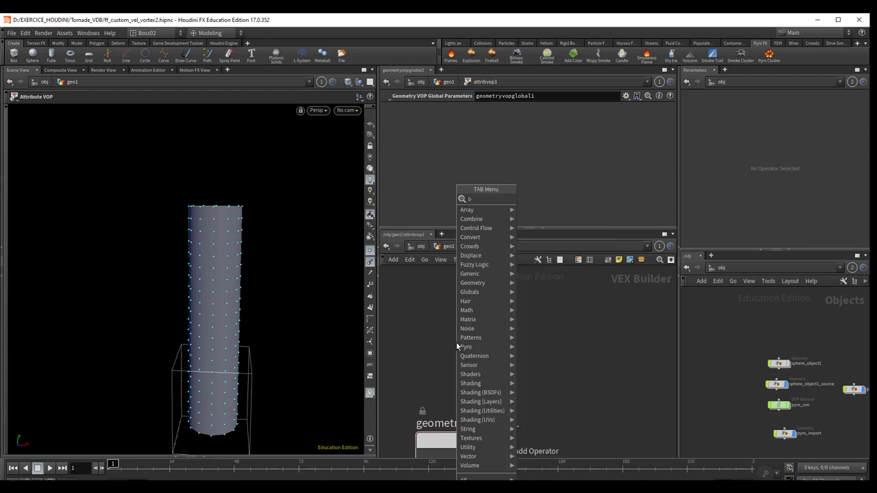
type("ind")
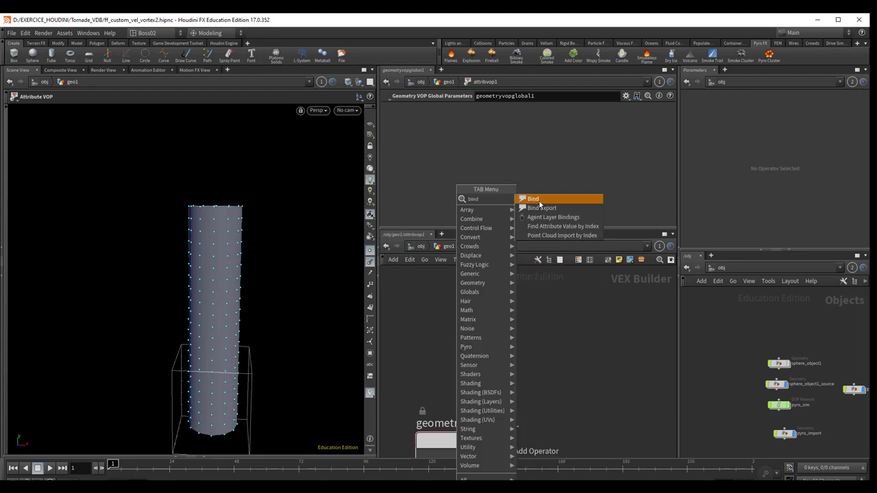
key("Return")
left_click(447, 337)
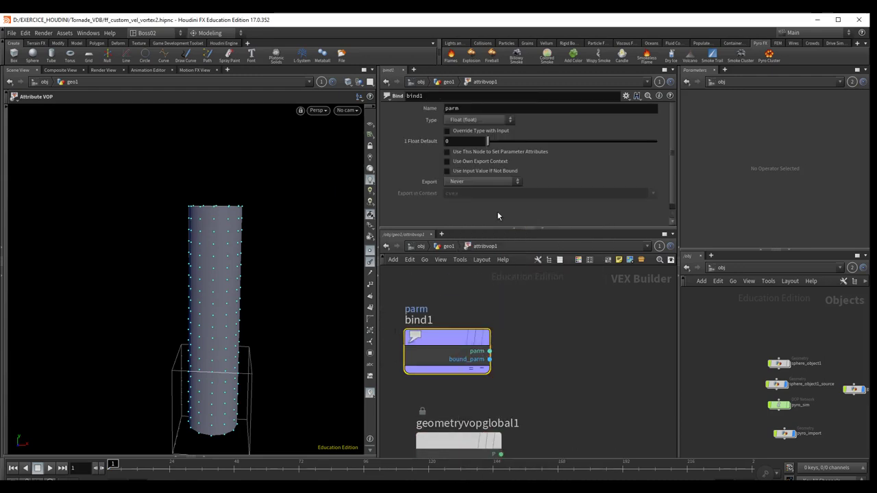
double_click(470, 109)
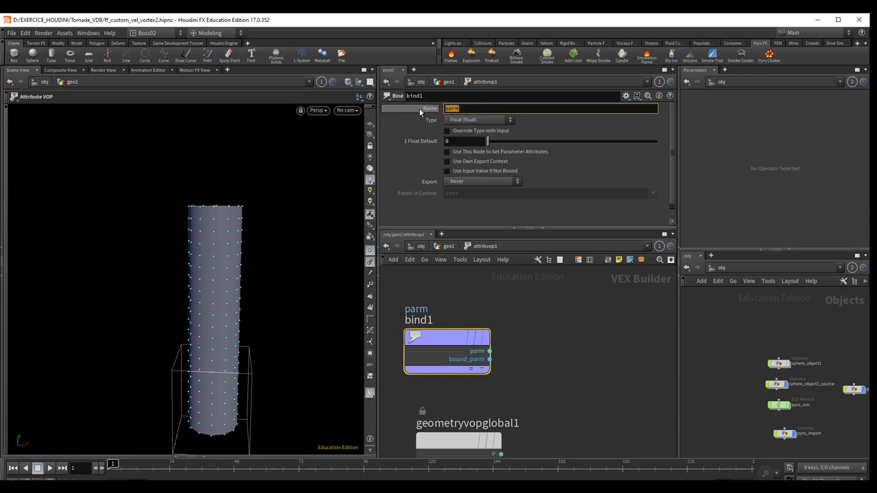
type("curveu")
- Rename the Bind node to curveu and drag a wire from its output
double_click(414, 96)
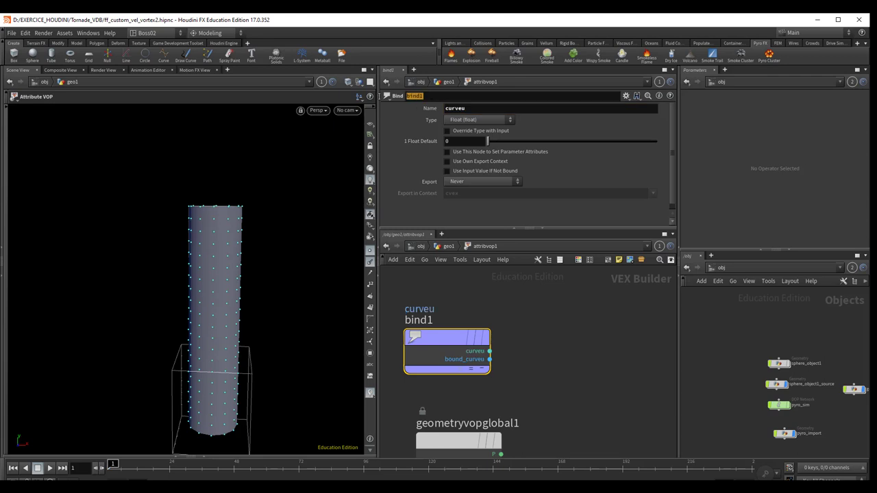
type("curve")
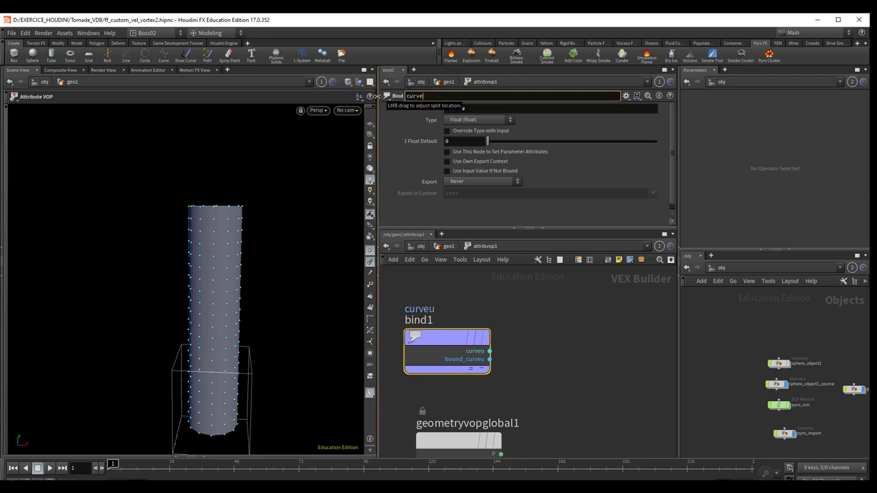
type("u")
left_click(497, 288)
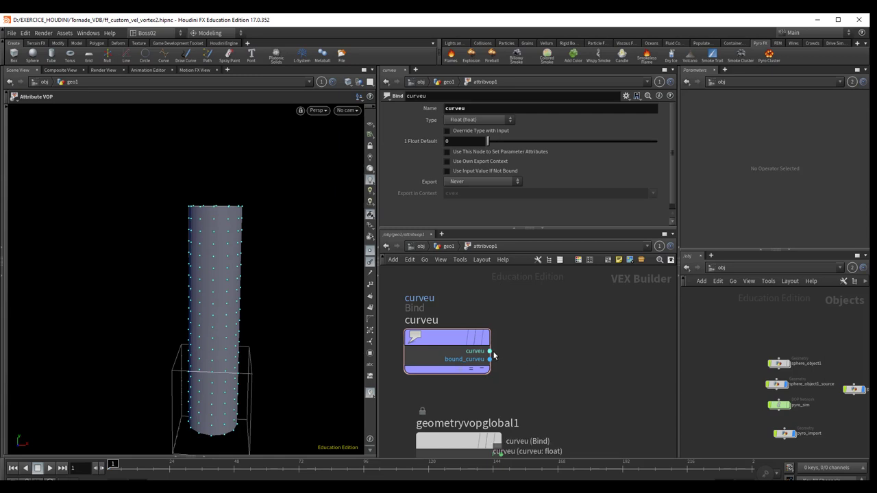
left_click_drag(489, 350, 561, 355)
- Feed curveu into a new Ramp Parameter node ramp1 and line up its wire
key("Tab")
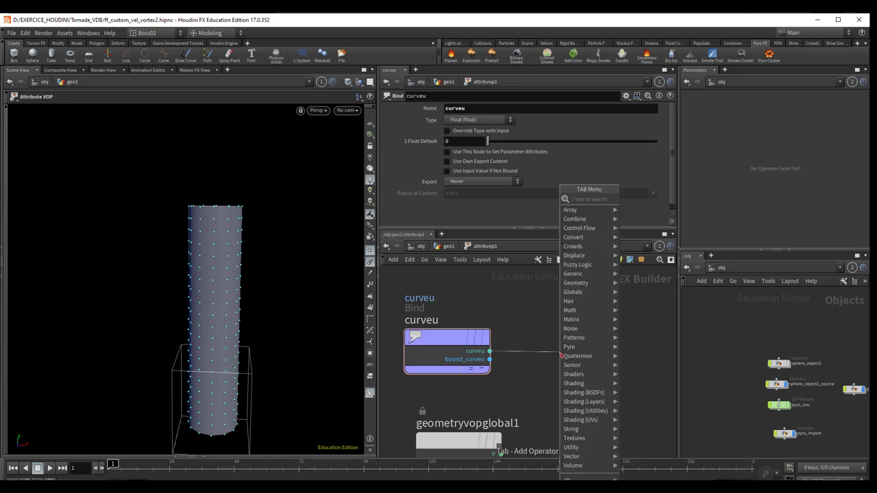
type("ramp")
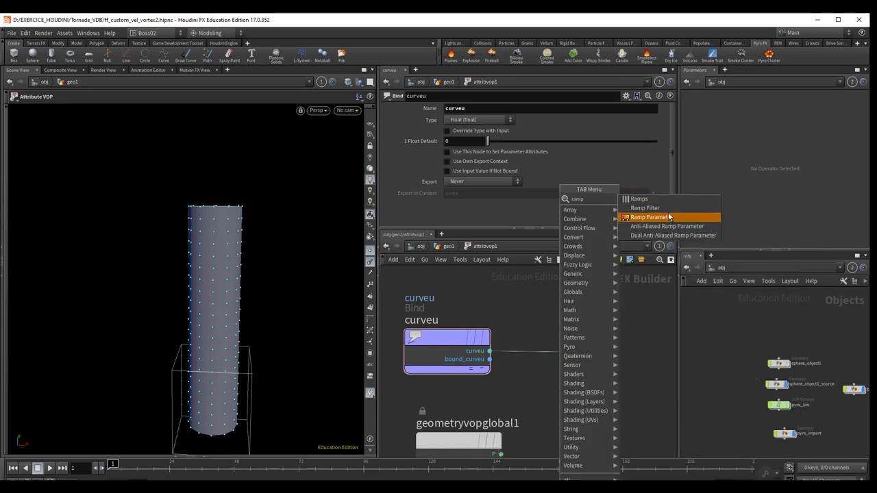
left_click(670, 217)
left_click_drag(592, 353, 582, 338)
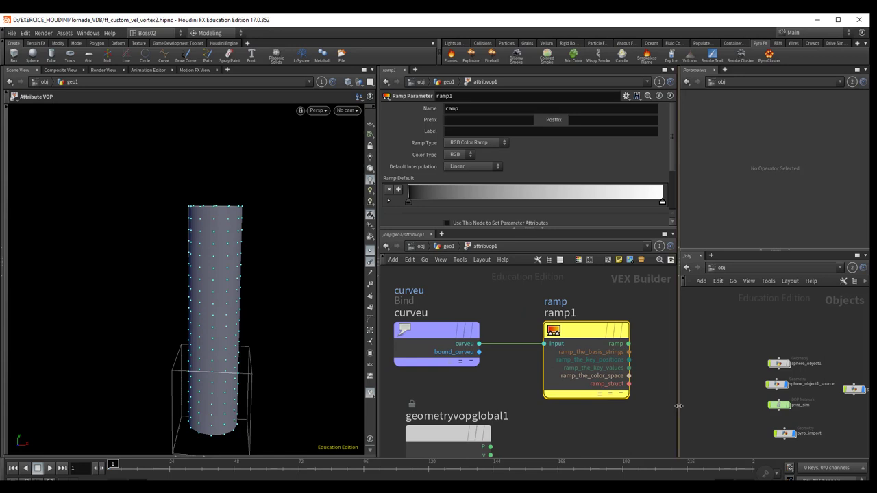
left_click_drag(677, 406, 733, 418)
middle_click_drag(685, 427, 611, 429)
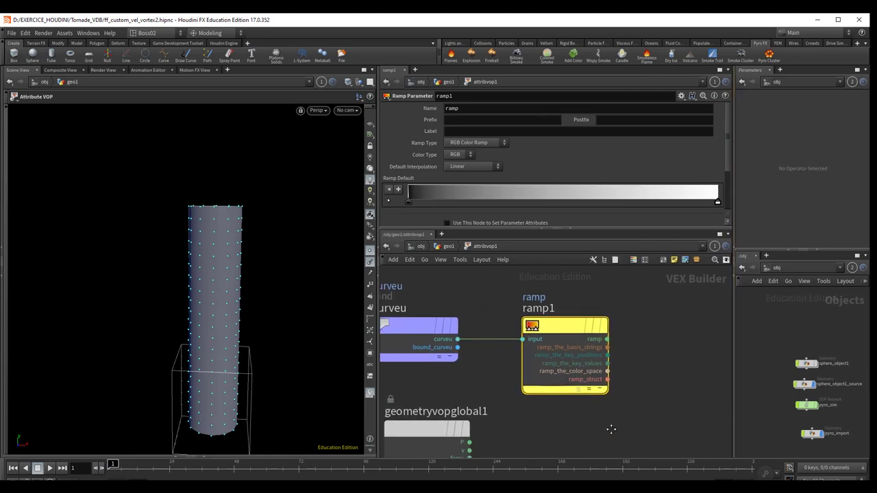
scroll(615, 426, "down", 1)
scroll(609, 420, "down", 1)
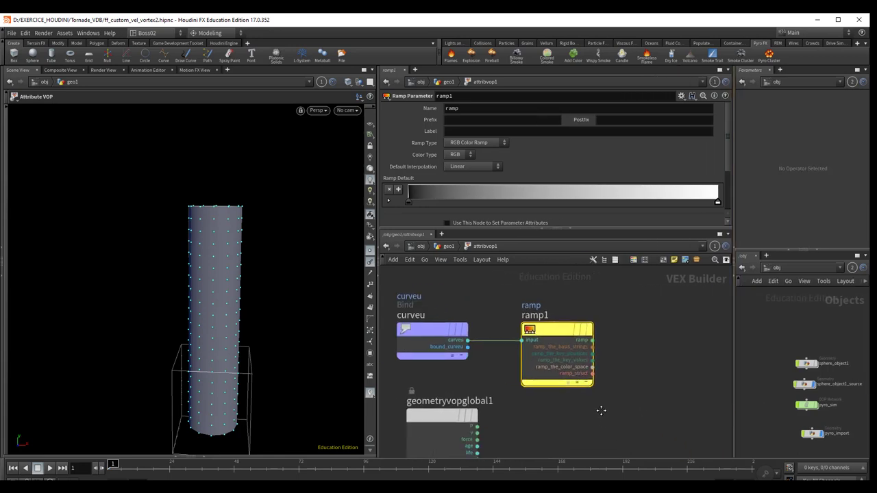
scroll(600, 412, "down", 1)
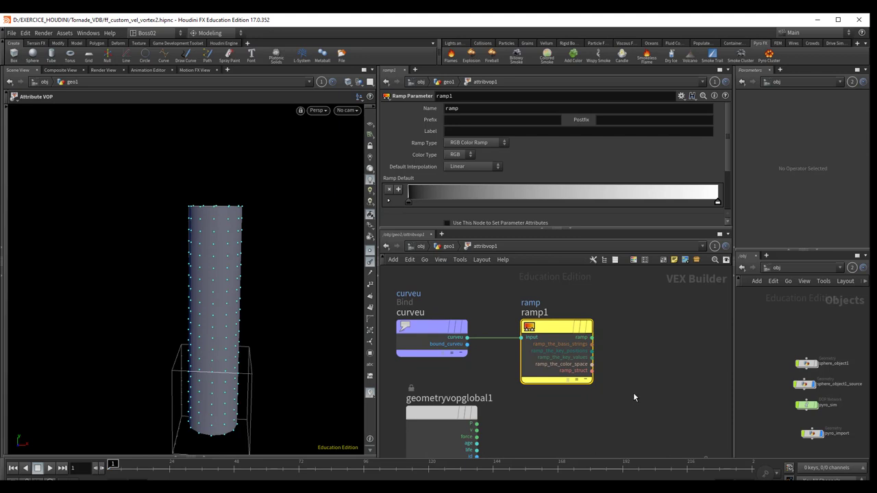
- Feed ramp1's output into a new Multiply node and pull a wire from its second input
left_click_drag(591, 337, 649, 342)
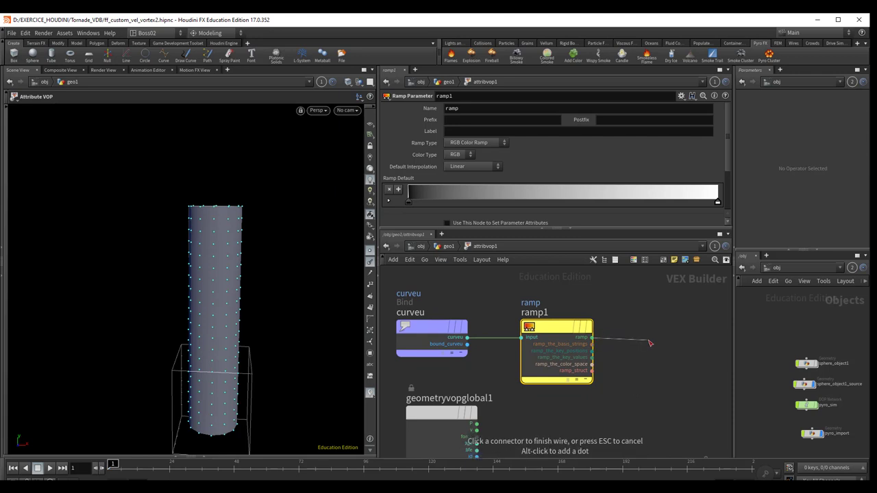
key("Tab")
type("mult")
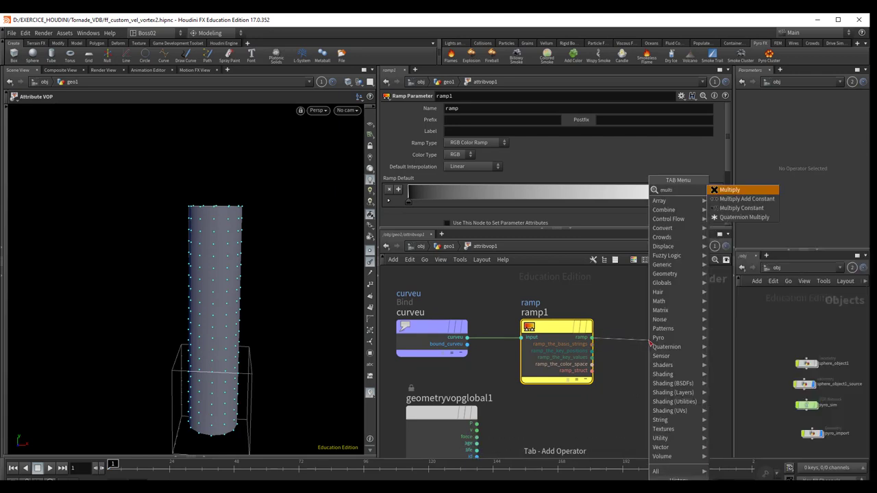
left_click(729, 190)
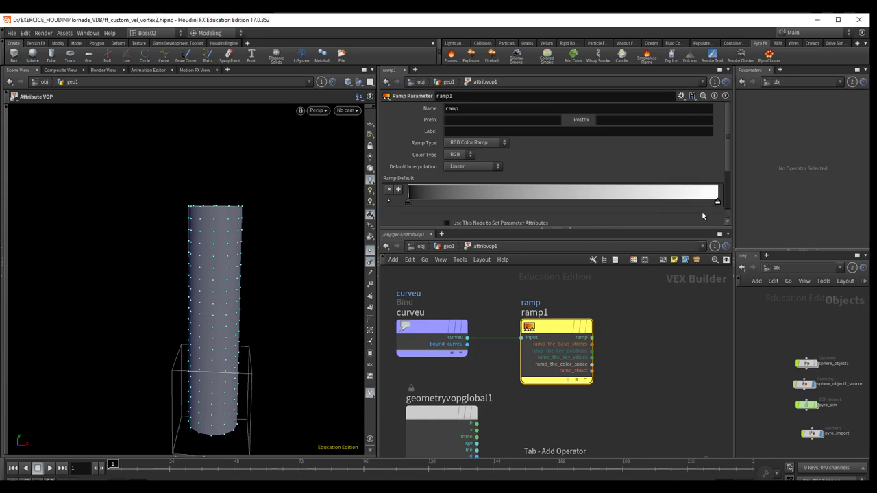
left_click_drag(669, 330, 658, 317)
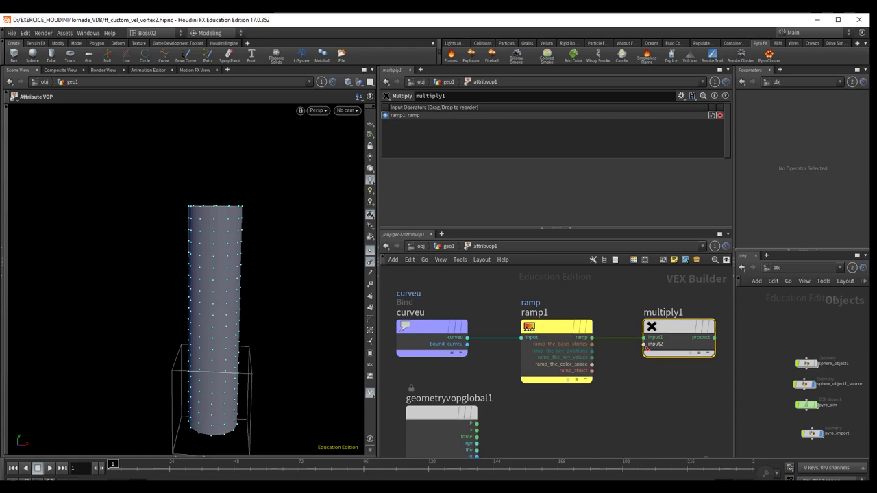
left_click_drag(644, 344, 623, 396)
key("Tab")
- Add a Parameter node wired into multiply1's second input
type("pt")
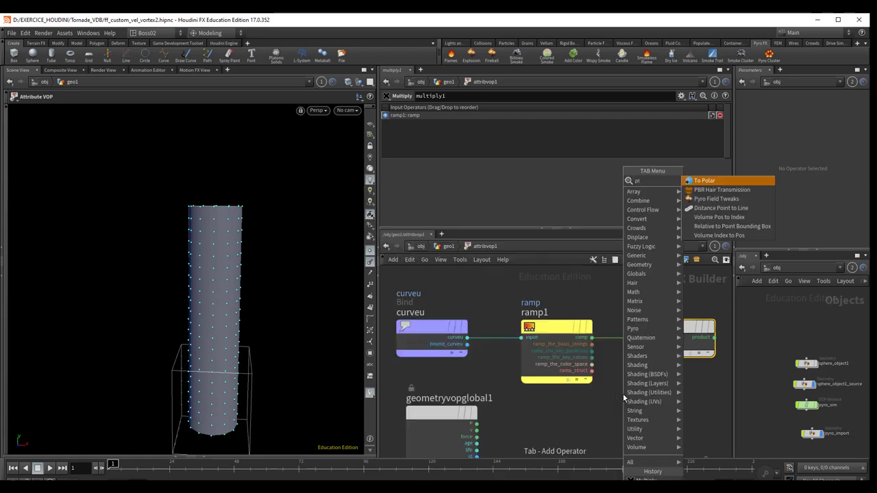
key("BackSpace")
type("r")
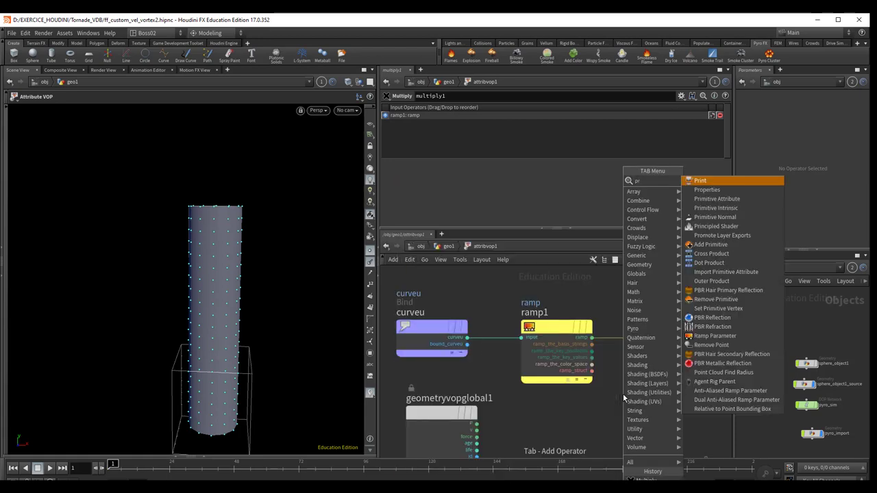
key("BackSpace")
type("a")
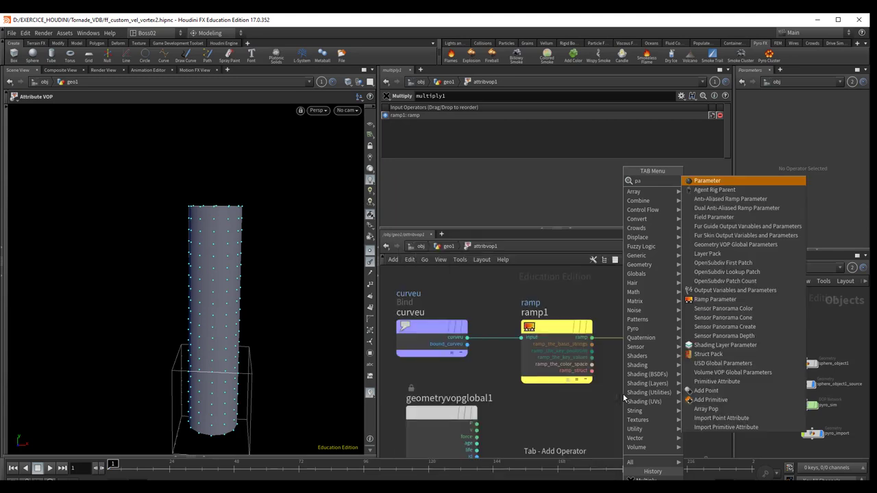
type("ram")
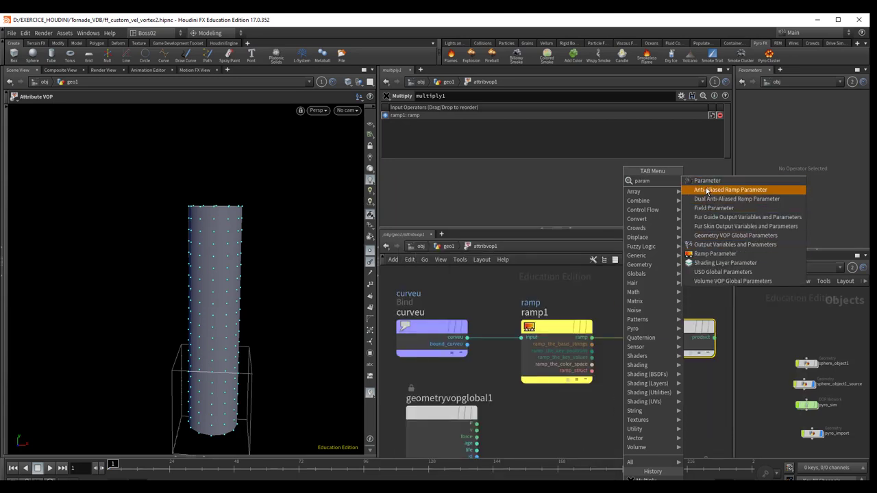
left_click(707, 180)
left_click(592, 404)
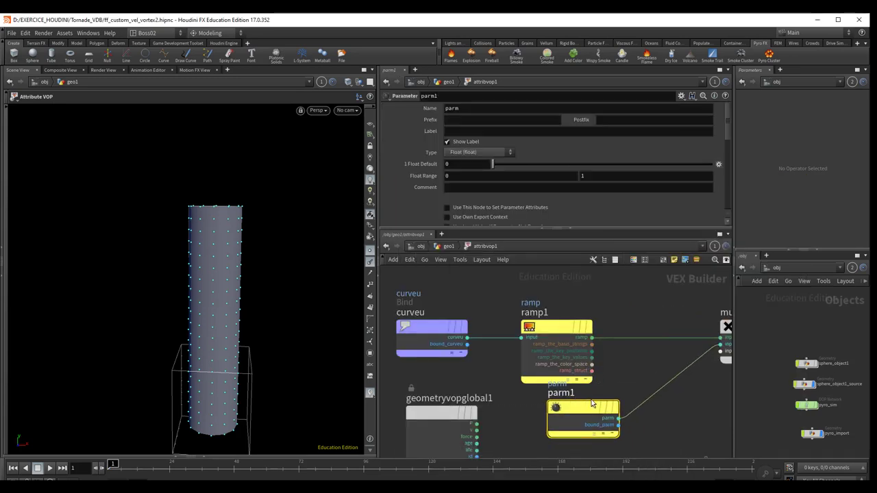
middle_click_drag(592, 404, 556, 405)
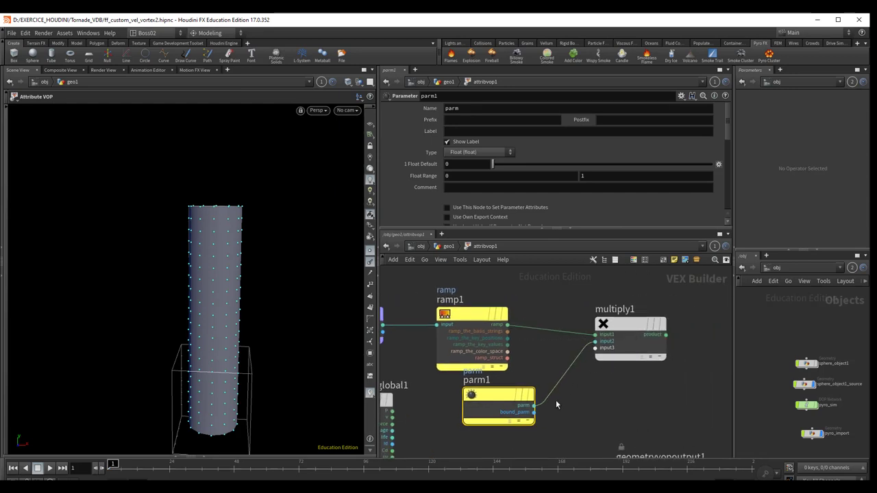
- Name the Parameter node and its parameter force_courbe, then tidy multiply1 and ramp1
left_click(429, 96)
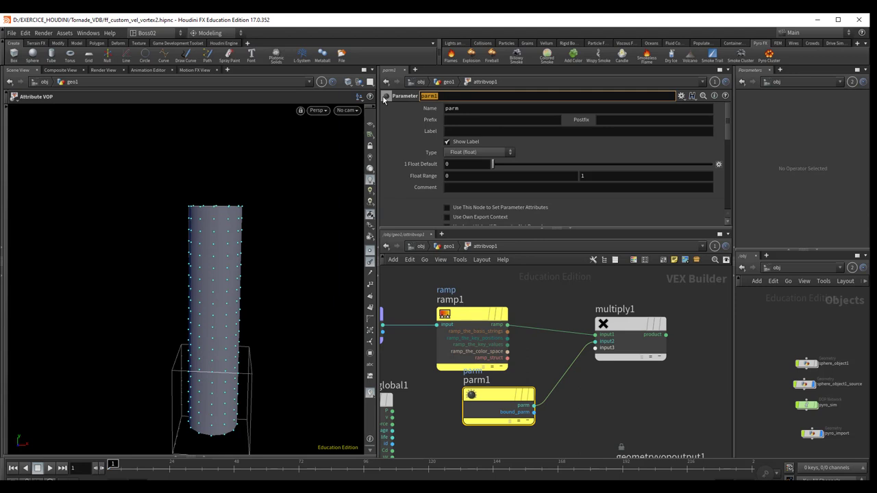
type("force_")
type("courb")
type("e")
key("Return")
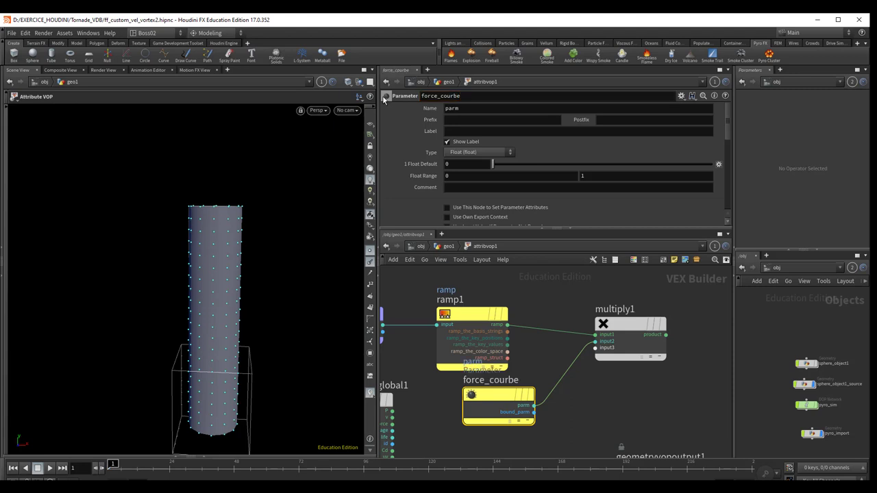
double_click(463, 107)
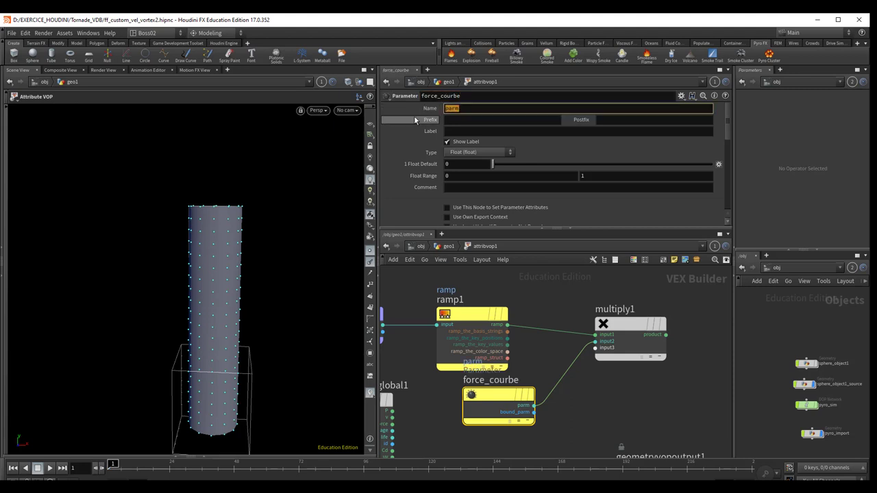
type("force_")
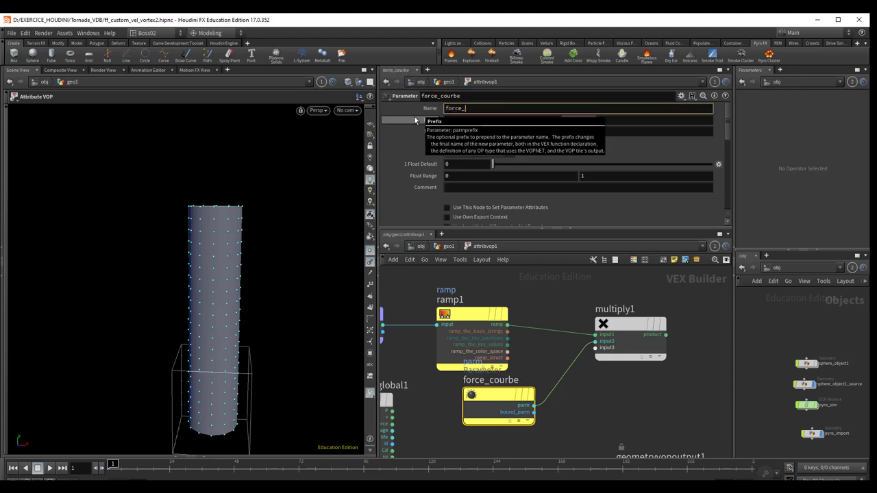
type("cour")
type("be")
key("Return")
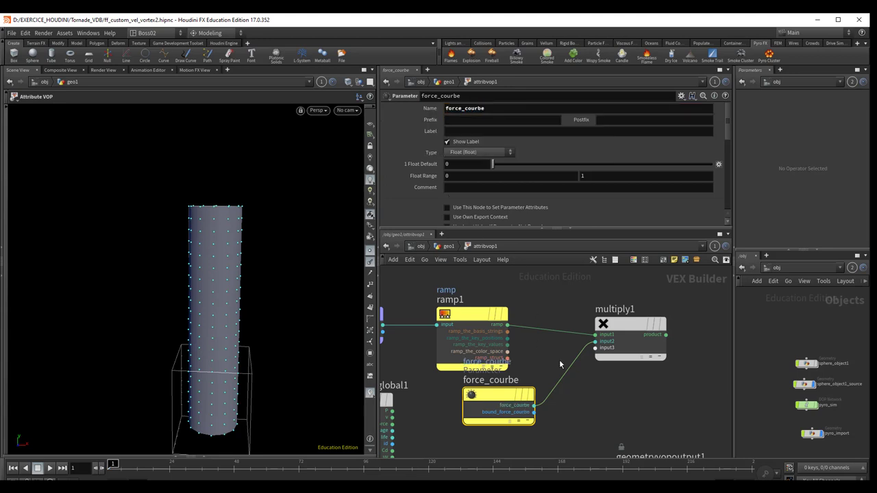
left_click_drag(630, 328, 614, 317)
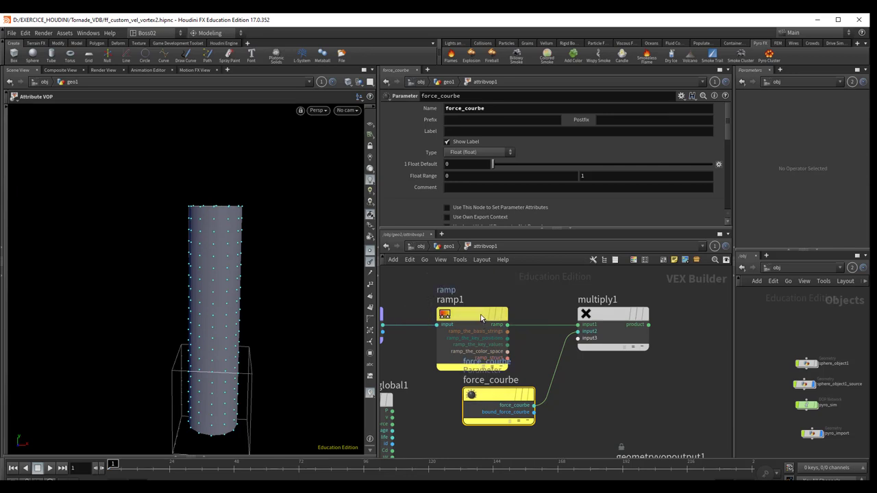
left_click_drag(479, 320, 489, 311)
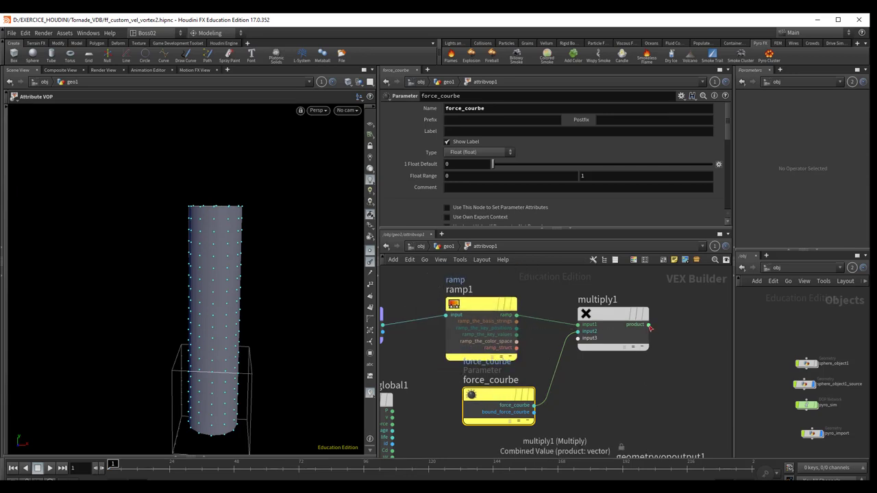
- Add a Bind Export node fed by multiply1's product output
left_click(649, 325)
key("Tab")
type("bind")
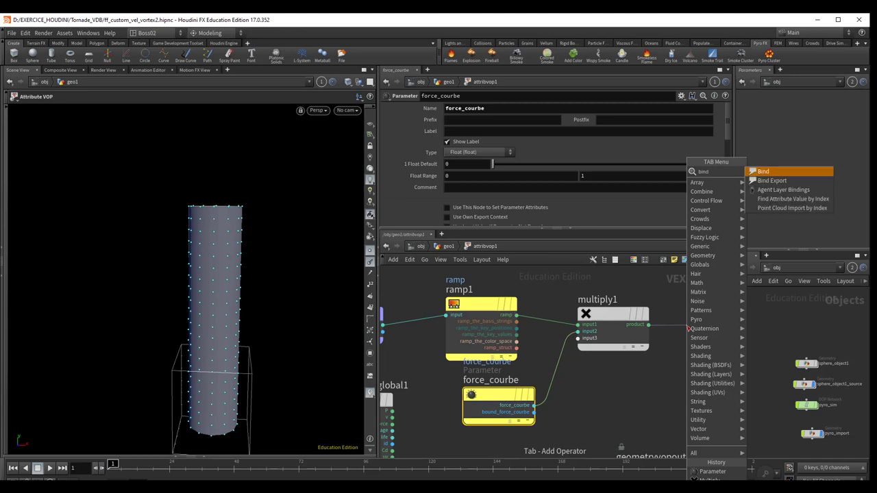
left_click(771, 181)
middle_click_drag(685, 363, 598, 358)
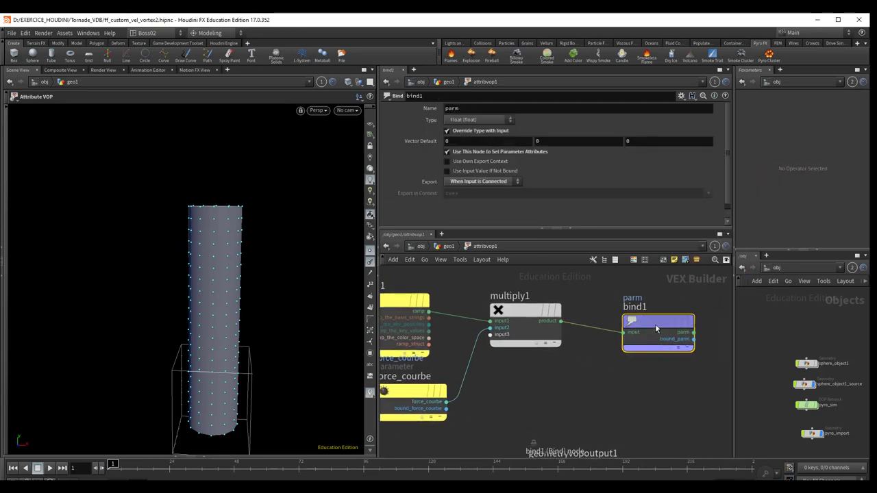
left_click_drag(655, 324, 642, 324)
- Rename the Bind Export node pscale and set its exported Name to pscale
double_click(445, 96)
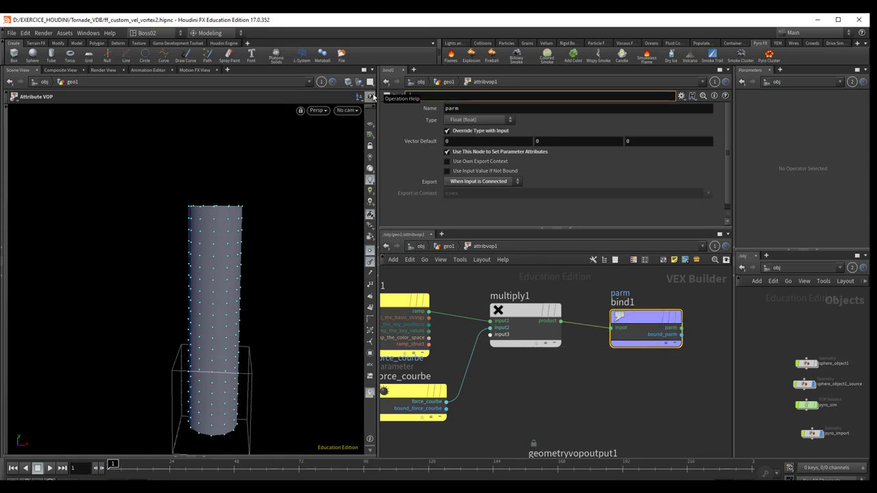
type("p")
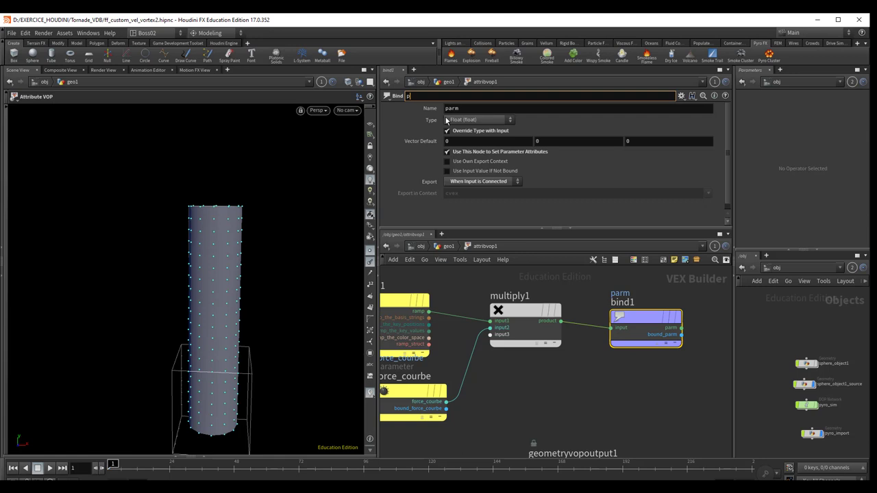
type("scale")
key("Return")
double_click(464, 108)
type("ps")
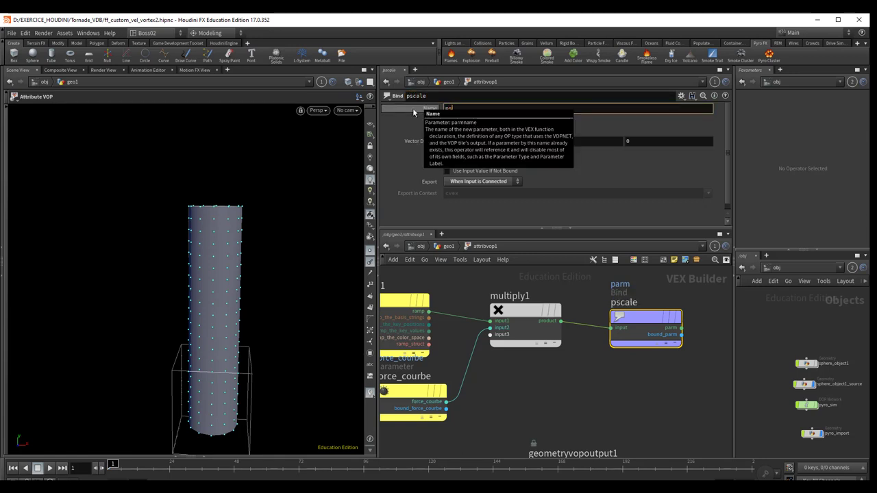
type("cale")
key("Return")
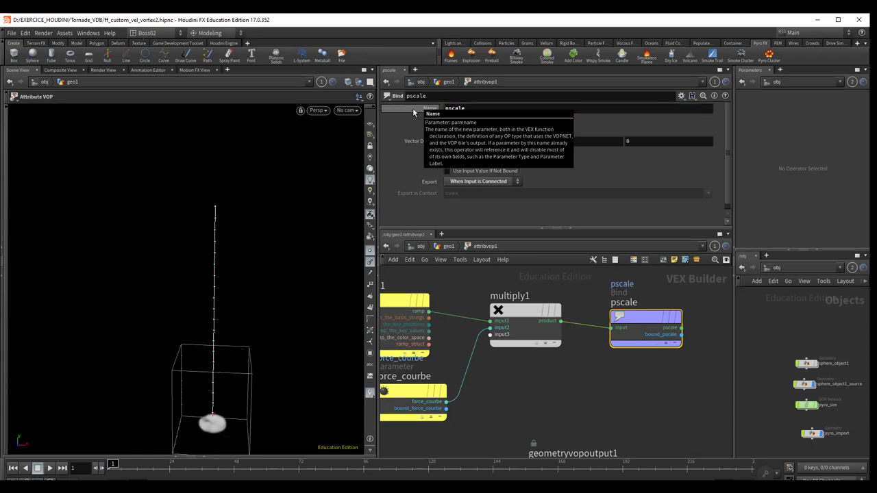
left_click_drag(633, 324, 626, 321)
- Reconnect force_courbe to multiply1's second input, tidy the nodes, and return to geo1
middle_click_drag(635, 385, 662, 381)
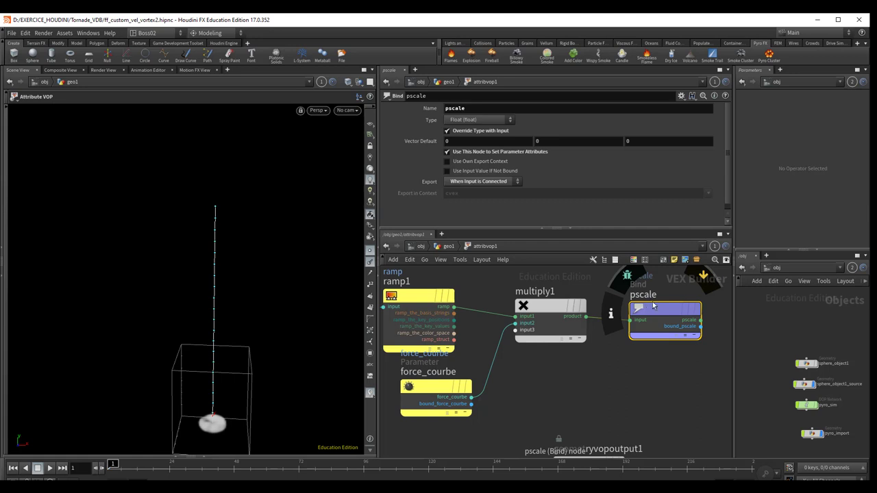
middle_click_drag(537, 389, 567, 373)
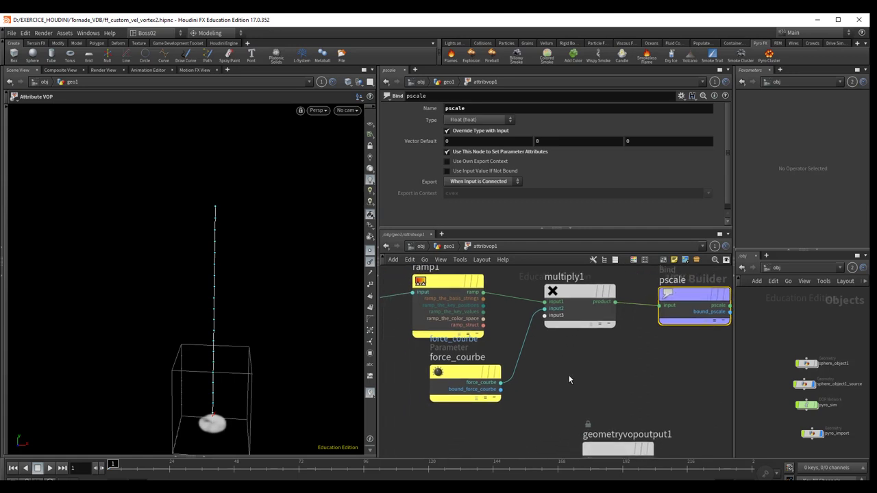
left_click_drag(463, 371, 453, 373)
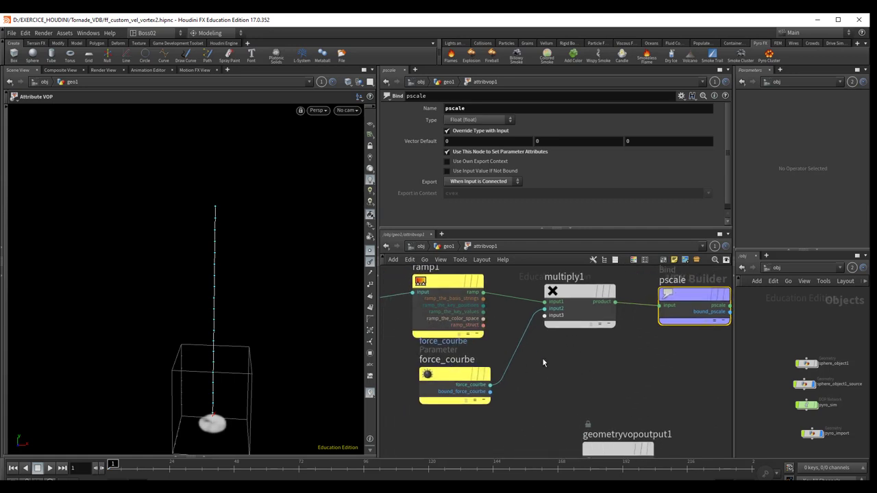
left_click(492, 384)
scroll(556, 387, "down", 1)
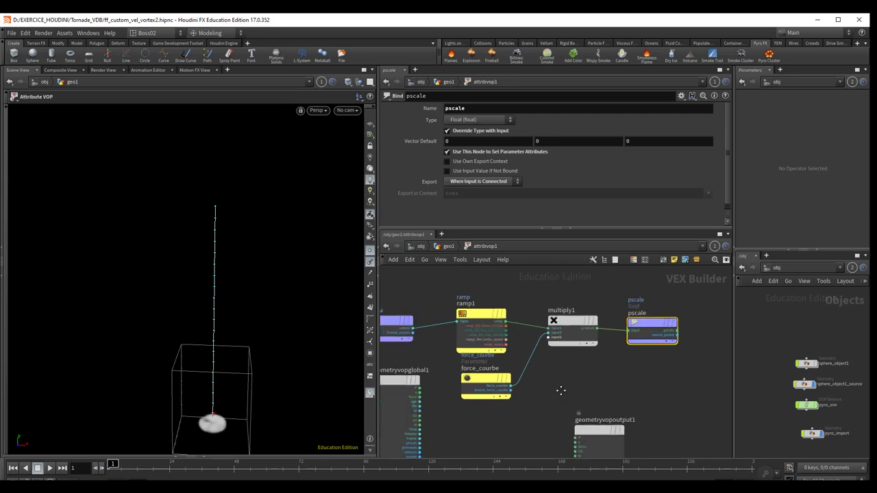
scroll(556, 387, "down", 1)
left_click_drag(651, 334, 650, 329)
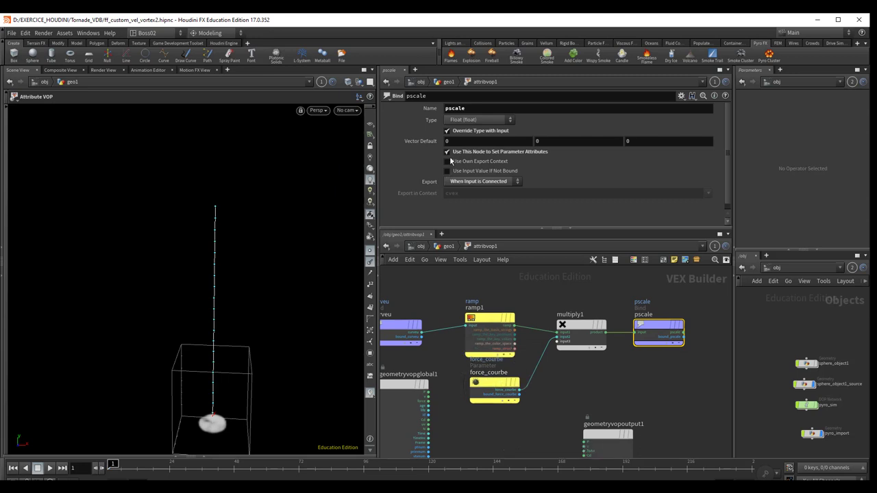
left_click(449, 81)
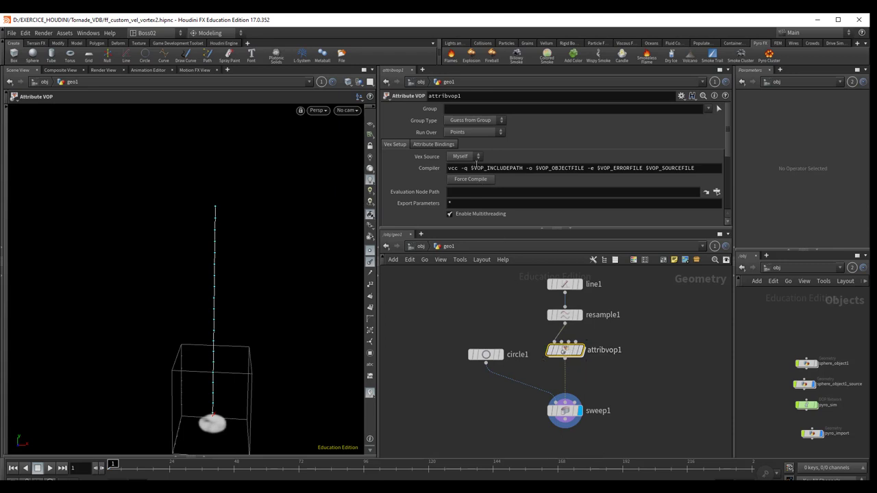
- Rename attribvop1 to pscale and scroll its parameters to the ramp and force_courbe
left_click_drag(474, 98, 406, 96)
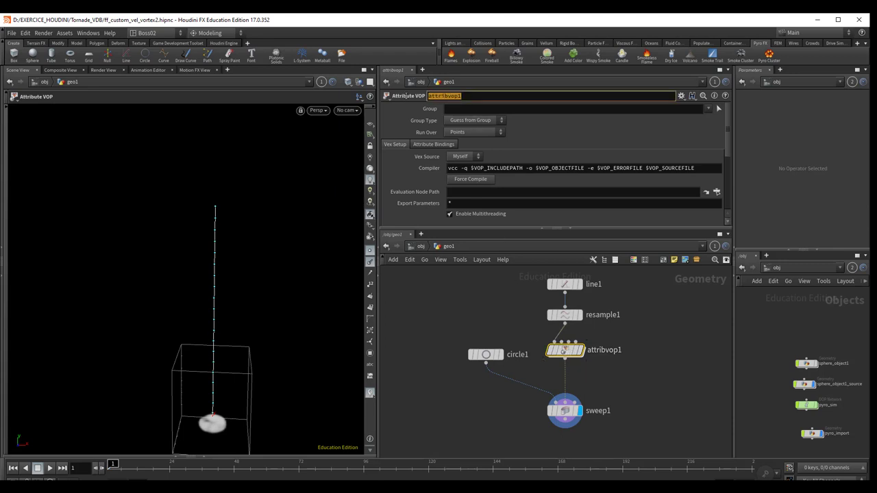
type("P")
key("BackSpace")
key("Return")
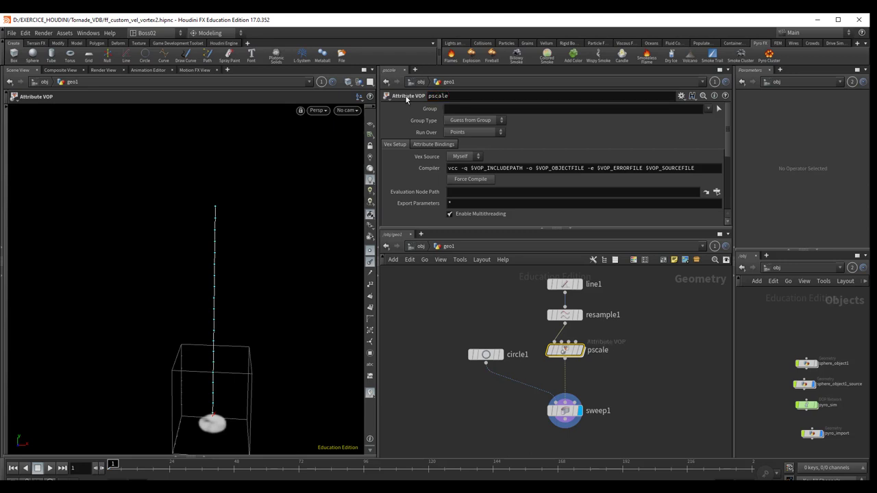
scroll(632, 326, "up", 2)
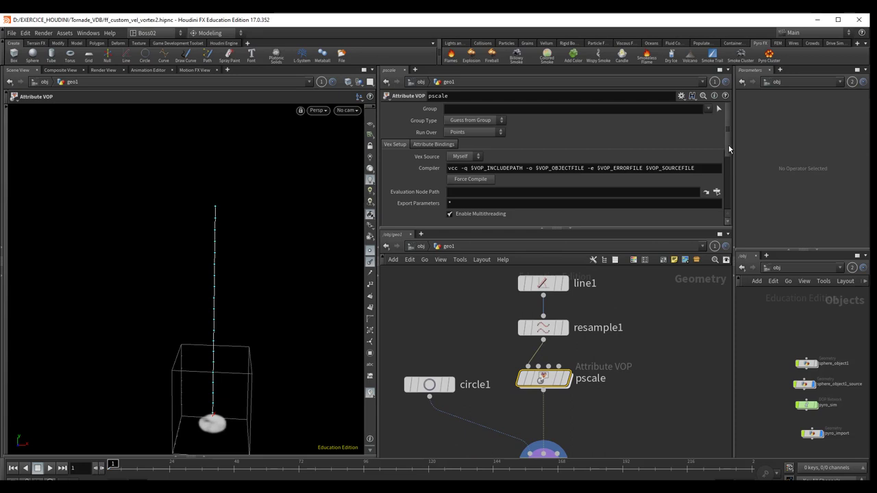
scroll(719, 198, "down", 5)
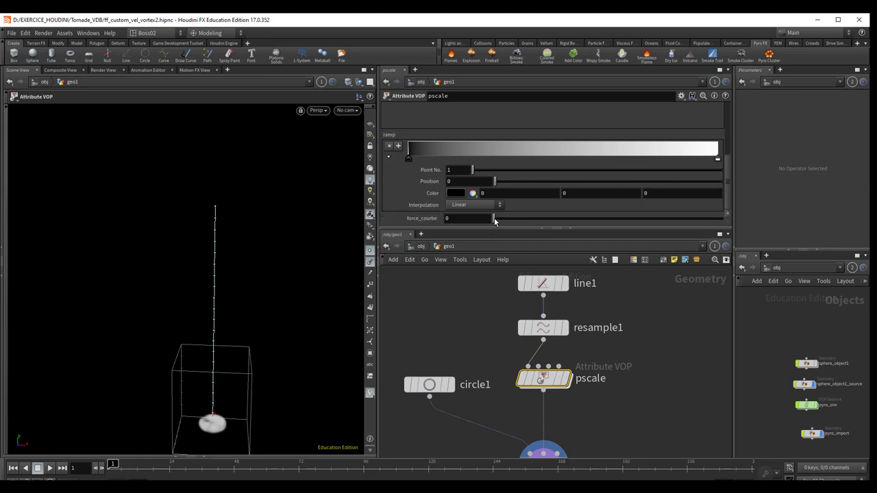
- Set force_courbe to 1, undoing an accidental move of the first ramp key
left_click_drag(495, 219, 602, 218)
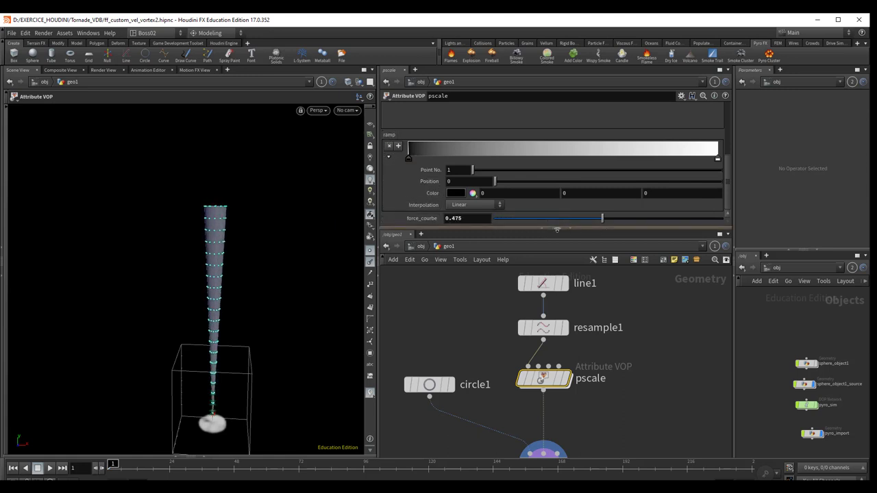
left_click(453, 218)
type("1")
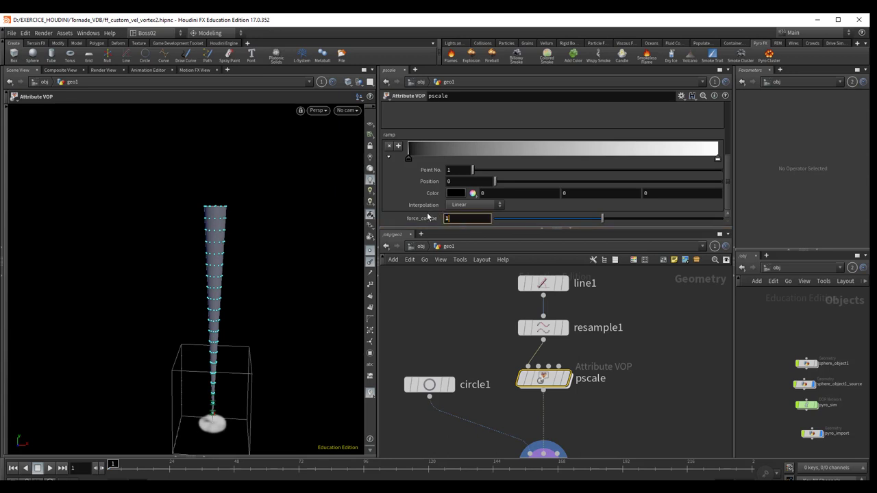
key("Return")
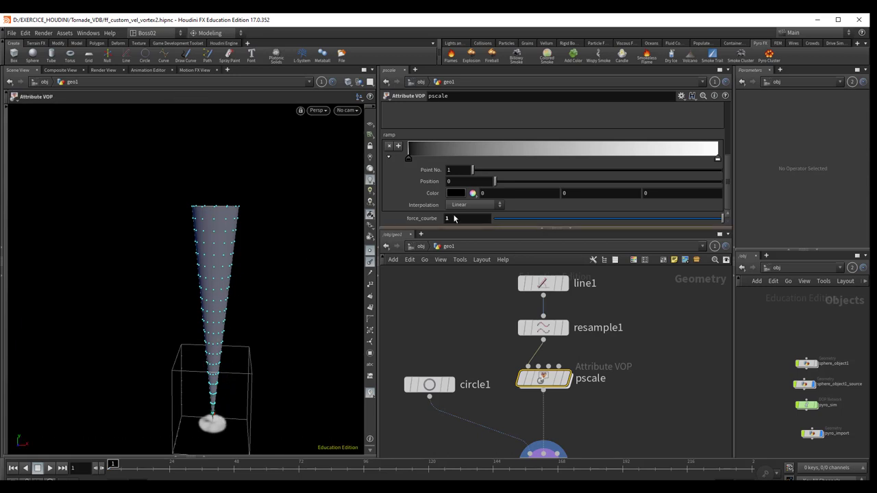
left_click(408, 159)
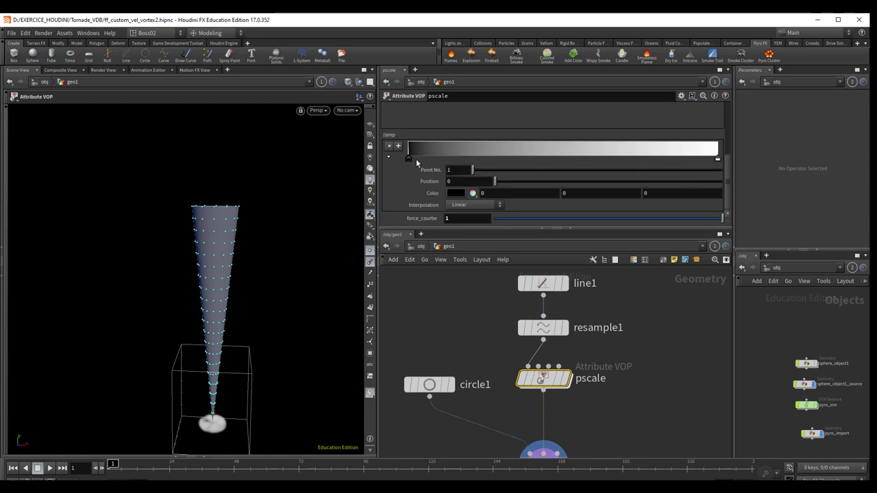
mouse_move(409, 159)
left_mouse_down()
mouse_move(421, 159)
mouse_move(400, 175)
mouse_move(402, 167)
left_mouse_up()
key("ctrl+z")
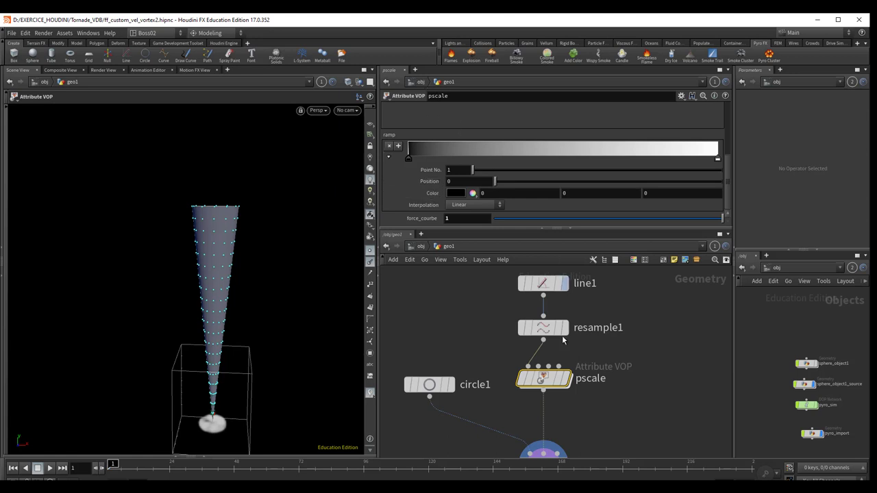
- Inside pscale, set ramp1's Ramp Type to Spline Ramp (float), then go back up
double_click(543, 378)
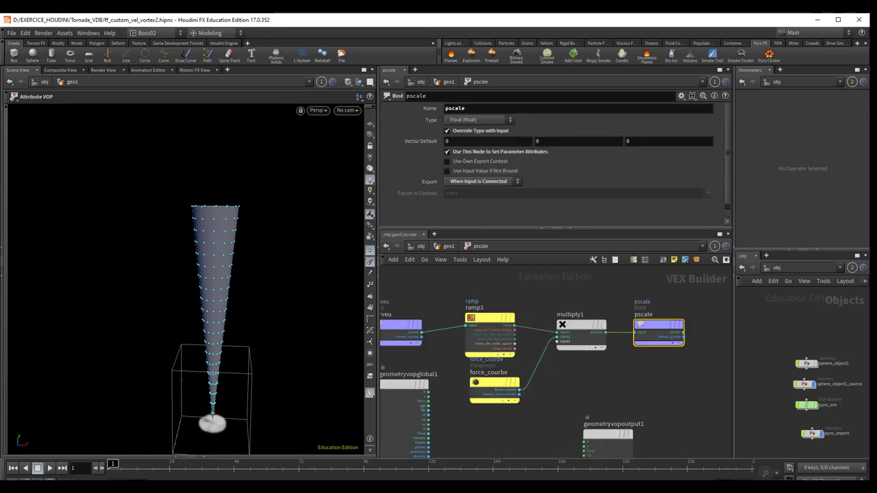
left_click(490, 318)
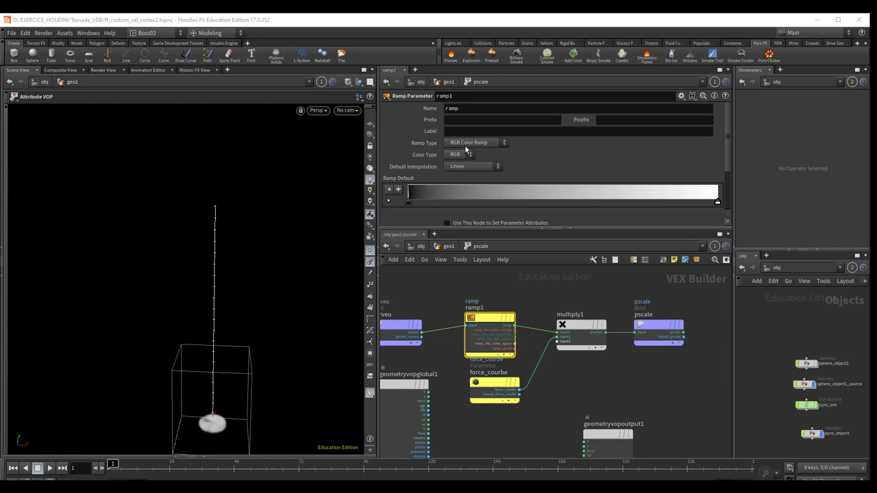
left_click(467, 144)
left_click(461, 163)
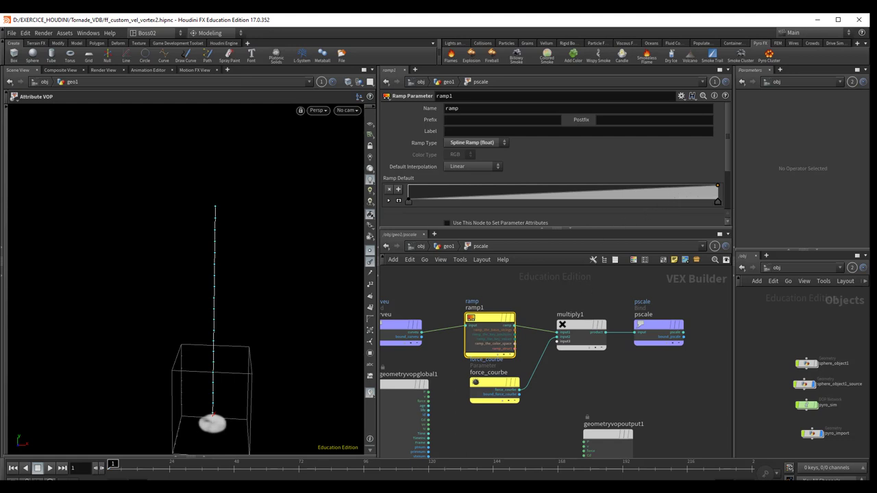
key("u")
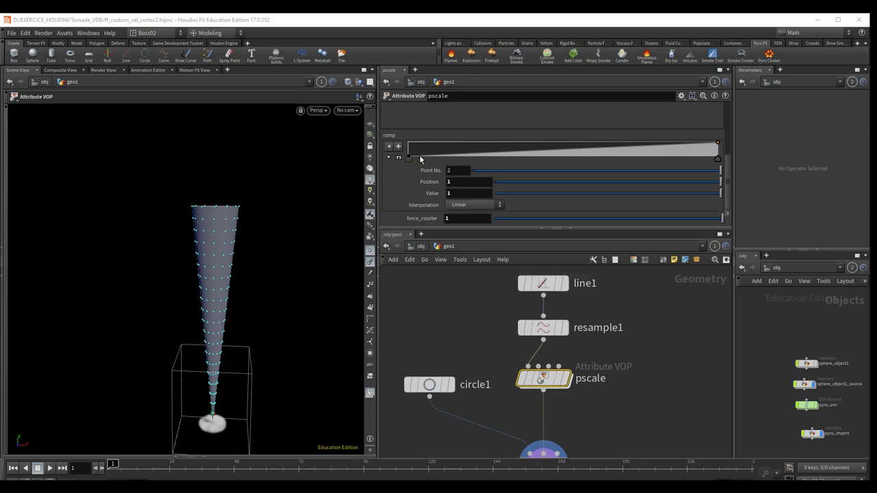
- Add pinching and widening keys to the pscale ramp and raise the first key to 0.933
mouse_move(436, 158)
left_mouse_down()
mouse_move(437, 148)
mouse_move(468, 152)
left_mouse_up()
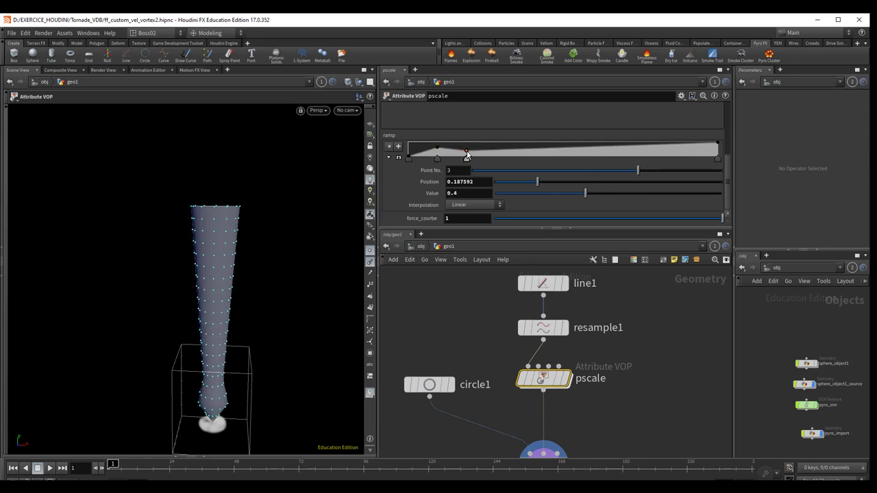
left_click_drag(525, 149, 526, 157)
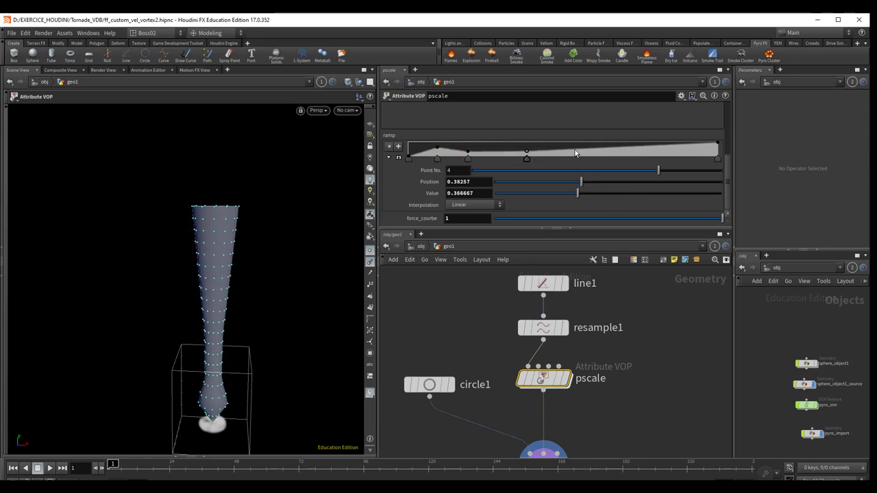
mouse_move(601, 154)
left_mouse_down()
mouse_move(601, 144)
mouse_move(619, 146)
left_mouse_up()
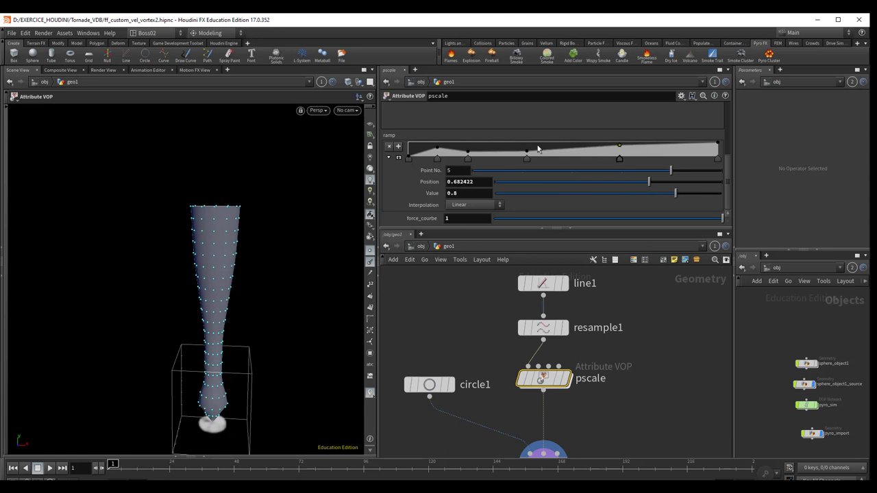
mouse_move(437, 148)
left_mouse_down()
mouse_move(438, 157)
mouse_move(410, 150)
left_mouse_up()
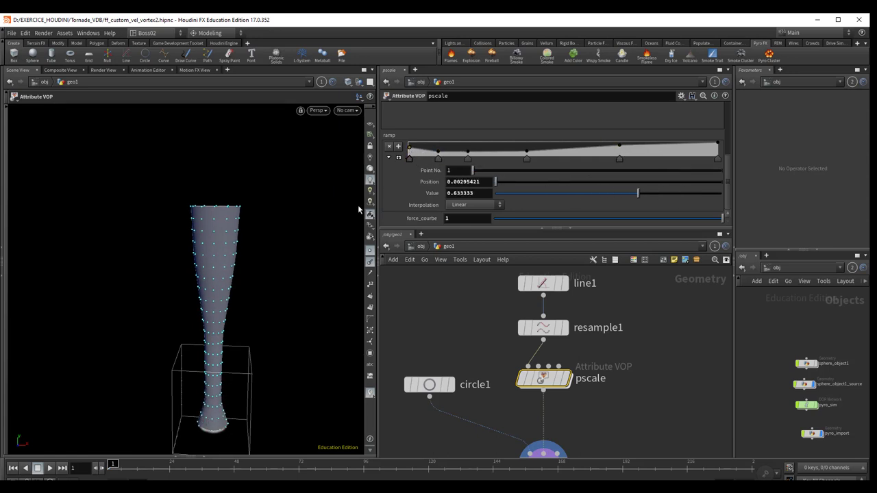
key("Escape")
scroll(283, 267, "up", 3)
scroll(270, 225, "up", 3)
scroll(281, 178, "up", 2)
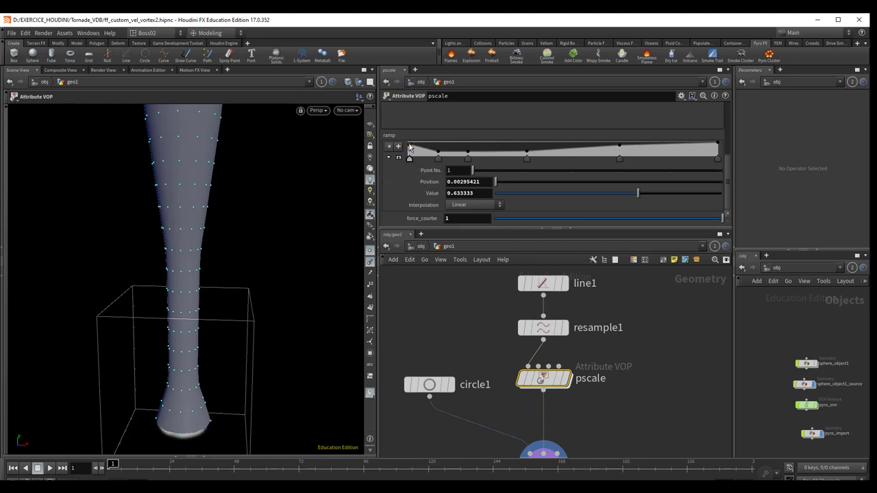
left_click_drag(409, 147, 435, 151)
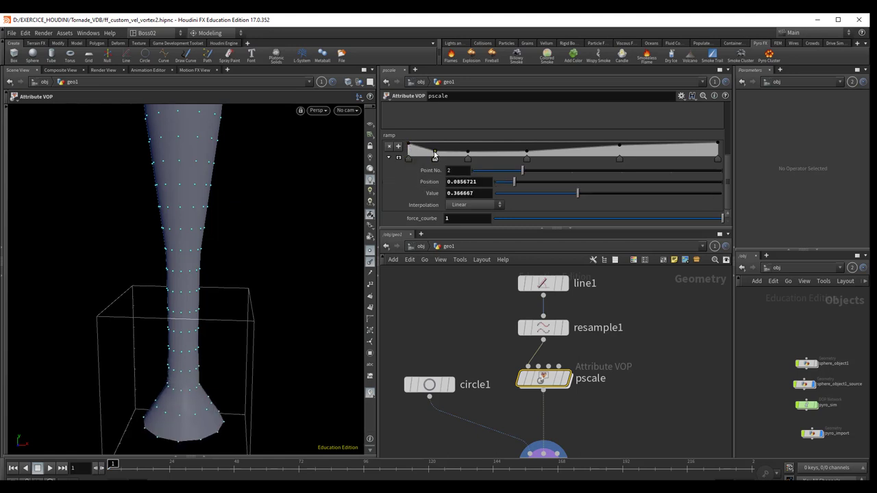
left_click(453, 206)
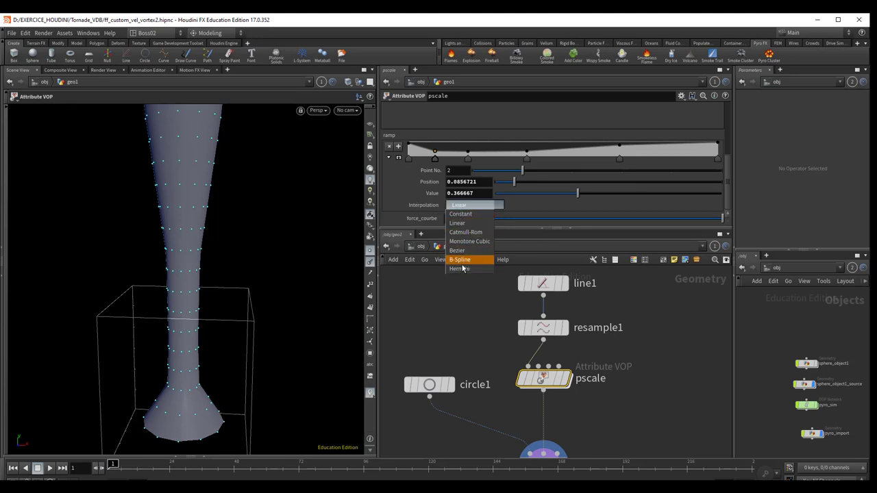
key("Escape")
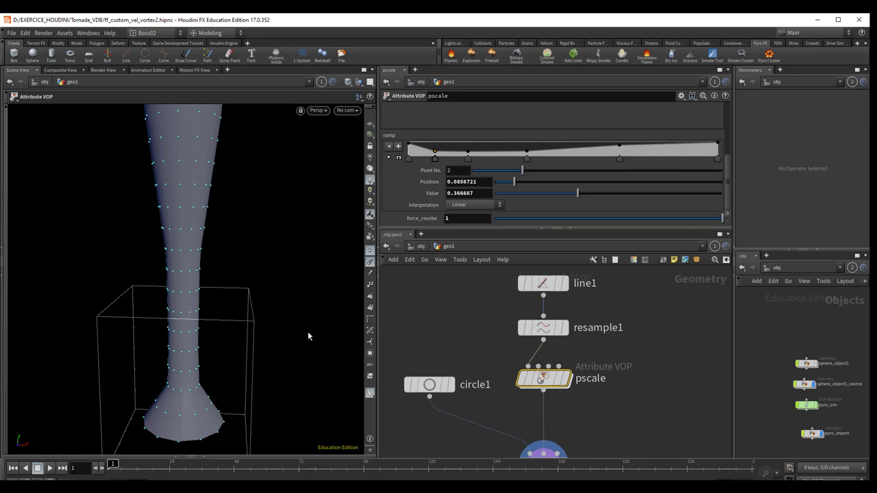
- Set resample1's Segments to 30 and orbit the viewport to inspect the denser tube
left_click(541, 327)
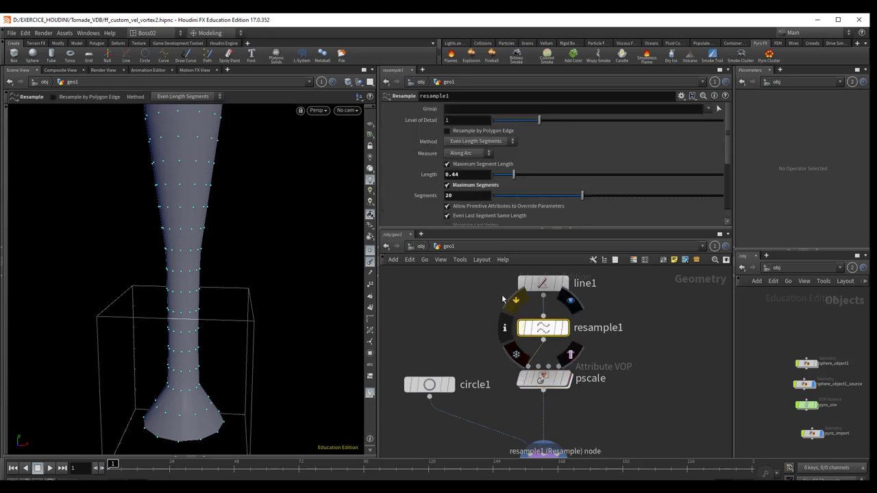
type("30")
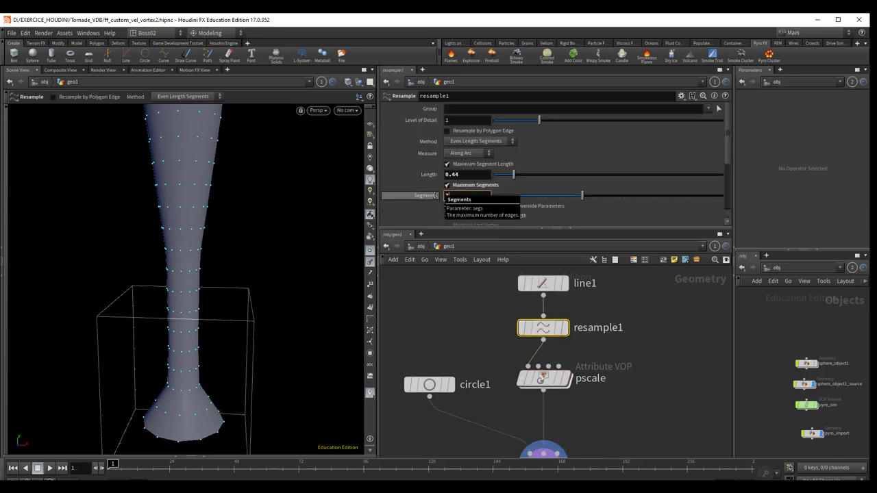
key("Return")
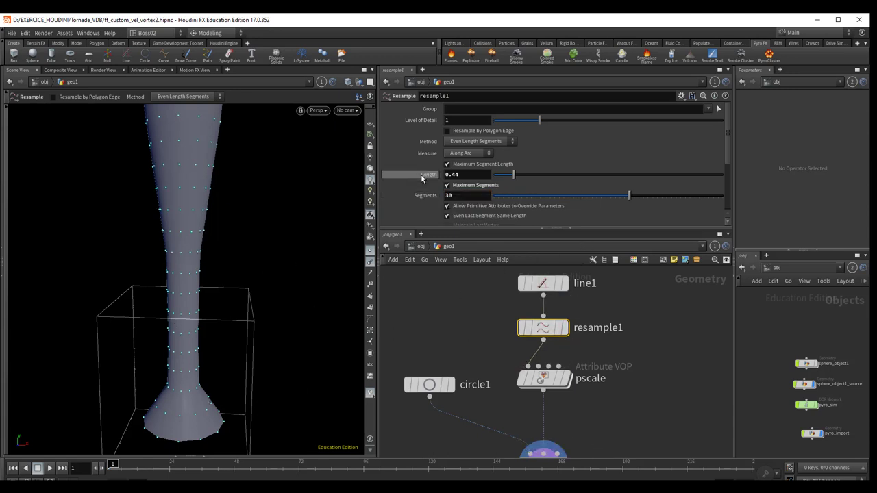
key("Escape")
mouse_move(227, 243)
left_mouse_down()
mouse_move(227, 407)
mouse_move(237, 346)
mouse_move(227, 286)
mouse_move(249, 176)
mouse_move(235, 237)
mouse_move(331, 290)
left_mouse_up()
key("Return")
middle_click_drag(628, 382, 622, 311)
middle_click_drag(641, 416, 643, 382)
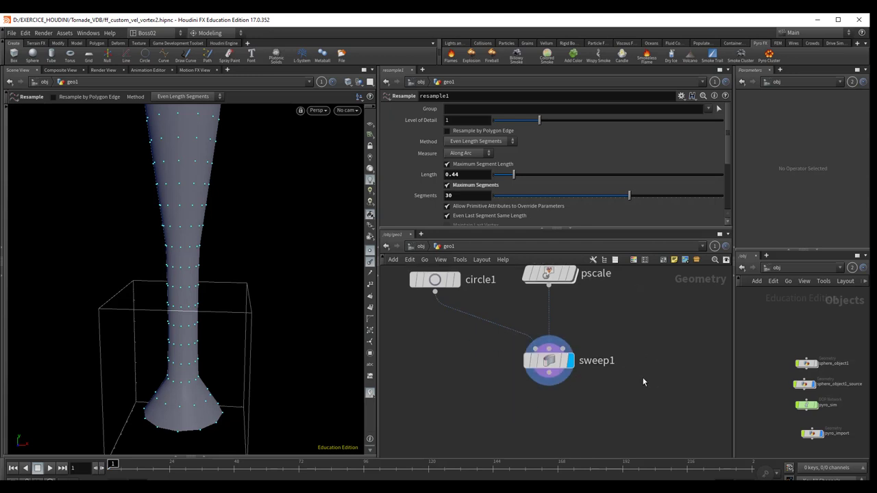
- Create a PolyFrame node, polyframe1, wired from sweep1's output via a 'polyframe' search
left_click(548, 361)
scroll(548, 360, "up", 1)
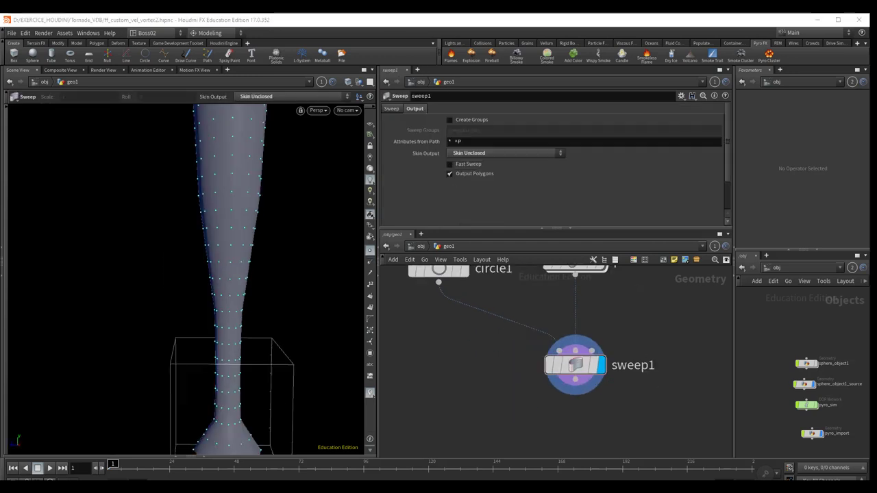
left_click_drag(574, 375, 574, 346)
left_click(574, 365)
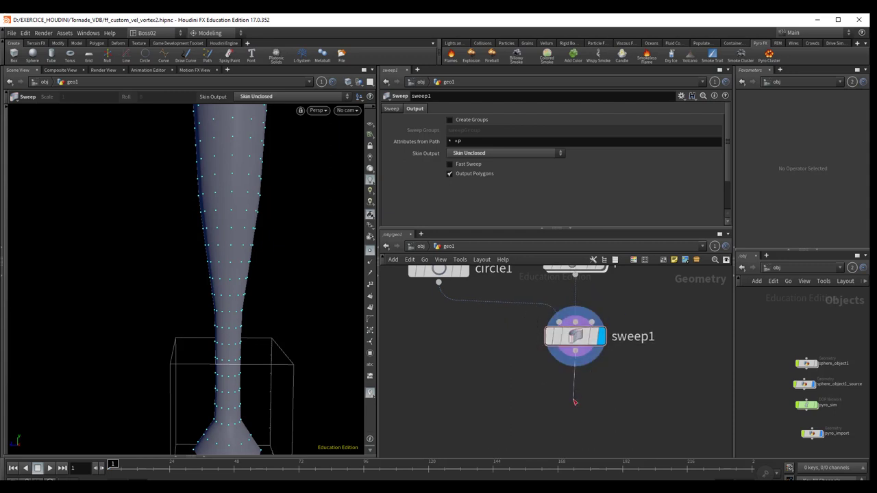
key("Tab")
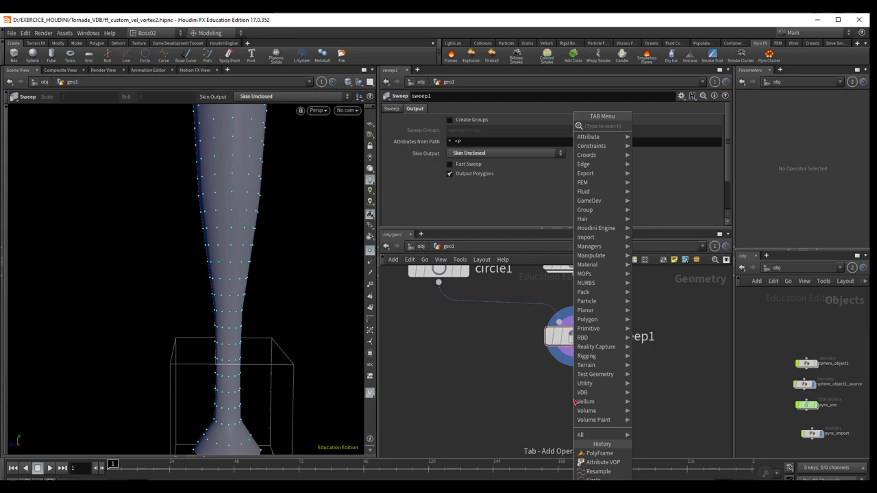
type("polyframe")
key("Return")
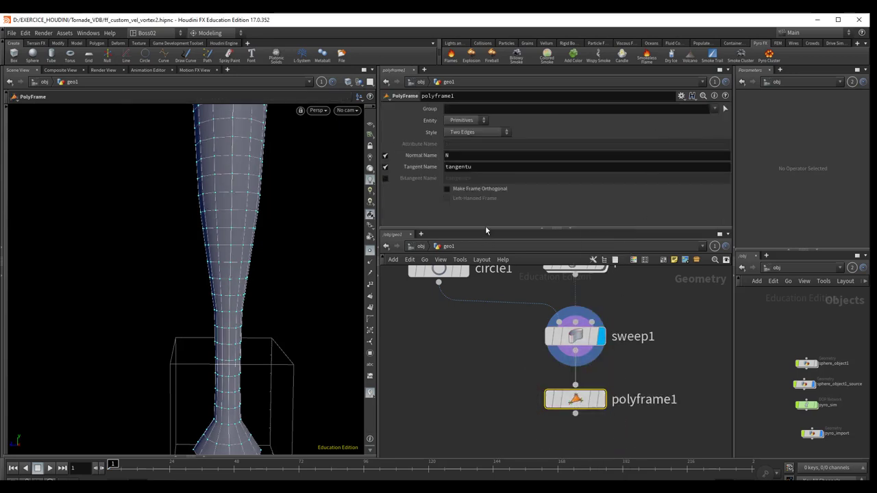
- Set polyframe1 to Primitives with First Edge frame style and inspect its normals in wireframe
left_click(464, 125)
left_click(465, 126)
left_click(462, 133)
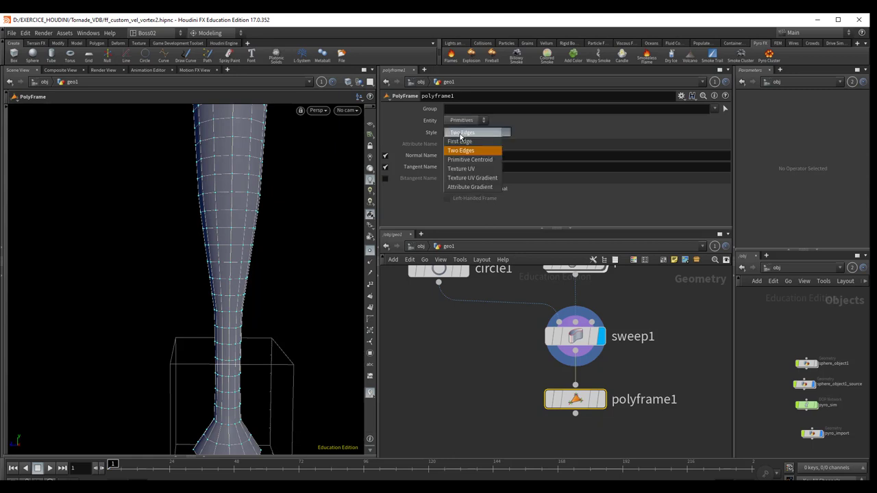
left_click(458, 142)
key("Escape")
mouse_move(284, 244)
left_mouse_down()
mouse_move(254, 343)
mouse_move(260, 333)
mouse_move(246, 307)
mouse_move(278, 356)
left_mouse_up()
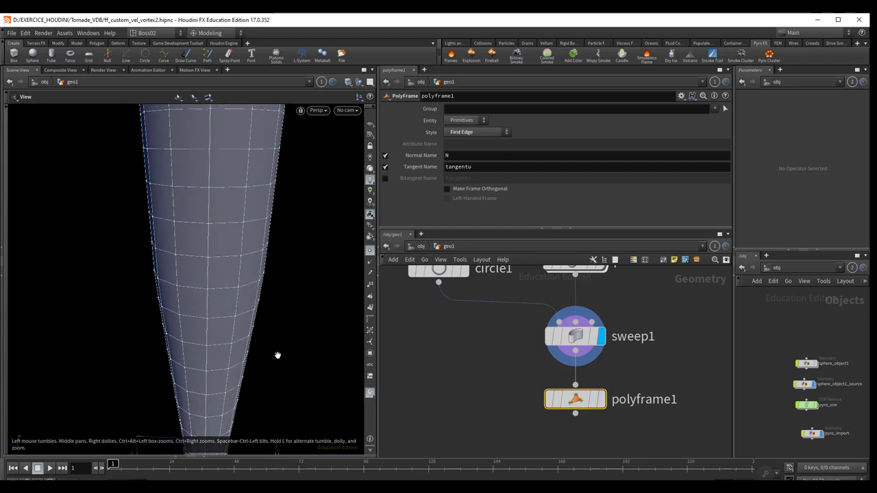
key("w")
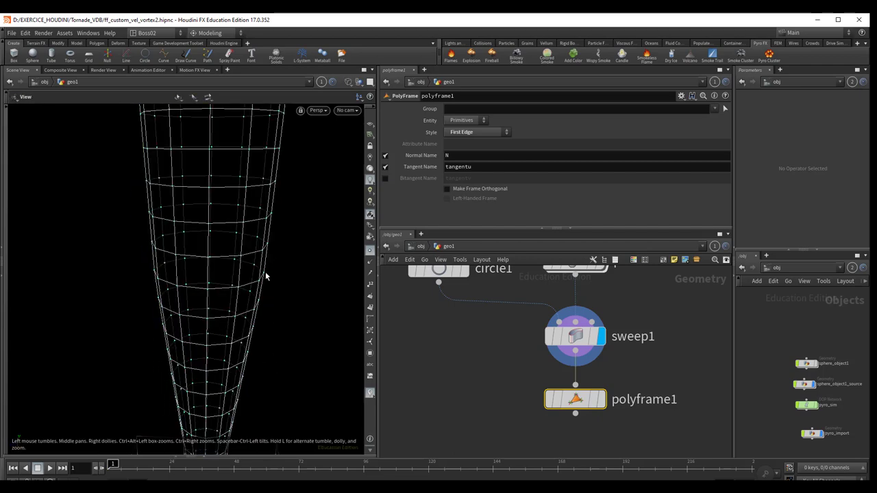
right_click_drag(264, 274, 305, 264)
left_click(370, 261)
key("Escape")
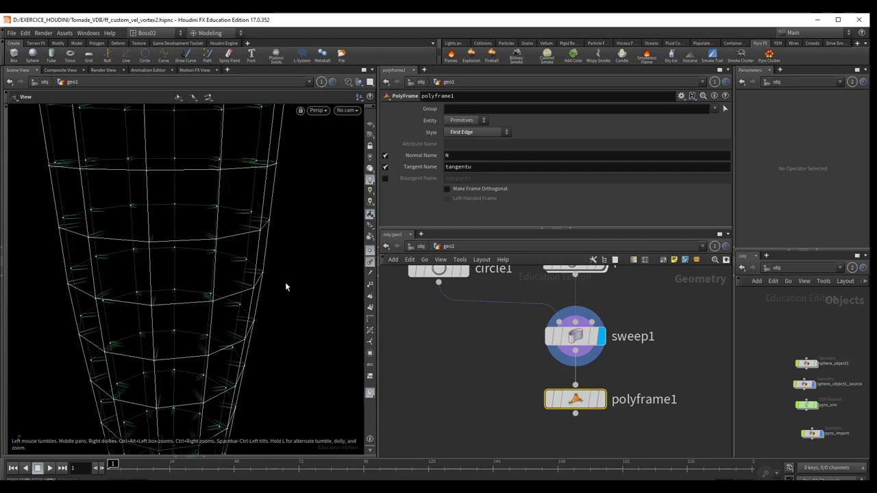
mouse_move(285, 282)
left_mouse_down()
mouse_move(290, 299)
mouse_move(299, 302)
mouse_move(305, 290)
left_mouse_up()
key("Return")
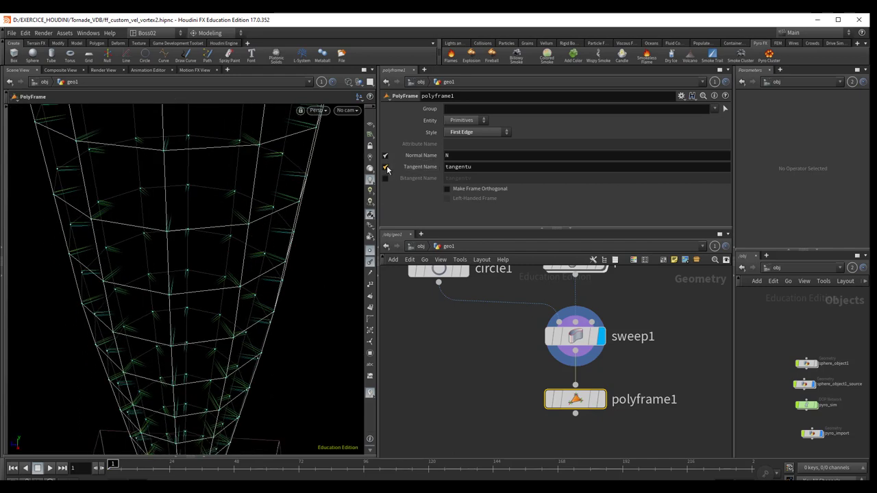
- Turn off Normal Name and change the Tangent Name from tangentu to N
left_click(385, 156)
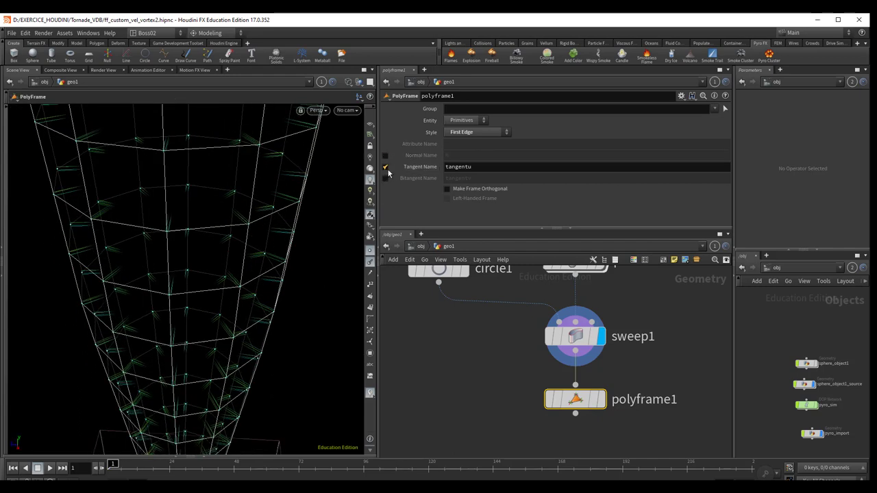
left_click(439, 167)
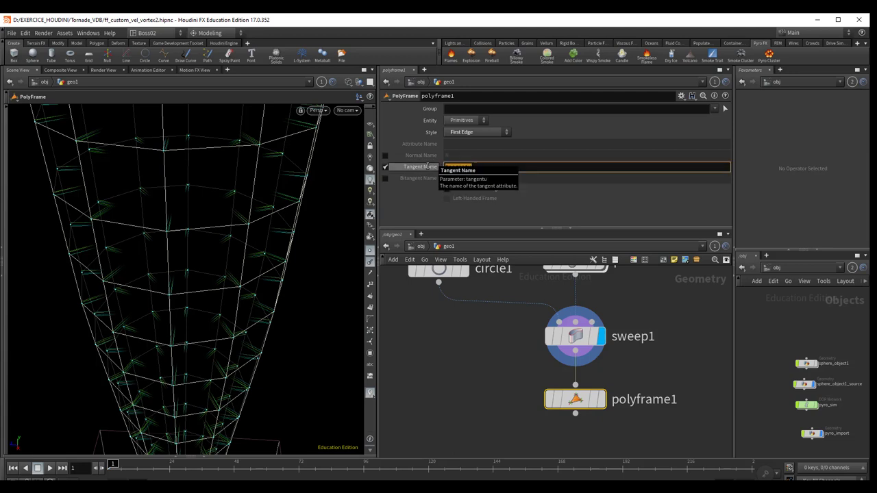
key("BackSpace")
key("Return")
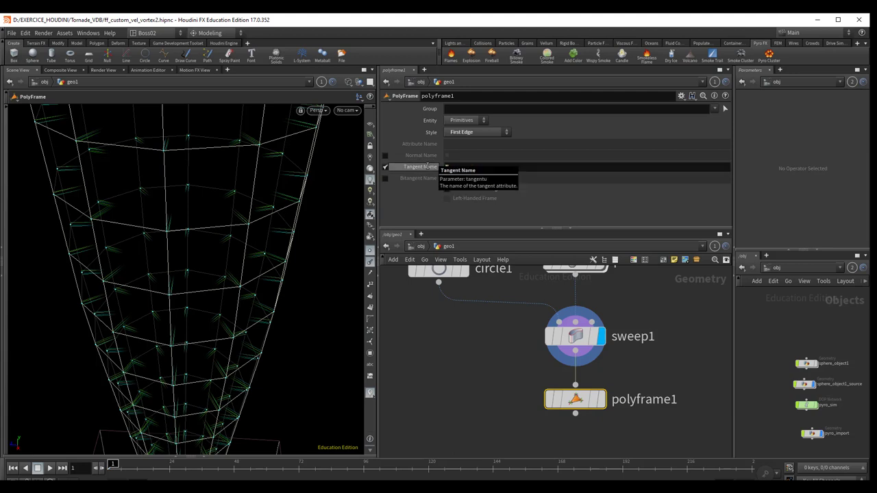
type("N")
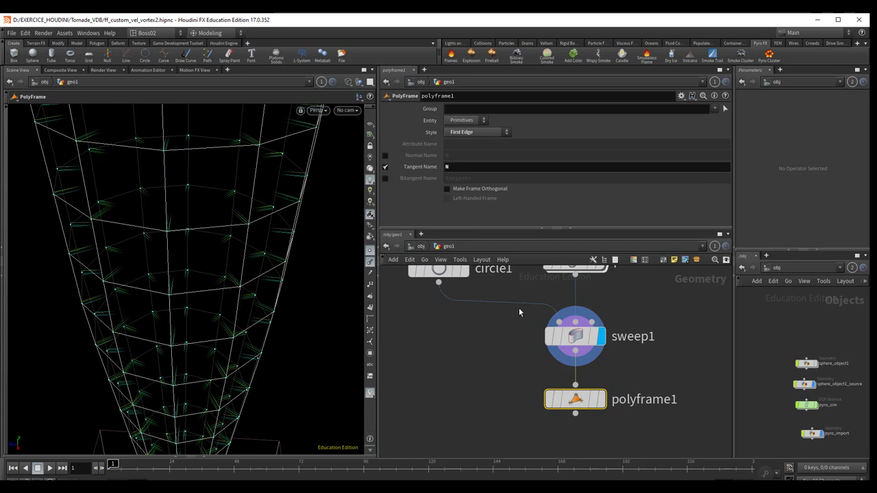
- Display polyframe1's output and move sweep1 and polyframe1 higher in the network
left_click(602, 400)
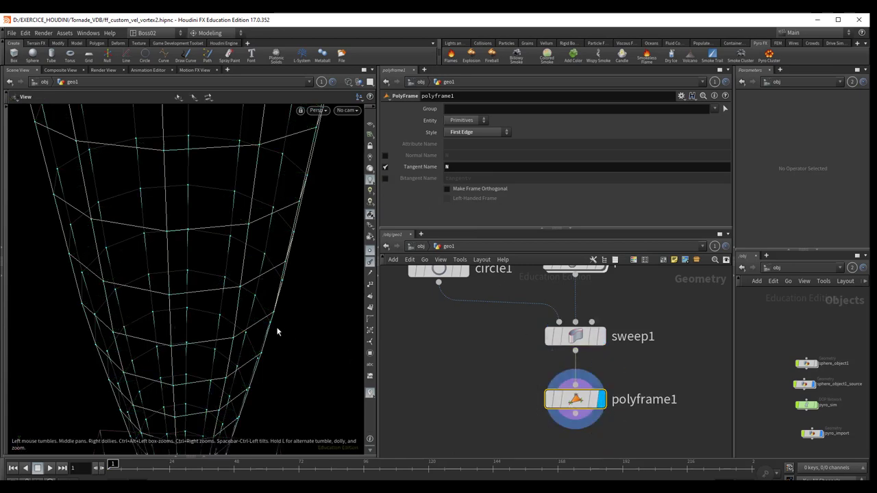
left_click_drag(276, 333, 265, 289)
mouse_move(164, 295)
left_mouse_down()
mouse_move(180, 260)
mouse_move(219, 272)
mouse_move(176, 290)
left_mouse_up()
mouse_move(575, 399)
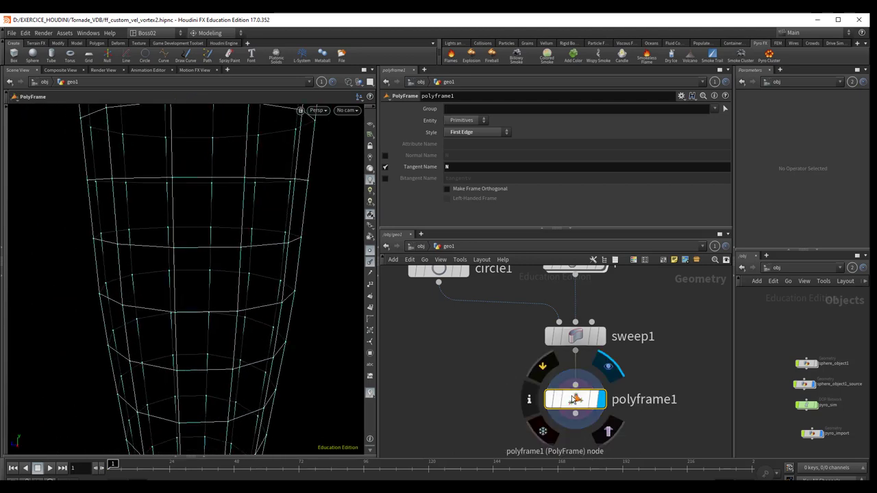
left_click_drag(575, 400, 575, 388)
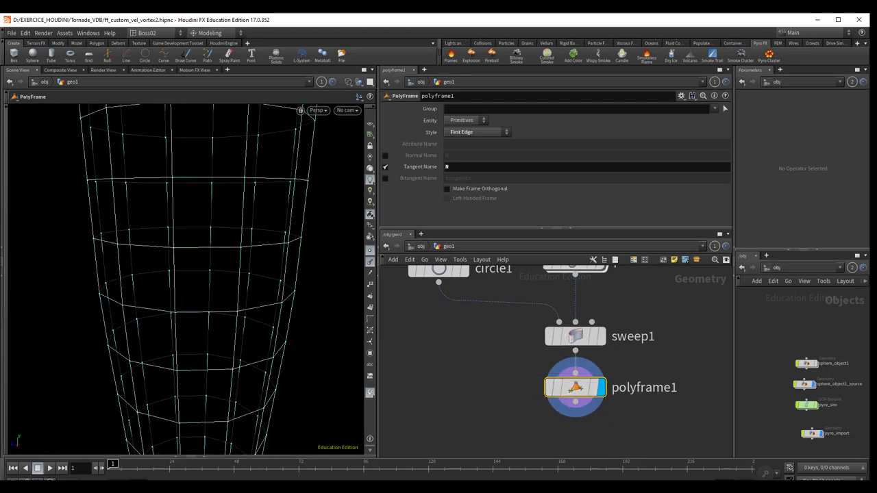
middle_click_drag(578, 406, 565, 354)
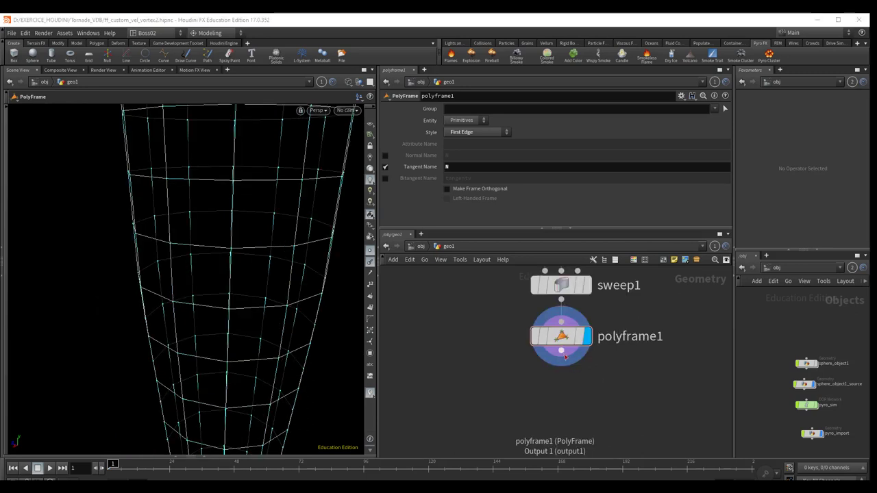
key("Tab")
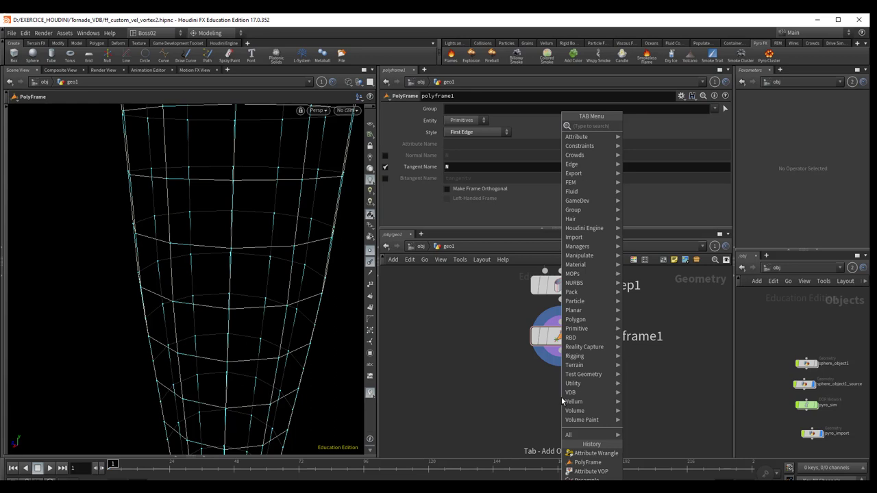
- Compare polyframe1's and sweep1's attribute info, then start a wire from polyframe1's output
key("Escape")
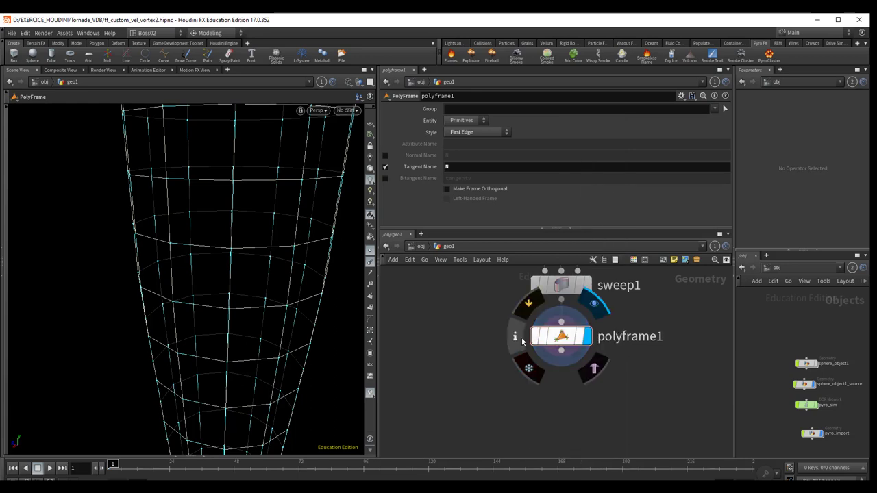
left_click(515, 338)
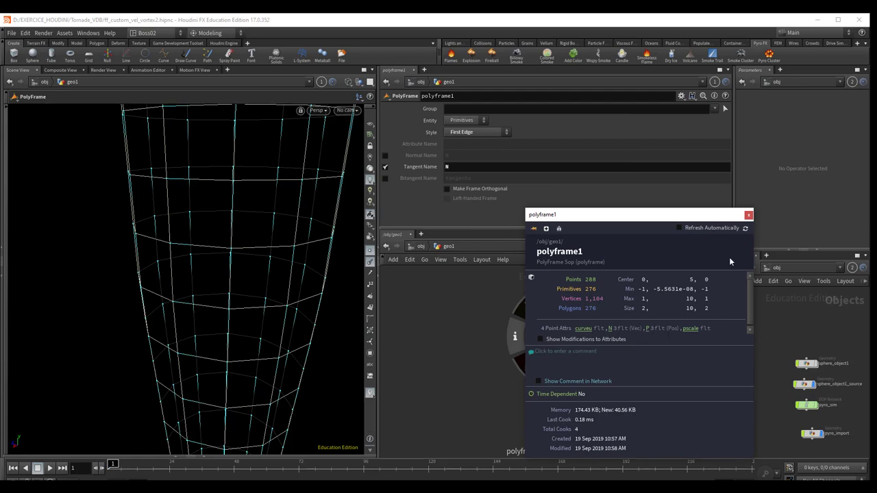
left_click(748, 215)
middle_click_drag(515, 341, 519, 427)
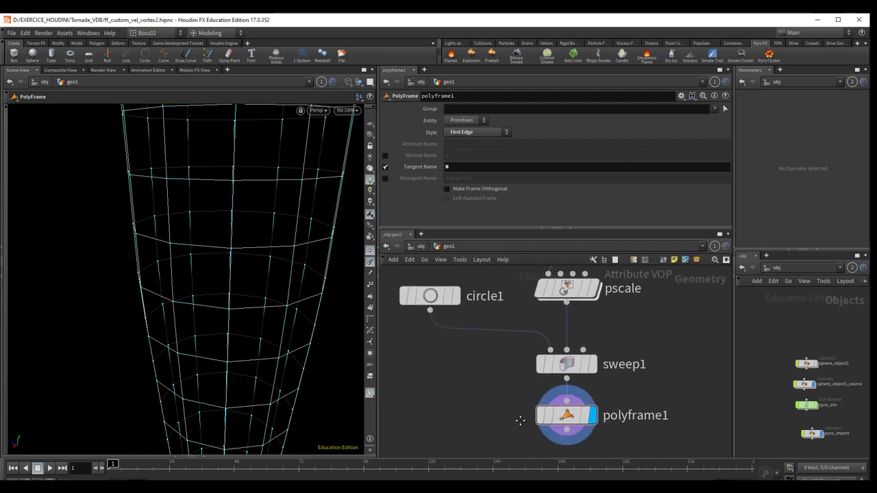
left_click(517, 371)
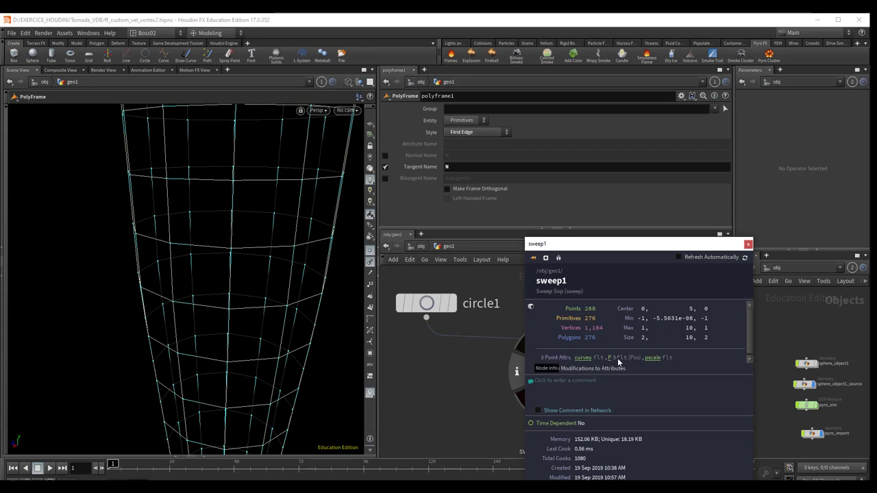
left_click(749, 246)
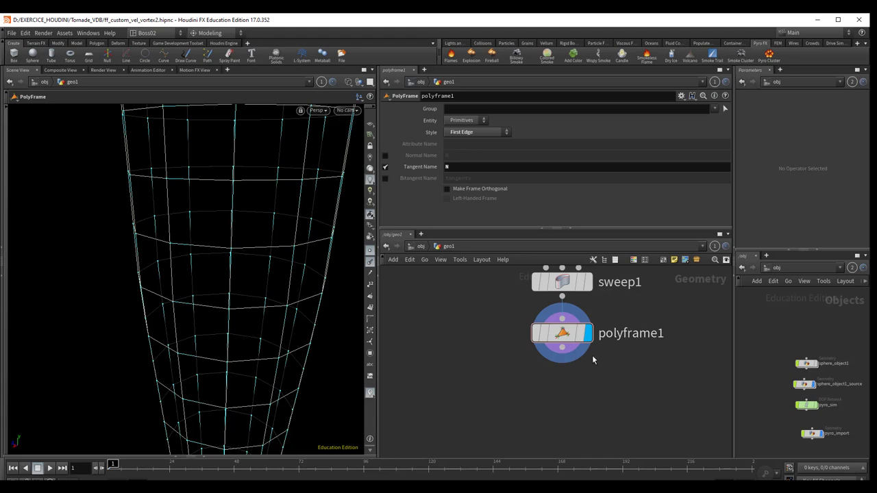
left_click(561, 351)
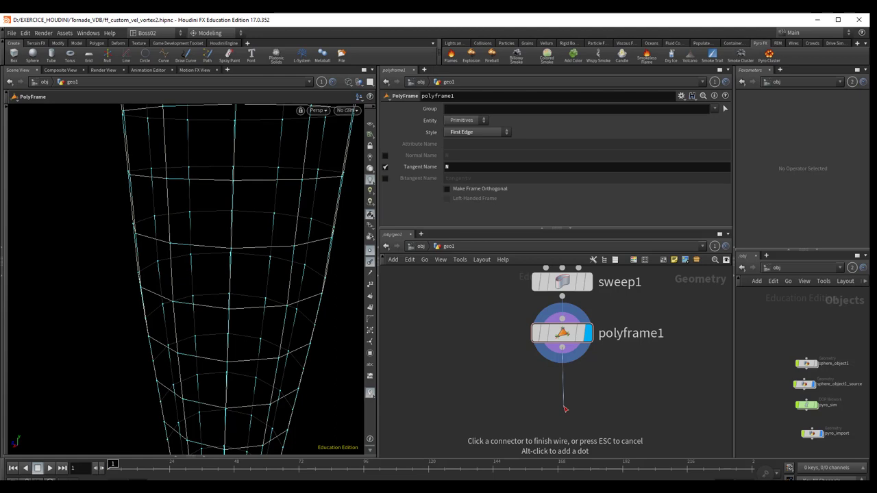
- Add attribwrangle1 under polyframe1 with the code @N = -@N; and display its flipped normals
key("Tab")
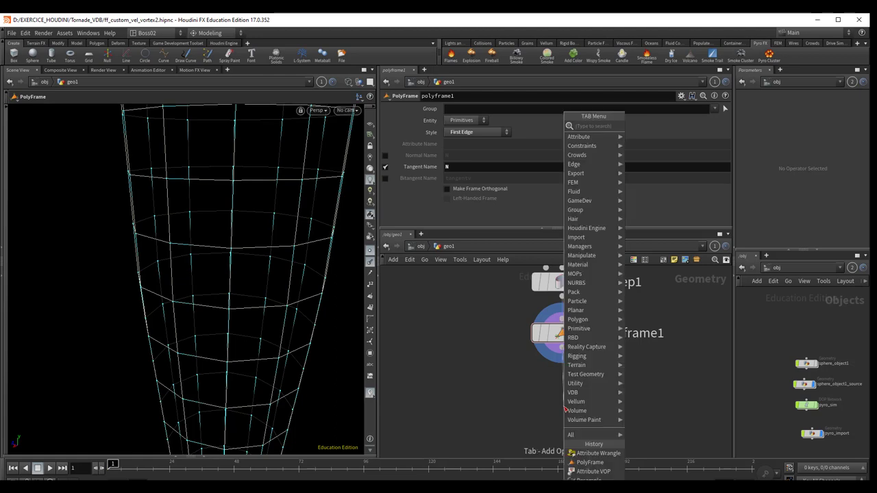
type("attrib")
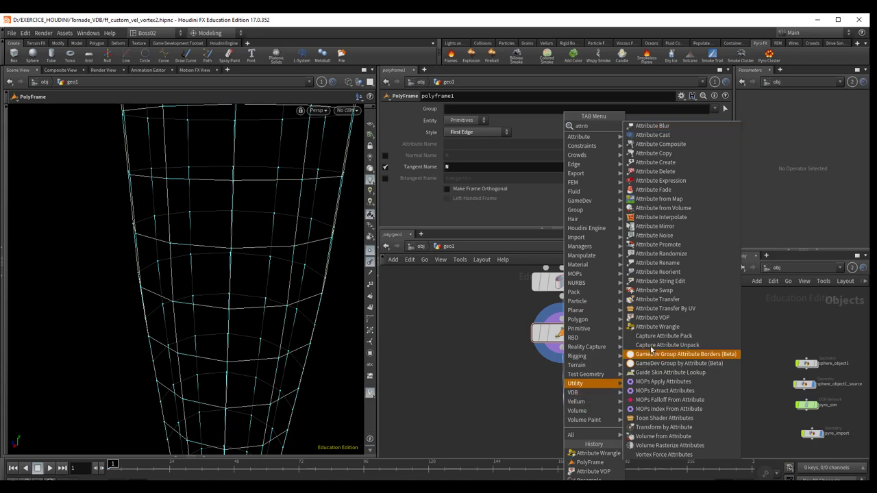
left_click(656, 326)
left_click(556, 420)
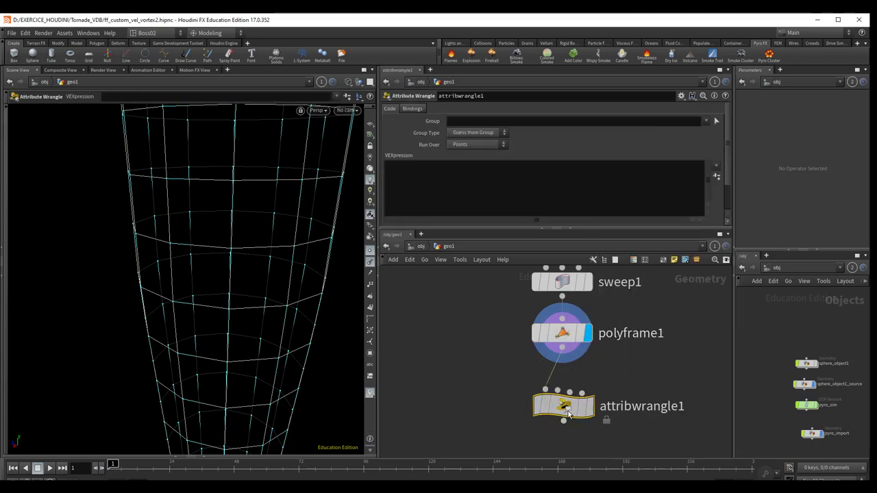
left_click(455, 194)
type("@N = -@N;")
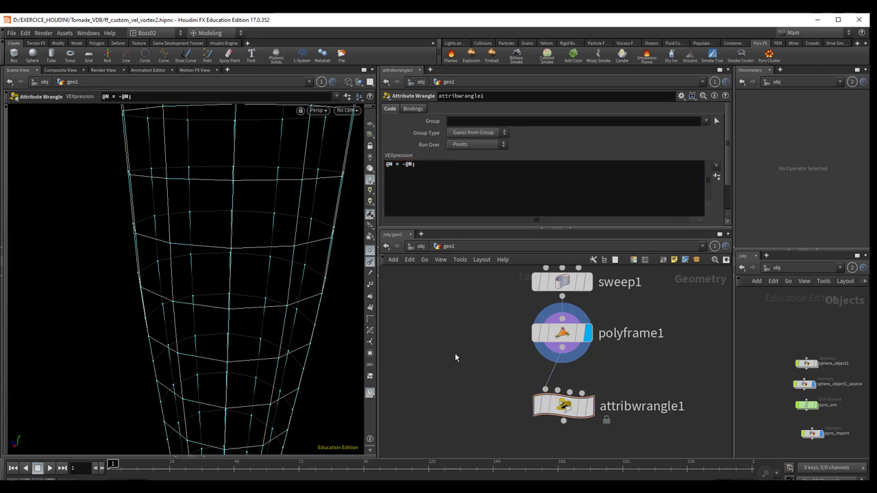
left_click(590, 406)
mouse_move(246, 339)
left_mouse_down()
mouse_move(260, 337)
mouse_move(292, 364)
mouse_move(255, 326)
mouse_move(212, 329)
mouse_move(229, 346)
mouse_move(268, 308)
mouse_move(237, 300)
mouse_move(263, 334)
mouse_move(237, 337)
mouse_move(278, 306)
mouse_move(268, 354)
mouse_move(239, 295)
mouse_move(212, 270)
mouse_move(266, 276)
mouse_move(229, 264)
mouse_move(247, 261)
mouse_move(230, 231)
mouse_move(212, 227)
mouse_move(276, 296)
mouse_move(326, 297)
mouse_move(294, 322)
mouse_move(284, 285)
mouse_move(276, 311)
left_mouse_up()
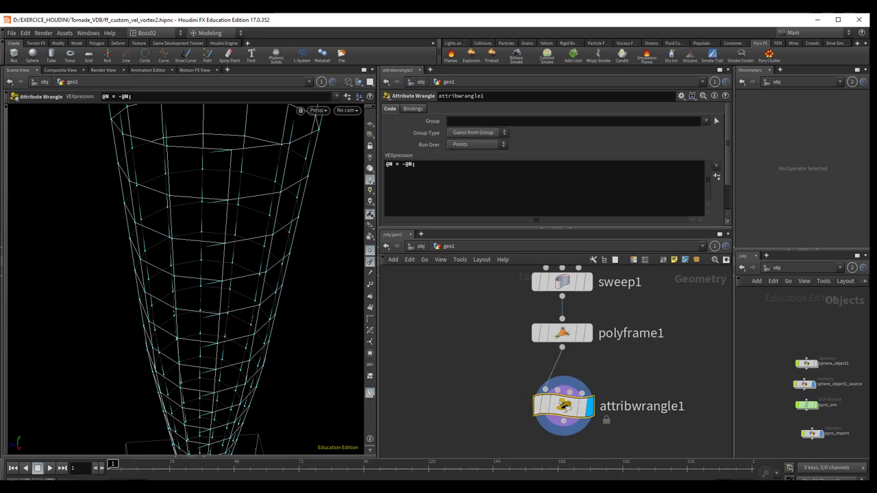
- Inspect the funnel from several angles, then shift polyframe1 down-left and select it with attribwrangle1
left_click(563, 404)
key("Up")
key("Up")
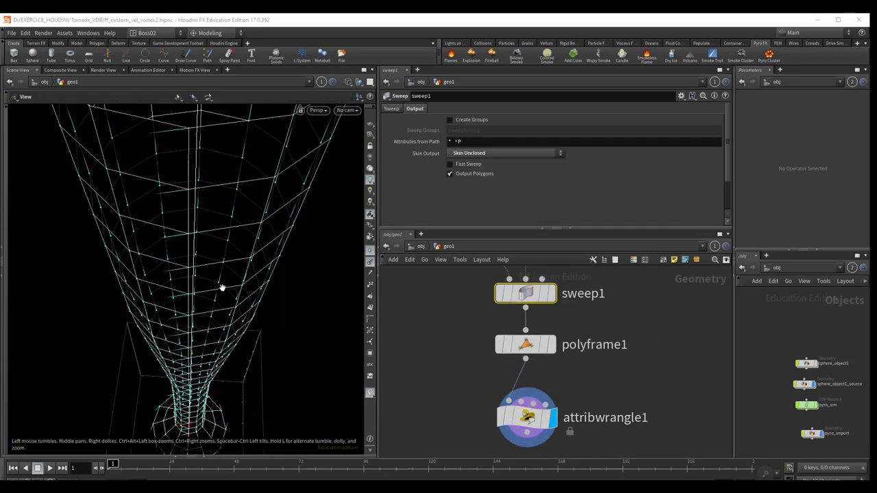
mouse_move(221, 288)
left_mouse_down()
mouse_move(201, 297)
mouse_move(158, 157)
left_mouse_up()
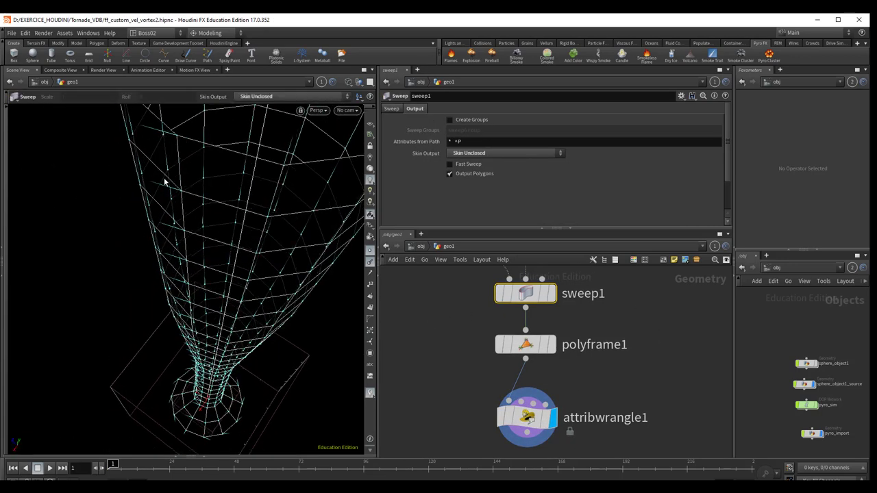
key("Escape")
mouse_move(172, 358)
left_mouse_down()
mouse_move(206, 304)
mouse_move(178, 300)
mouse_move(176, 308)
mouse_move(229, 299)
mouse_move(193, 292)
left_mouse_up()
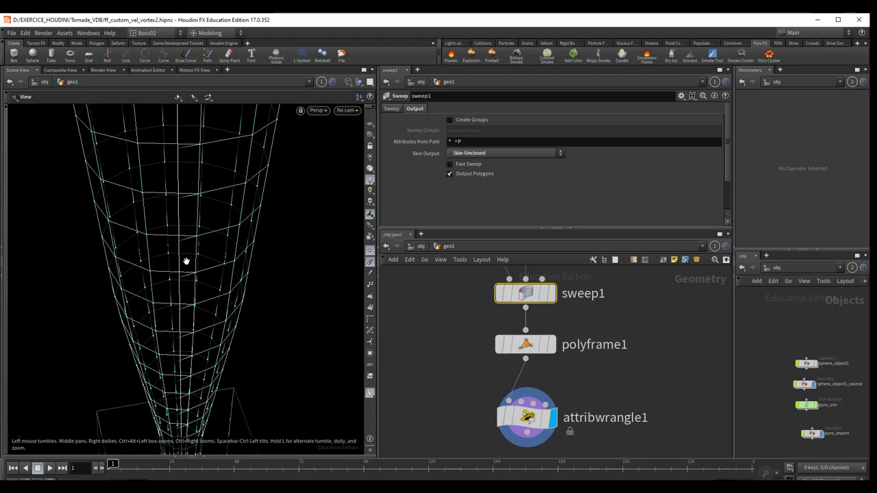
mouse_move(185, 260)
left_mouse_down()
mouse_move(192, 239)
mouse_move(192, 285)
mouse_move(157, 238)
left_mouse_up()
key("Return")
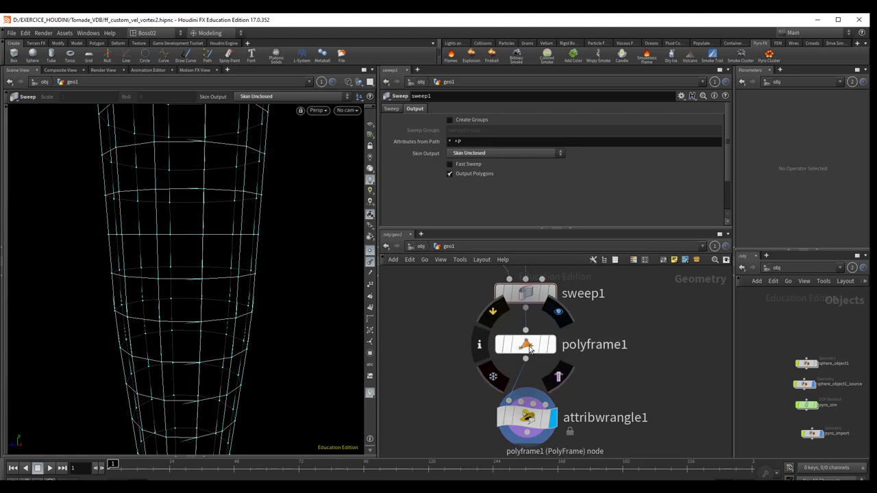
left_click_drag(526, 345, 506, 356)
left_click_drag(439, 322, 589, 460)
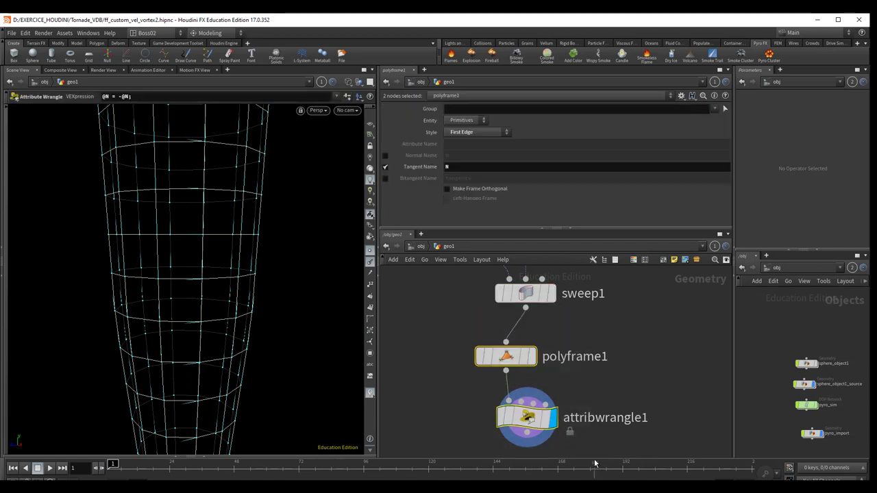
- Disconnect polyframe1 from sweep1 and place polyframe1 and the wrangle beside pscale
left_click(518, 331)
key("Delete")
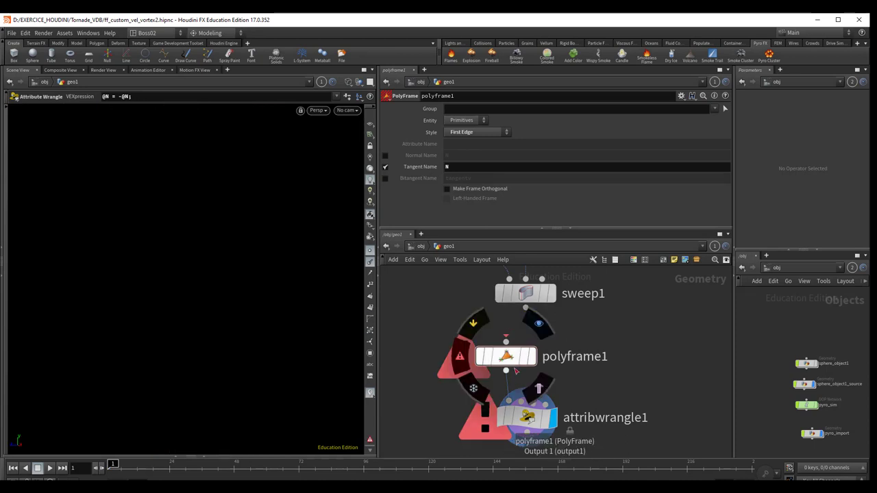
left_click_drag(433, 320, 569, 441)
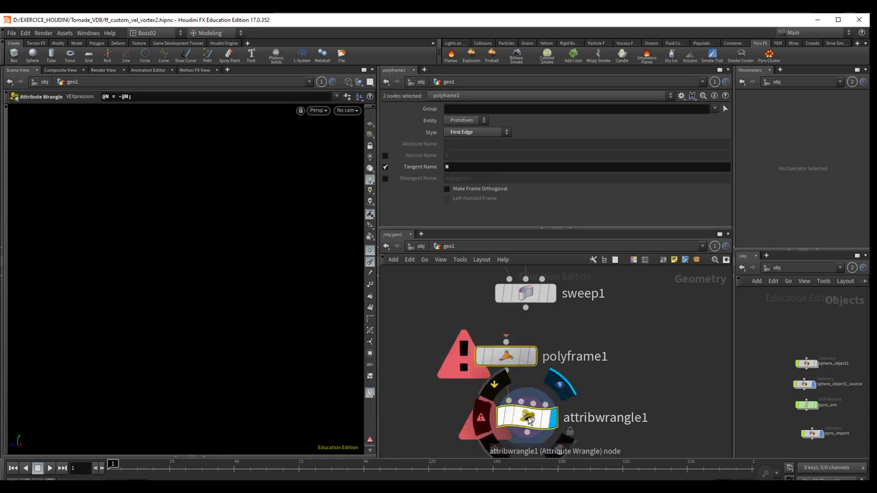
left_click_drag(528, 418, 669, 372)
middle_click_drag(504, 322, 468, 439)
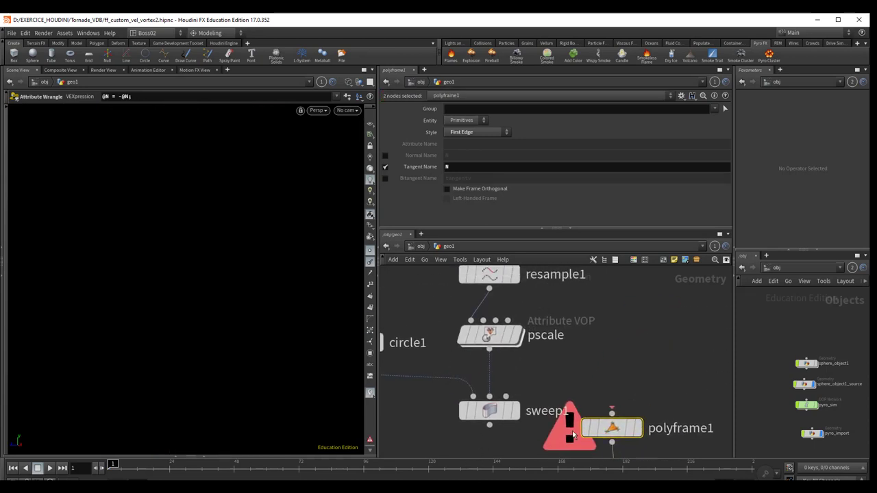
mouse_move(611, 426)
left_mouse_down()
mouse_move(644, 320)
mouse_move(675, 322)
left_mouse_up()
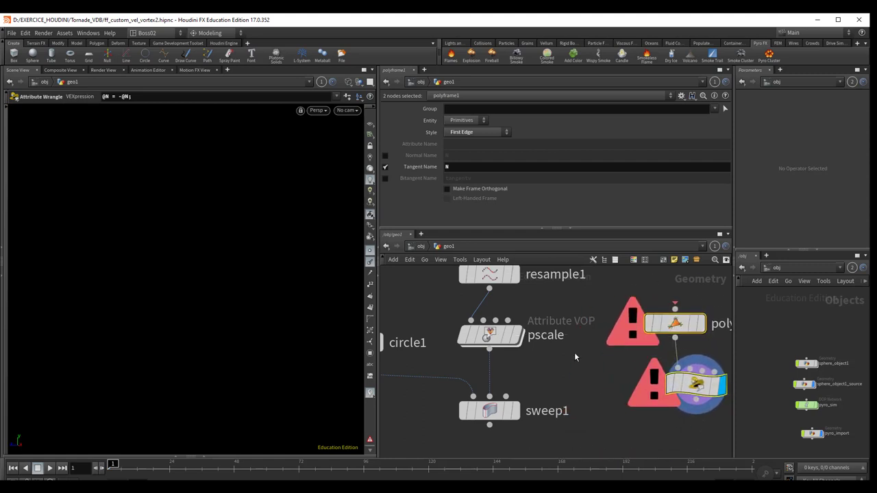
left_click_drag(491, 336, 491, 315)
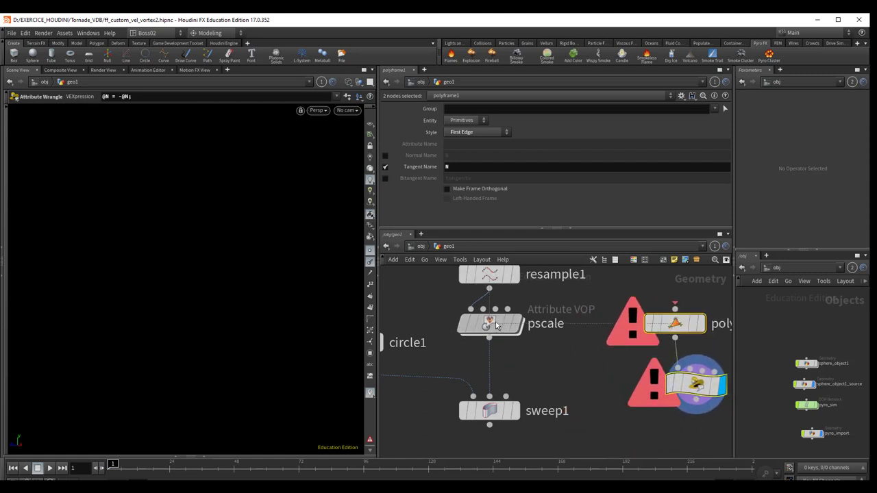
left_click_drag(490, 411, 491, 454)
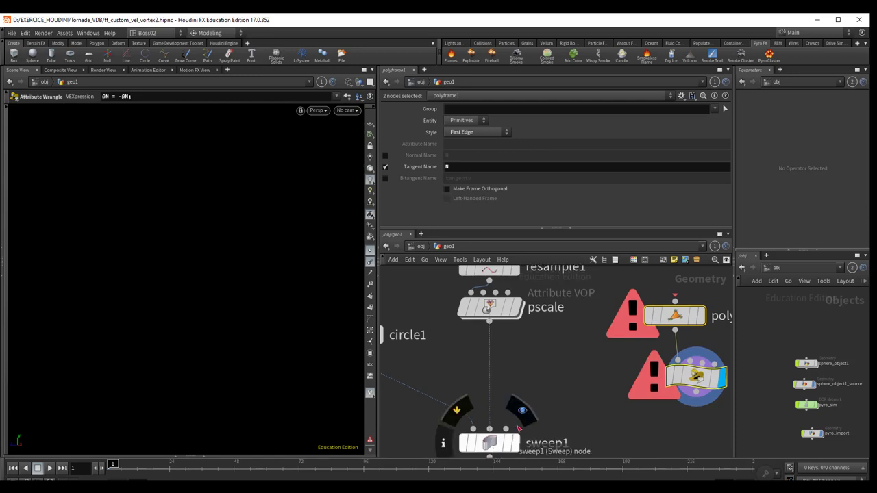
- Wire pscale into polyframe1 and attribwrangle1 into sweep1's Reference Points, removing the old wire
mouse_move(490, 322)
left_mouse_down()
mouse_move(606, 317)
mouse_move(675, 301)
left_mouse_up()
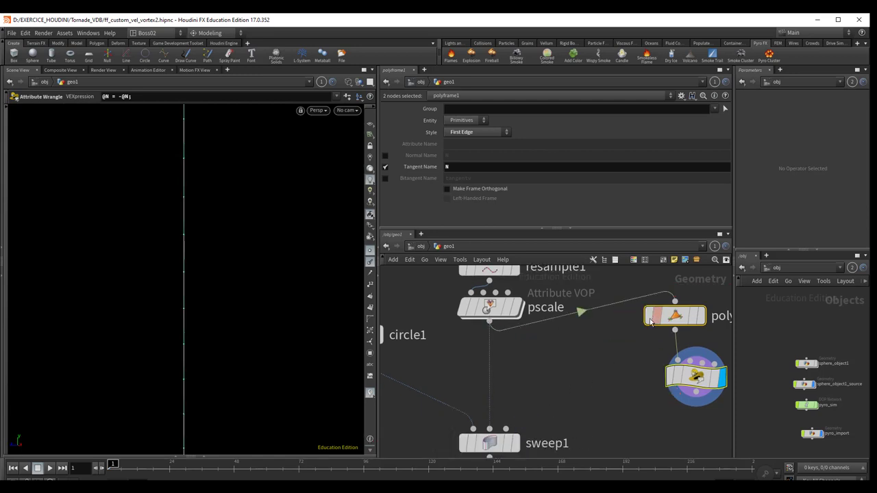
left_click_drag(694, 395, 488, 428)
left_click(594, 387)
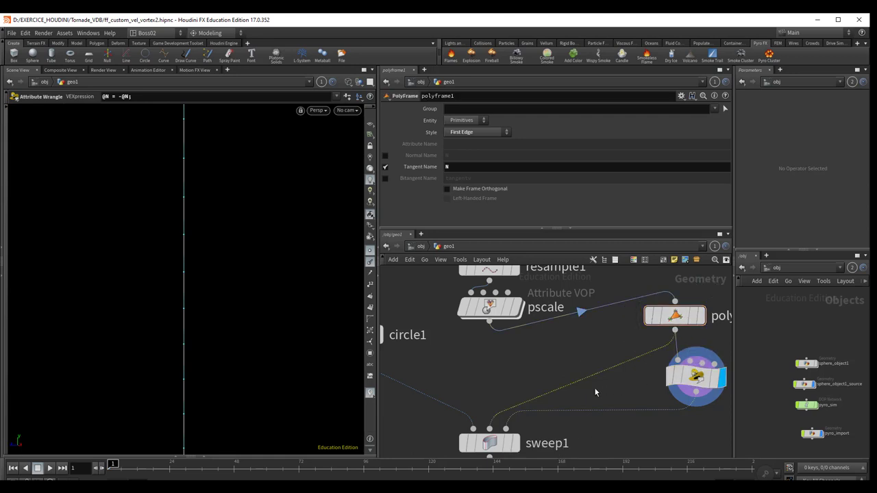
key("Delete")
left_click_drag(696, 401, 507, 426)
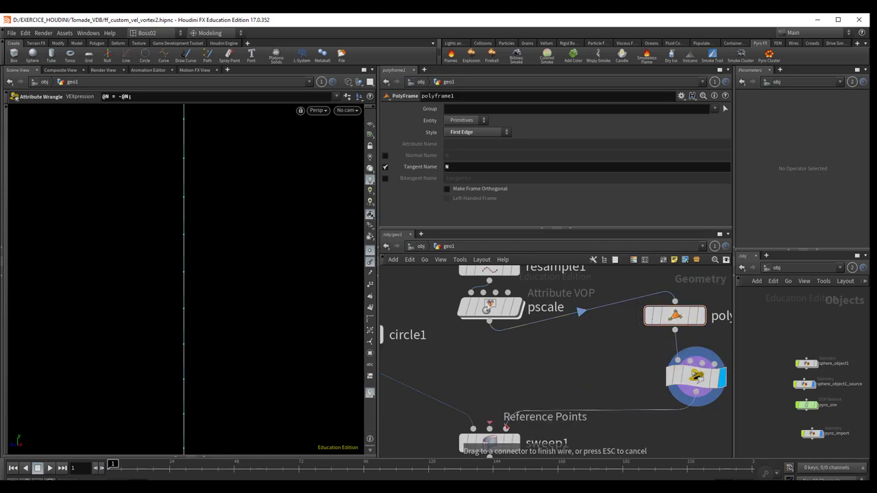
left_click(507, 426)
- Line up line1, resample1, pscale, polyframe1 and the wrangle, and display polyframe1's result
mouse_move(705, 380)
left_mouse_down()
mouse_move(578, 385)
mouse_move(644, 384)
left_mouse_up()
left_click_drag(675, 316, 626, 318)
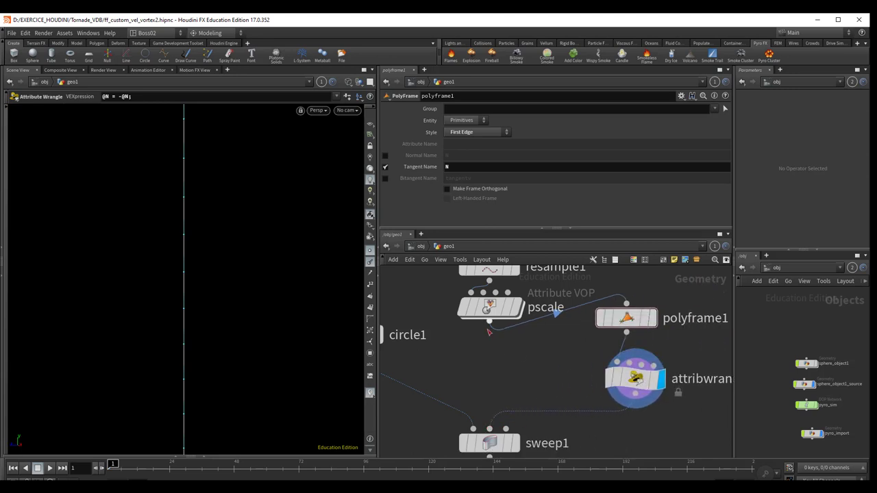
middle_click_drag(514, 379, 528, 449)
left_click_drag(510, 340, 511, 322)
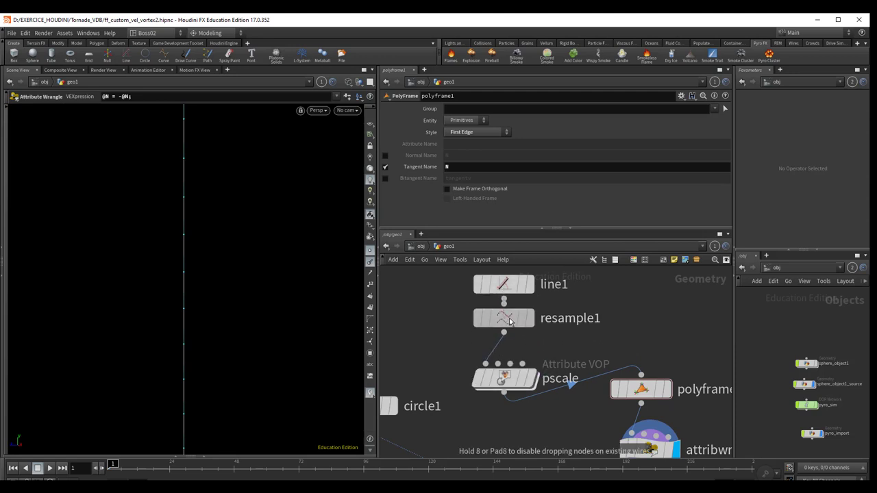
left_click_drag(505, 378, 506, 355)
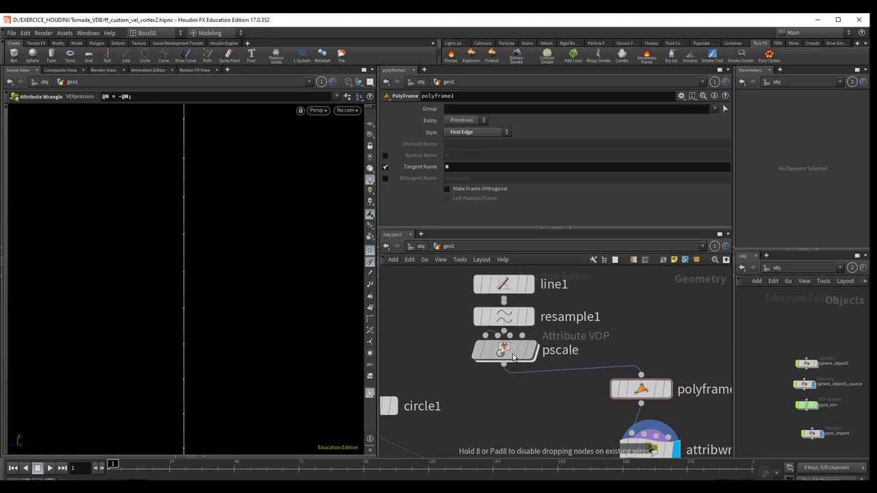
left_click(644, 396)
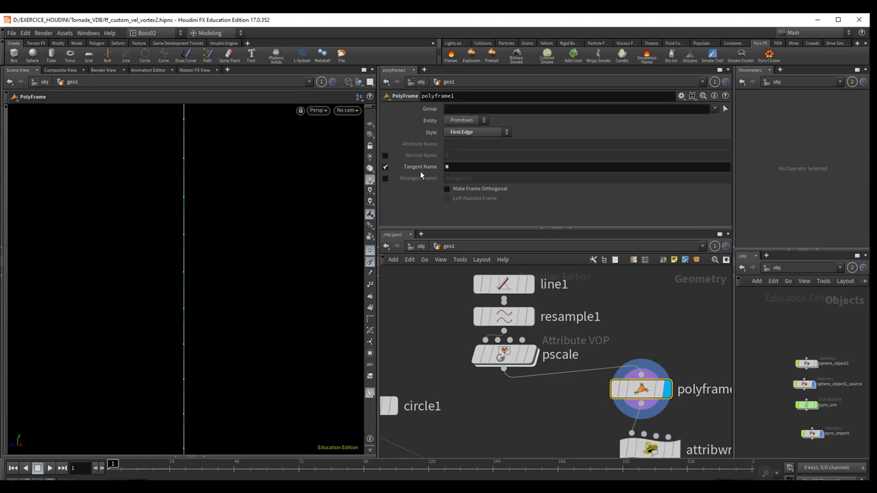
key("Escape")
left_click_drag(193, 306, 293, 367)
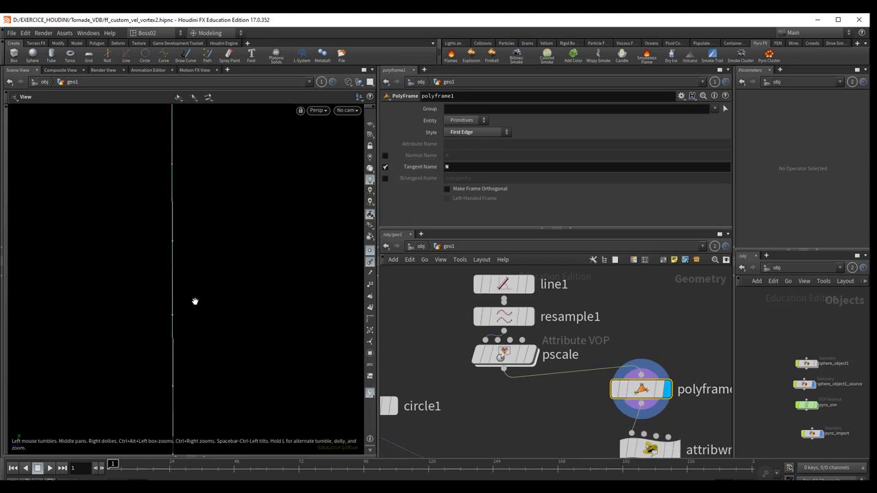
key("Return")
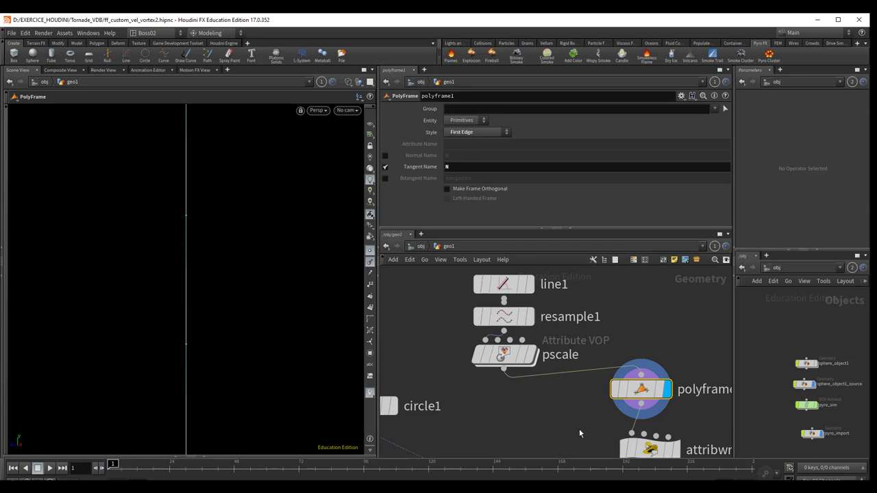
middle_click_drag(579, 433, 523, 368)
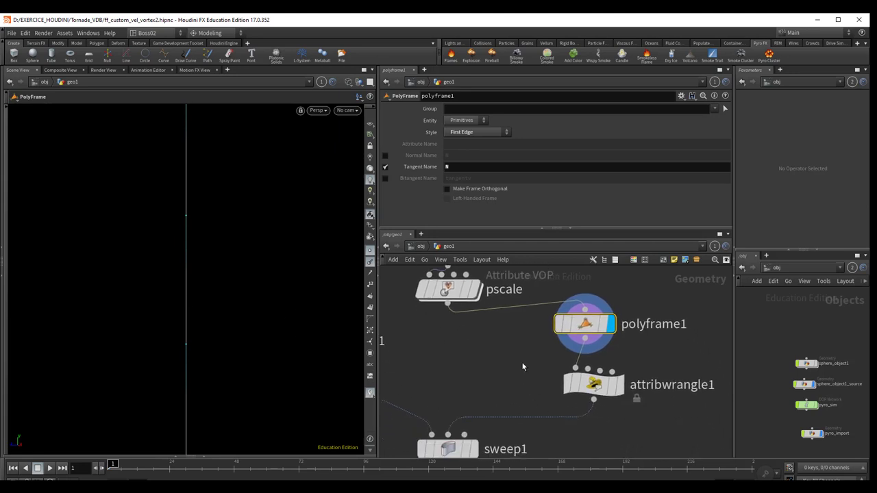
- Display sweep1 and zoom and orbit to inspect the tapered tube with its flipped normals
left_click(589, 382)
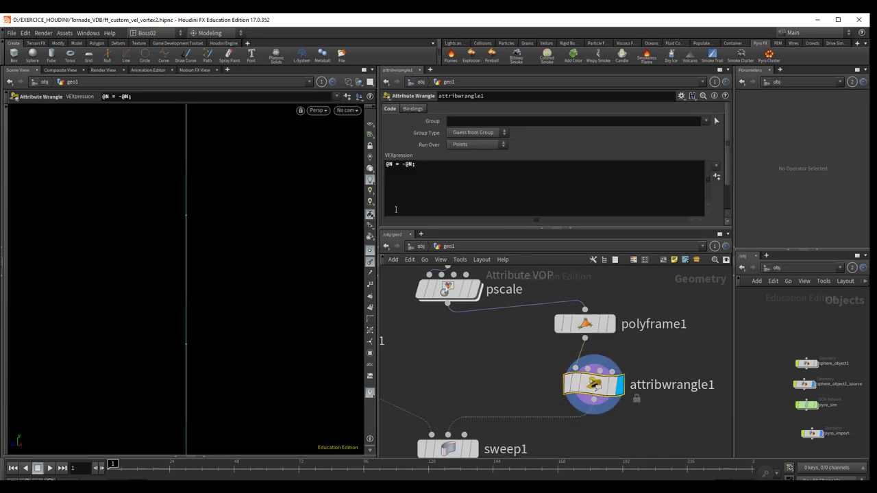
middle_click_drag(490, 398, 513, 293)
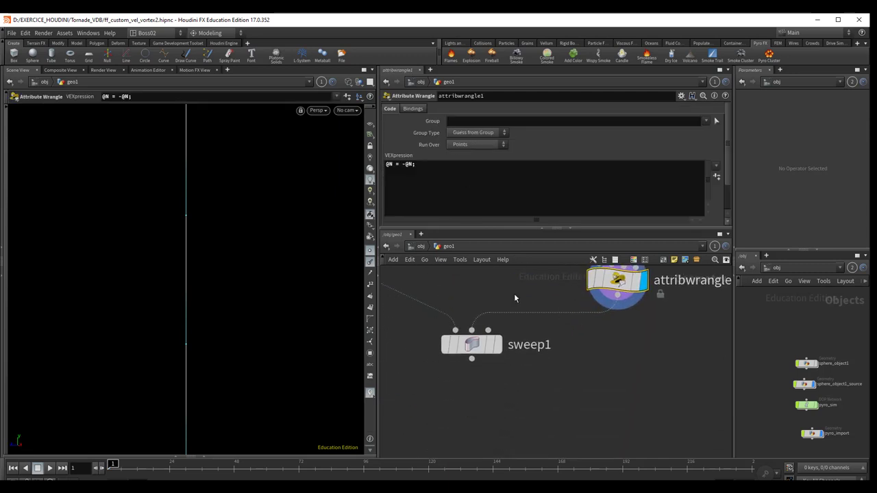
left_click(501, 350)
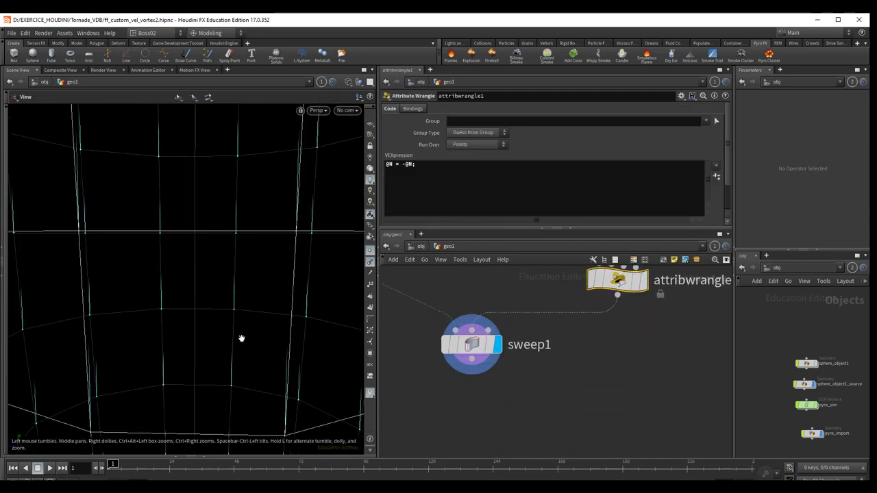
scroll(241, 339, "down", 3)
scroll(237, 346, "down", 3)
scroll(235, 356, "down", 2)
scroll(202, 303, "down", 3)
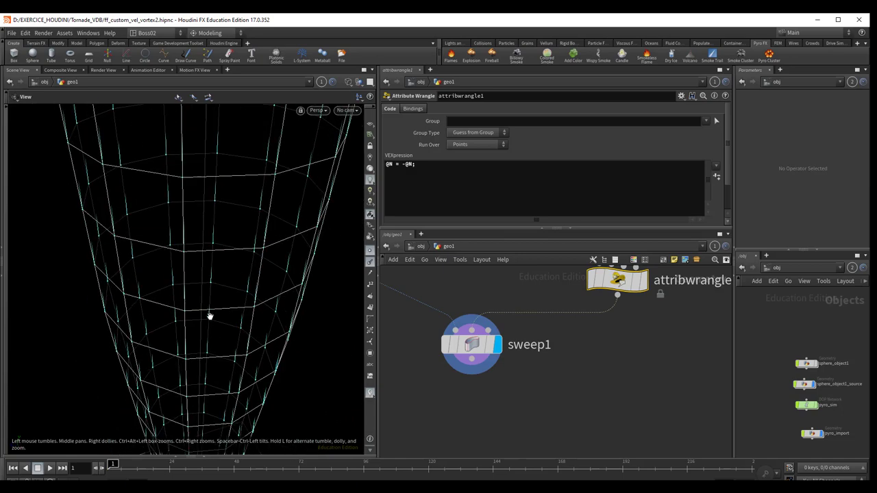
scroll(205, 335, "down", 2)
scroll(212, 329, "down", 2)
left_click_drag(221, 308, 244, 424)
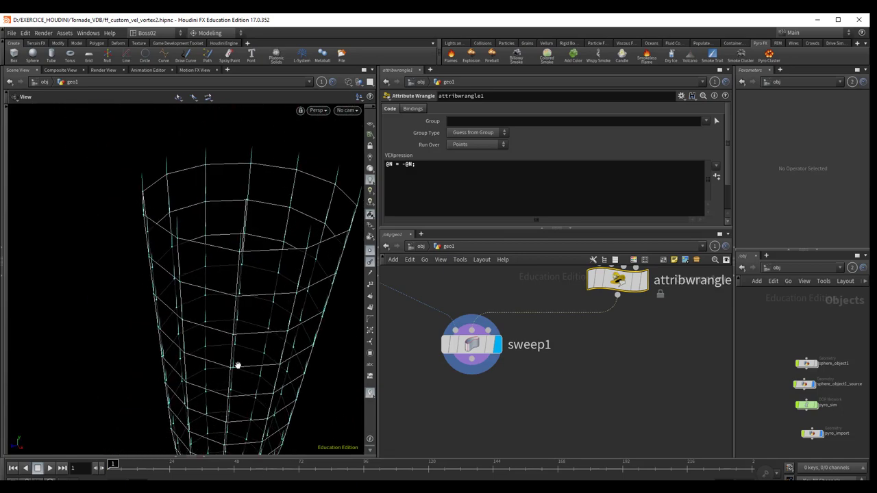
mouse_move(237, 365)
left_mouse_down()
mouse_move(172, 338)
mouse_move(241, 359)
mouse_move(218, 223)
mouse_move(225, 382)
mouse_move(209, 255)
mouse_move(224, 304)
mouse_move(321, 354)
left_mouse_up()
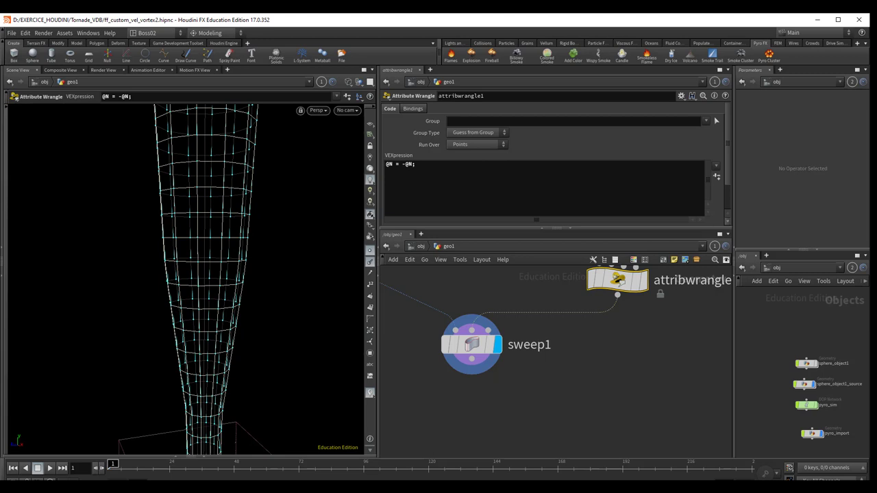
scroll(575, 415, "down", 3)
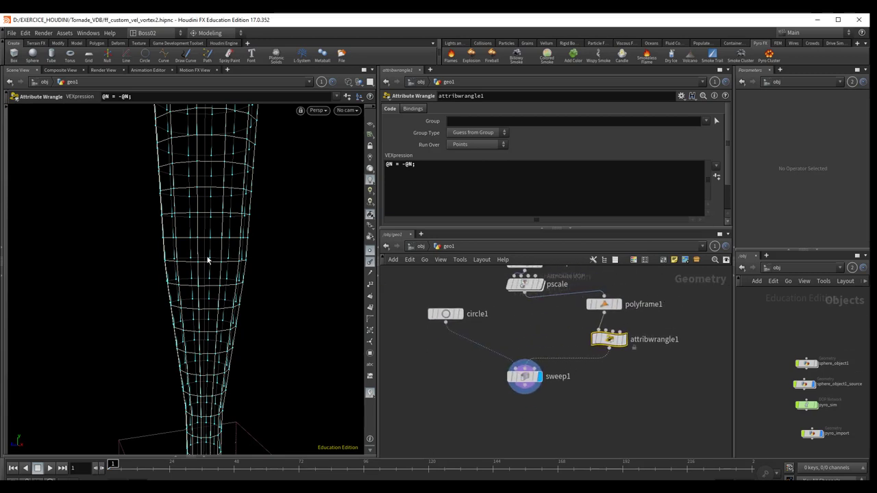
- Create attribwrangle2 wired below sweep1 and put the cursor in its empty VEXpression field
middle_click_drag(554, 409, 543, 382)
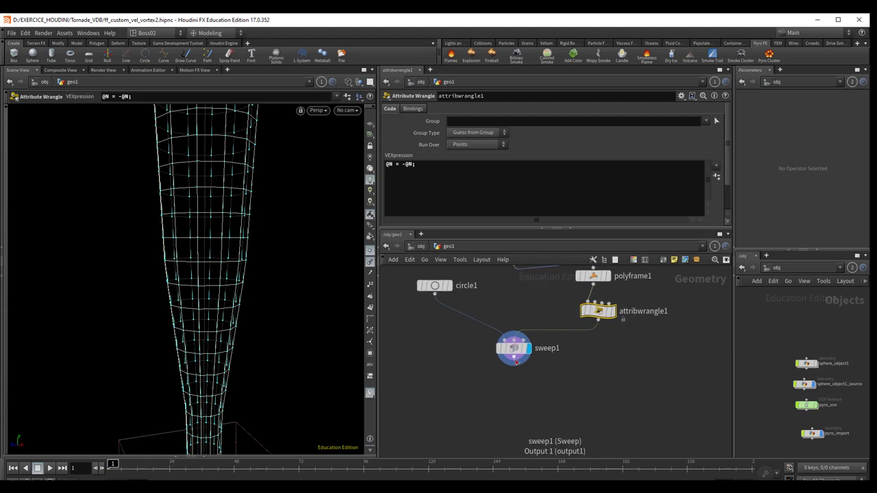
left_click(513, 363)
left_click_drag(514, 393, 511, 391)
key("Tab")
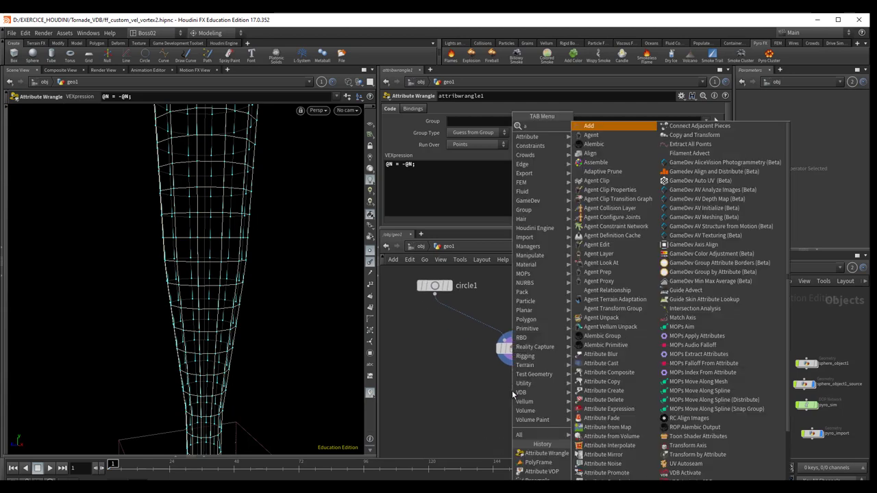
type("t")
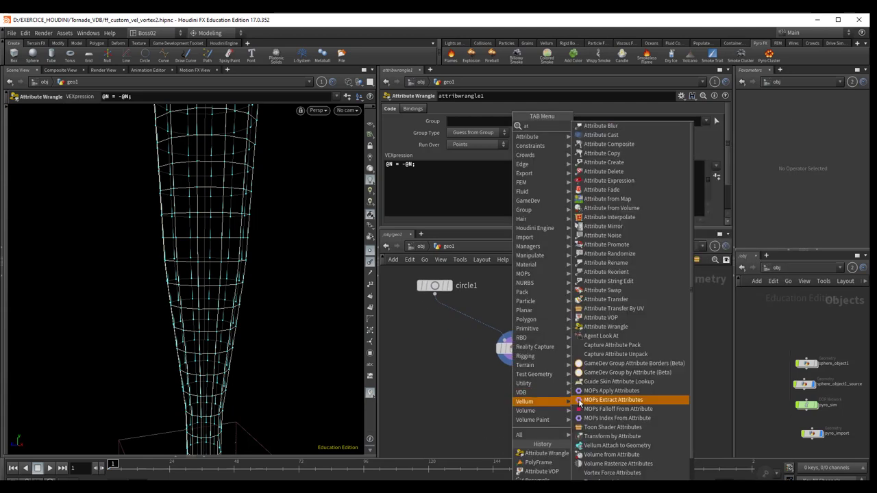
left_click(603, 327)
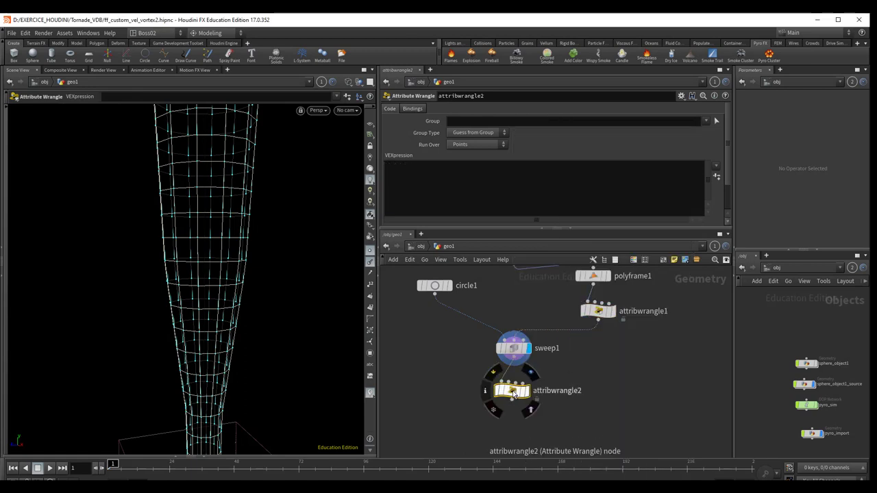
left_click(433, 192)
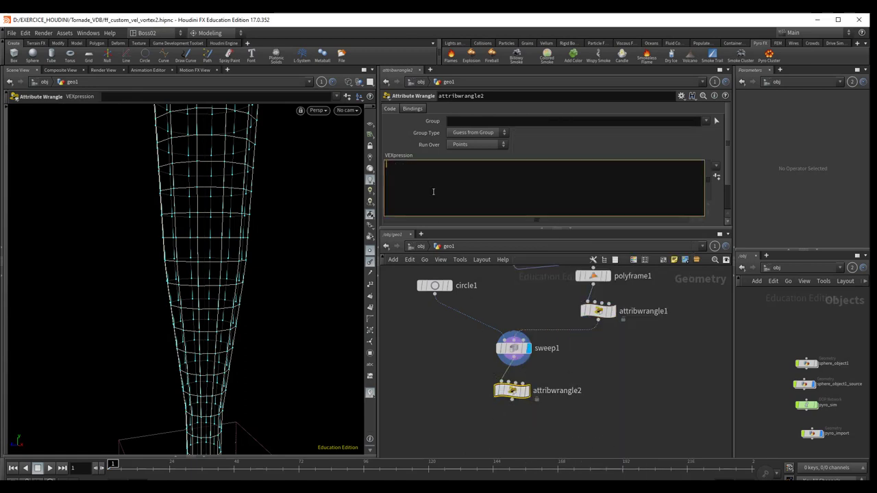
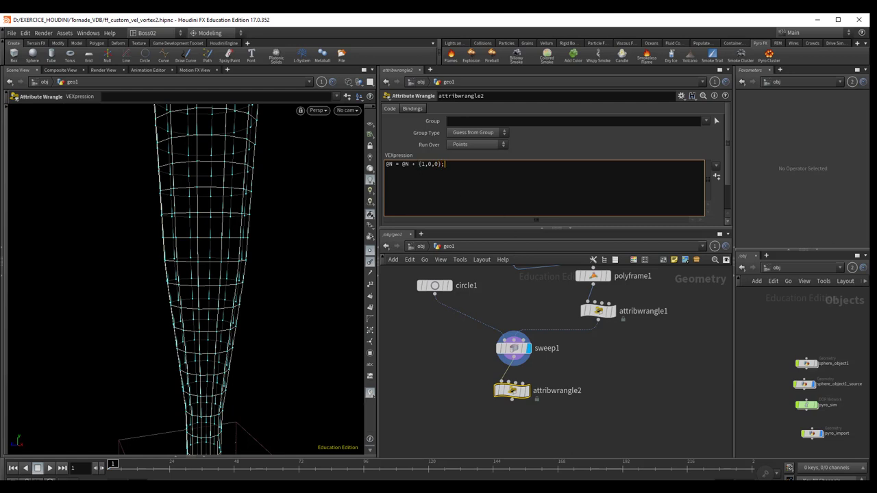
- Display attribwrangle2's output and orbit the tube to inspect its normals
left_click(526, 391)
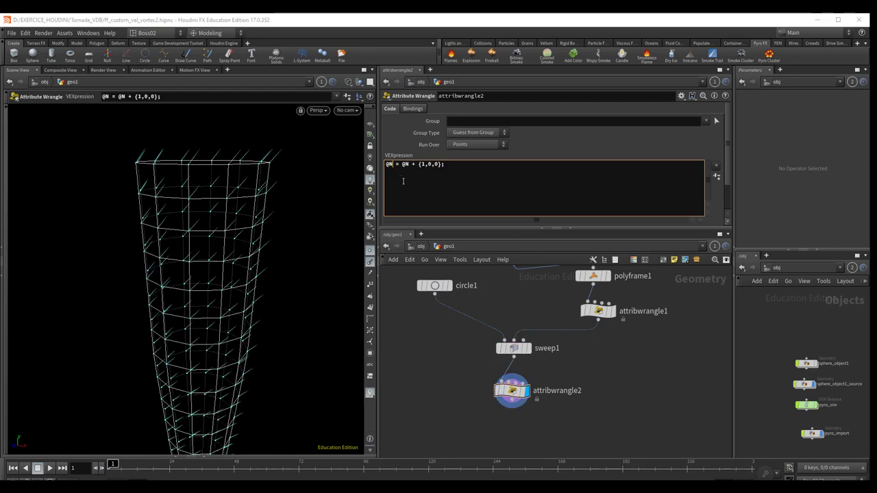
key("Escape")
mouse_move(217, 235)
left_mouse_down()
mouse_move(226, 256)
mouse_move(201, 201)
mouse_move(180, 208)
left_mouse_up()
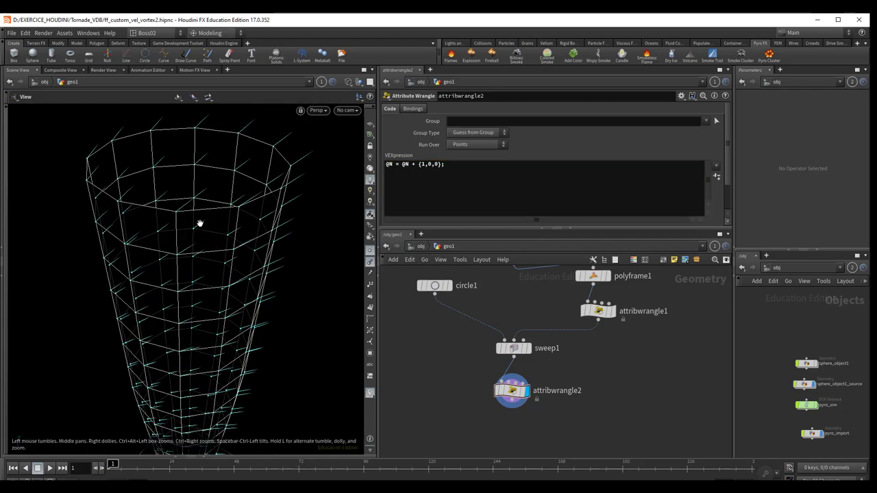
right_click_drag(198, 223, 157, 201)
mouse_move(157, 201)
left_mouse_down()
mouse_move(233, 192)
mouse_move(259, 212)
mouse_move(259, 196)
mouse_move(224, 239)
mouse_move(260, 220)
left_mouse_up()
key("Return")
- Change the wrangle code to @N = @N + {1,1,0}; and check the tilted normals
left_click(429, 164)
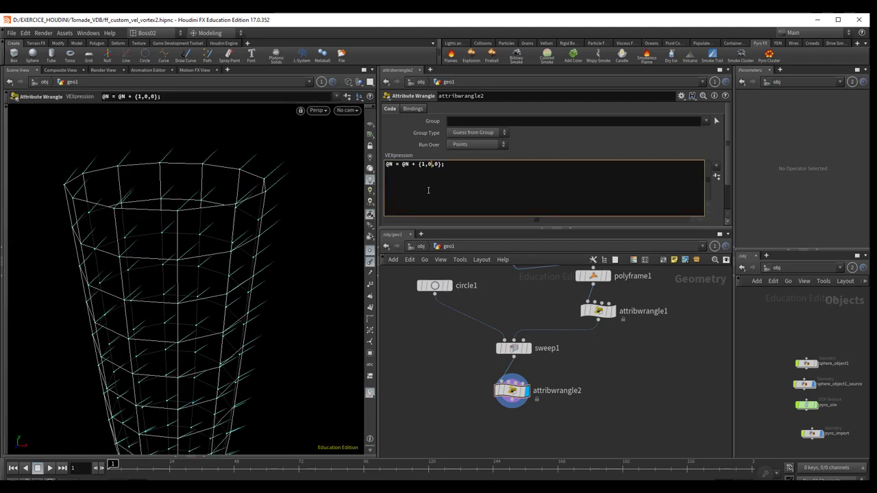
key("BackSpace")
type("1")
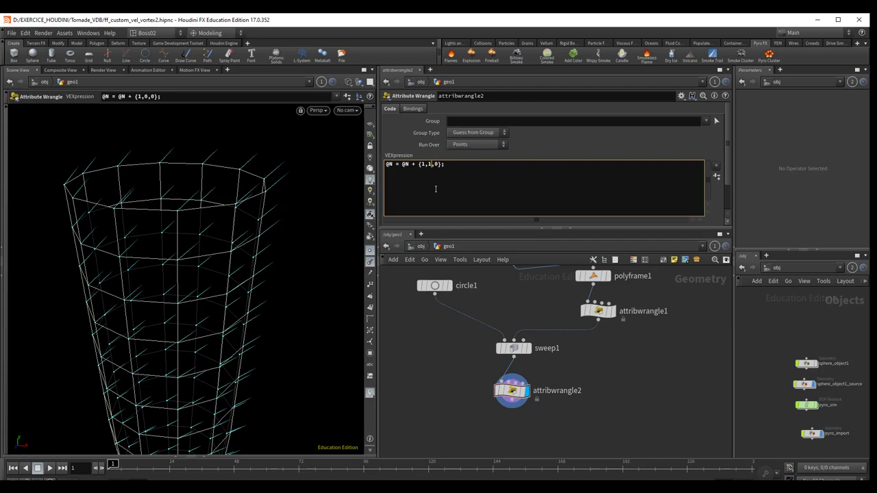
key("Escape")
mouse_move(296, 268)
left_mouse_down()
mouse_move(213, 260)
mouse_move(285, 268)
mouse_move(253, 302)
mouse_move(233, 261)
mouse_move(219, 270)
mouse_move(241, 260)
left_mouse_up()
key("Return")
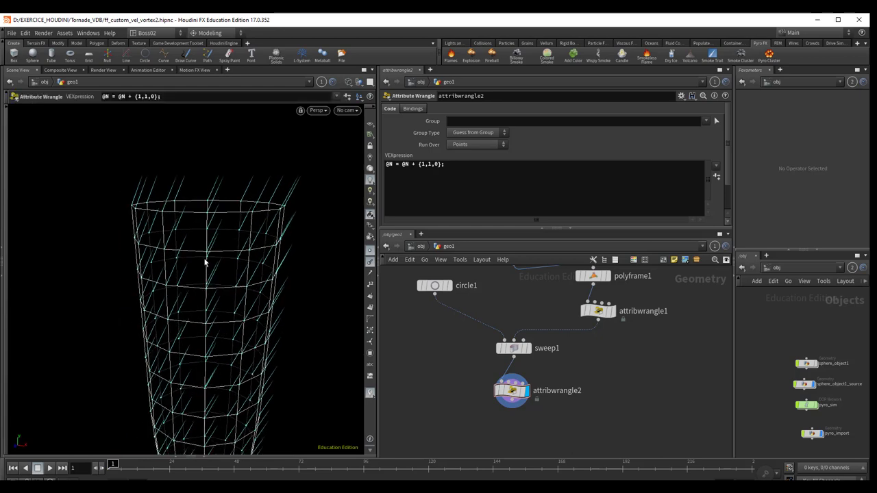
- Select the whole line of wrangle VEX code and delete it
key("Escape")
mouse_move(278, 253)
left_mouse_down()
mouse_move(270, 284)
mouse_move(292, 315)
left_mouse_up()
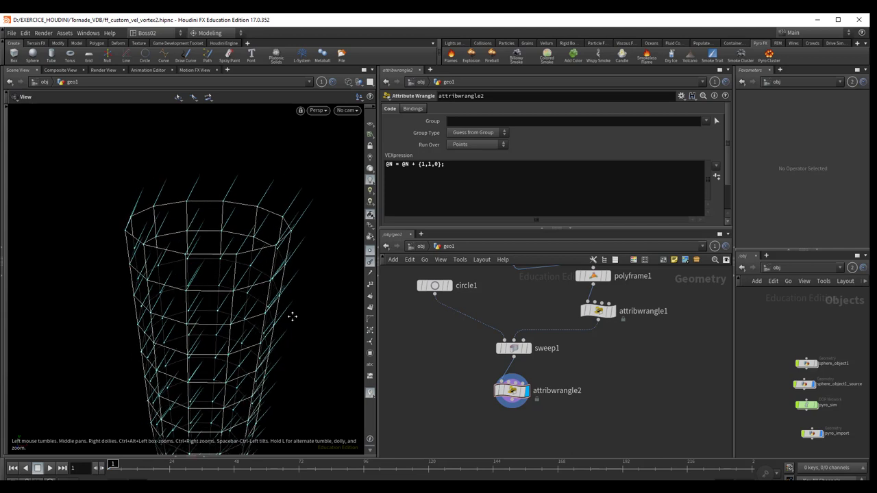
key("Return")
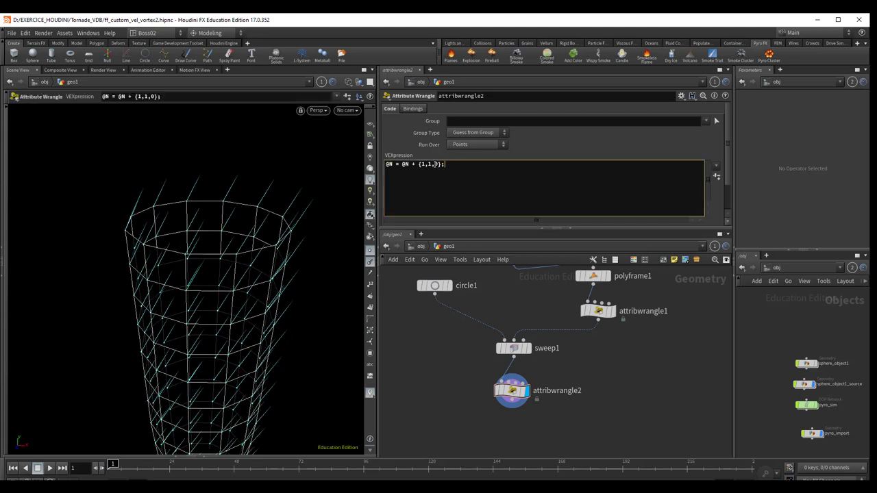
left_click_drag(456, 163, 381, 164)
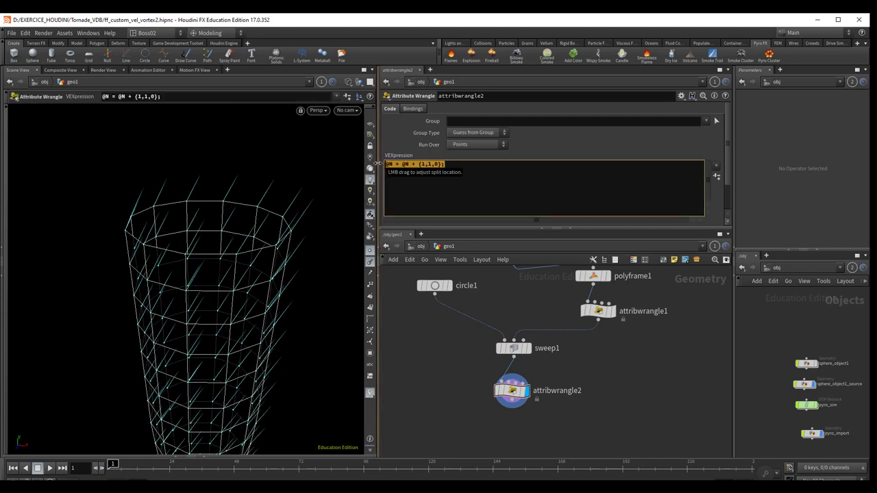
key("BackSpace")
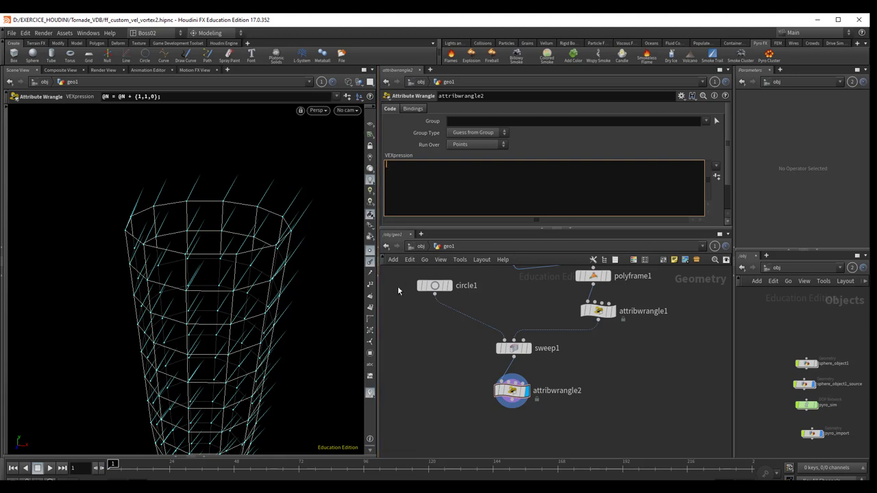
left_click(406, 324)
left_click(424, 197)
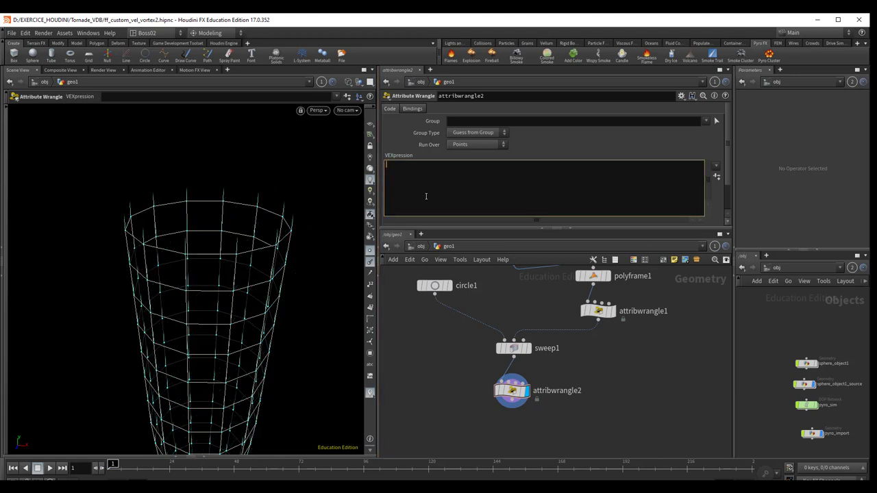
type("ve")
type("ctor")
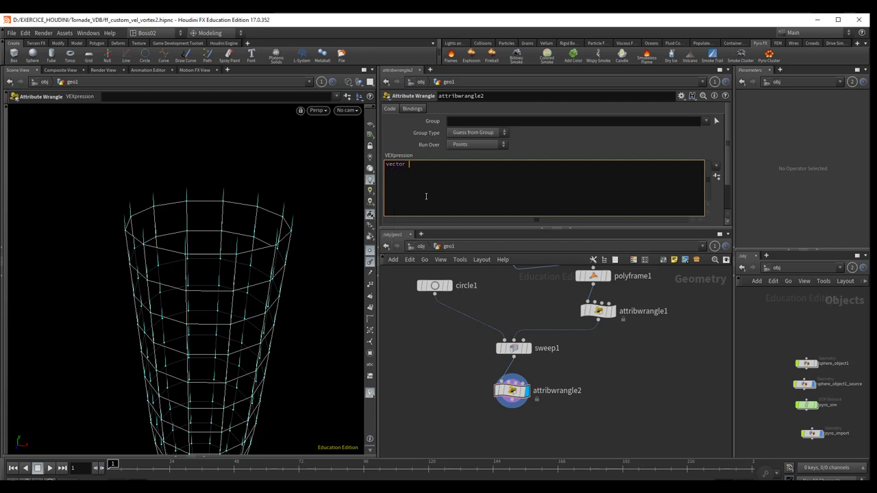
type(" vecnor")
type("m")
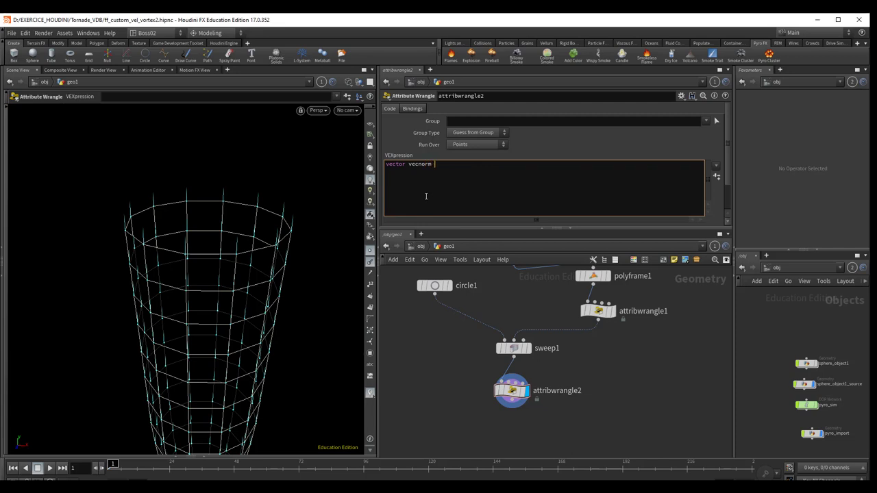
type(" =")
type(" point(")
type("1")
type(",")
type("N")
key("BackSpace")
type("\"N")
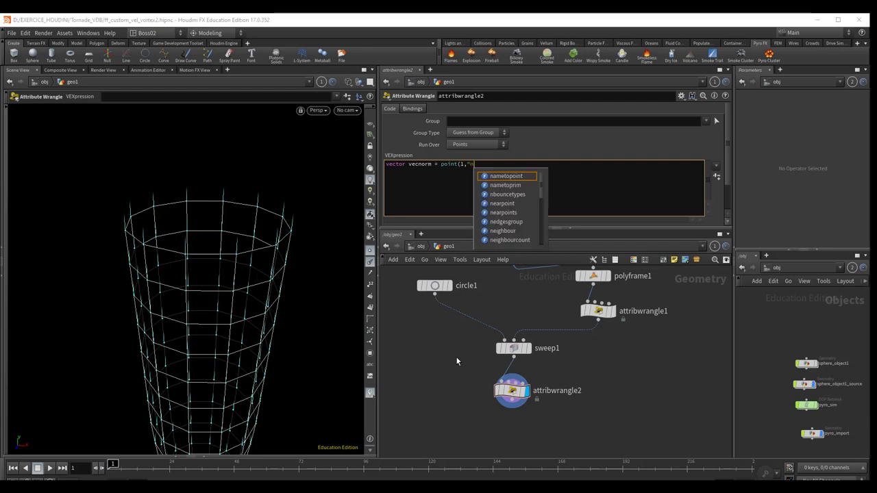
type("\"")
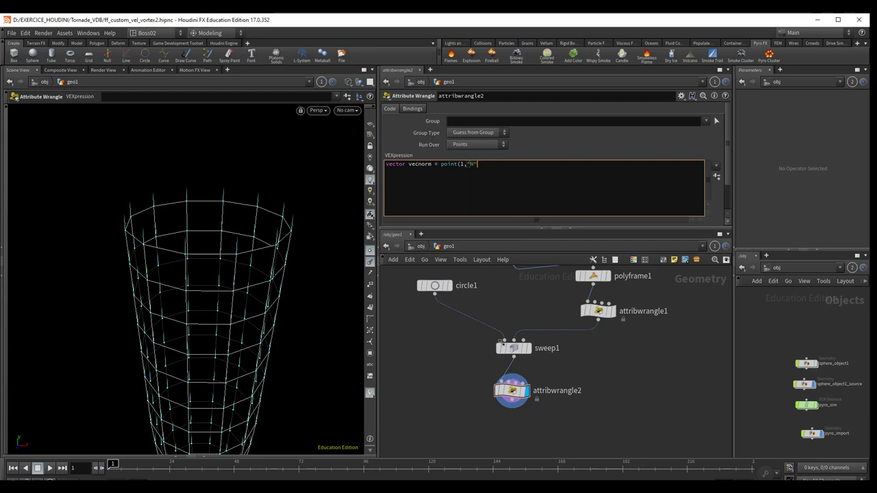
left_click(468, 167)
left_click(488, 171)
type(",")
type("@pt")
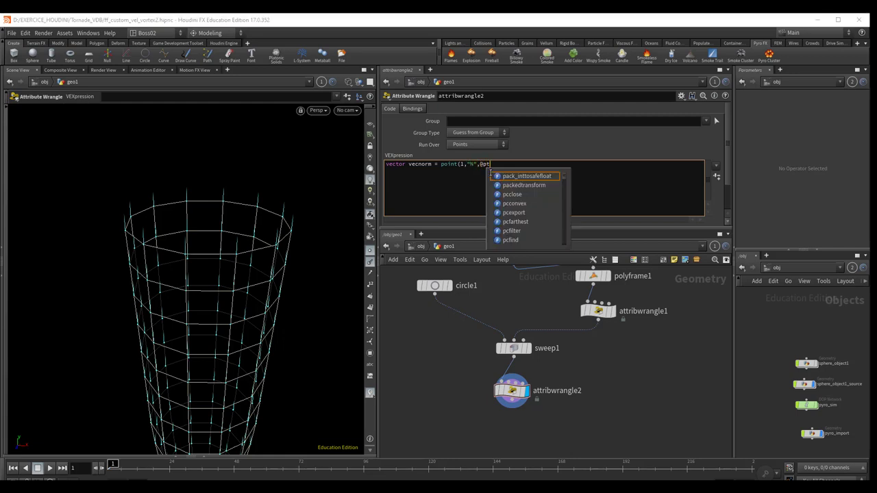
type("num")
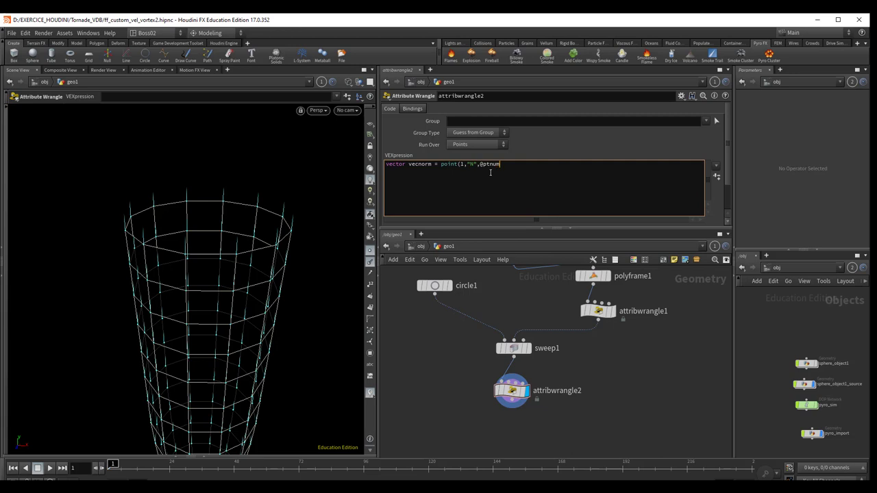
type(")")
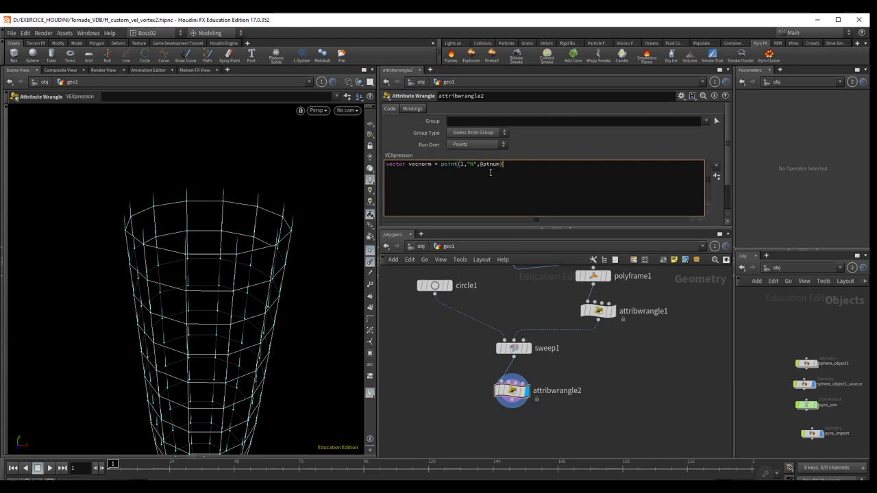
type(";")
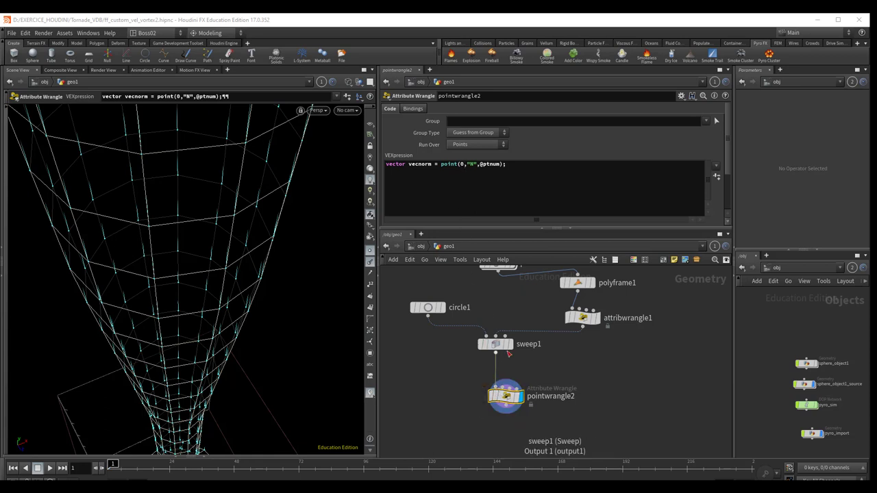
mouse_move(511, 391)
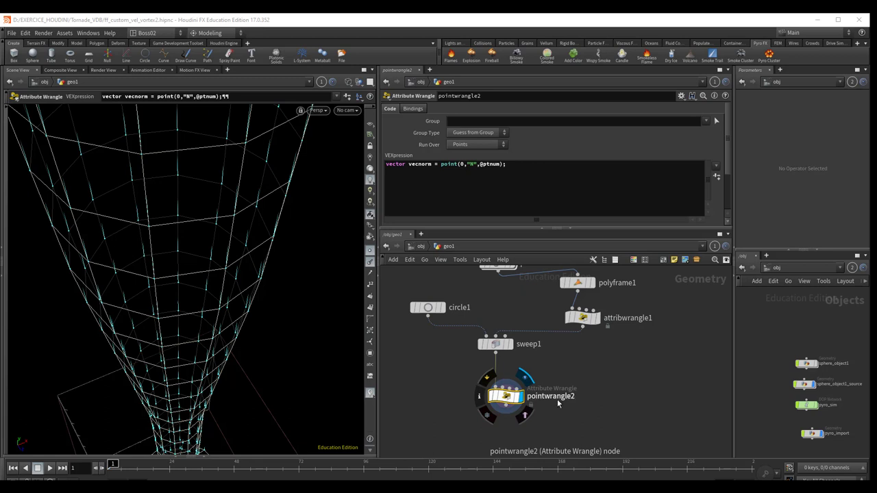
- Rename pointwrangle2 to pointwrangle and open the node's parameter gear menu
left_click(489, 97)
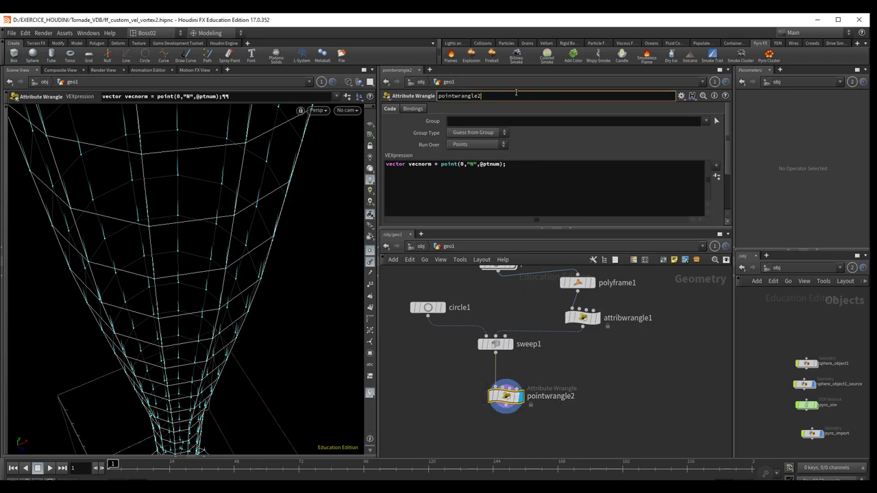
left_click_drag(491, 97, 437, 96)
left_click(484, 96)
key("BackSpace")
key("Return")
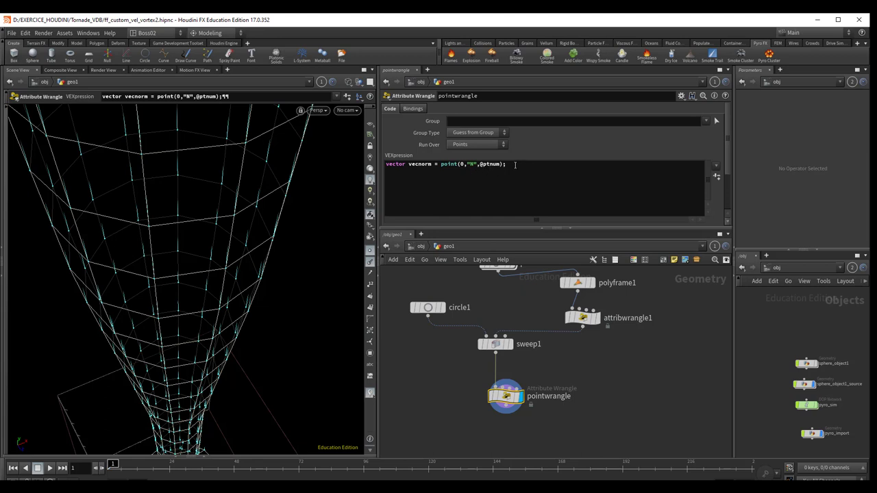
left_click(515, 164)
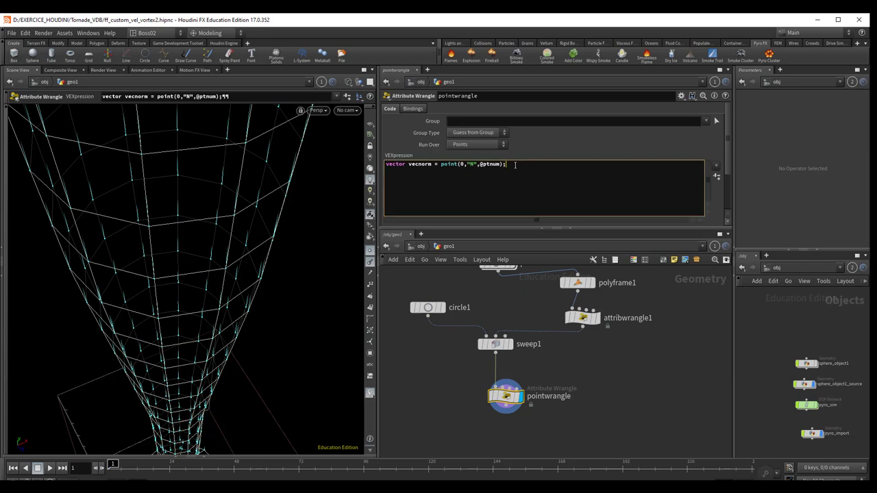
left_click(683, 98)
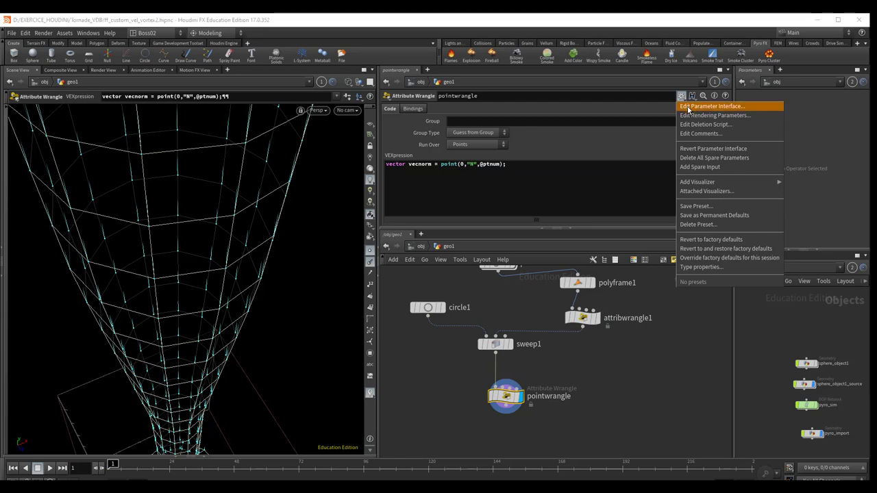
- In Edit Parameter Interface, set up Force Multipl and Orbit Blend (range 0–1) floats and accept
left_click(688, 107)
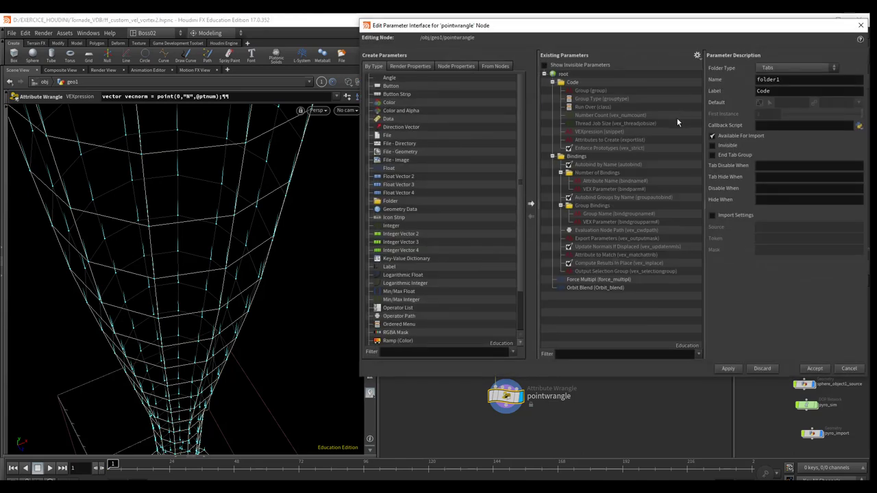
mouse_move(611, 20)
left_mouse_down()
mouse_move(546, 45)
mouse_move(478, 56)
left_mouse_up()
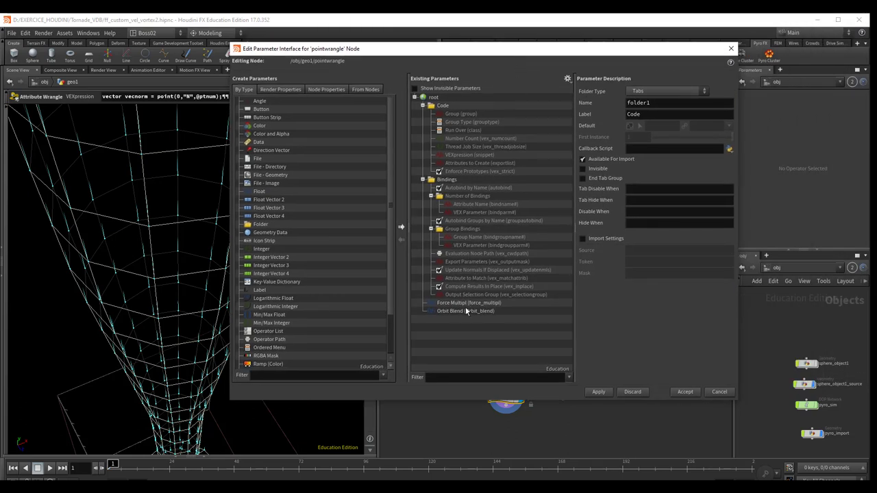
left_click(422, 105)
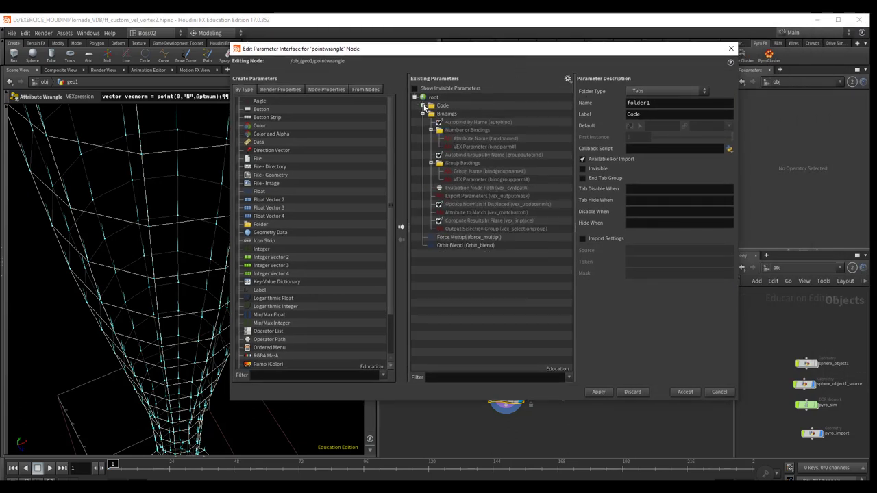
left_click(422, 113)
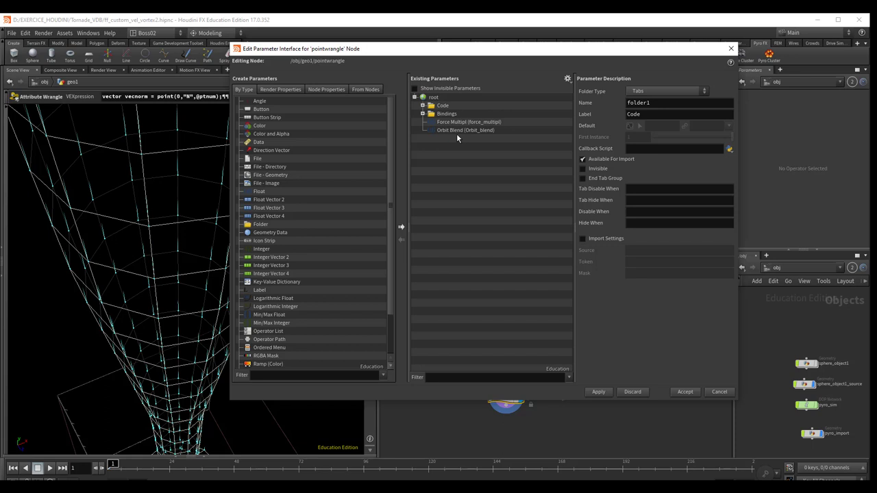
left_click(456, 122)
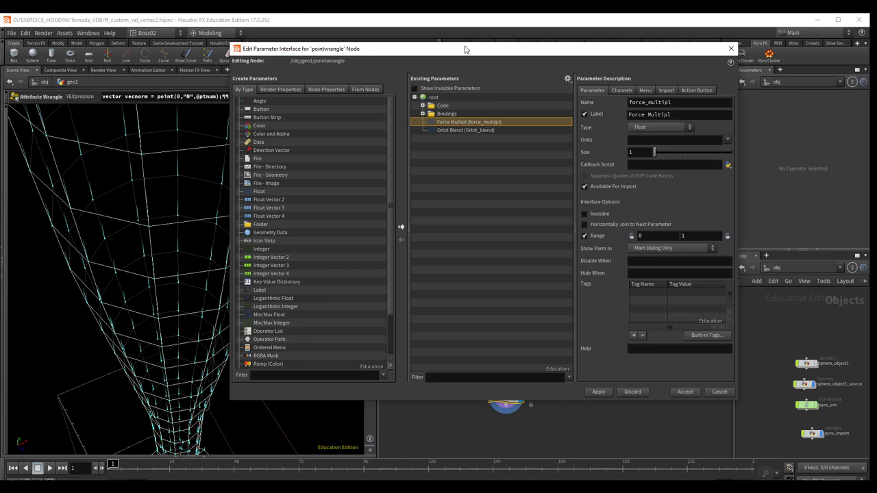
left_click_drag(464, 49, 472, 156)
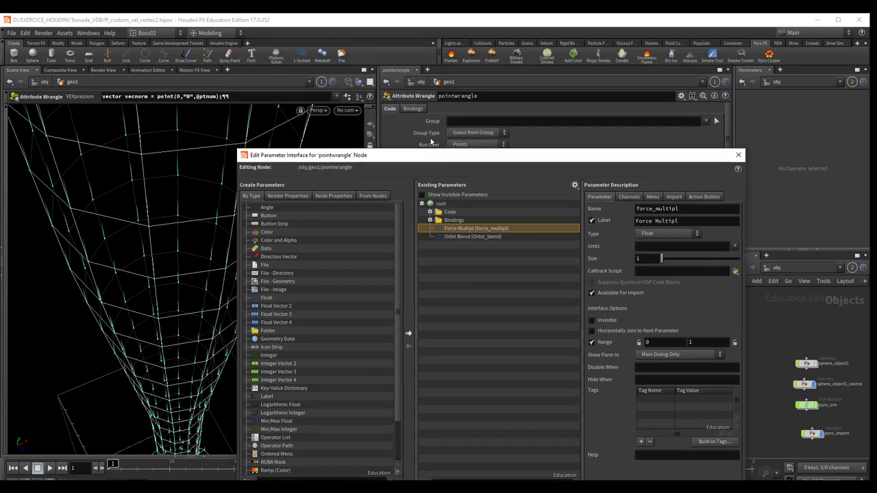
left_click_drag(477, 160, 466, 85)
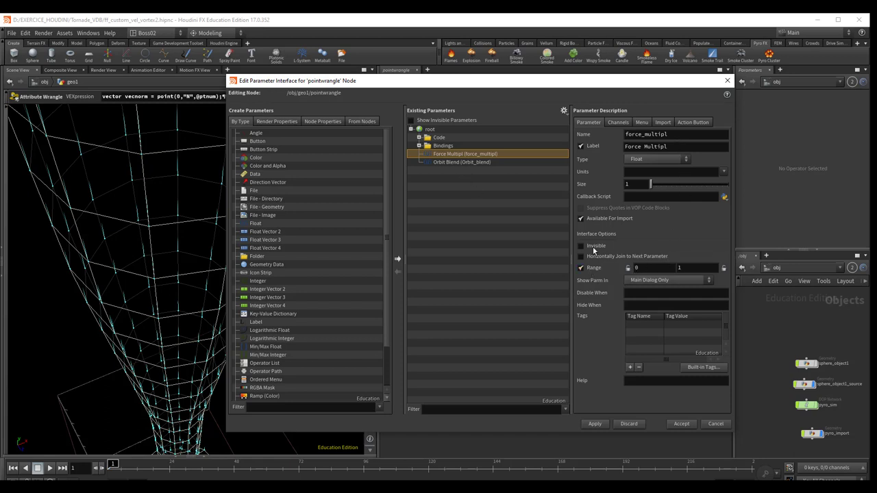
left_click(459, 163)
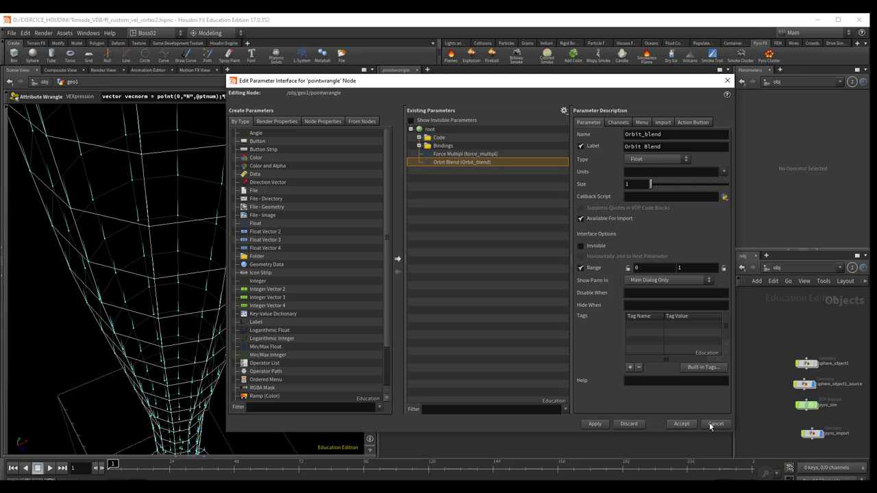
left_click(683, 424)
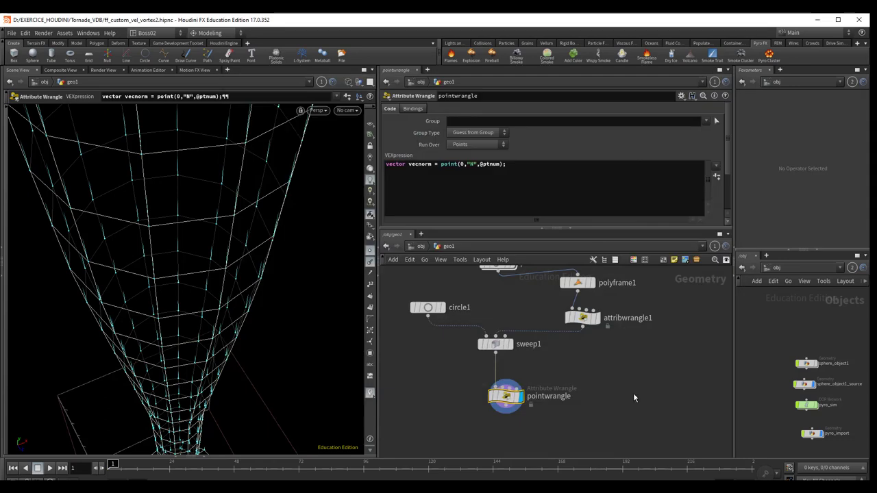
- Set both the Force Multipl and Orbit Blend sliders to 0
left_click_drag(728, 173, 729, 219)
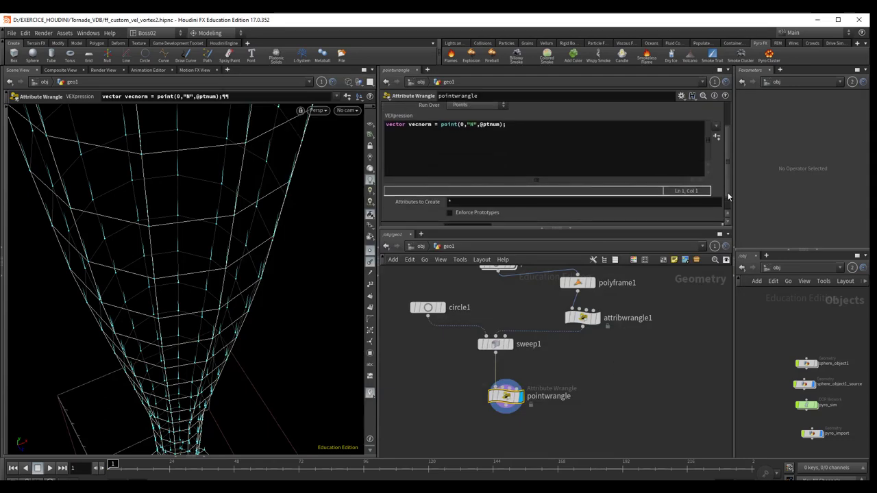
left_click(457, 209)
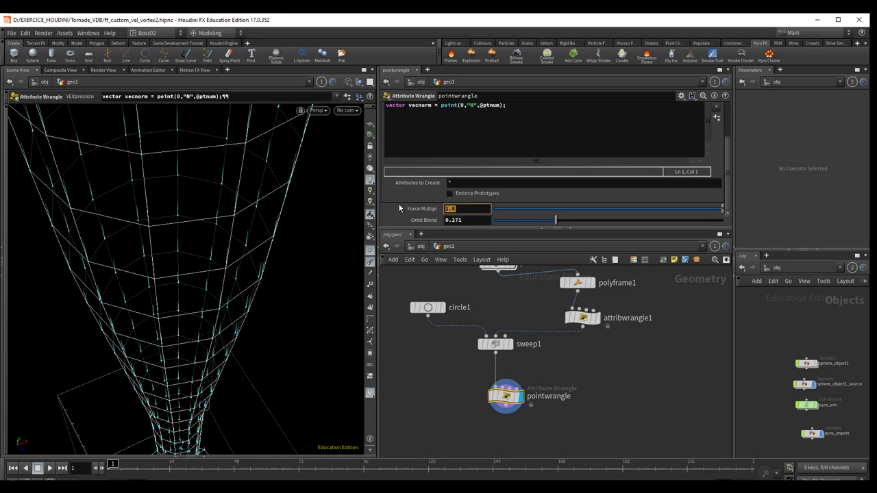
type("0")
key("Return")
left_click(458, 220)
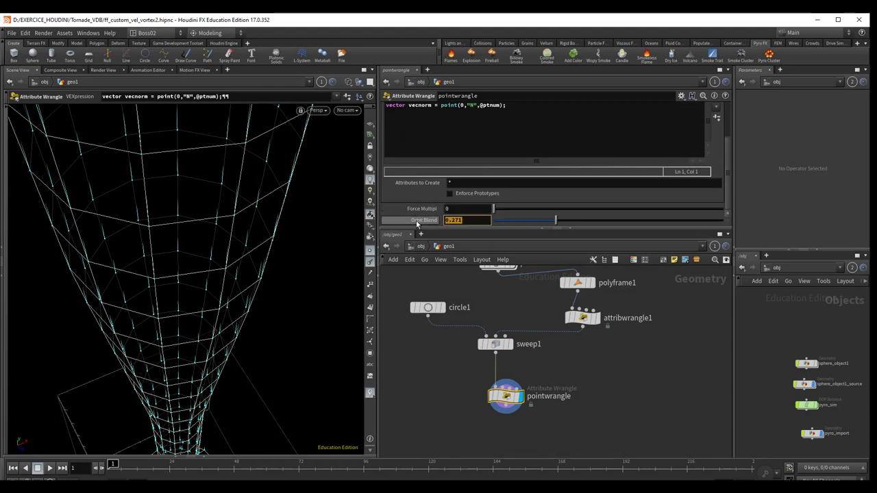
type("0")
key("Return")
mouse_move(493, 208)
left_mouse_down()
mouse_move(539, 208)
mouse_move(529, 221)
mouse_move(552, 220)
mouse_move(491, 208)
left_mouse_up()
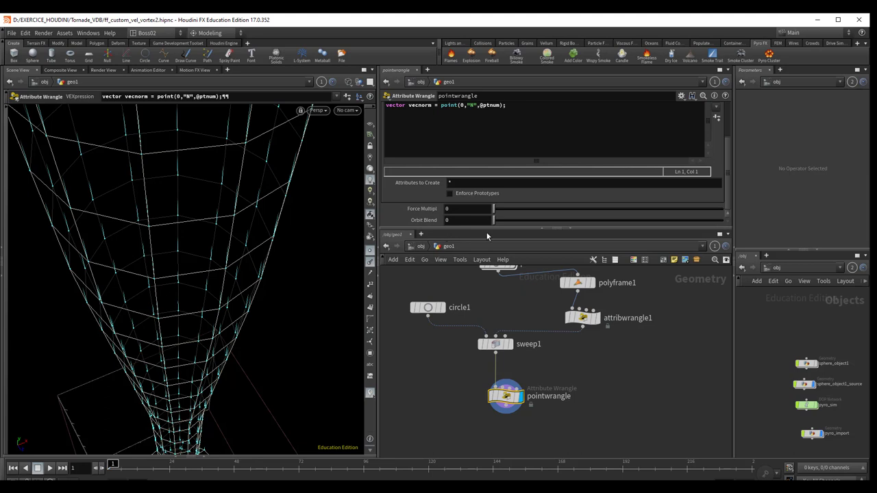
scroll(727, 162, "up", 2)
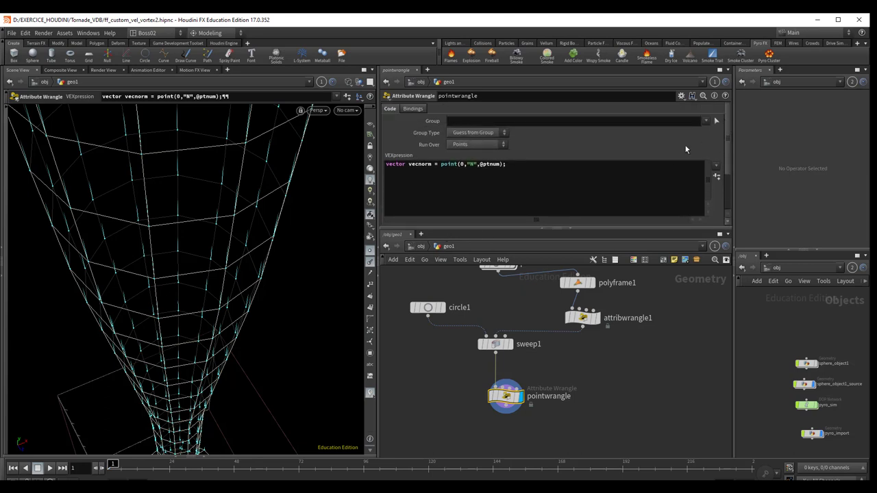
left_click(524, 206)
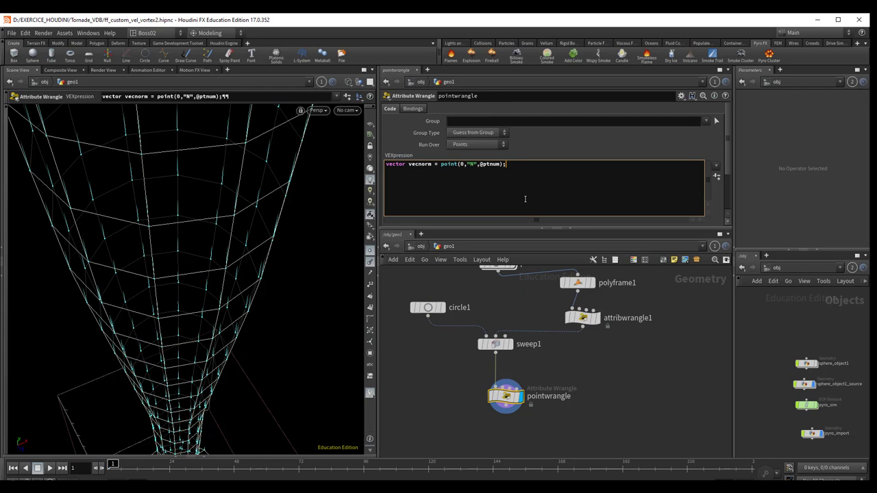
- Add float mult = chf("force_multipl"); and float blend = chf("Orbit_blend"); and create spare parameters
key("Return")
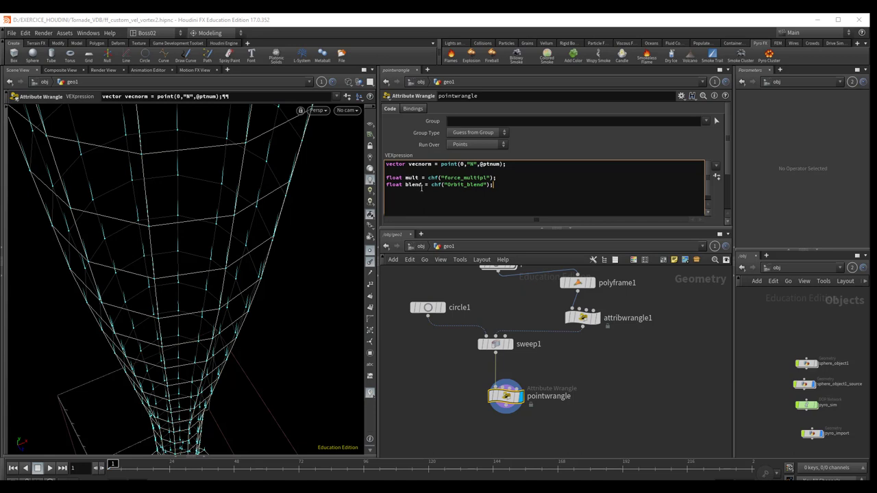
left_click(716, 176)
scroll(719, 206, "down", 3)
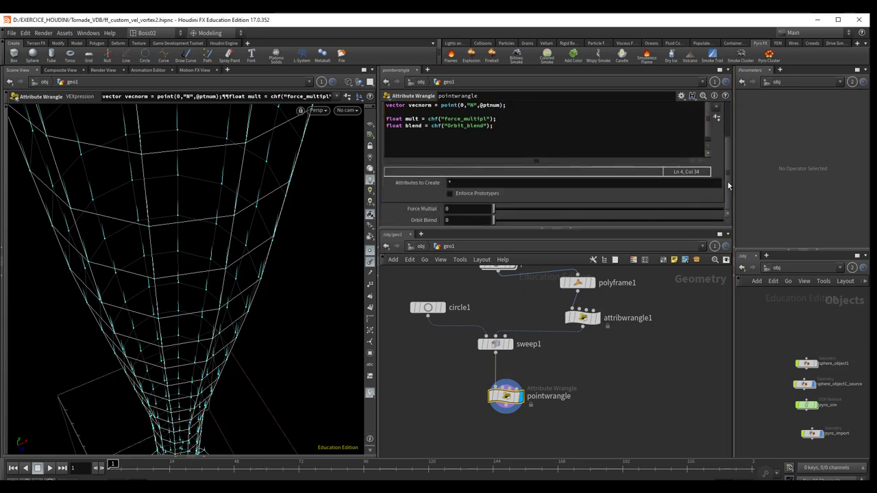
scroll(730, 180, "up", 3)
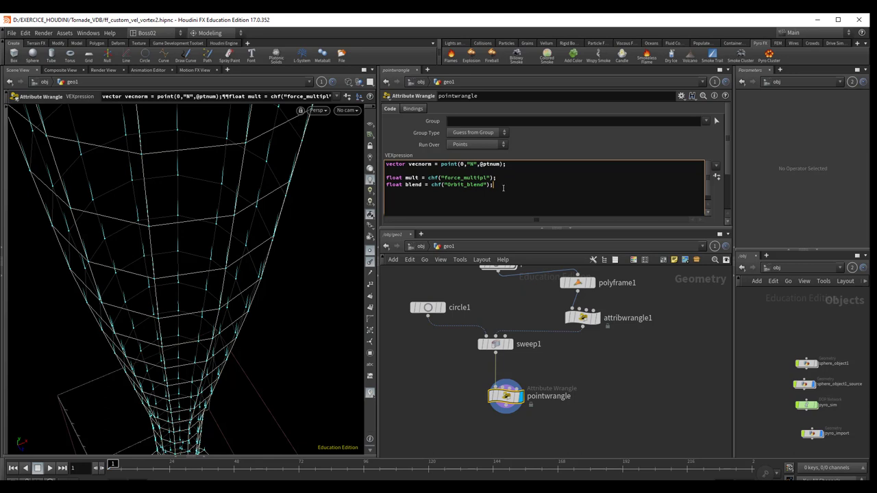
- Add the line vector orbital = normalize(cross(vecnorm,@N)); and commit it
key("Return")
key("Return")
type("vector")
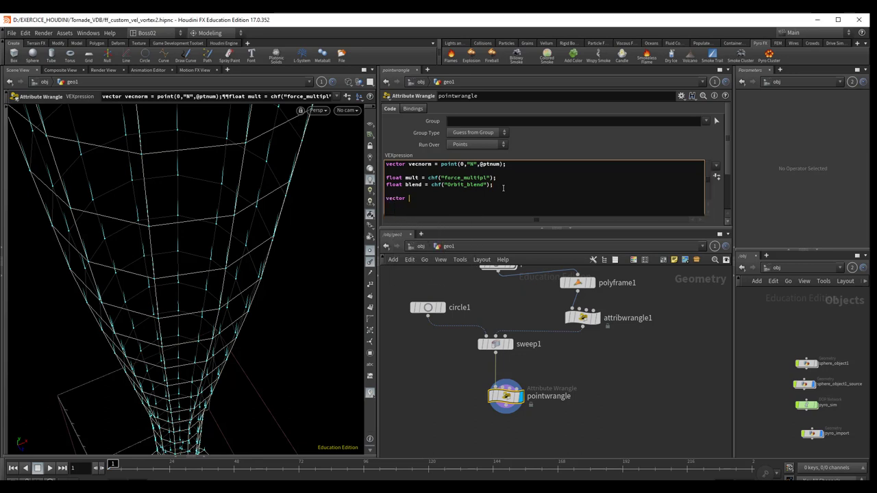
type(" orb")
type("it")
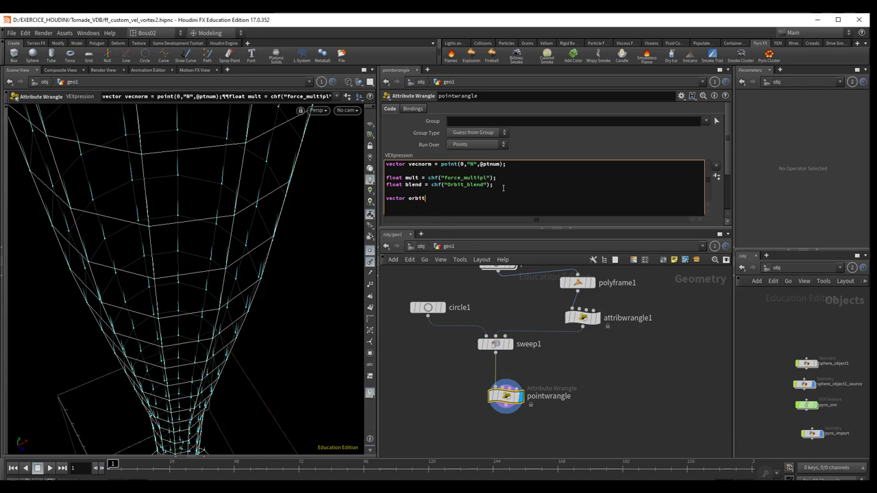
type("al")
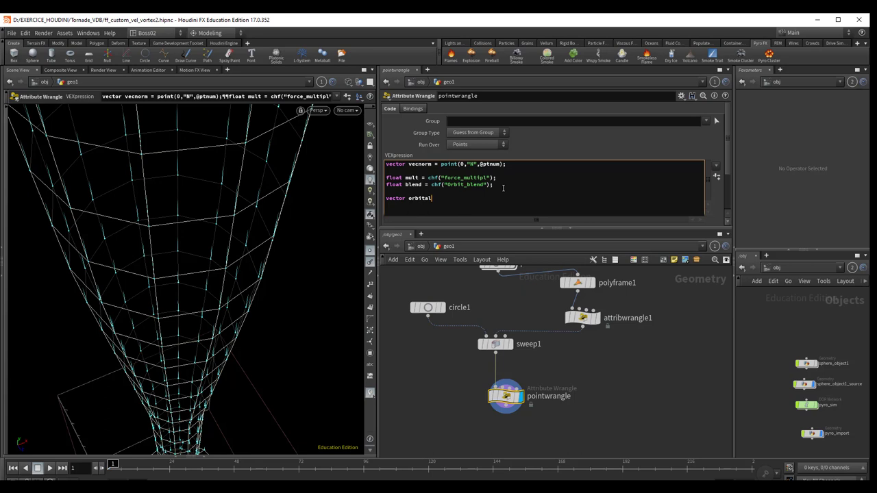
type(" = ")
type("normali")
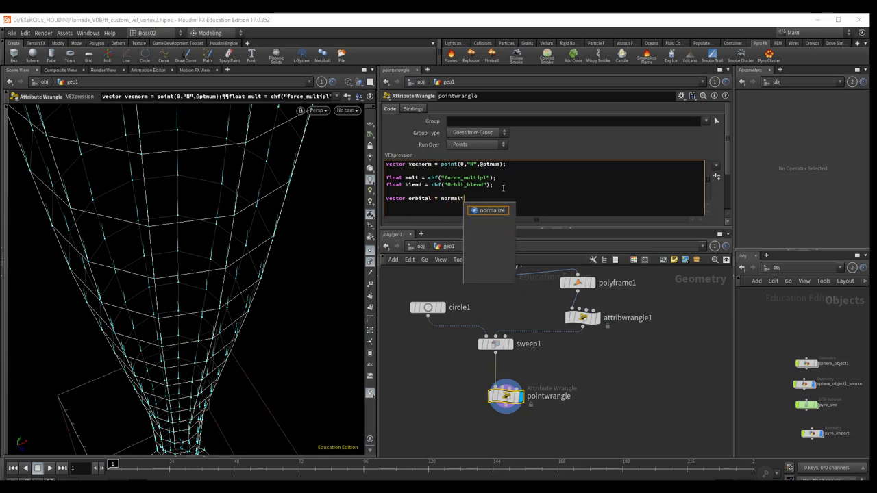
type("ze")
key("Escape")
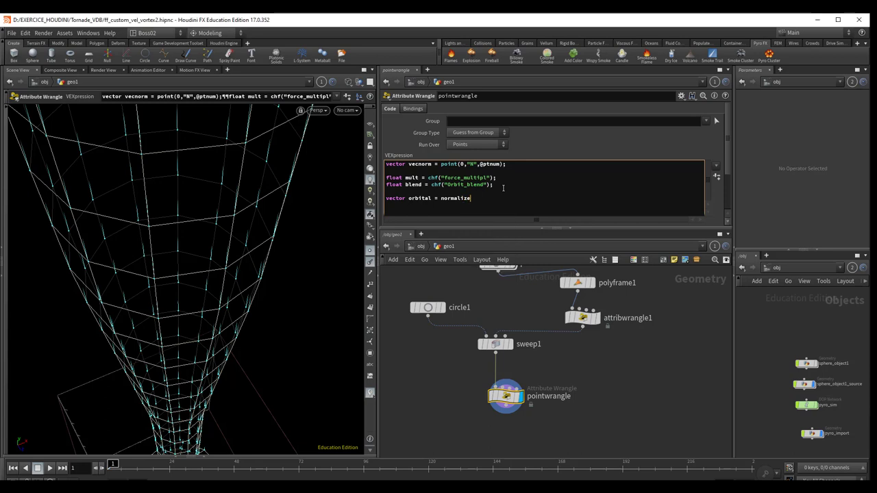
type("(cros")
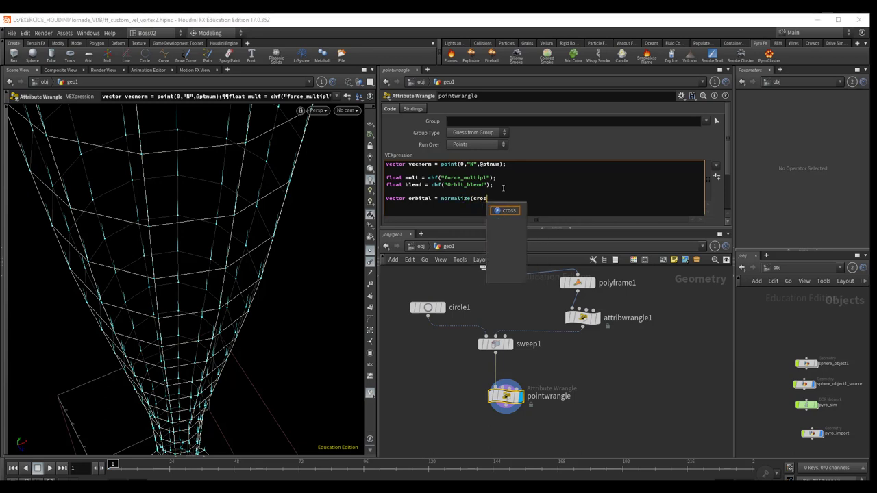
key("Return")
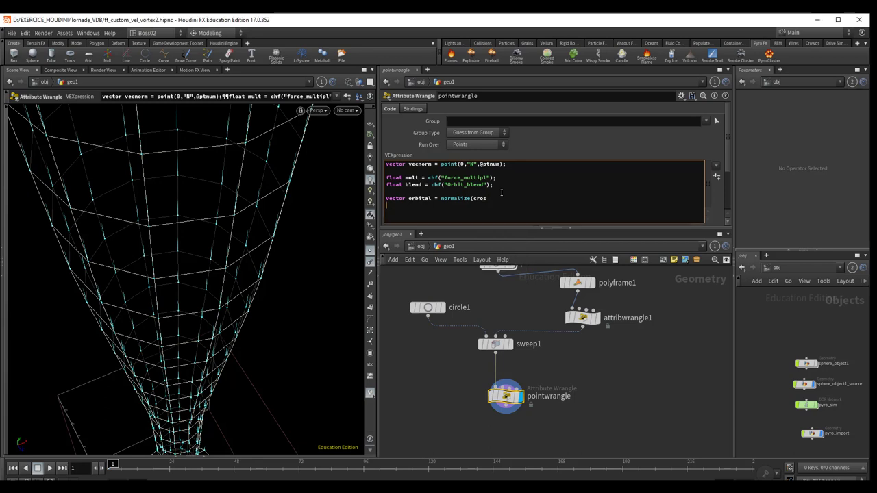
type("s")
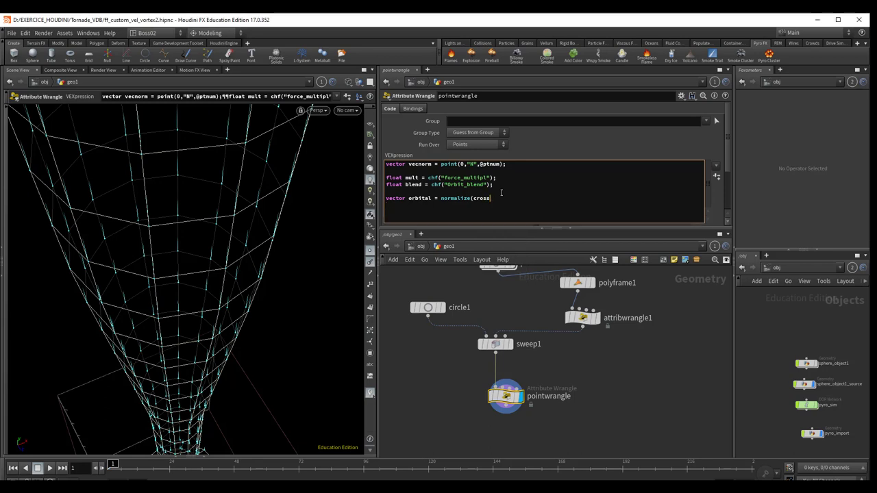
type("(")
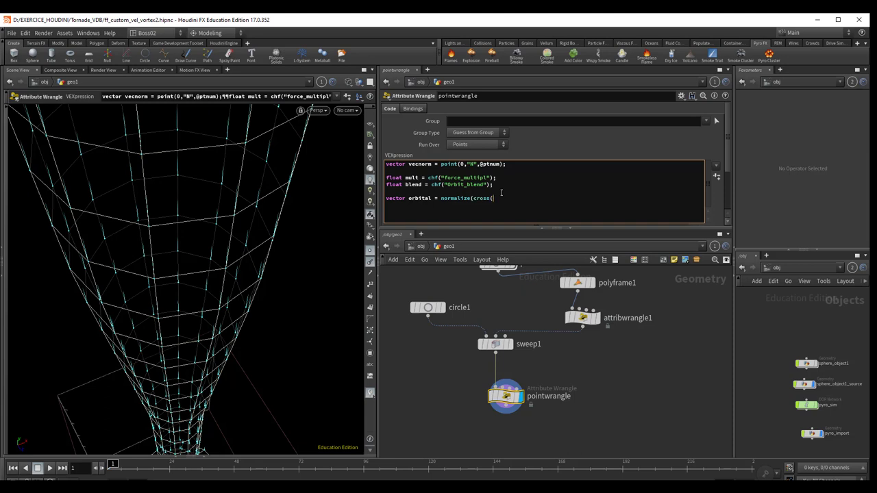
type("vecno")
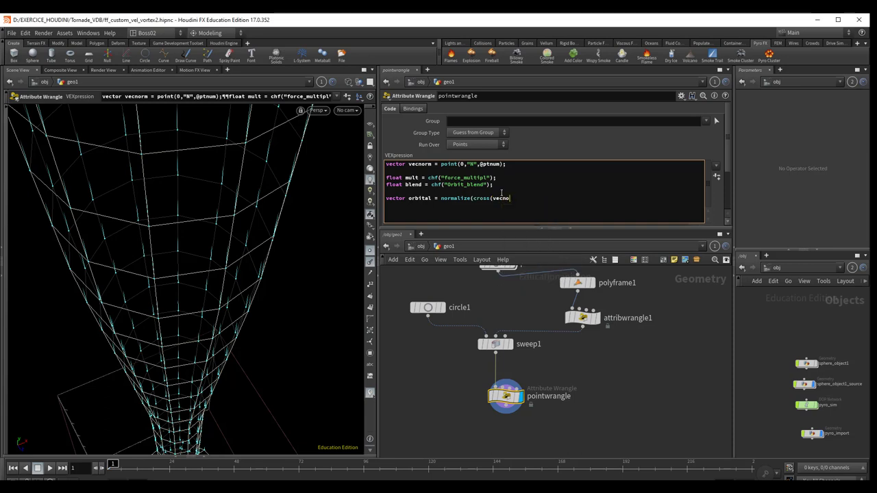
type("rm,")
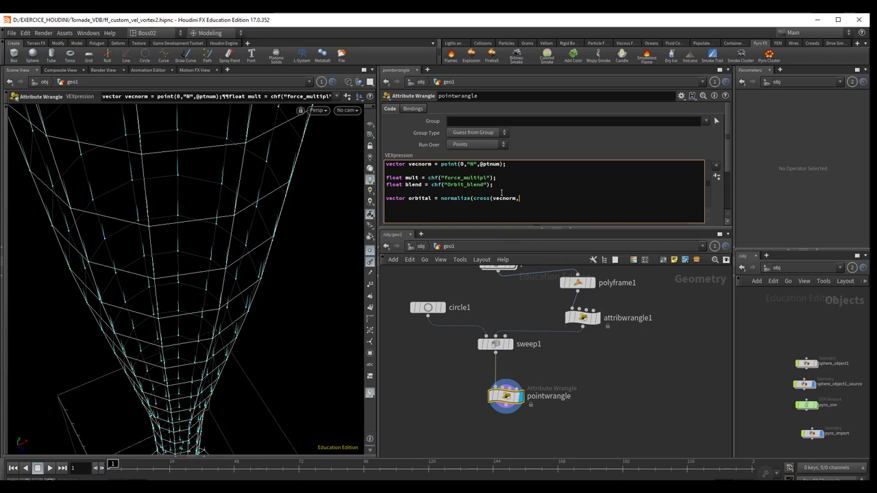
type("@N")
type("))")
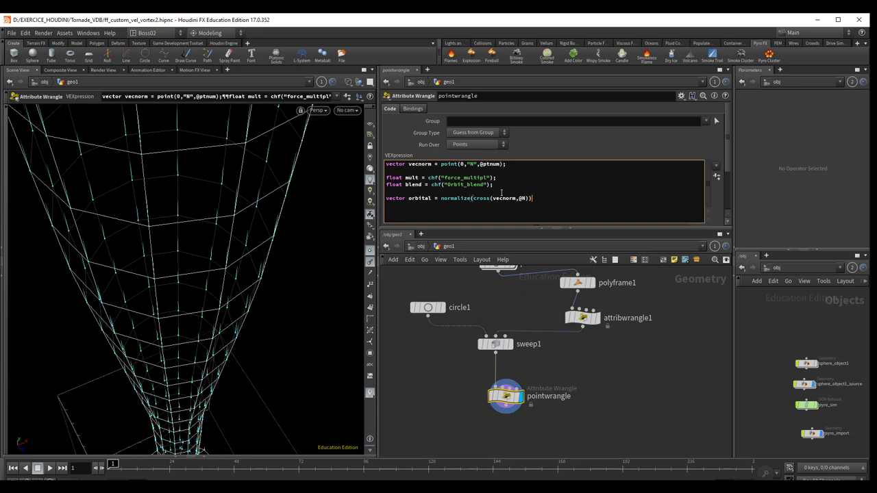
type(";")
left_click(632, 400)
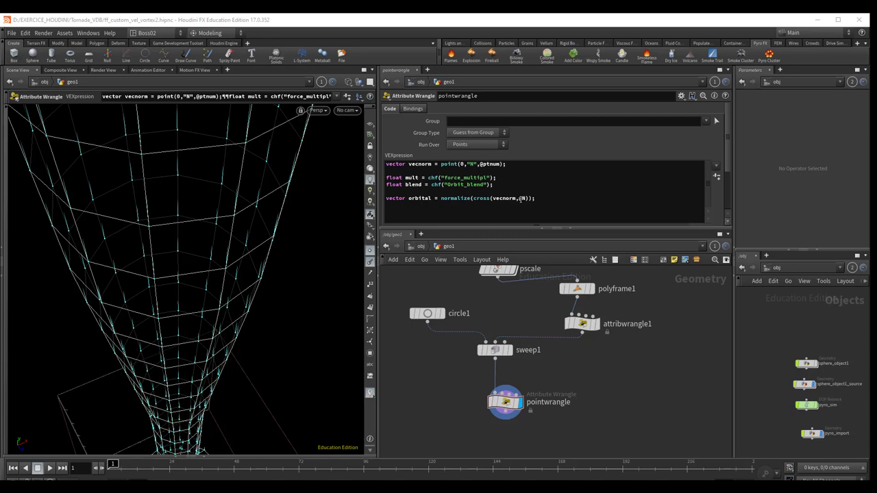
- Check the cone's normals, then drag pointwrangle down to leave space beneath sweep1
key("Escape")
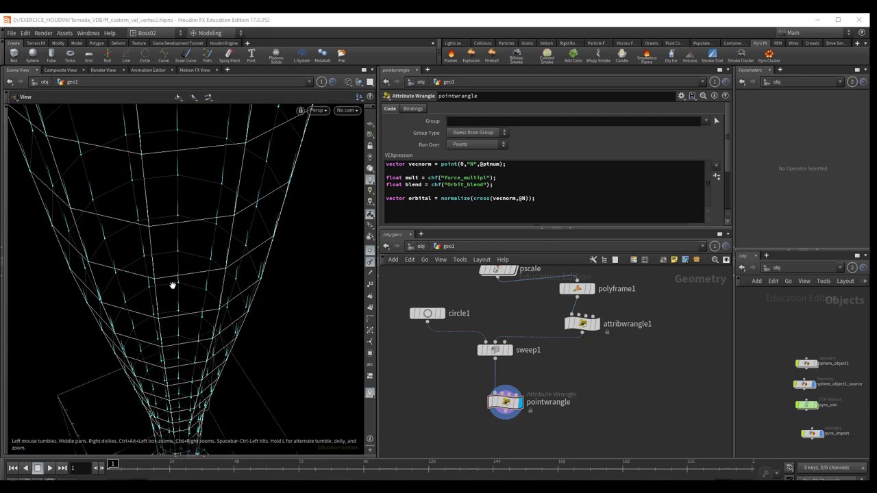
mouse_move(172, 283)
left_mouse_down()
mouse_move(146, 275)
mouse_move(142, 233)
mouse_move(164, 257)
left_mouse_up()
key("Return")
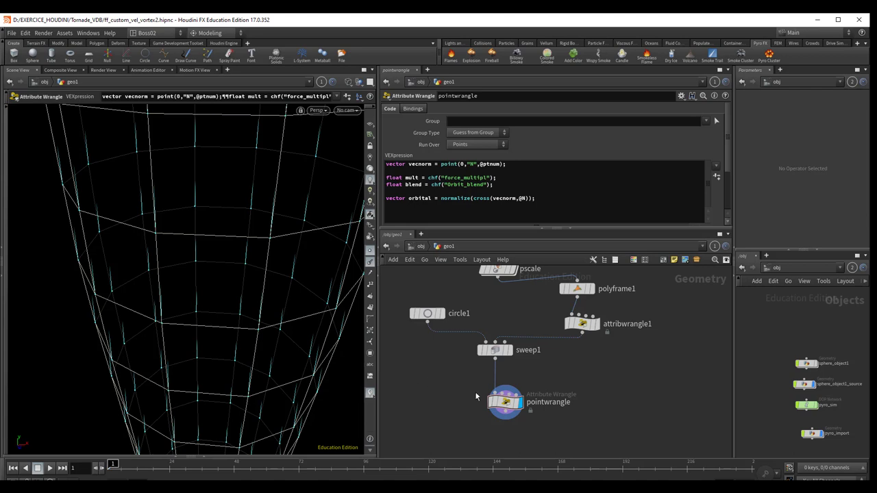
left_click_drag(505, 408, 505, 425)
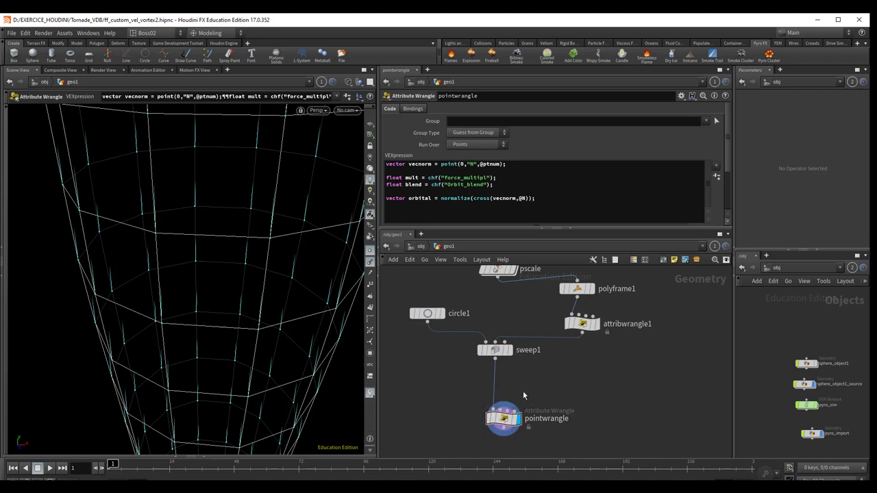
- Create a facet1 node below sweep1, wire sweep1 into it, and display it
key("Tab")
type("fa")
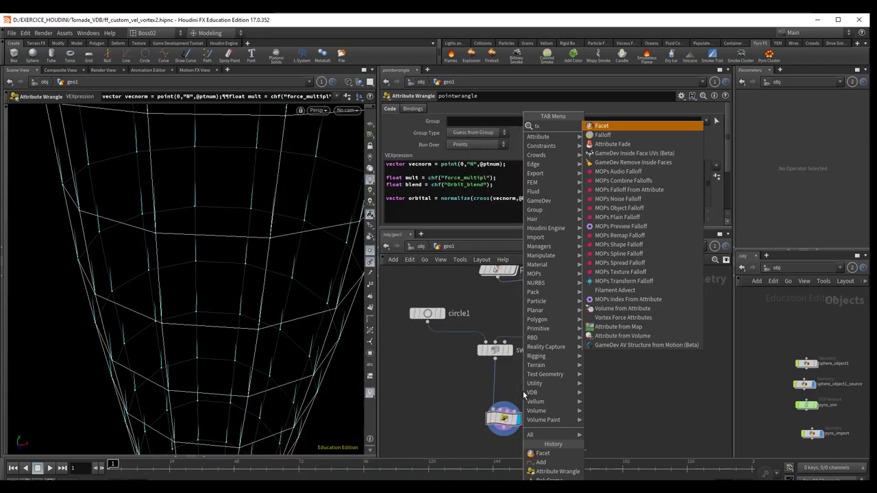
type("ce")
key("Return")
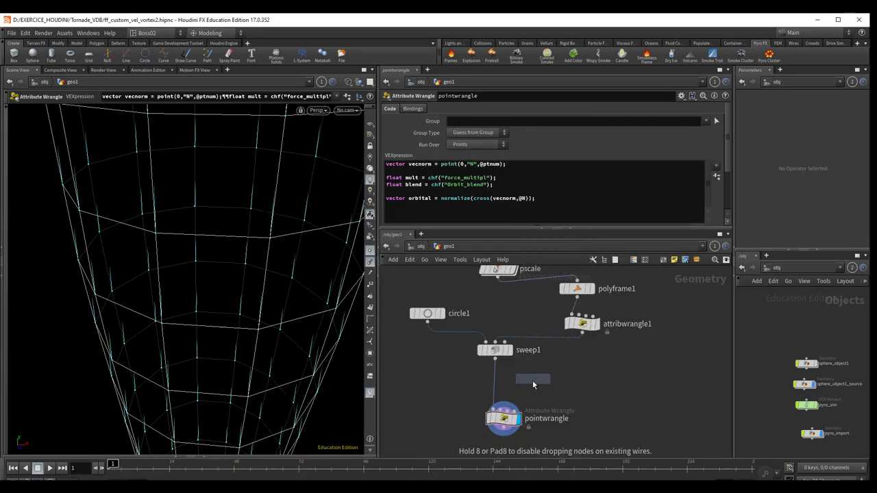
left_click(533, 382)
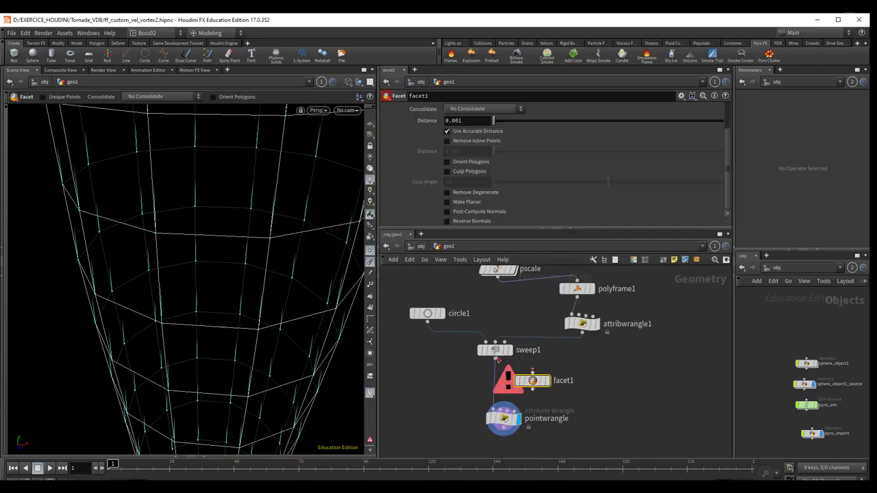
left_click_drag(496, 355, 533, 374)
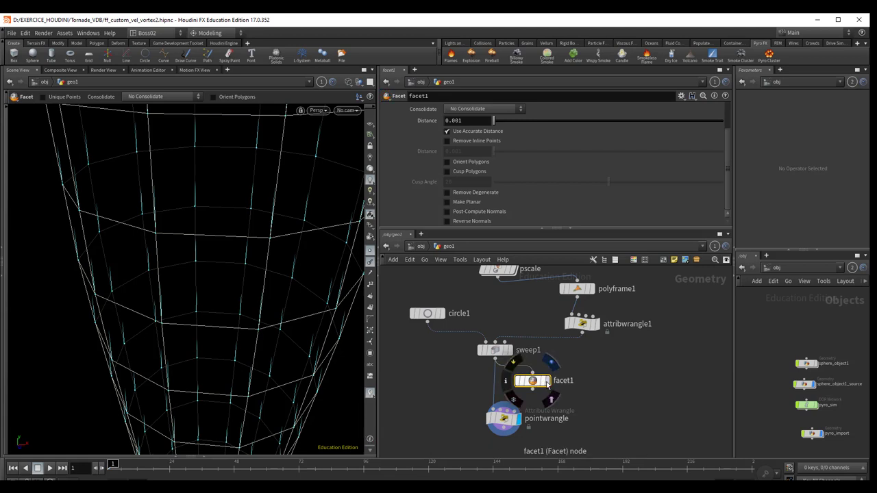
left_click(550, 362)
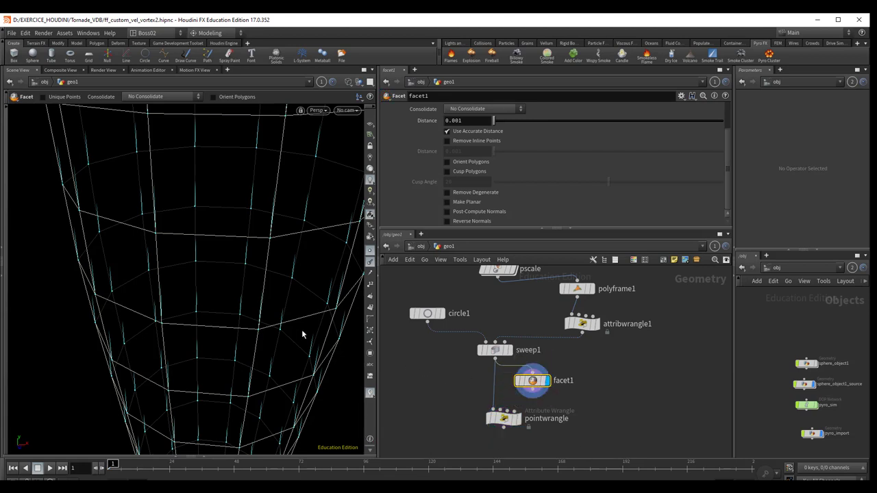
- Enable Post-Compute Normals and Reverse Normals on facet1 and orbit to inspect the tube
left_click(467, 216)
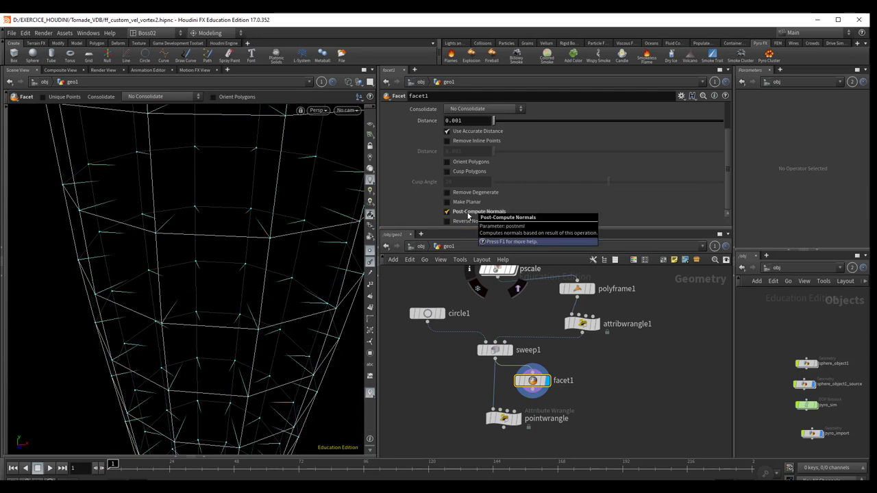
left_click(460, 222)
key("Escape")
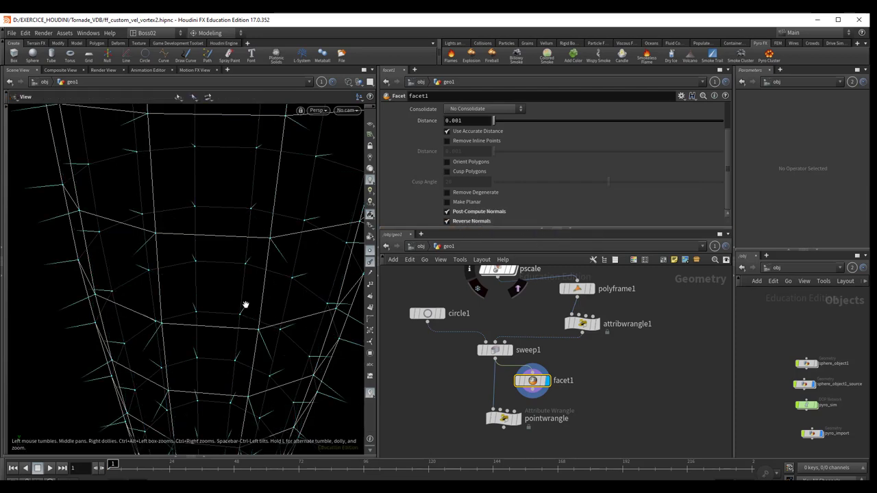
mouse_move(245, 304)
left_mouse_down()
mouse_move(240, 285)
mouse_move(225, 303)
mouse_move(237, 338)
left_mouse_up()
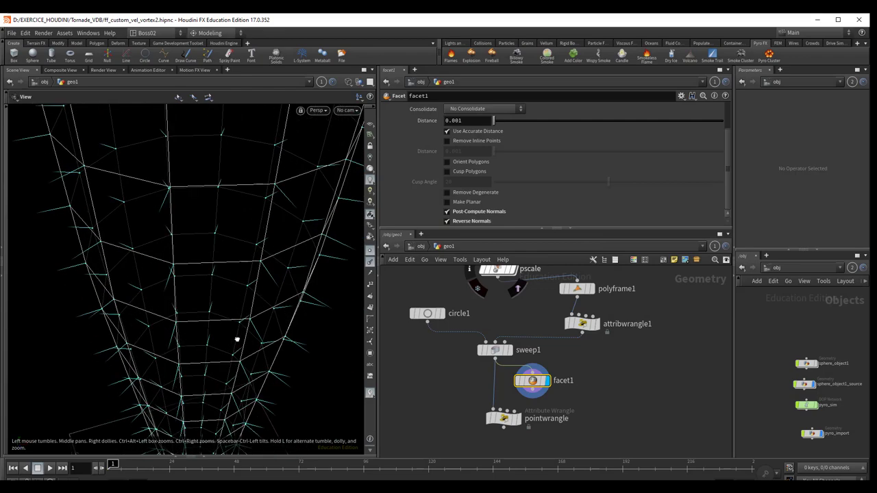
key("Return")
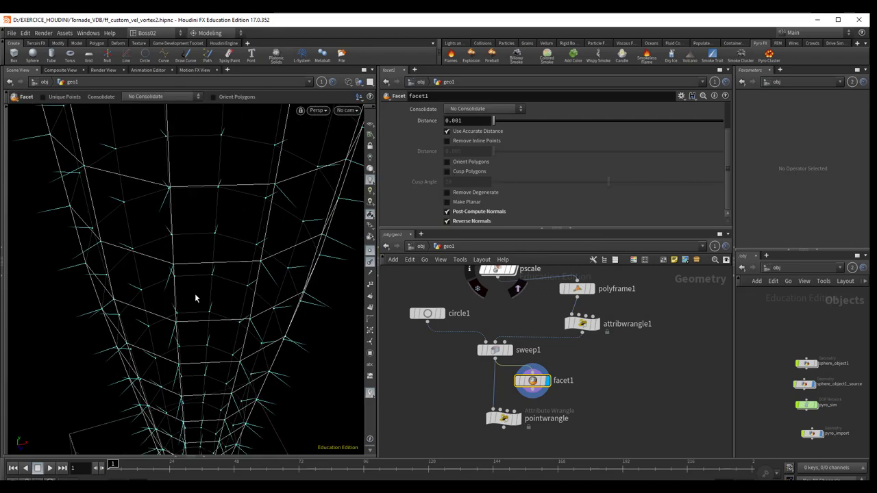
key("Escape")
mouse_move(195, 296)
left_mouse_down()
mouse_move(175, 274)
mouse_move(161, 274)
mouse_move(192, 260)
mouse_move(193, 273)
mouse_move(225, 281)
mouse_move(217, 294)
left_mouse_up()
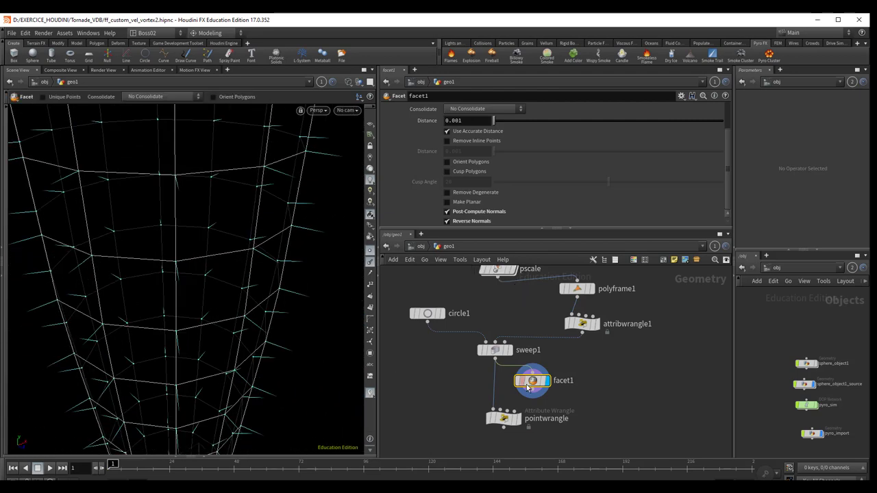
middle_click_drag(631, 383, 634, 404)
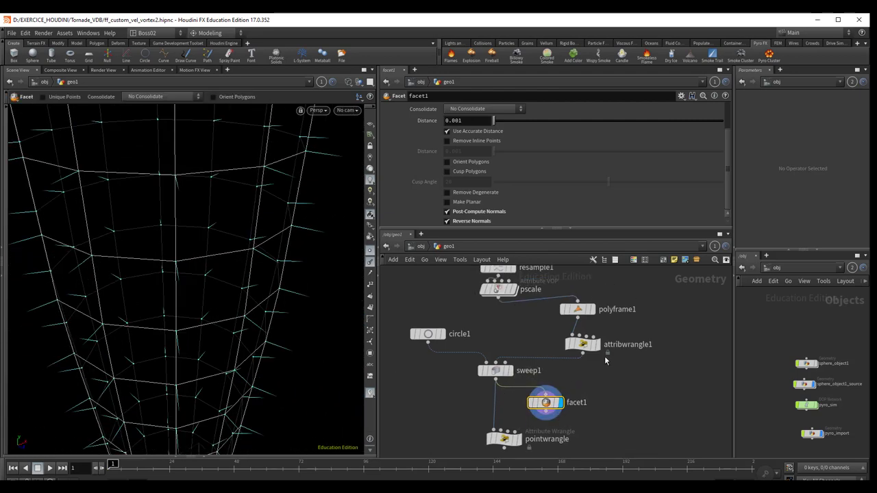
- Compare sweep1 and facet1, then wire facet1 into pointwrangle's second input and select pointwrangle
left_click(577, 310)
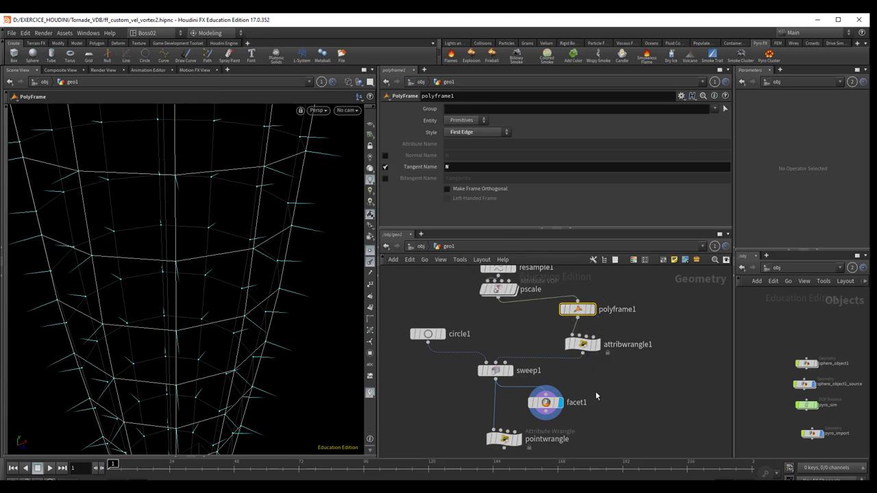
middle_click_drag(607, 387, 611, 312)
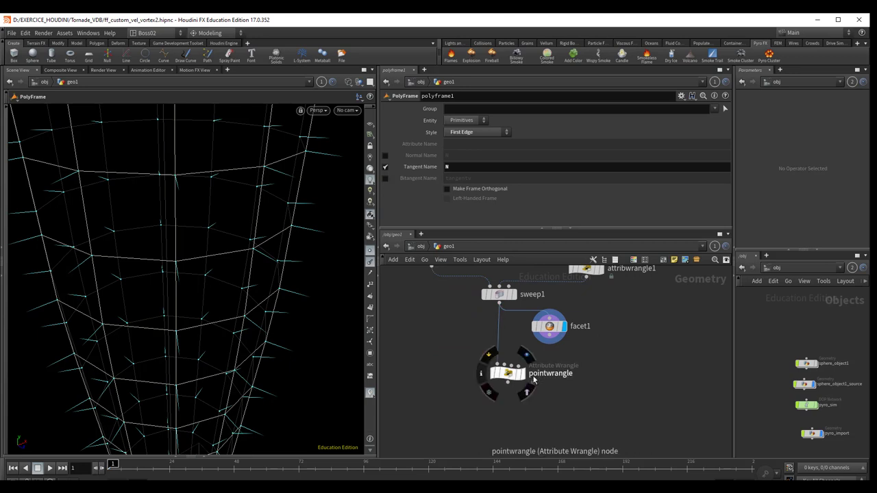
mouse_move(507, 373)
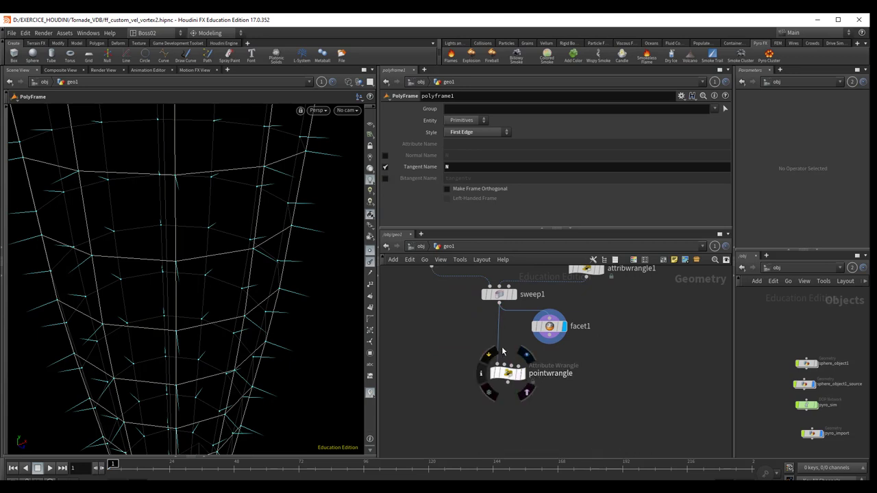
left_click(510, 294)
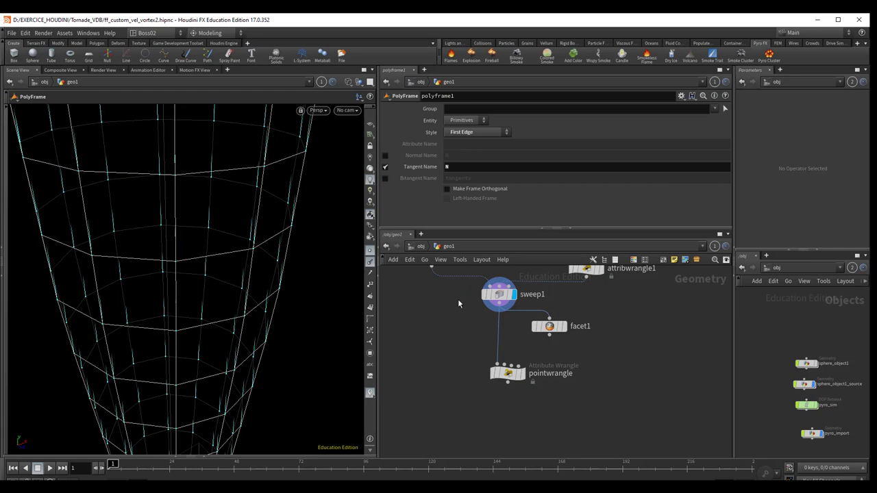
mouse_move(550, 326)
left_click(564, 328)
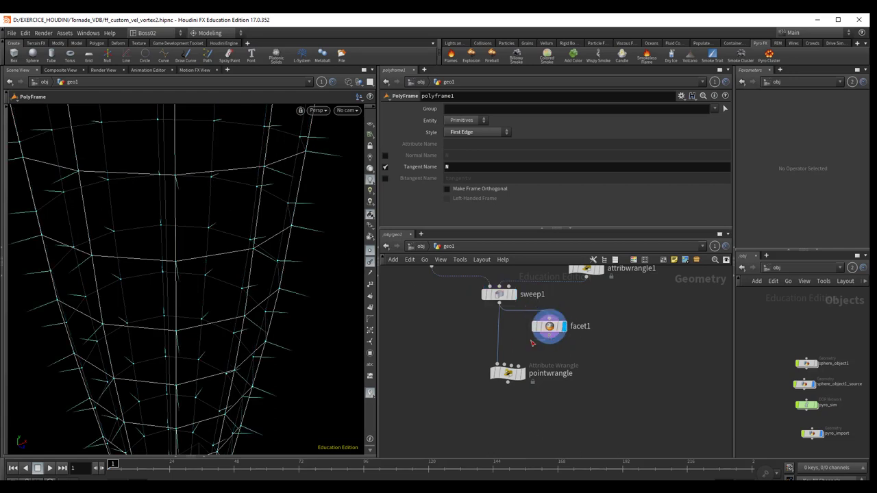
left_click_drag(549, 336, 506, 361)
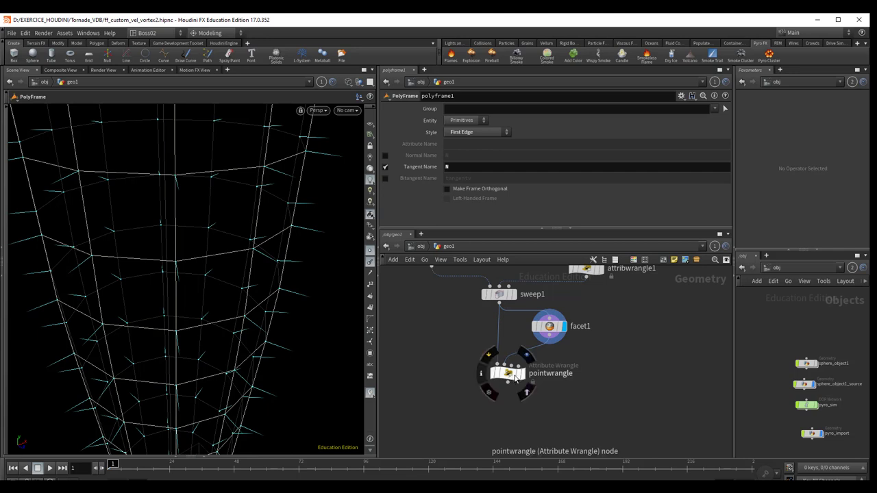
left_click(513, 377)
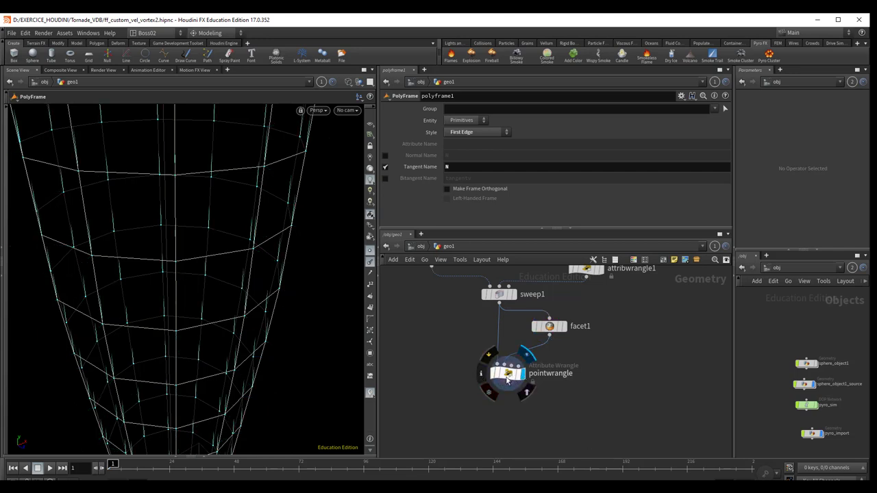
left_click(508, 379)
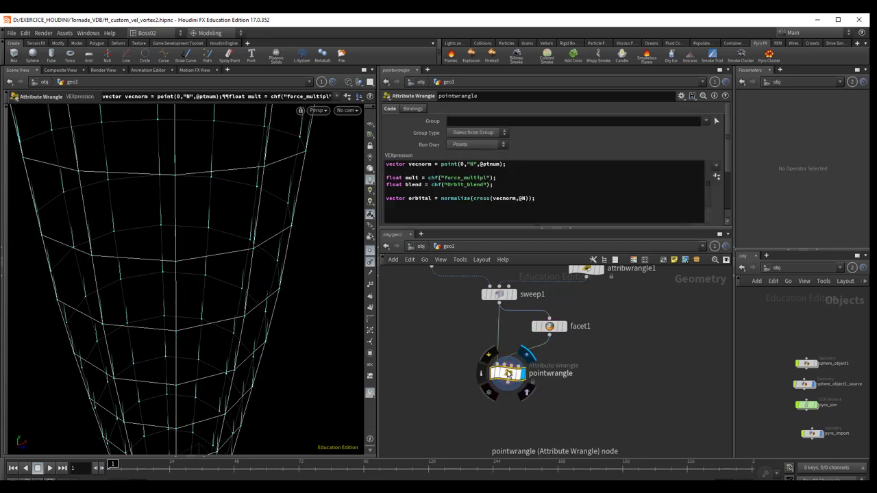
- Change the point() call to read N from input 1 instead of input 0
left_click(460, 164)
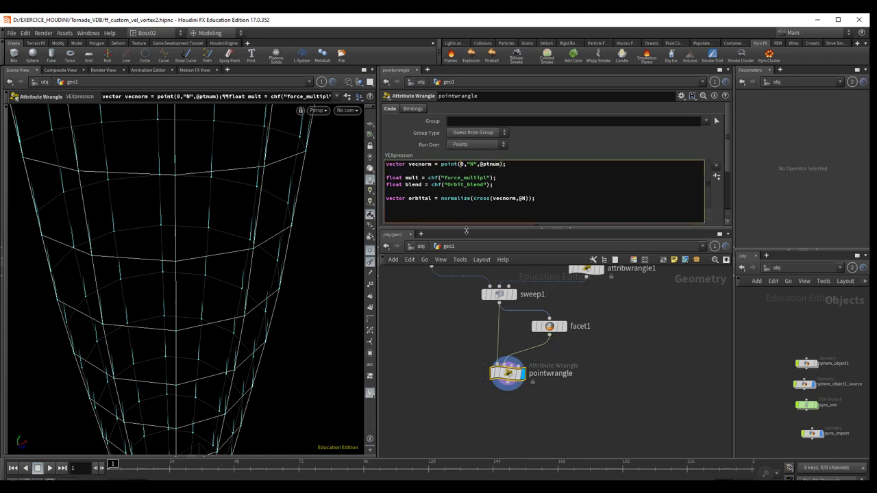
key("Delete")
type("1")
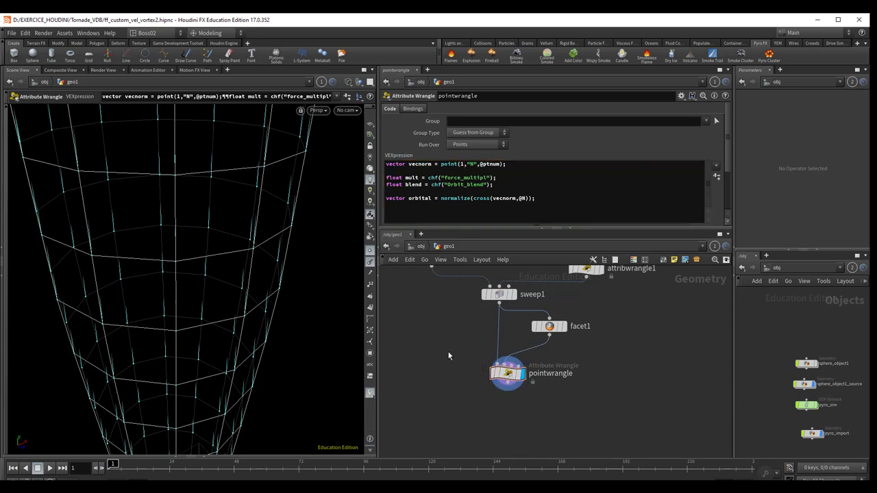
- Append '@N = orbital;' to the pointwrangle code, apply it, and orbit to inspect the orbital normals
left_click(507, 374)
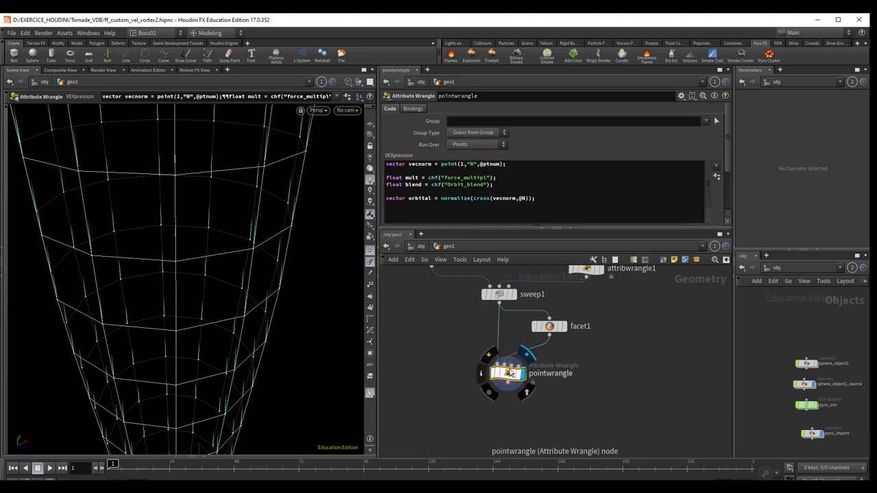
left_click(543, 198)
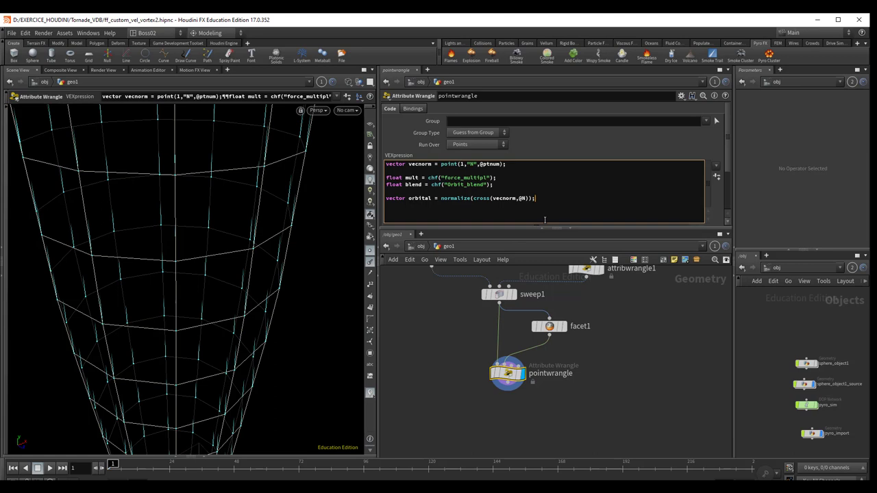
key("Return")
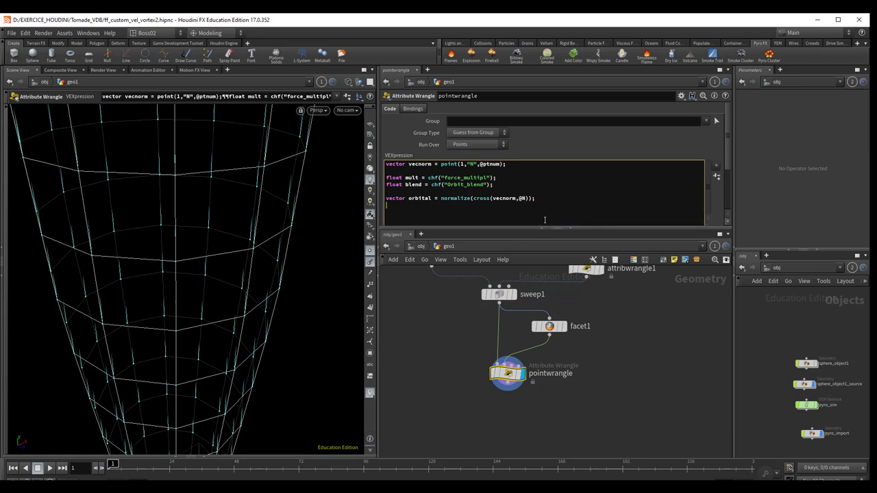
type("@N ")
type("= ")
type("orbit")
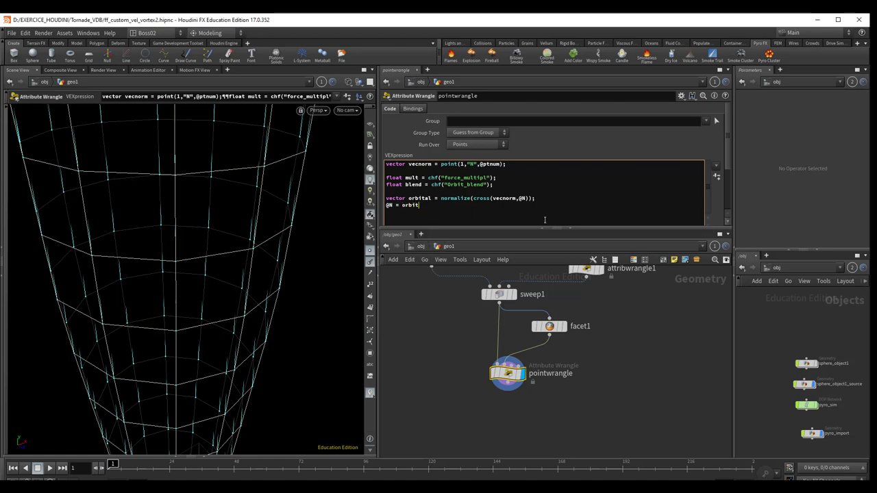
type("al;")
left_click(443, 335)
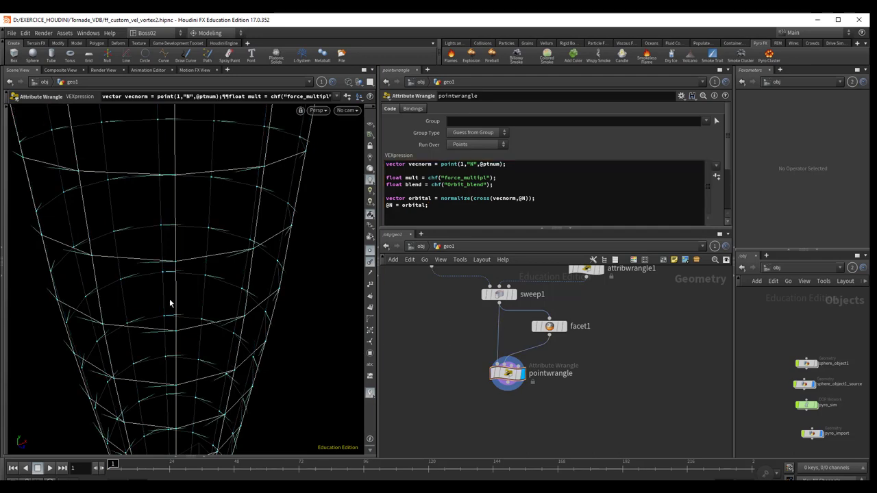
key("Escape")
mouse_move(166, 308)
left_mouse_down()
mouse_move(217, 299)
mouse_move(162, 258)
left_mouse_up()
key("Return")
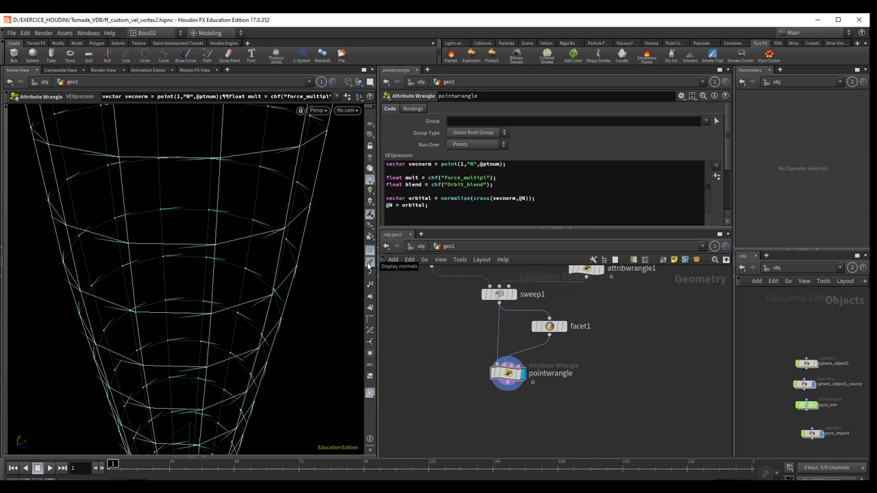
key("Escape")
mouse_move(152, 255)
left_mouse_down()
mouse_move(154, 281)
mouse_move(178, 253)
mouse_move(210, 256)
mouse_move(159, 258)
left_mouse_up()
key("Return")
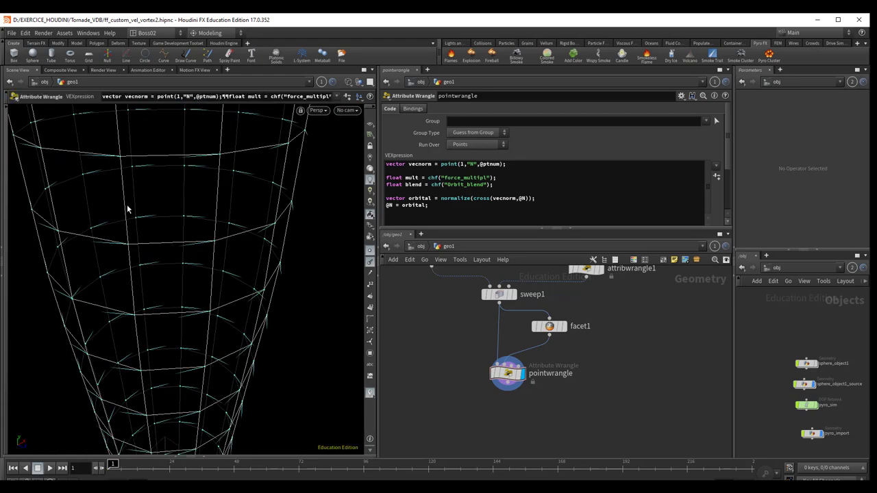
left_click(514, 295)
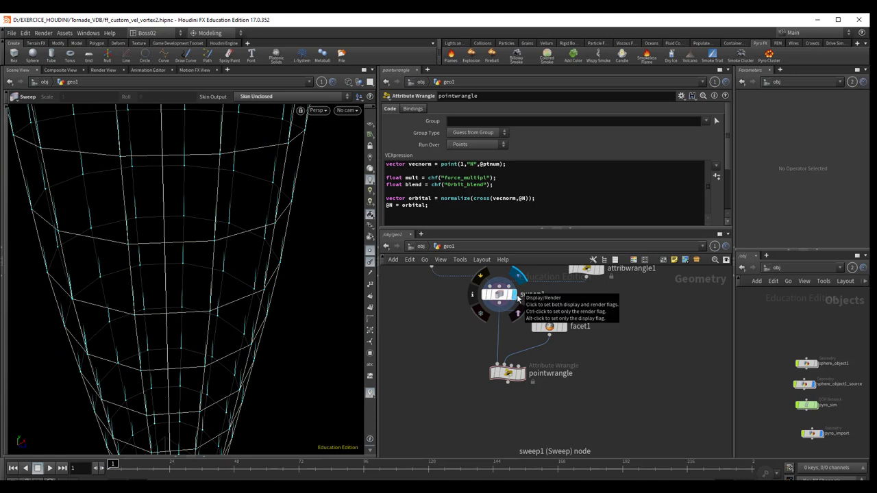
mouse_move(549, 326)
left_click(569, 332)
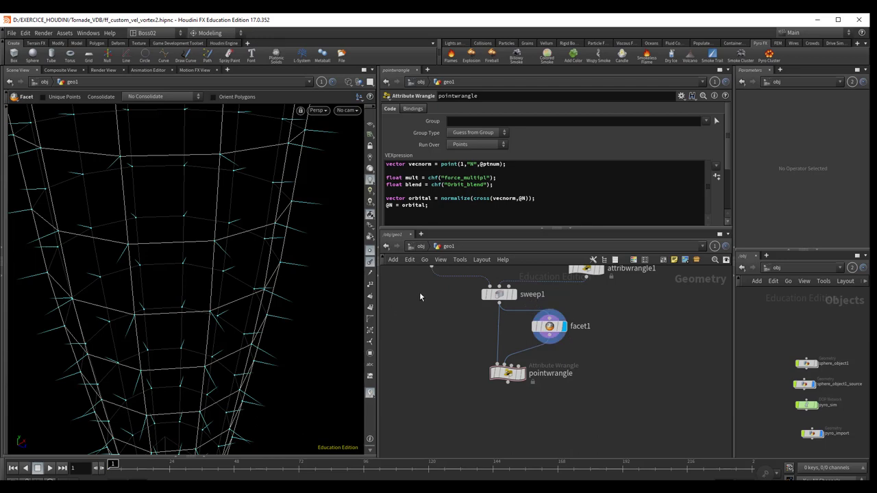
left_click(506, 374)
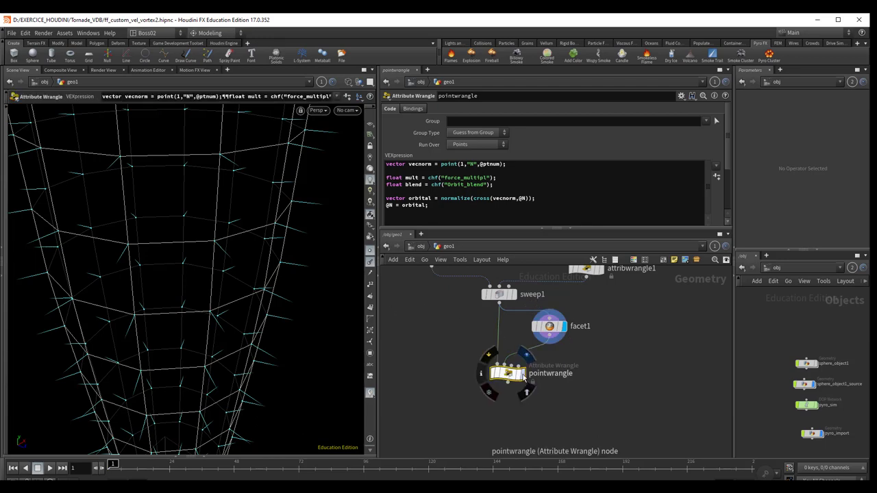
left_click(522, 374)
key("Escape")
mouse_move(146, 256)
left_mouse_down()
mouse_move(154, 287)
mouse_move(123, 329)
mouse_move(124, 291)
mouse_move(205, 298)
mouse_move(212, 309)
mouse_move(164, 299)
mouse_move(183, 300)
left_mouse_up()
key("Return")
key("Escape")
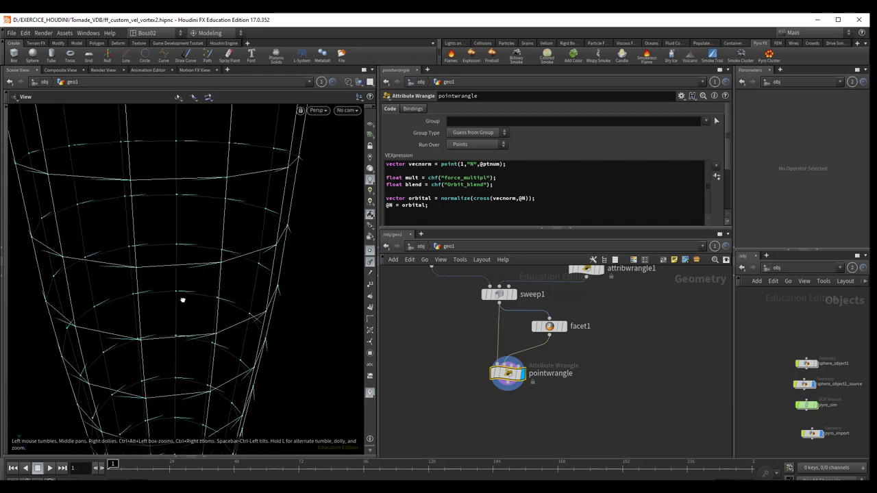
key("Return")
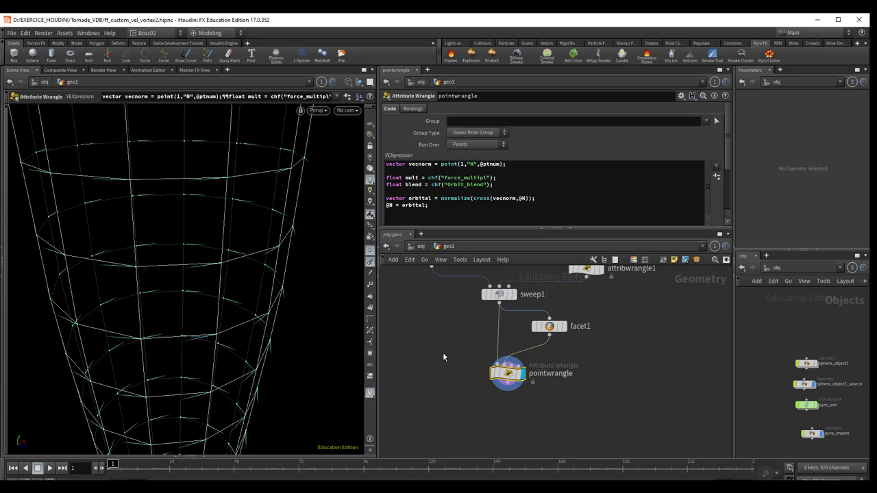
left_click(514, 298)
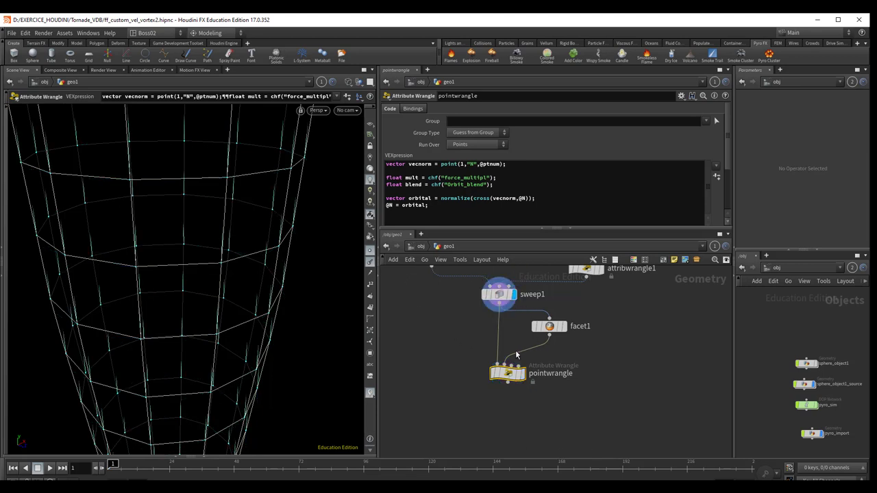
left_click(525, 383)
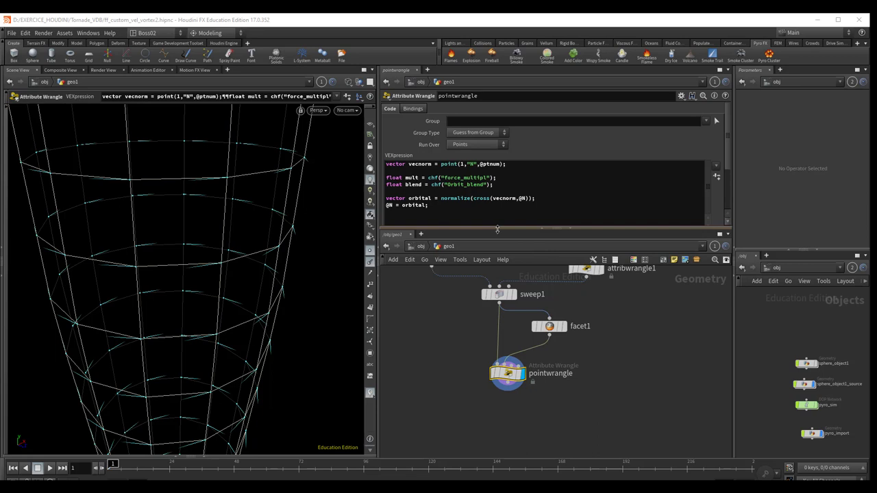
- Rewrite the normal assignment as '@N = lerp(orbital,@N,blend)*mult;'
left_click(403, 210)
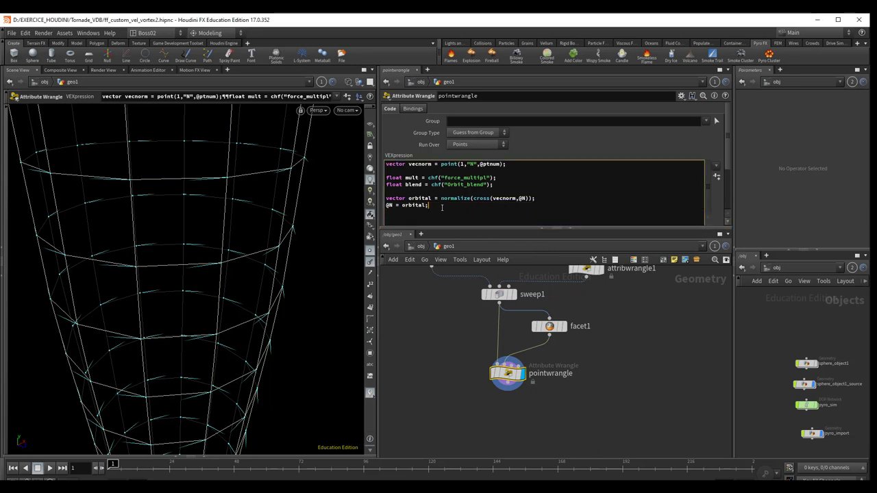
key("BackSpace")
key("BackSpace")
key("BackSpace")
key("BackSpace")
key("BackSpace")
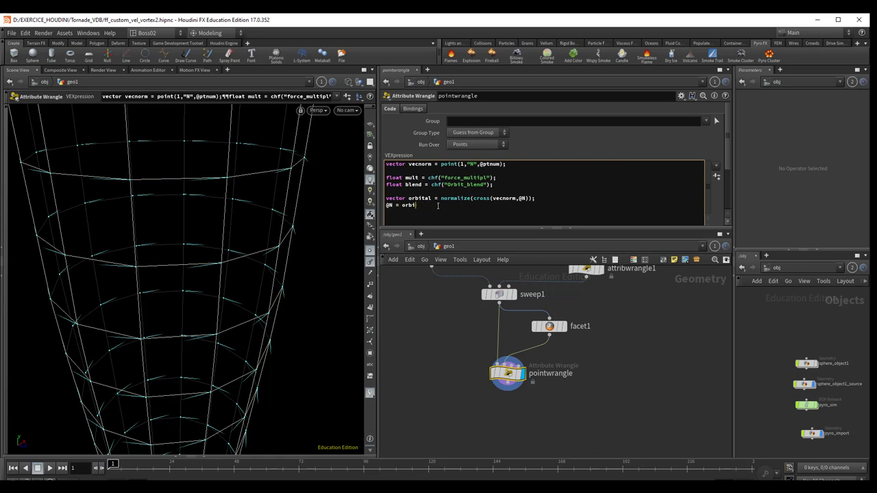
key("BackSpace")
key("BackSpace")
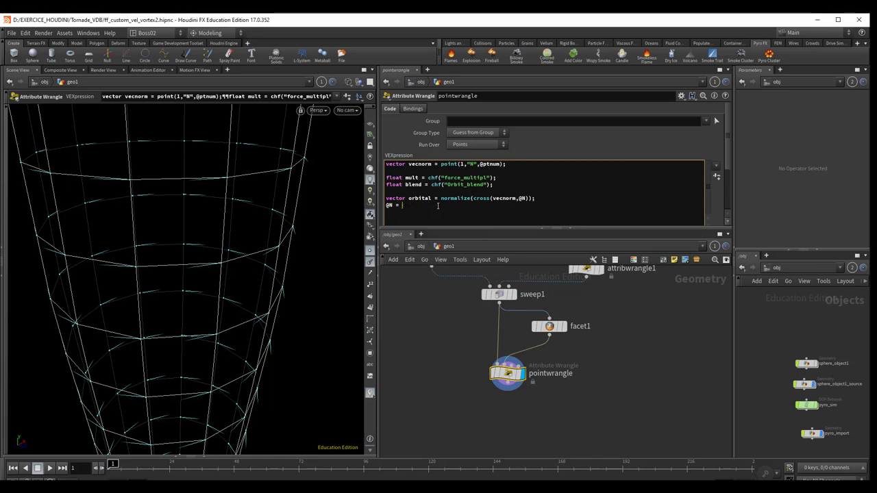
type("lerp")
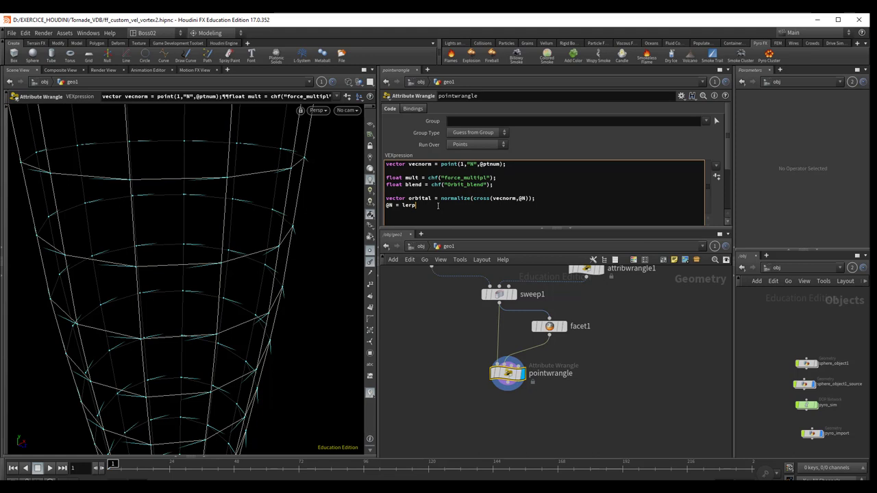
type("(orb")
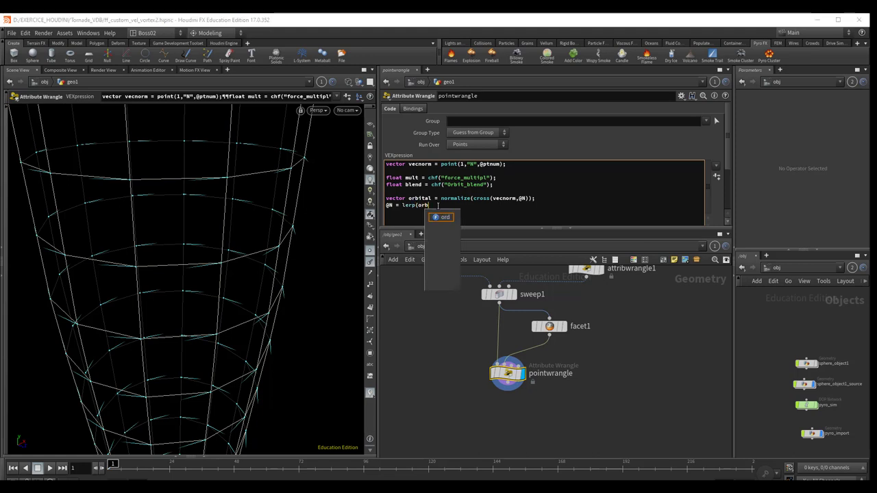
type("ita")
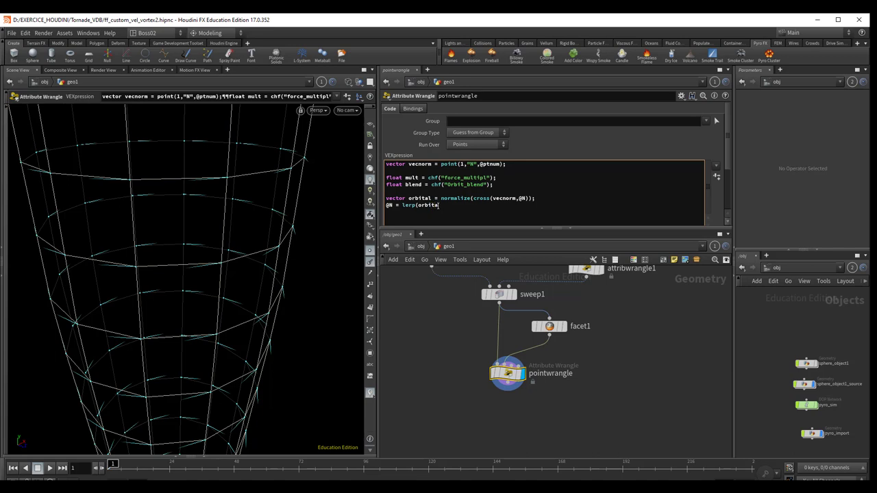
type("l,")
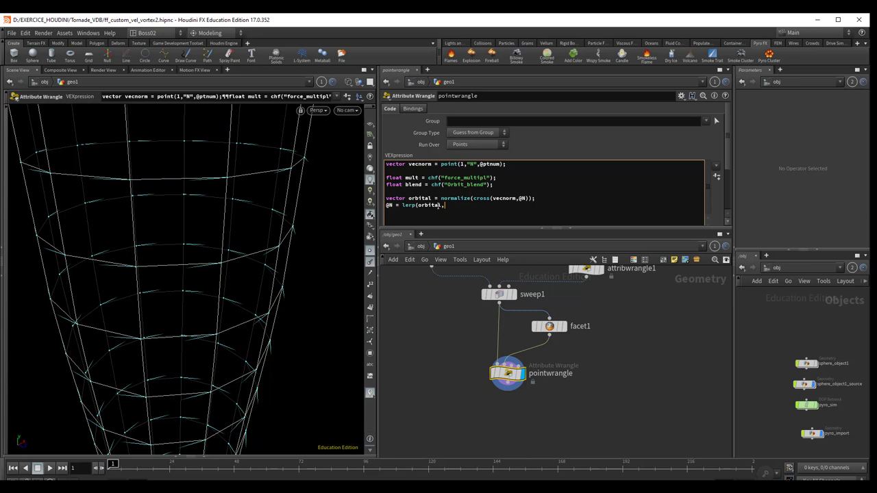
type("@N,")
type("blend")
type(")")
type("*")
type("mult")
type(";")
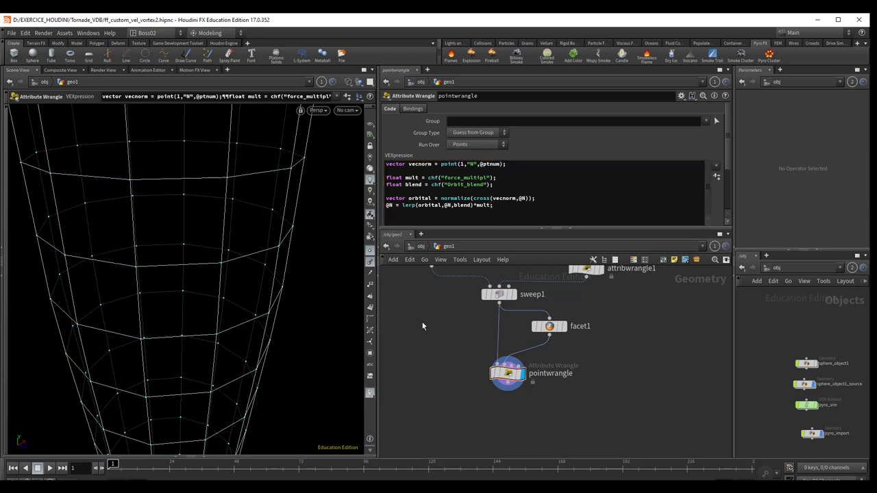
- Set Force Multipl to 3 and orbit to inspect the longer normals
left_click_drag(727, 160, 730, 213)
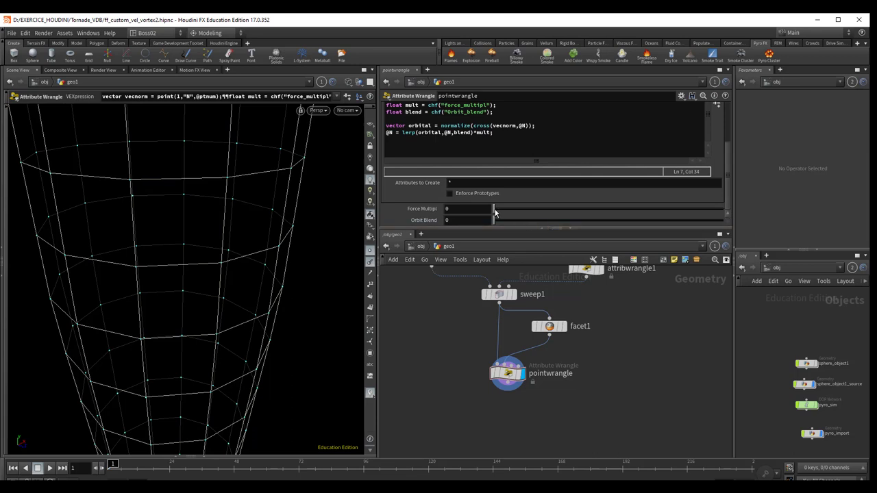
mouse_move(494, 213)
left_mouse_down()
mouse_move(600, 224)
mouse_move(732, 209)
left_mouse_up()
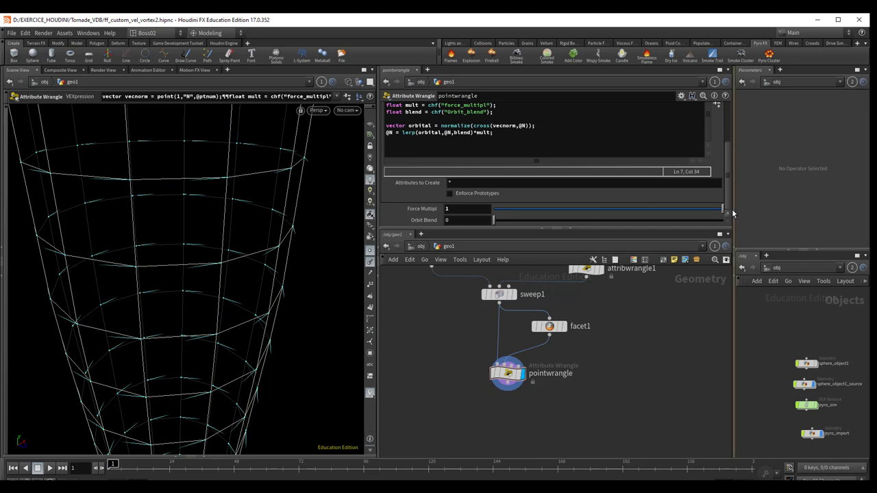
left_click(445, 209)
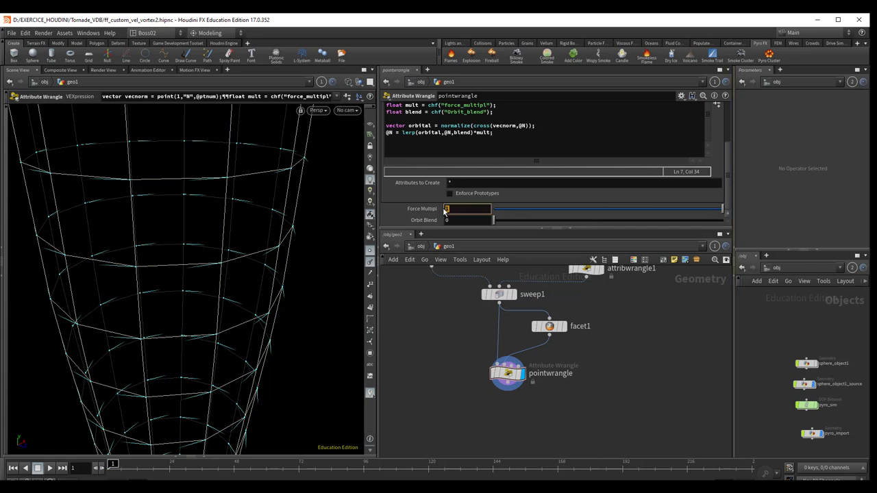
type("3")
key("Return")
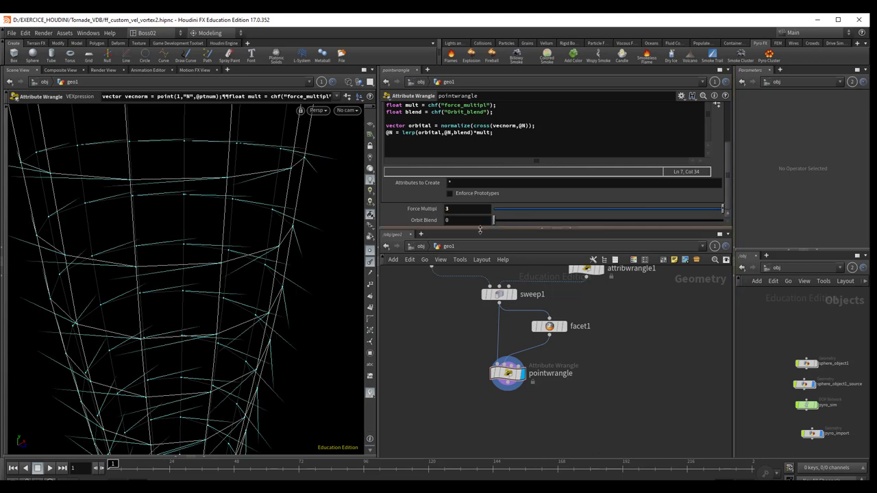
key("Escape")
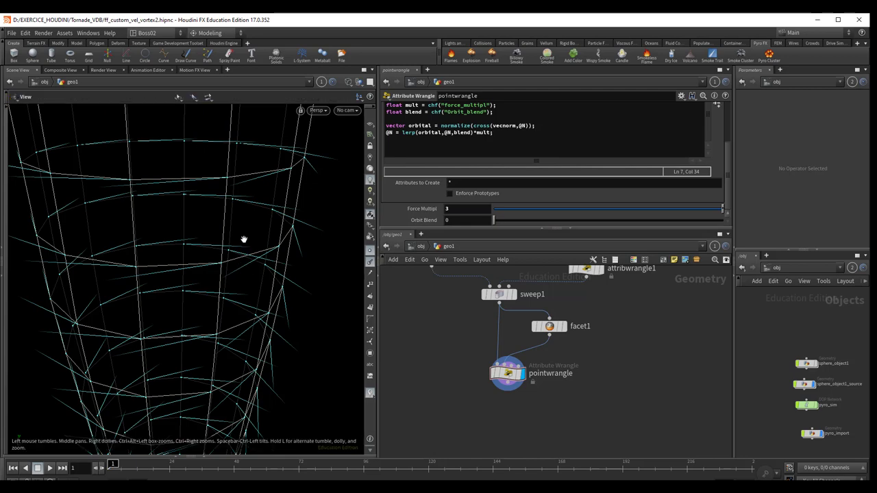
mouse_move(243, 239)
left_mouse_down()
mouse_move(233, 227)
mouse_move(315, 245)
left_mouse_up()
key("Return")
- Raise Orbit Blend to 1 and display sweep1's output for comparison
mouse_move(500, 217)
left_mouse_down()
mouse_move(581, 231)
mouse_move(511, 231)
mouse_move(718, 229)
left_mouse_up()
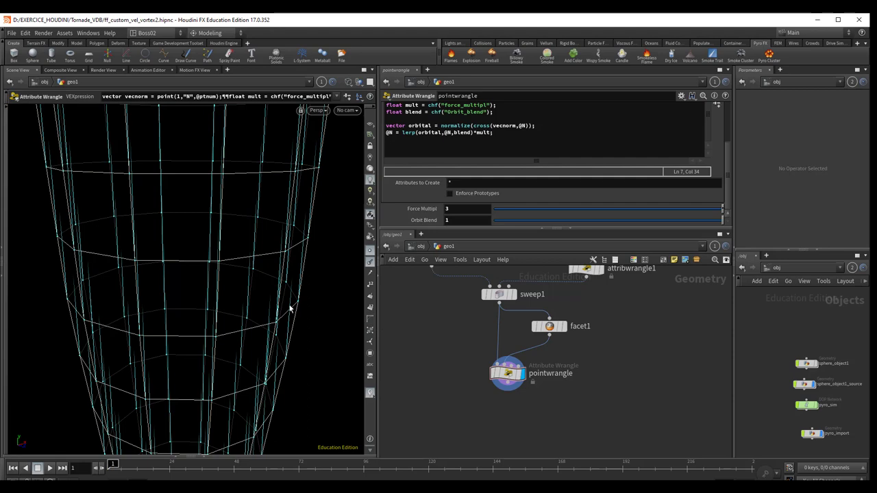
scroll(289, 309, "up", 1)
left_click(516, 299)
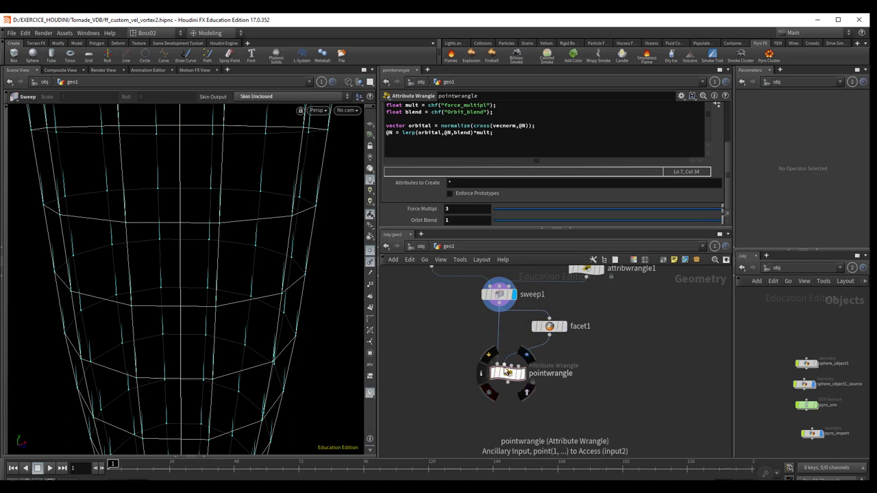
- Lower Orbit Blend from 1 to 0.228 and display pointwrangle's result again
scroll(729, 148, "up", 5)
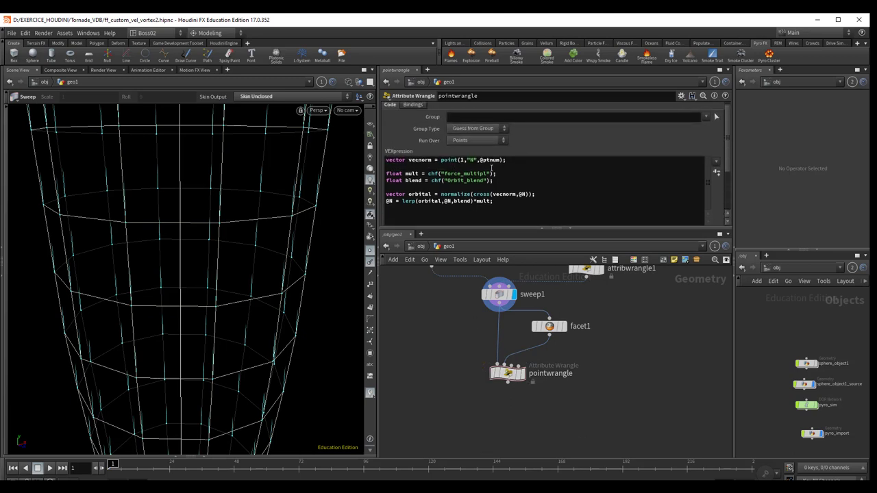
scroll(729, 168, "down", 2)
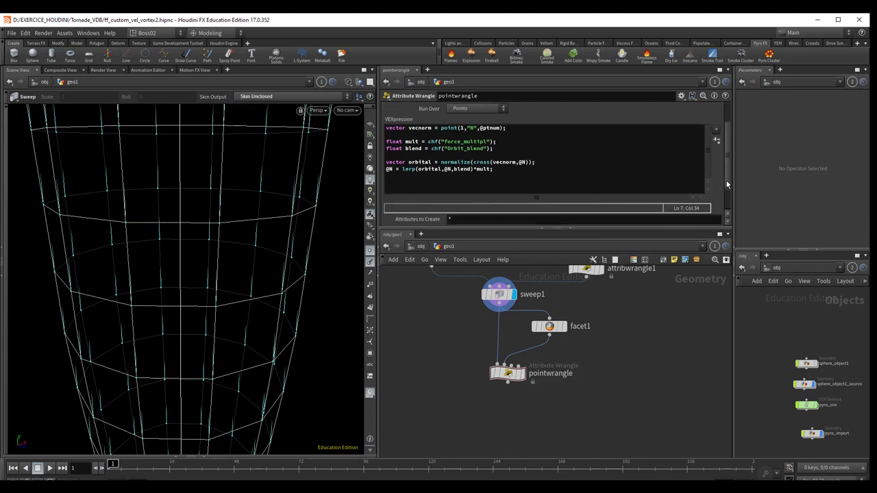
scroll(729, 170, "up", 1)
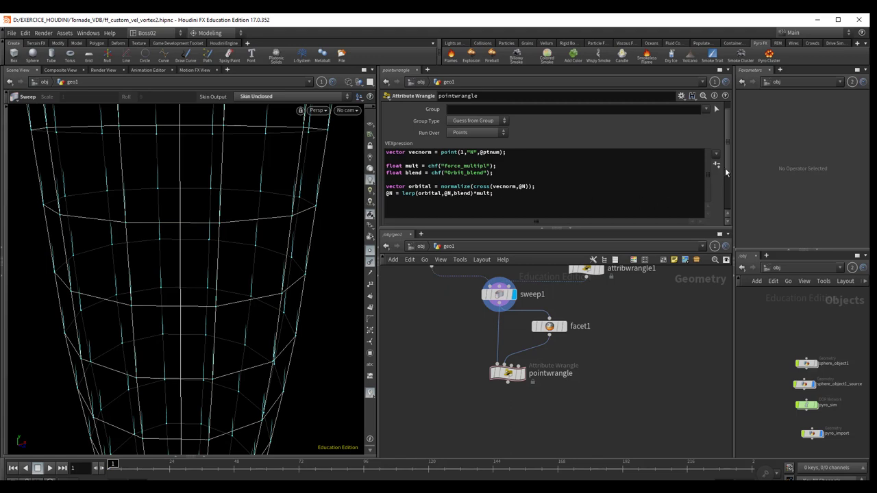
left_click_drag(724, 168, 727, 215)
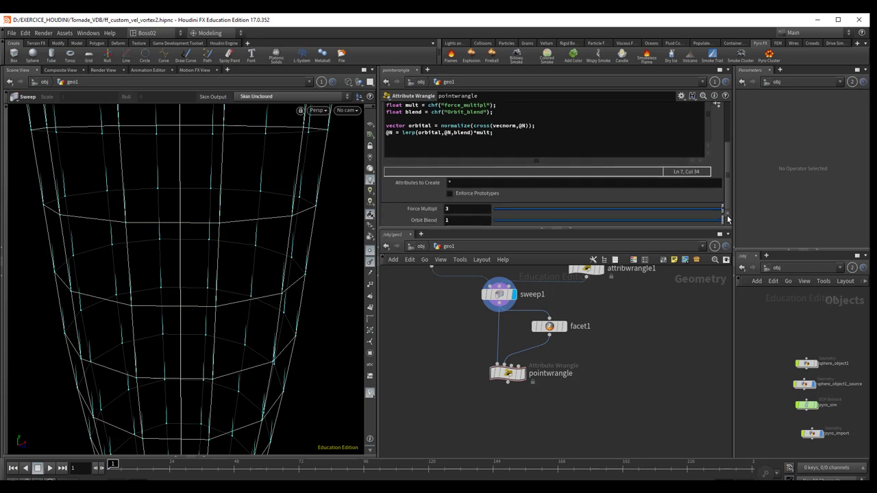
left_click_drag(642, 220, 545, 220)
left_click(522, 374)
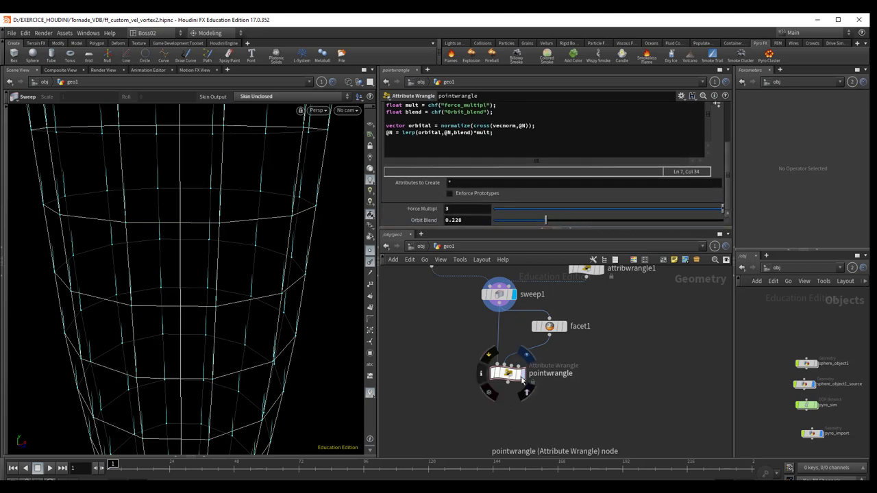
- Try Orbit Blend at 0 and -1 and Force Multipl near 0.72, then settle Orbit Blend at 0.423
left_click_drag(545, 223, 461, 226)
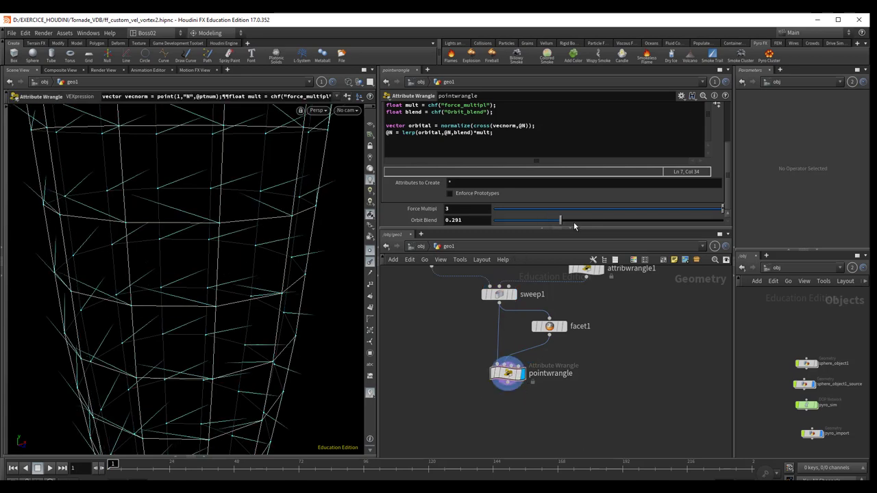
left_click(445, 220)
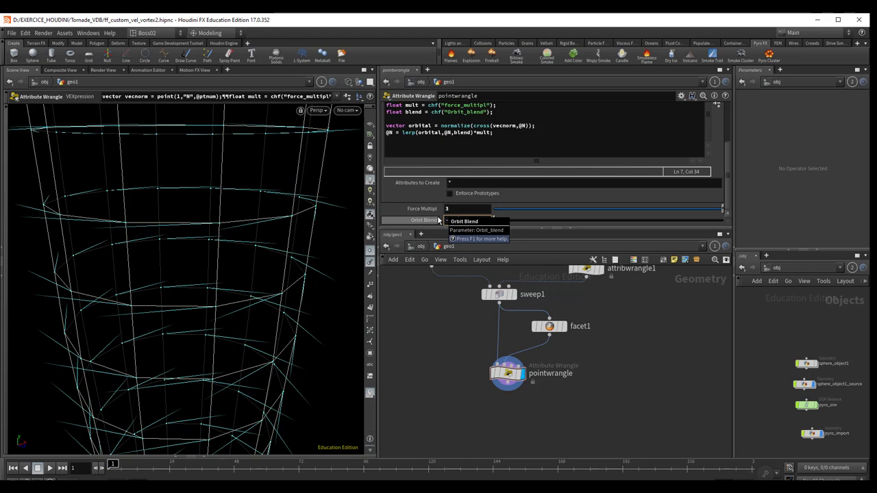
type("-1")
key("Return")
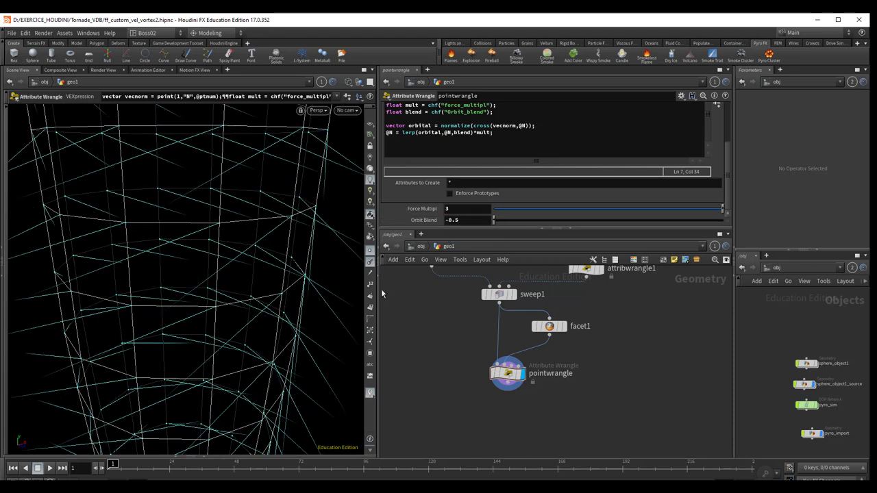
left_click_drag(633, 209, 659, 208)
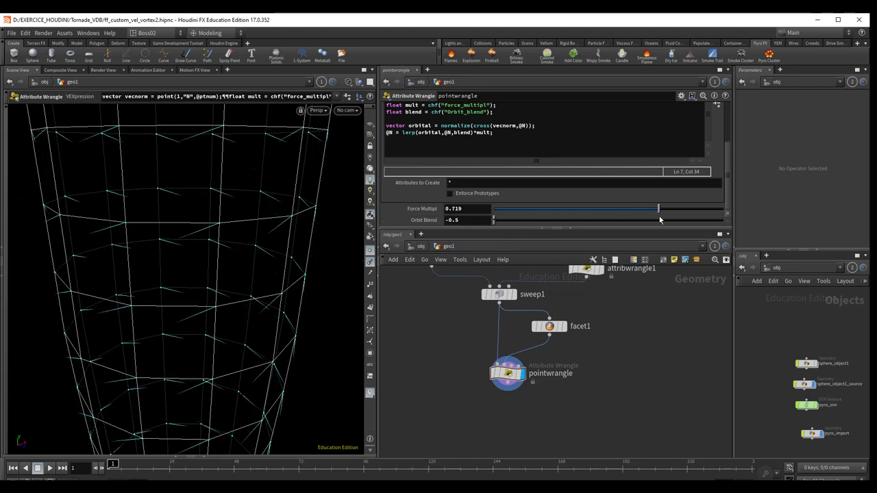
key("space")
mouse_move(267, 285)
left_mouse_down()
mouse_move(210, 251)
mouse_move(165, 327)
mouse_move(240, 305)
mouse_move(268, 281)
left_mouse_up()
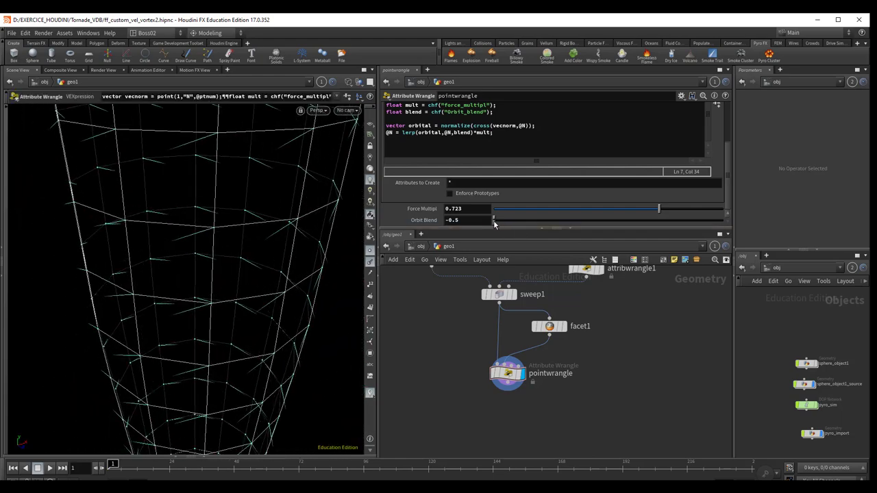
mouse_move(494, 223)
left_mouse_down()
mouse_move(481, 229)
mouse_move(668, 225)
mouse_move(607, 225)
mouse_move(590, 252)
left_mouse_up()
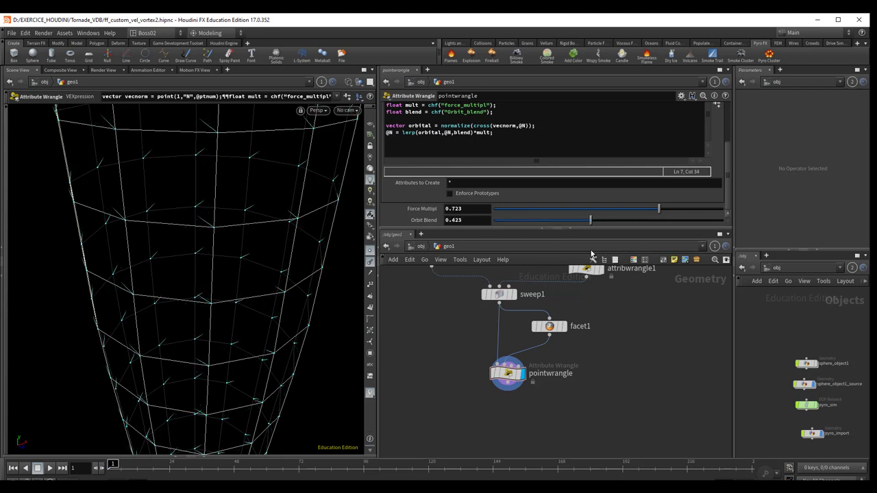
mouse_move(658, 208)
left_mouse_down()
mouse_move(687, 219)
mouse_move(695, 239)
left_mouse_up()
- Set Force Multipl to 2 and frame the whole tornado funnel from the side and above
double_click(467, 209)
type("2")
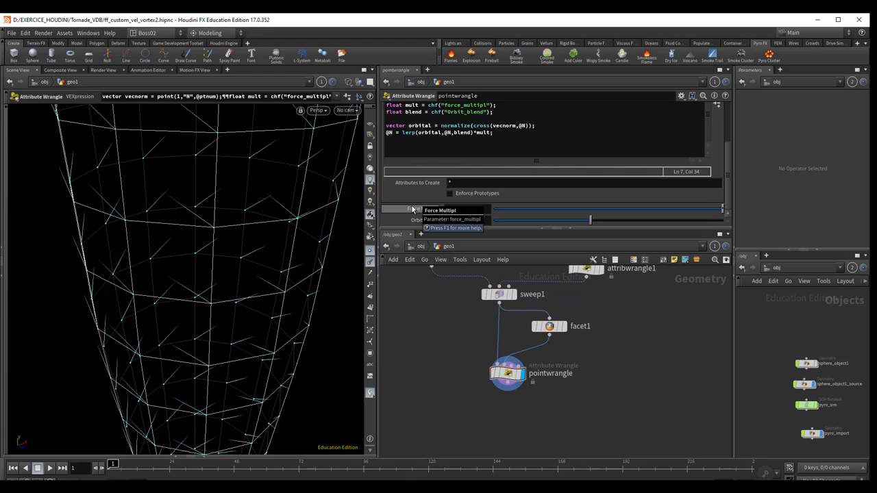
key("Return")
key("Escape")
left_click_drag(238, 303, 227, 260)
mouse_move(200, 258)
middle_mouse_down()
mouse_move(281, 340)
mouse_move(192, 262)
middle_mouse_up()
mouse_move(192, 262)
left_mouse_down()
mouse_move(254, 308)
mouse_move(208, 319)
mouse_move(193, 165)
left_mouse_up()
left_click_drag(196, 300, 186, 292)
key("Escape")
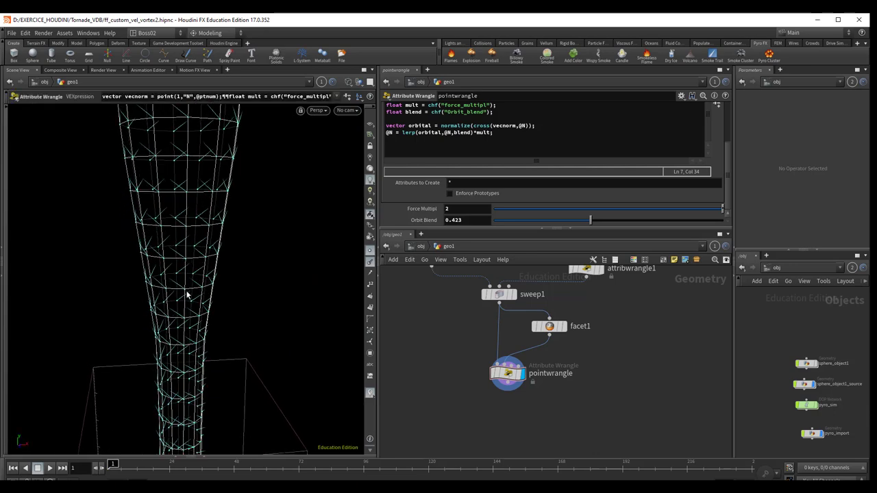
key("Escape")
mouse_move(192, 343)
left_mouse_down()
mouse_move(186, 411)
mouse_move(184, 371)
left_mouse_up()
key("Return")
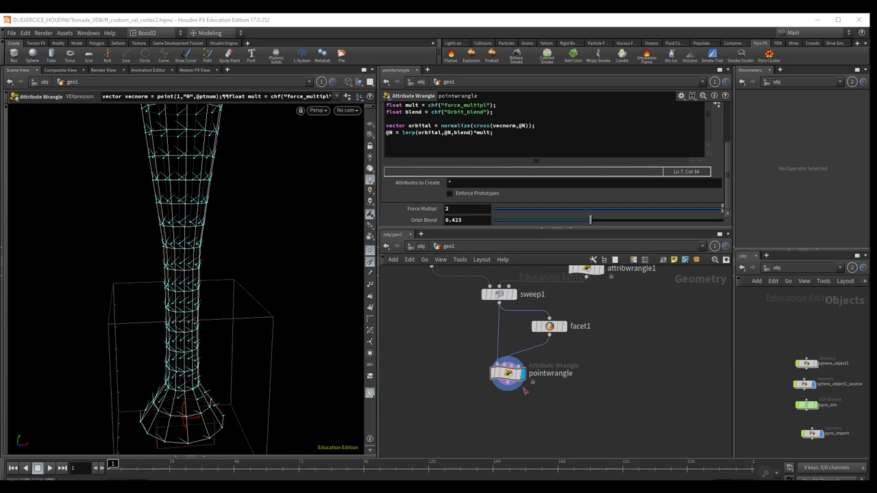
- Wire a Pyro Source node after pointwrangle and set its Mode to Surface Scatter
left_click_drag(510, 385, 511, 427)
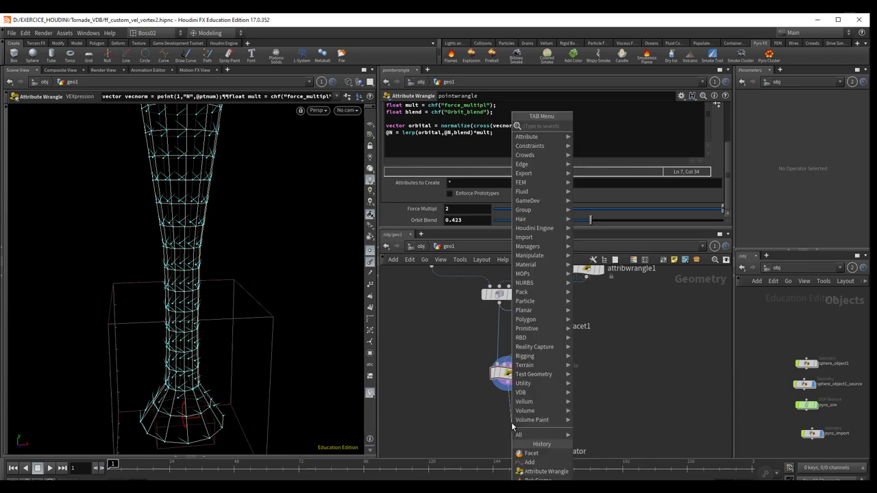
type("pyro")
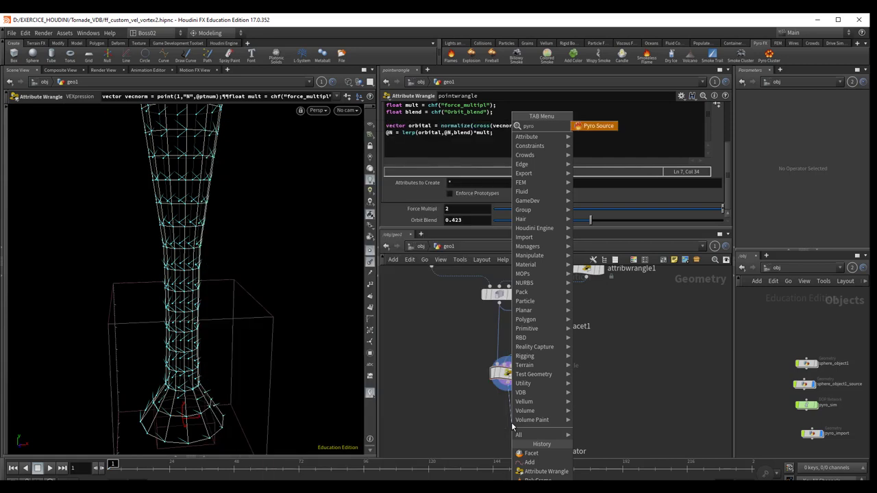
left_click(599, 126)
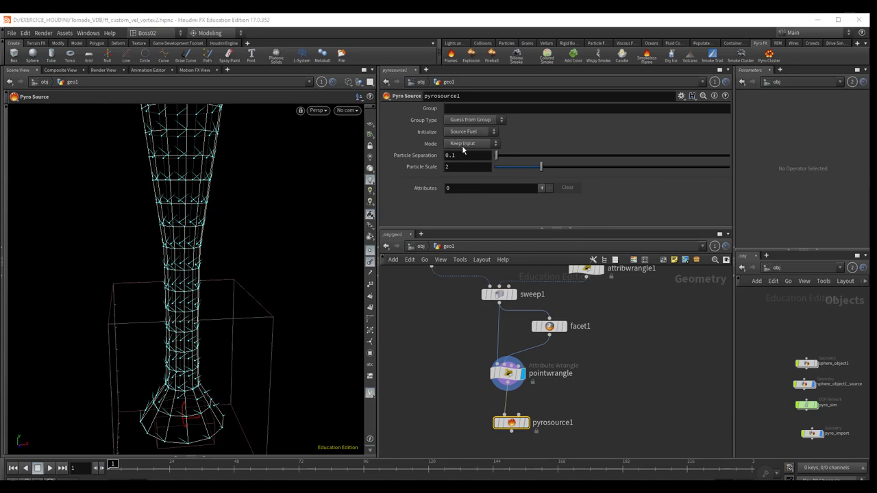
left_click(462, 145)
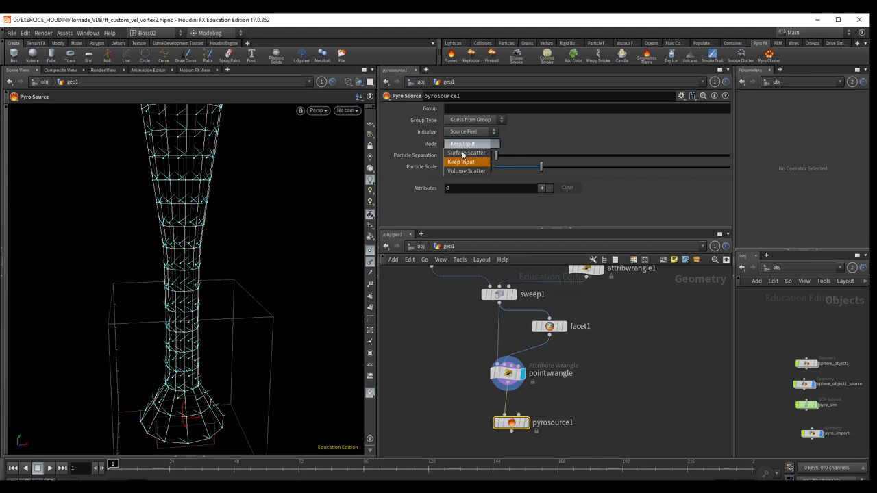
left_click(461, 154)
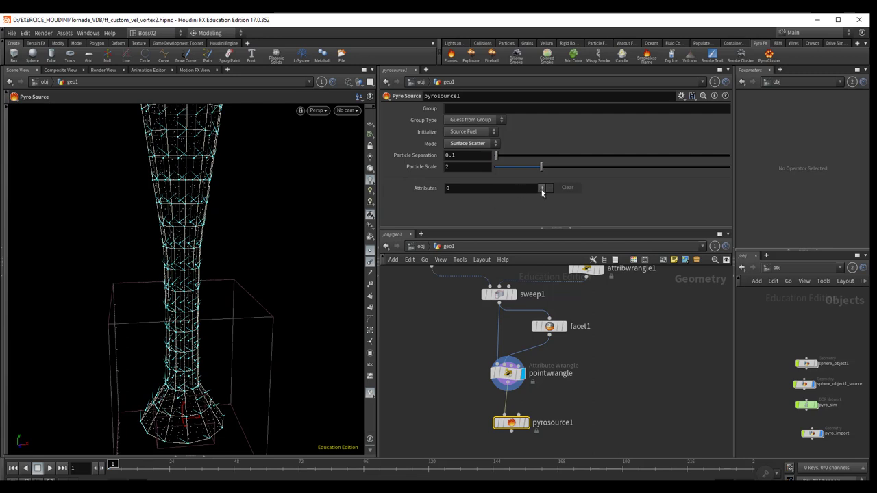
- Add a source attribute on pyrosource1 and set it to Velocity
left_click(541, 188)
left_click(478, 197)
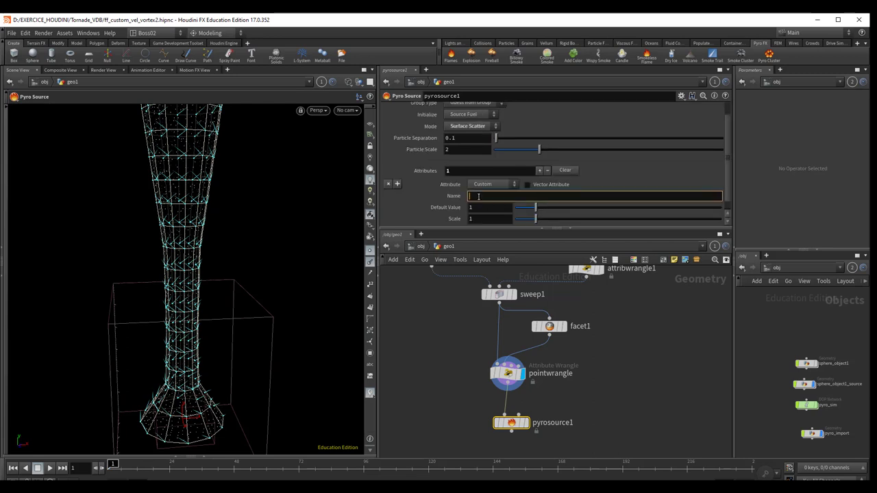
left_click(491, 185)
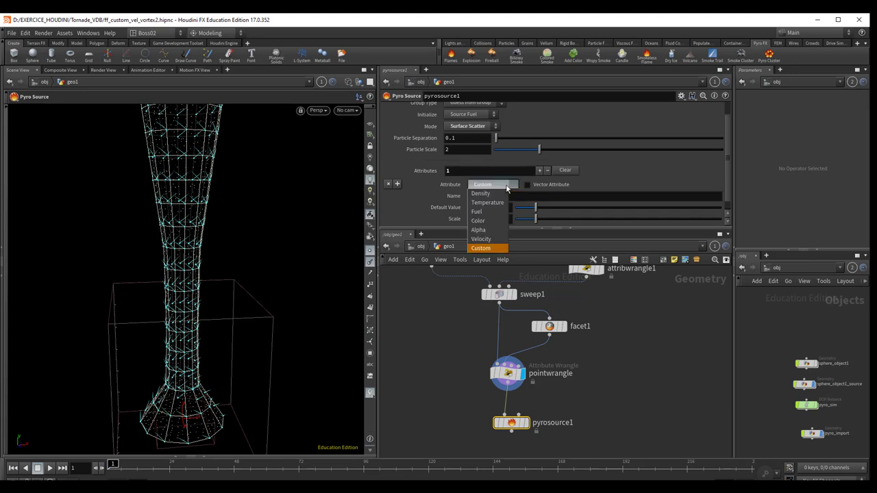
left_click(482, 239)
- Test Particle Separation at 0.2, then return it to 0.1 while orbiting the tube
scroll(422, 197, "down", 1)
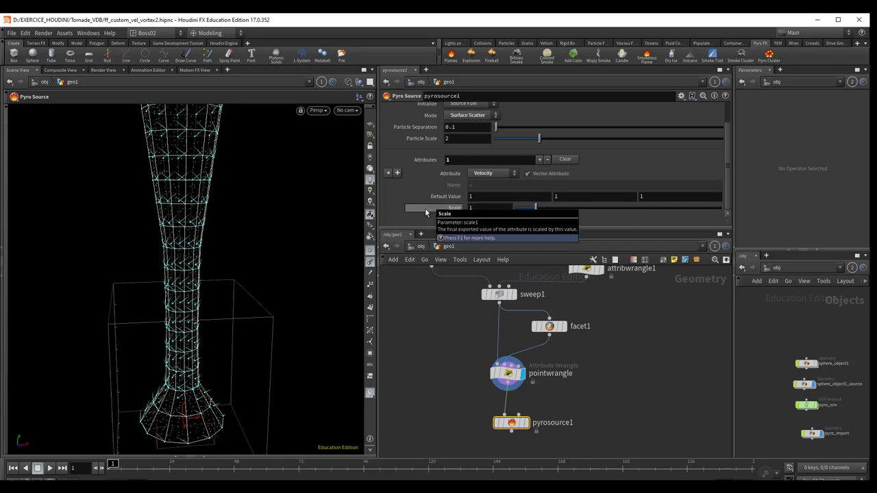
scroll(426, 208, "up", 1)
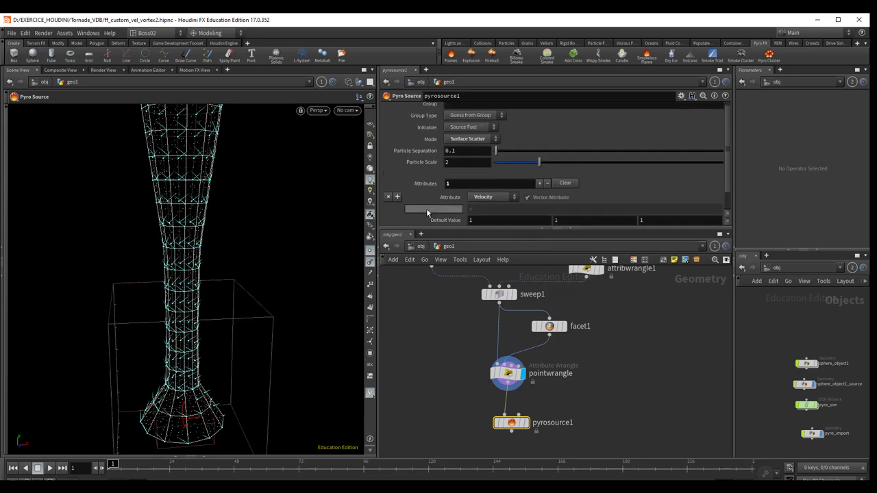
left_click(463, 152)
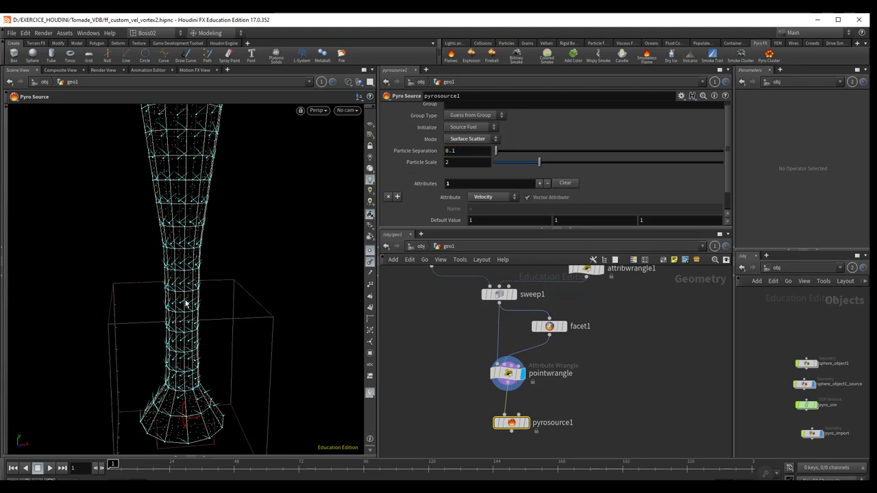
key("Escape")
mouse_move(186, 303)
left_mouse_down()
mouse_move(189, 317)
mouse_move(183, 295)
mouse_move(227, 248)
mouse_move(205, 264)
left_mouse_up()
scroll(183, 296, "up", 3)
scroll(183, 298, "up", 2)
scroll(185, 294, "up", 3)
scroll(182, 280, "up", 3)
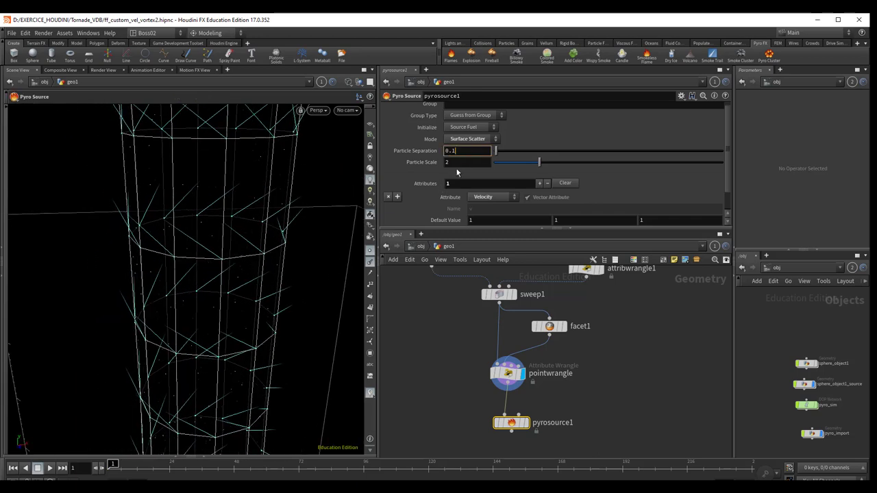
key("BackSpace")
type("2")
key("Return")
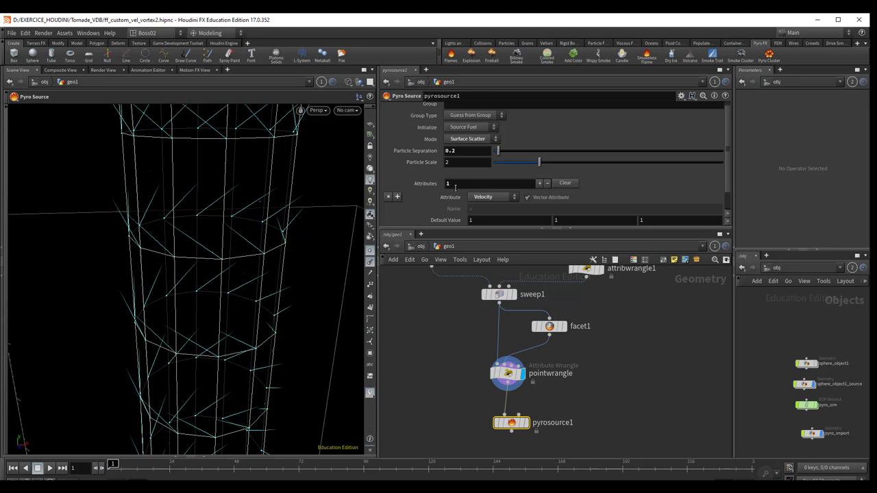
left_click(463, 151)
key("BackSpace")
type("1")
key("Return")
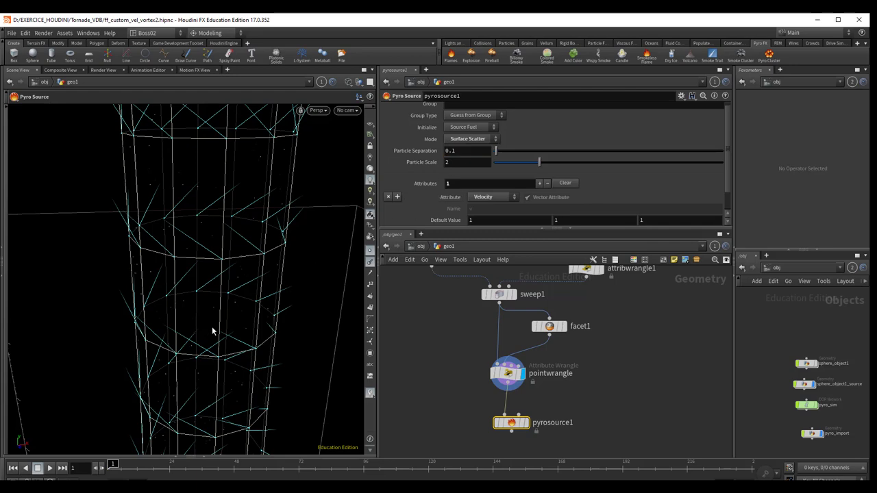
key("Escape")
mouse_move(212, 326)
left_mouse_down()
mouse_move(233, 298)
mouse_move(267, 289)
mouse_move(235, 315)
mouse_move(288, 310)
left_mouse_up()
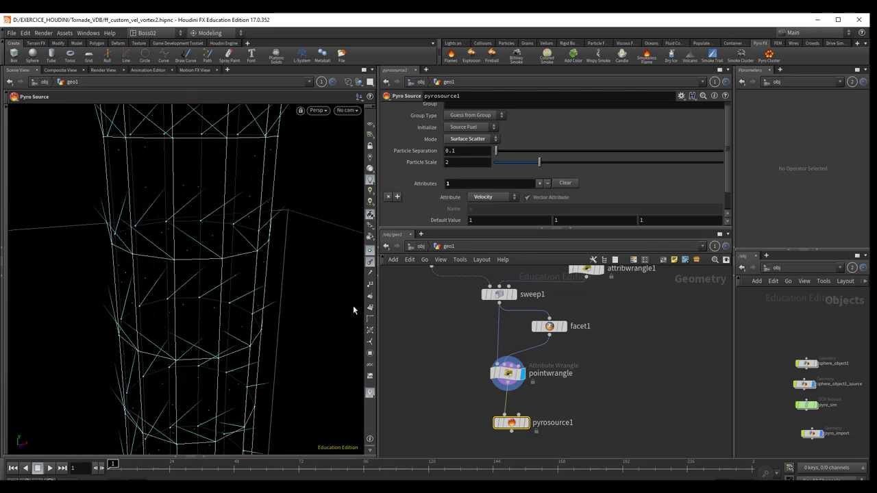
- Set Initialize to Source Smoke and delete the Density and Temperature attribute rows
left_click(460, 129)
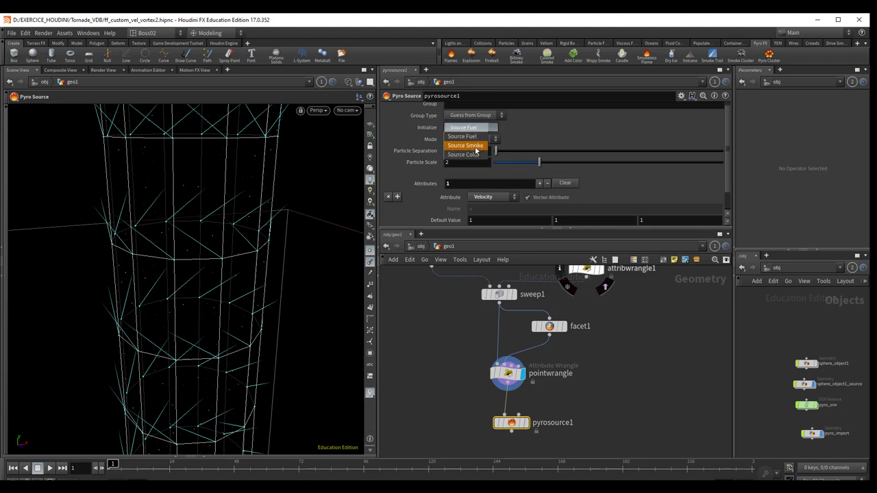
left_click(475, 146)
scroll(479, 134, "up", 1)
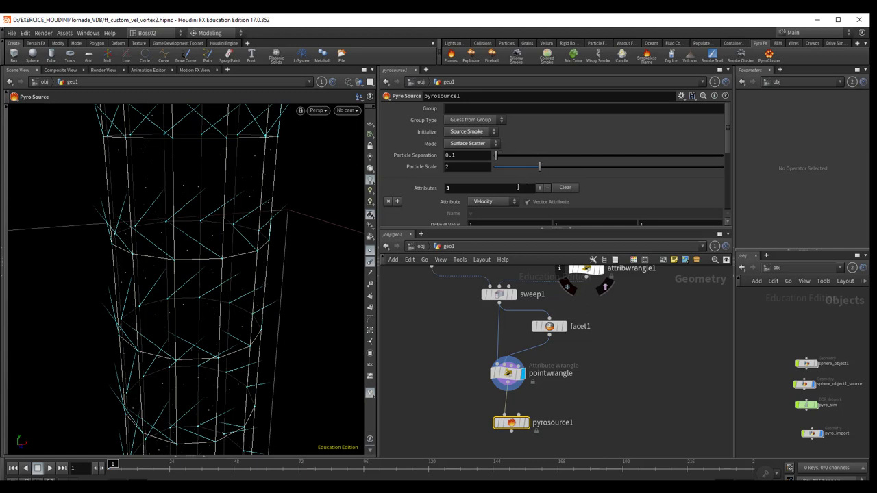
scroll(518, 187, "down", 1)
scroll(574, 192, "down", 1)
scroll(538, 195, "down", 1)
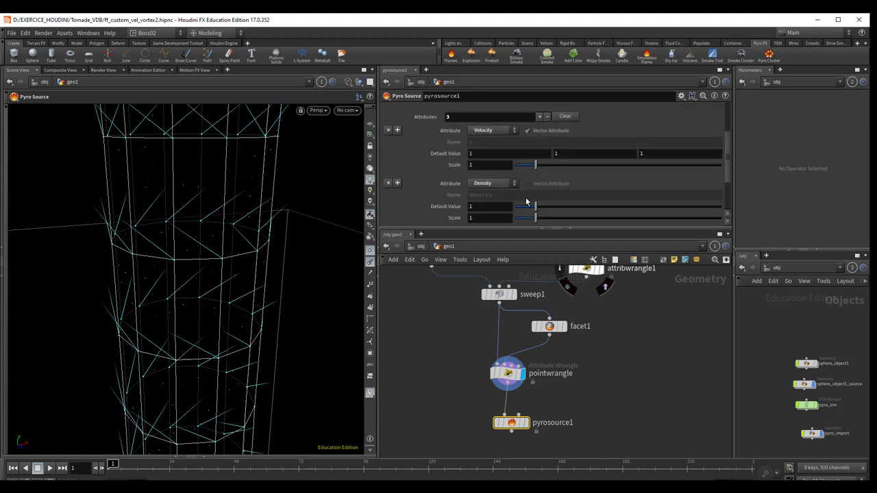
scroll(425, 189, "down", 1)
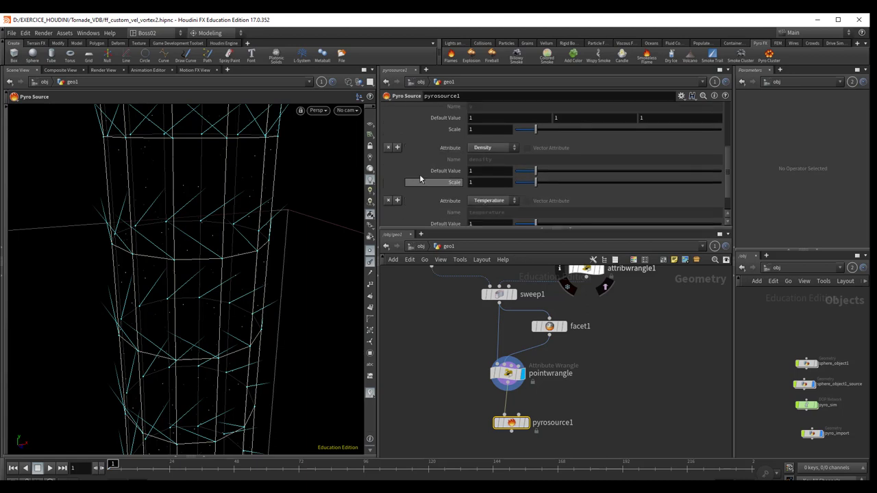
left_click(388, 147)
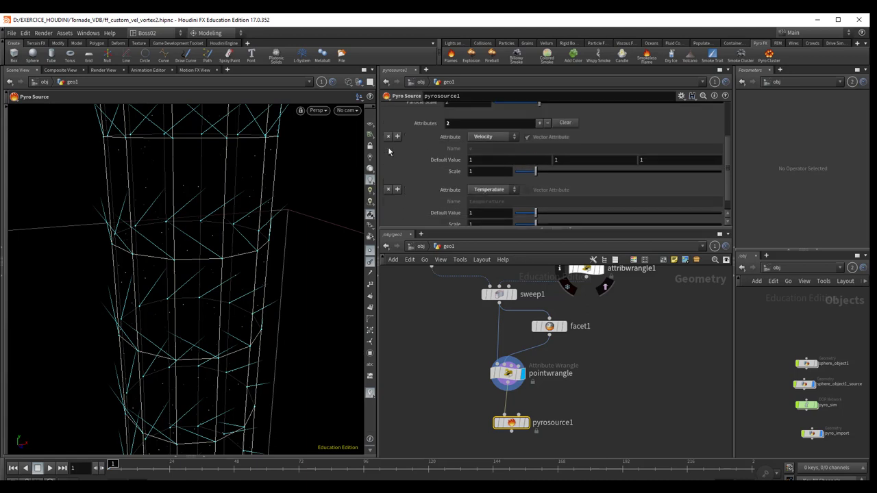
left_click(387, 189)
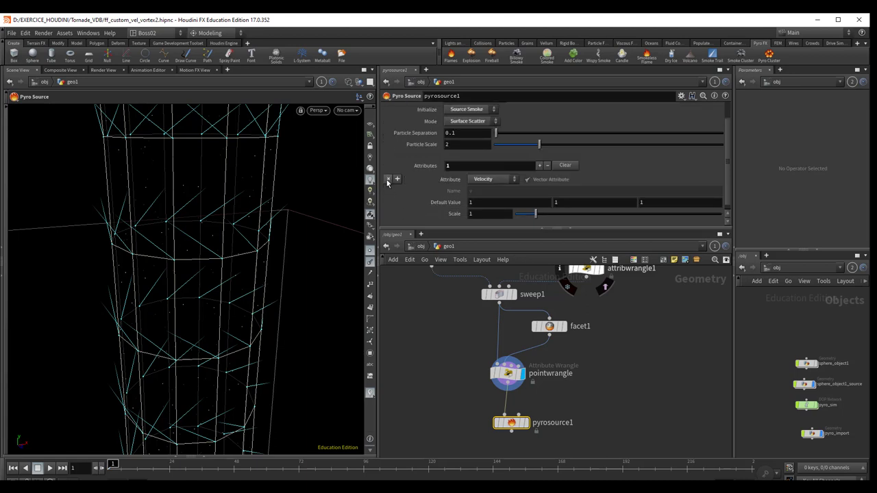
scroll(395, 192, "up", 1)
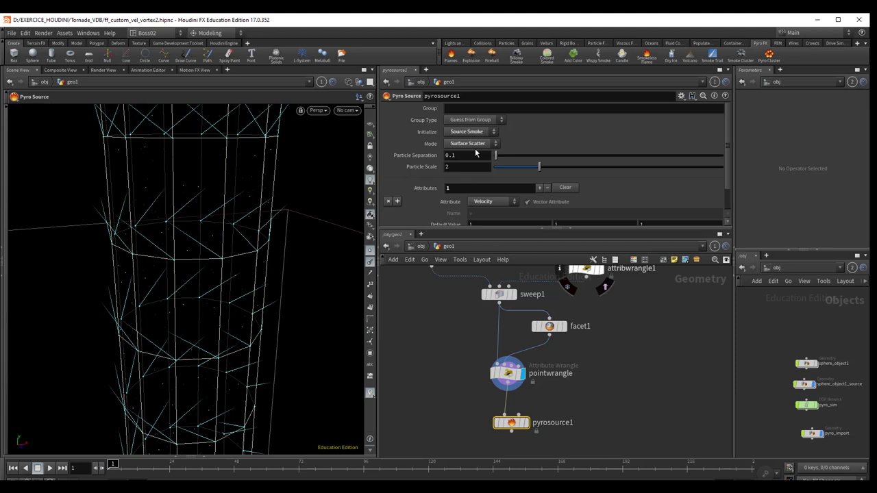
scroll(431, 211, "down", 1)
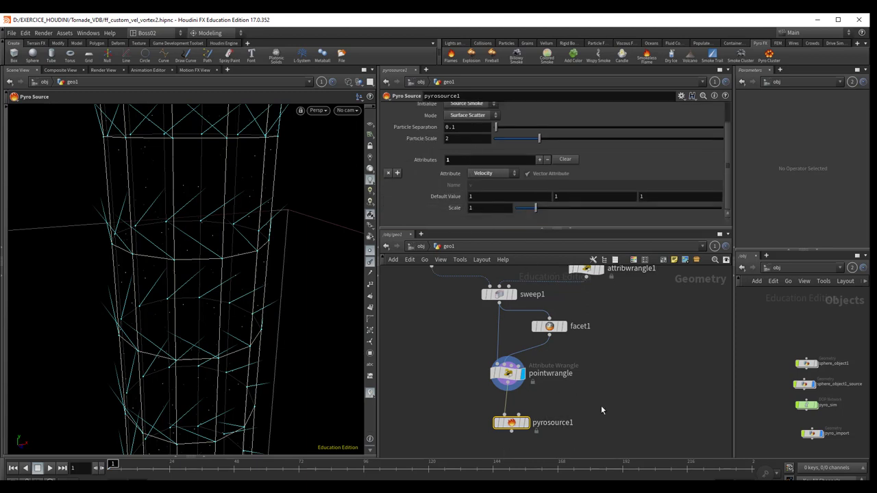
- Add an Attribute Wrangle after pyrosource1 and enter '@v = @N;' as its VEX code
middle_click_drag(560, 435, 564, 359)
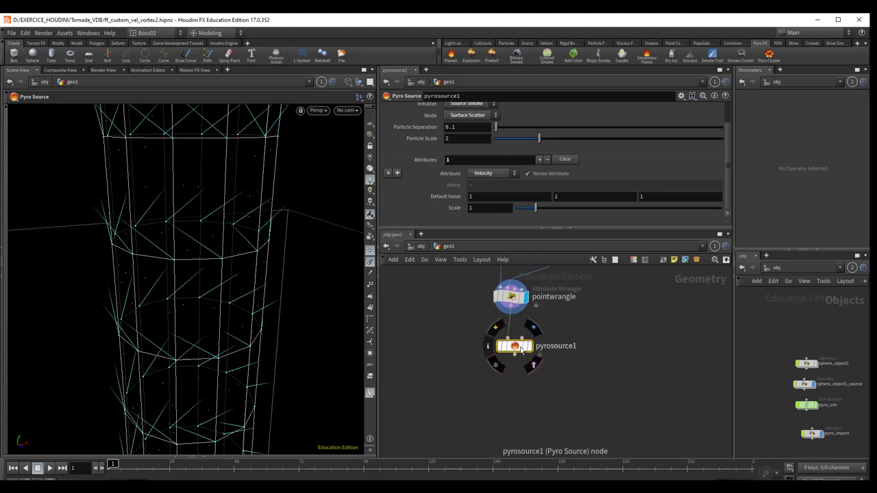
left_click_drag(519, 347, 519, 334)
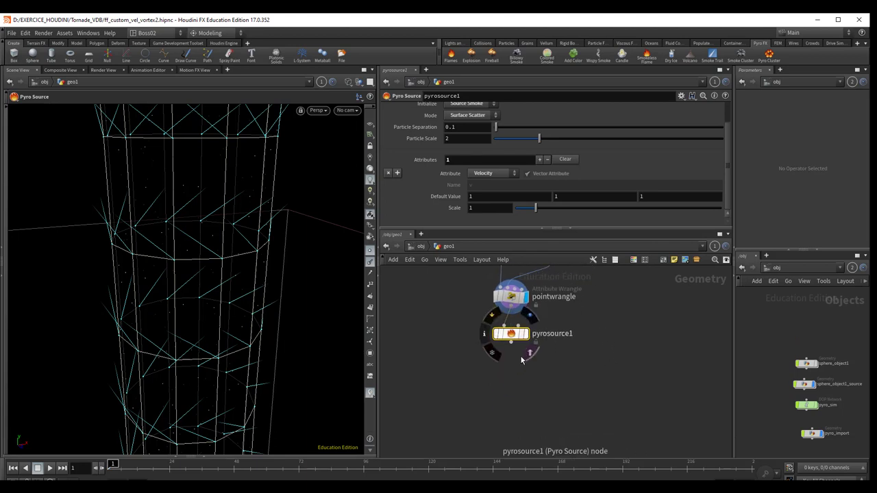
left_click(526, 355)
left_click(512, 387)
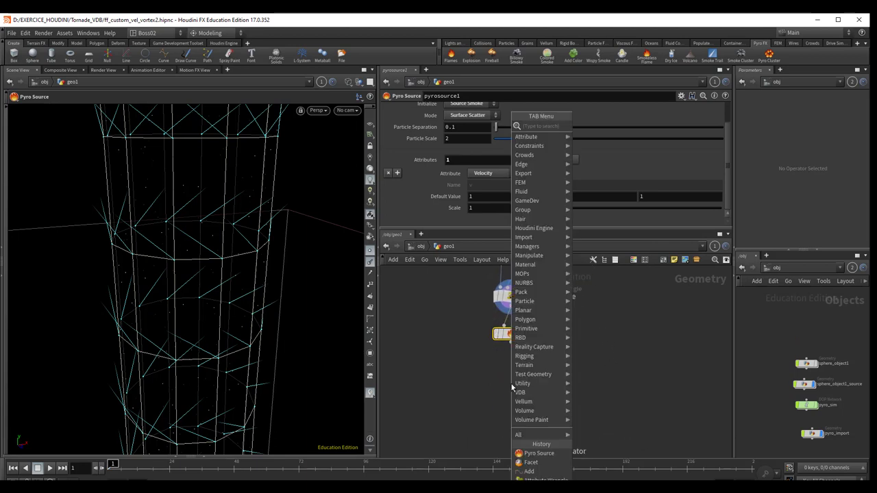
type("a")
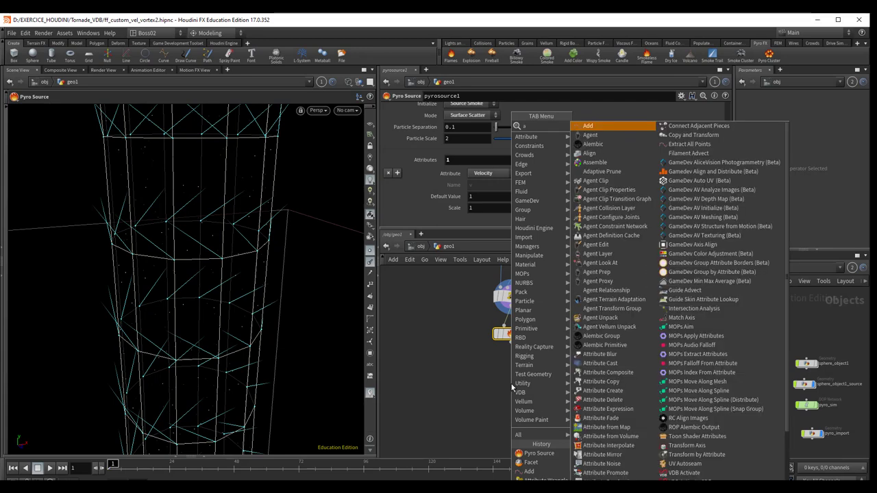
type("tt")
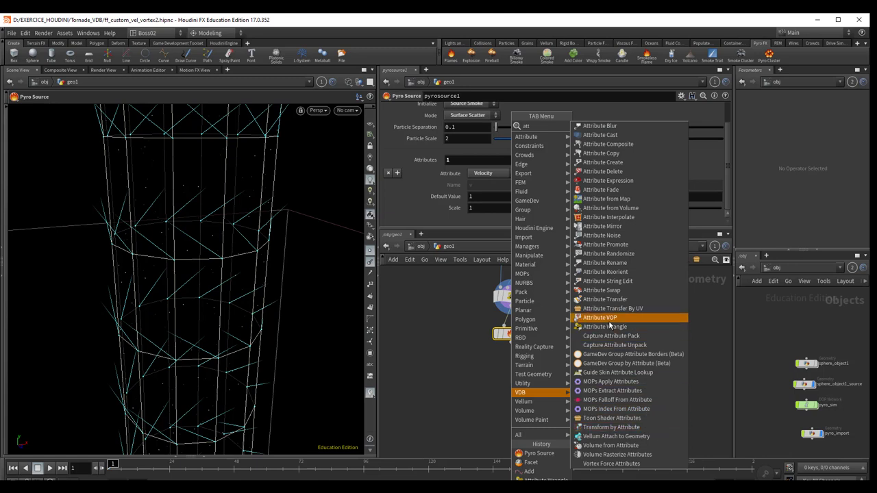
left_click(605, 327)
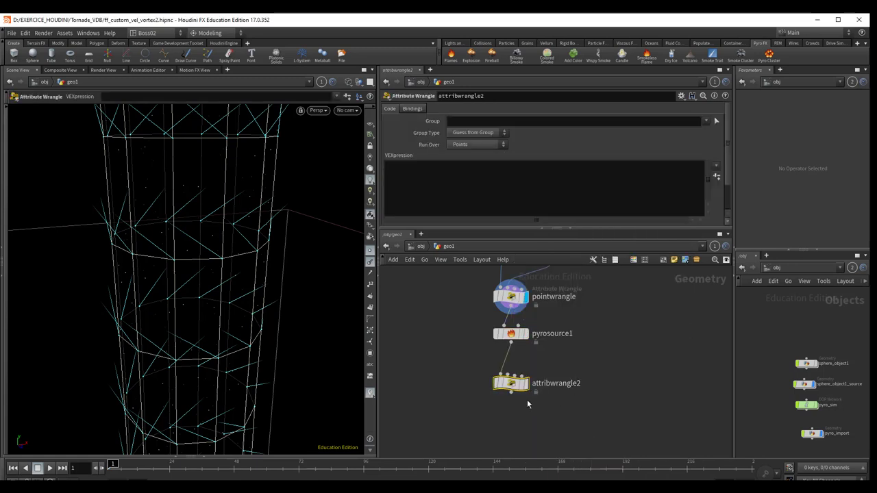
left_click(425, 198)
type("@v")
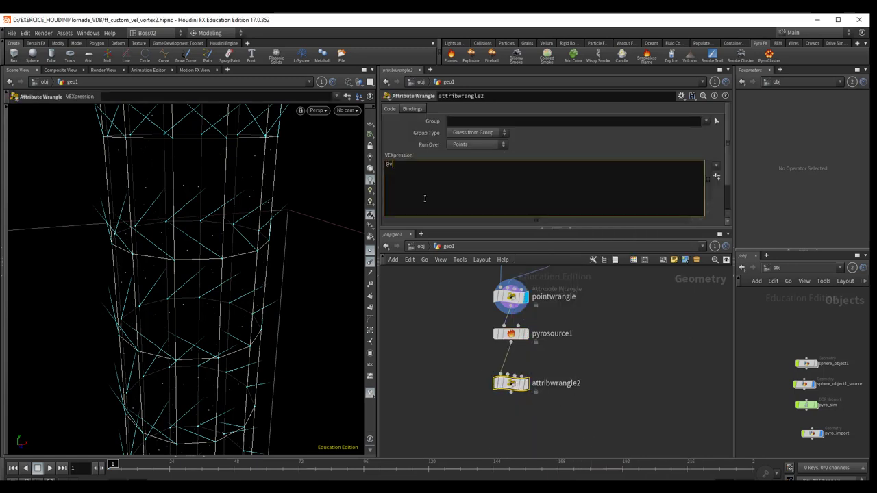
type(" = @")
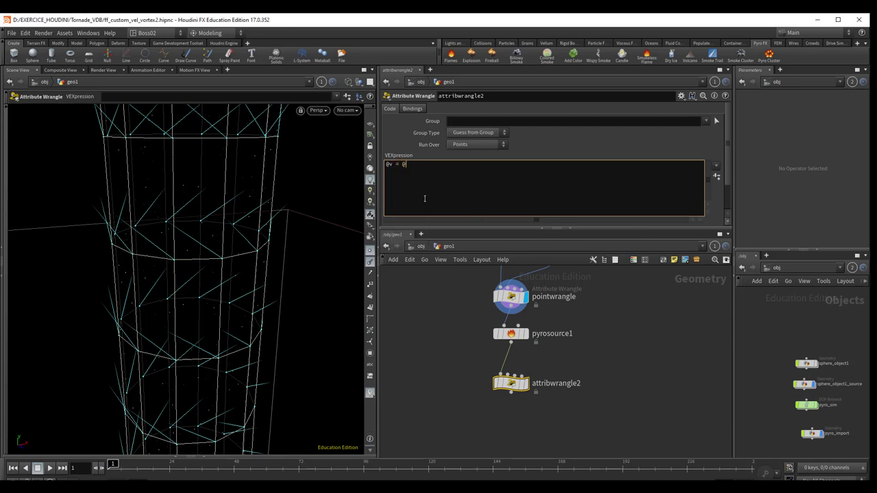
type("N;")
- Display attribwrangle2's result and orbit to view the vortex from above and the side
left_click(528, 393)
key("Escape")
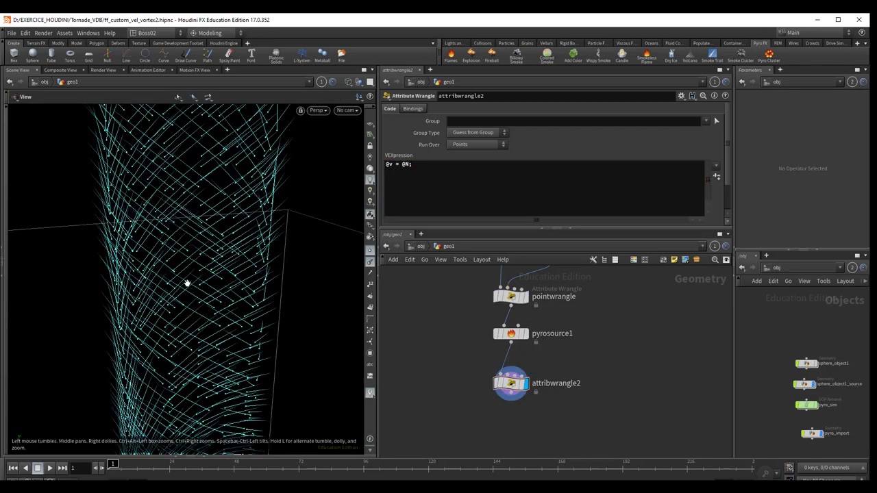
mouse_move(188, 284)
left_mouse_down()
mouse_move(192, 354)
mouse_move(209, 354)
mouse_move(189, 287)
left_mouse_up()
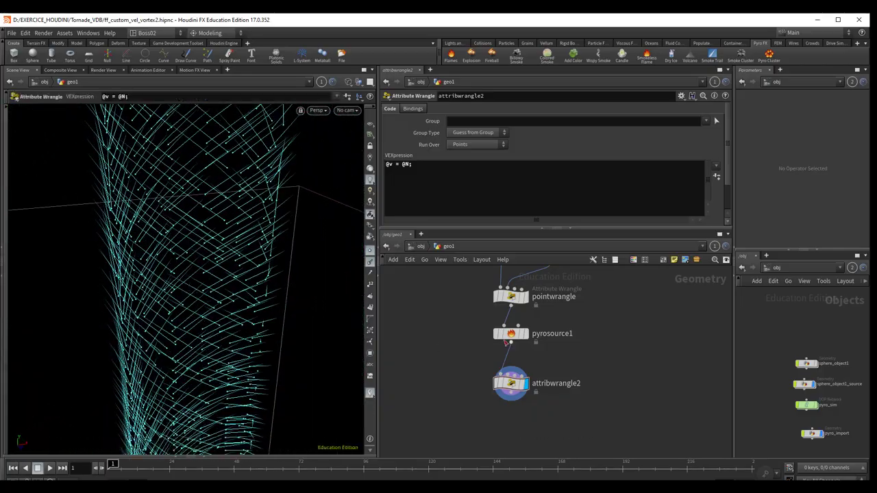
key("Return")
key("Escape")
mouse_move(214, 332)
left_mouse_down()
mouse_move(137, 313)
mouse_move(219, 307)
mouse_move(218, 320)
mouse_move(233, 319)
left_mouse_up()
key("Return")
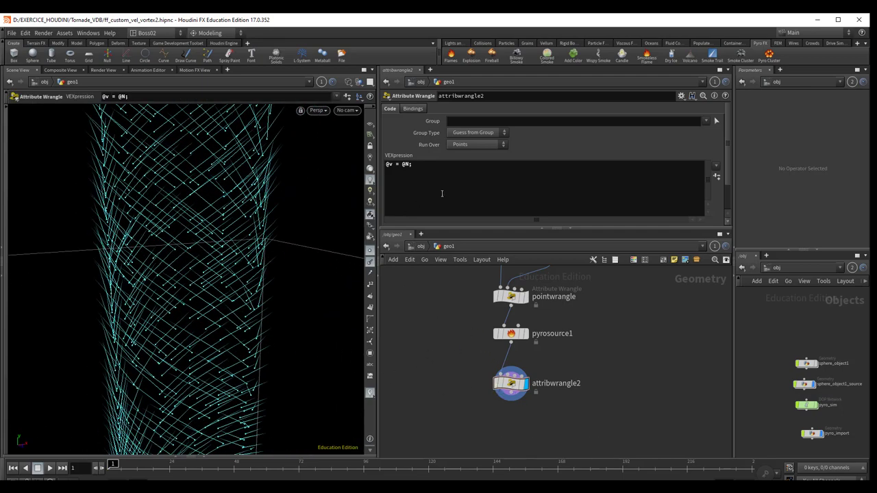
- Change pyrosource1's Particle Separation to 0.15, then reselect attribwrangle2
left_click(510, 334)
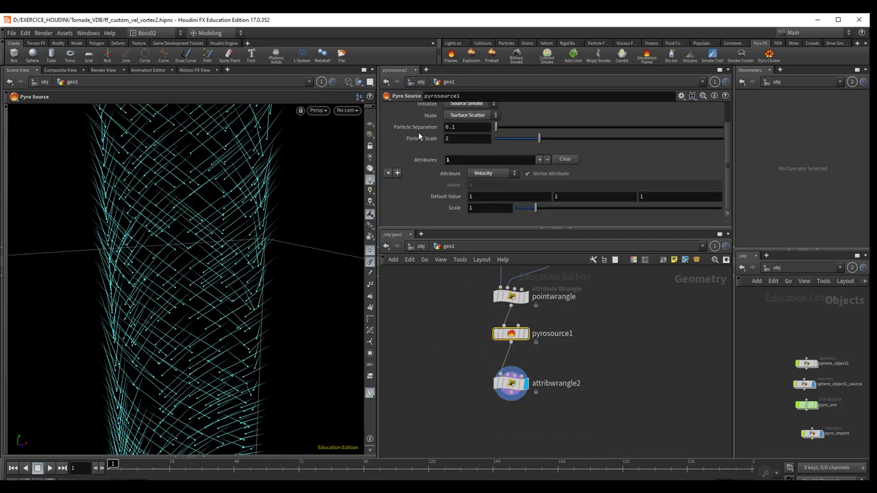
left_click(466, 127)
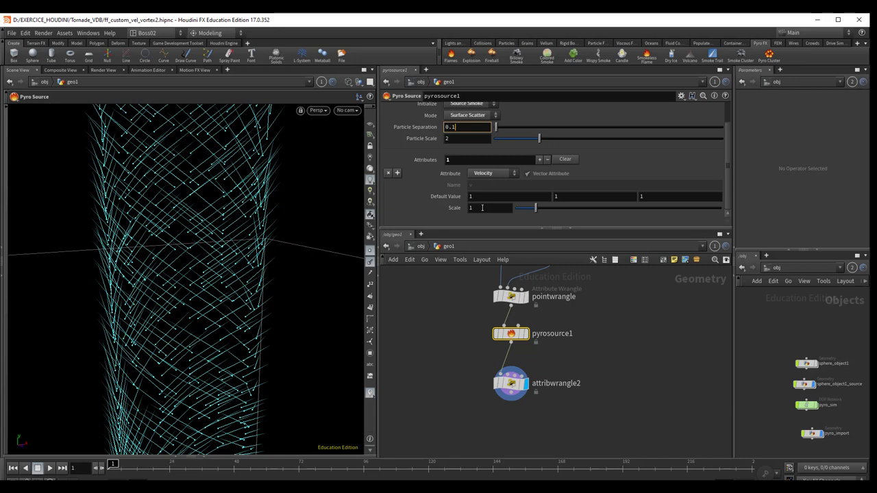
key("BackSpace")
type("2")
key("Return")
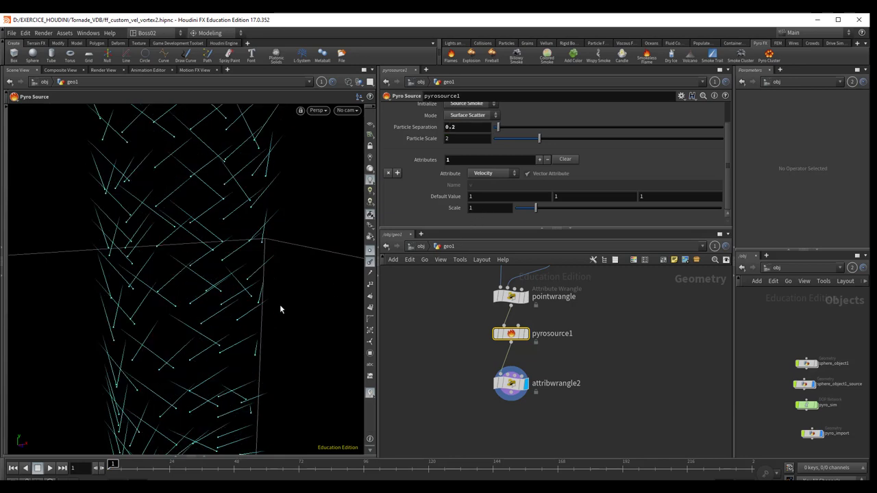
left_click(467, 127)
key("BackSpace")
type("15")
key("Return")
mouse_move(243, 313)
left_mouse_down()
mouse_move(245, 392)
mouse_move(199, 227)
left_mouse_up()
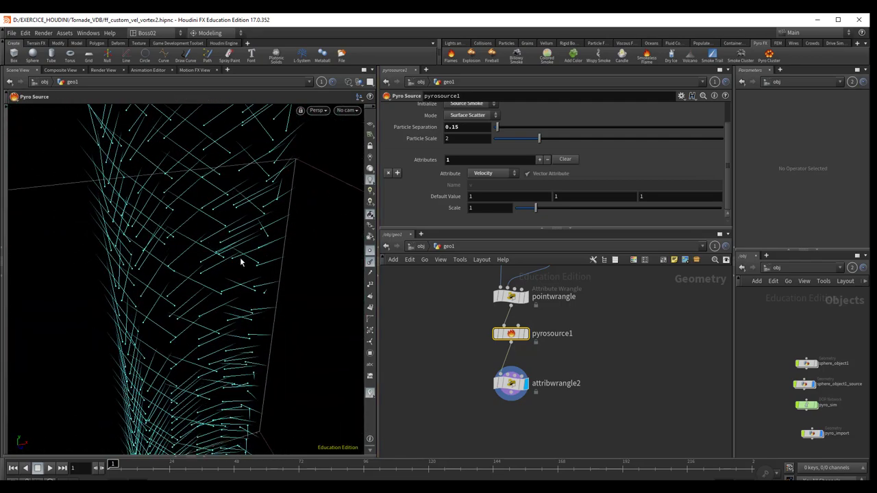
left_click(507, 384)
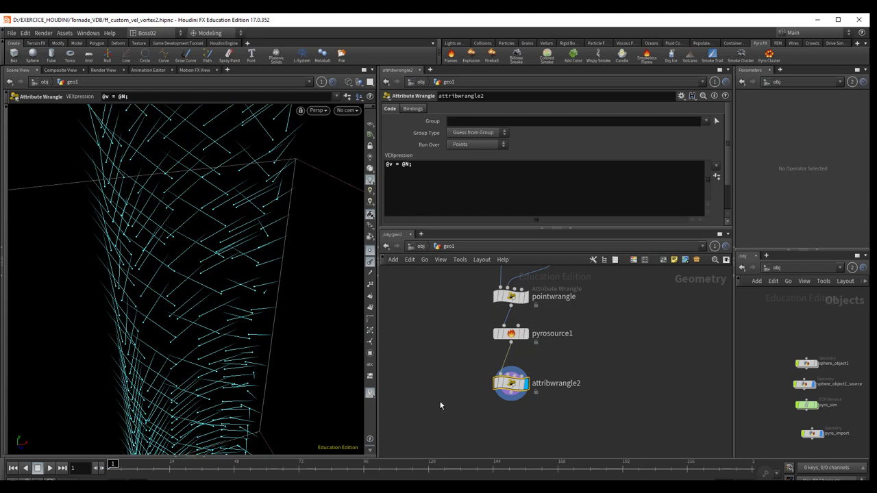
middle_click_drag(462, 409, 460, 338)
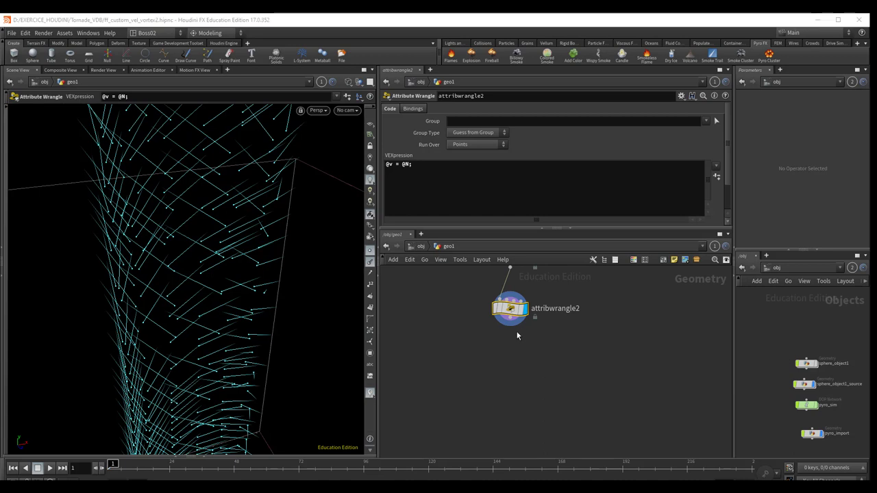
- Add a Volume Rasterize Attributes node after attribwrangle2 and display it
left_click_drag(510, 322, 510, 362)
key("Tab")
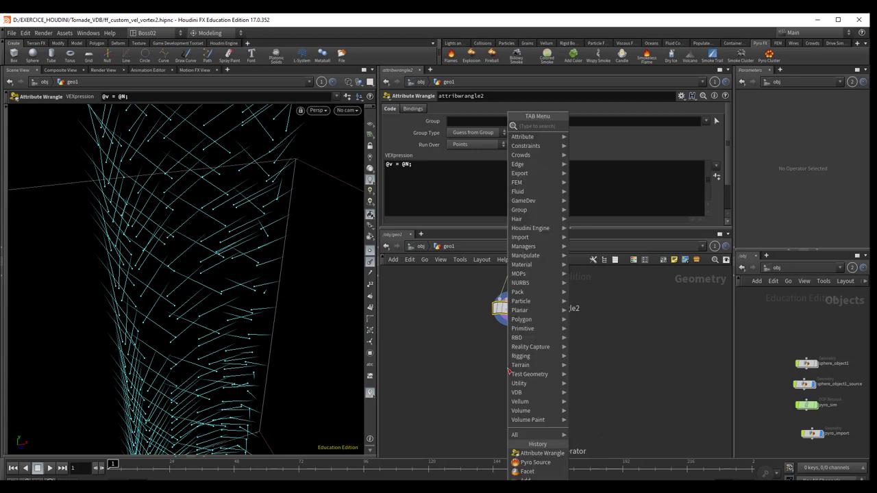
type("volu")
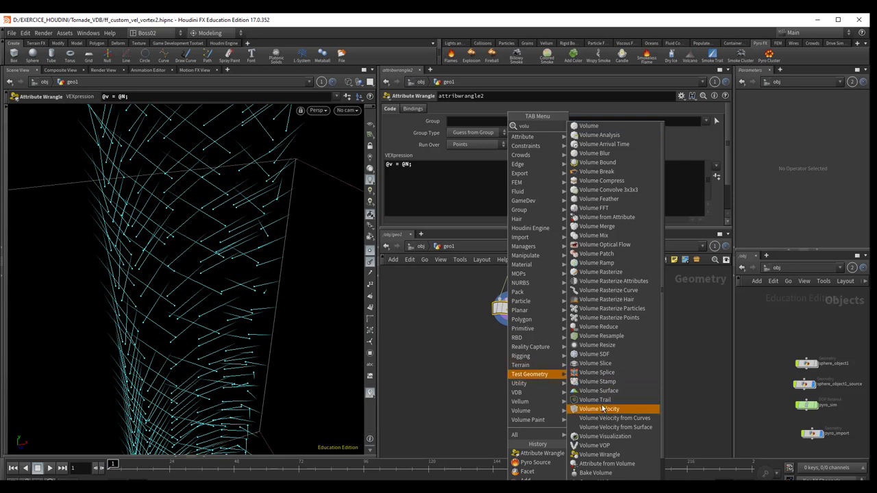
left_click(607, 280)
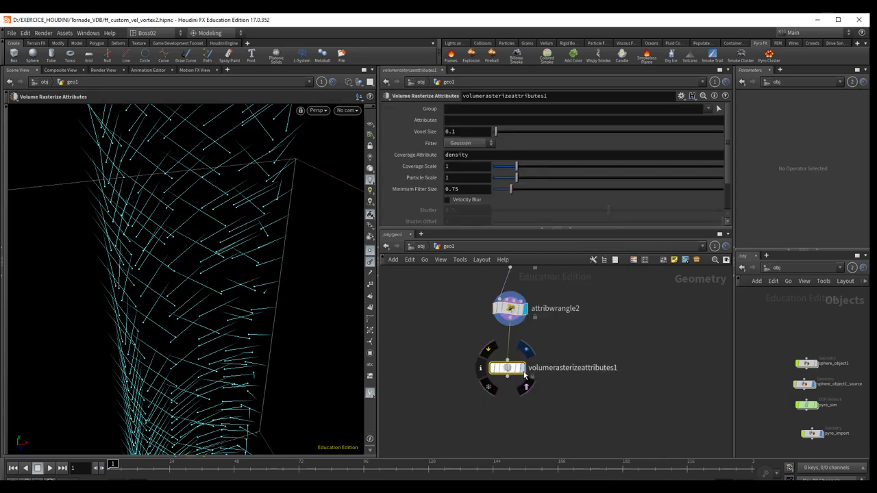
left_click(522, 370)
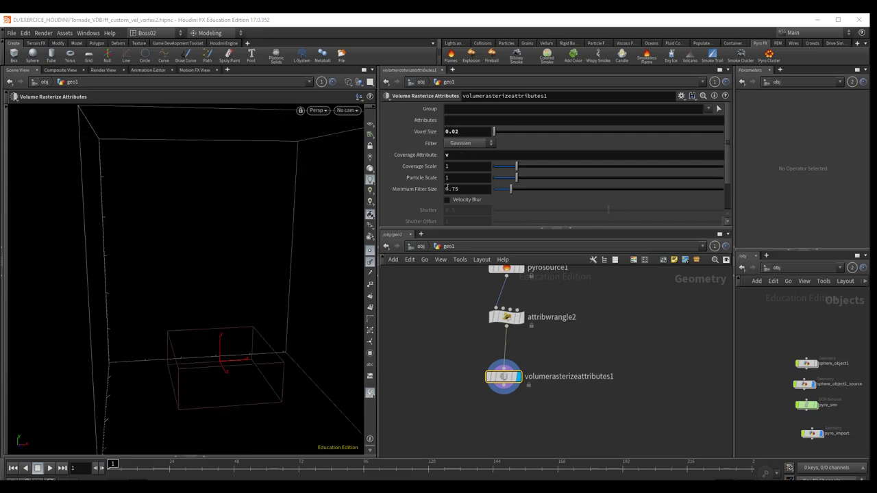
- Set its Voxel Size to 0.02 and Coverage Attribute to v
left_click(453, 132)
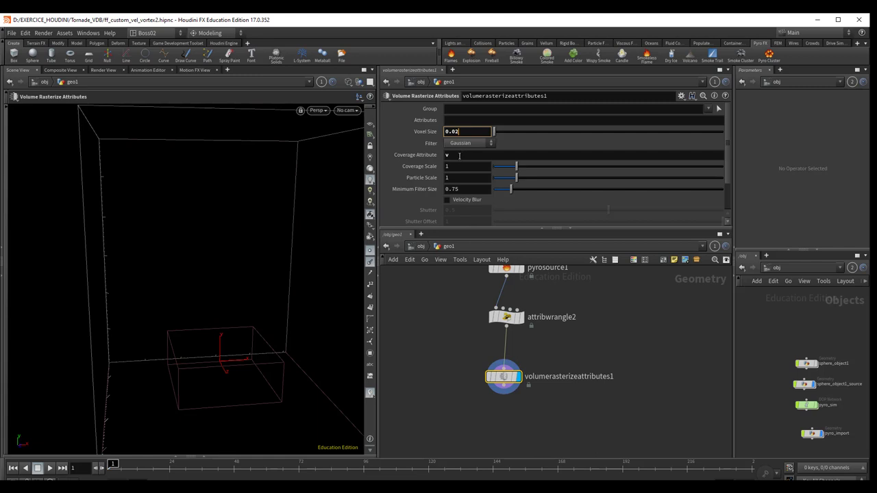
left_click(459, 156)
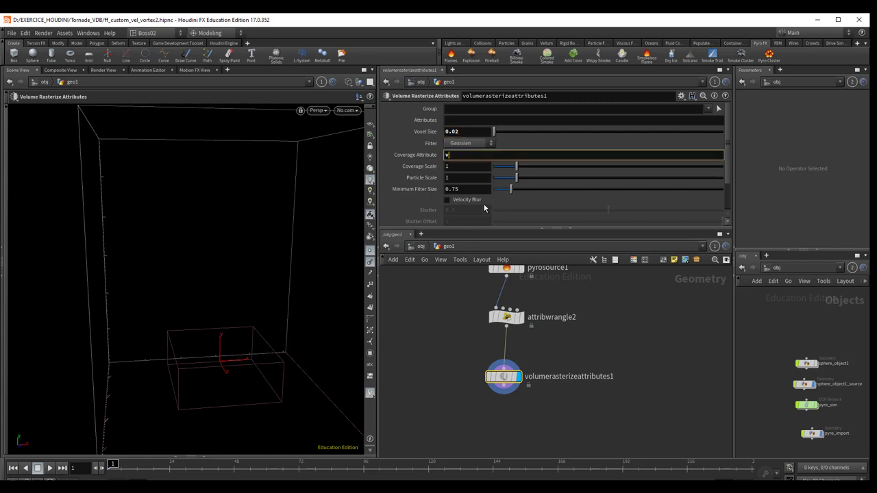
scroll(729, 208, "down", 2)
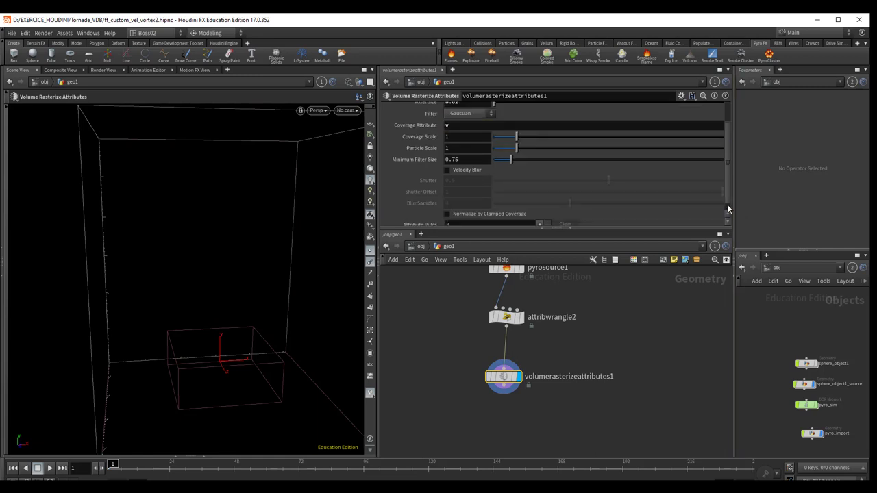
scroll(728, 195, "down", 1)
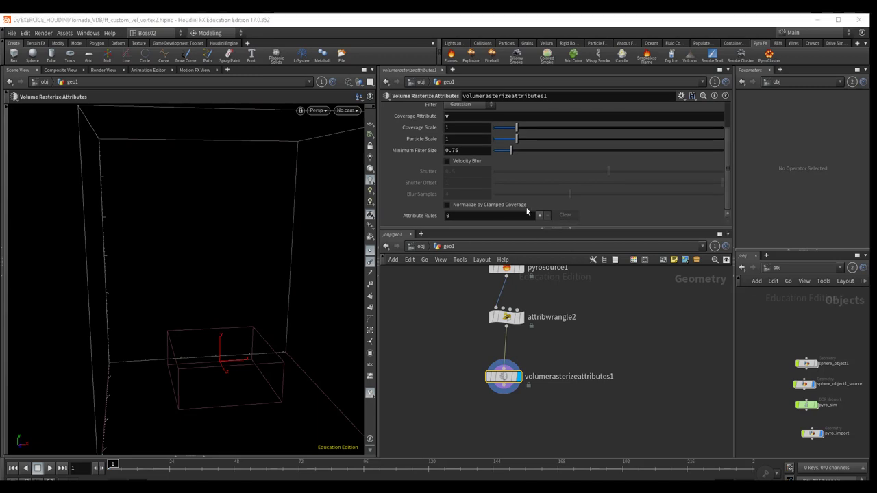
scroll(525, 205, "up", 1)
scroll(525, 208, "up", 2)
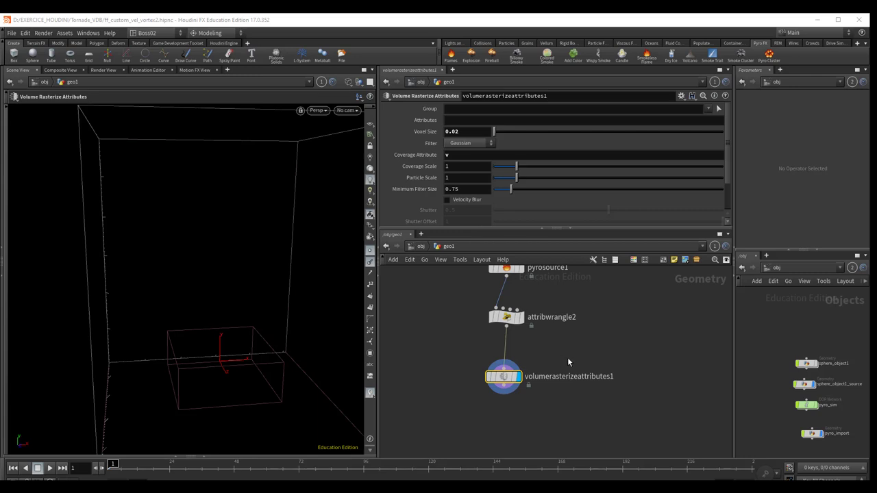
middle_click_drag(568, 359, 584, 323)
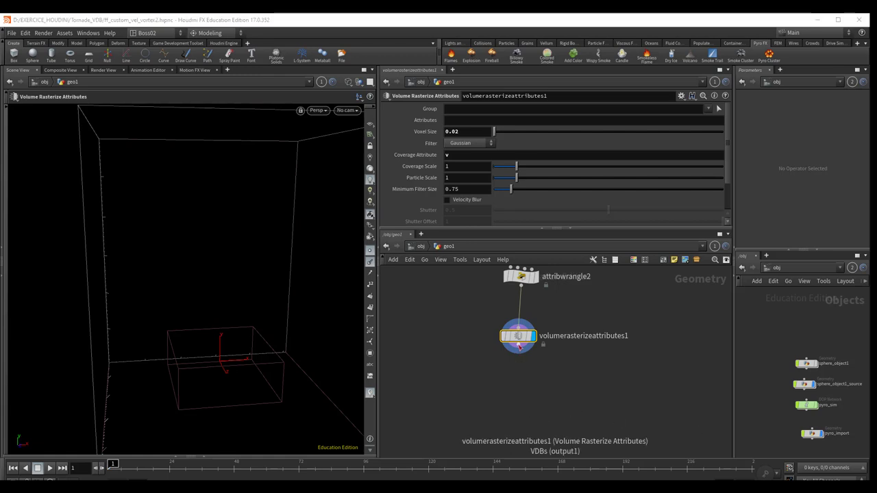
- Add a null named Out_velocity below volumerasterizeattributes1, then return to /obj
left_click_drag(519, 353, 523, 385)
key("Tab")
type("nul")
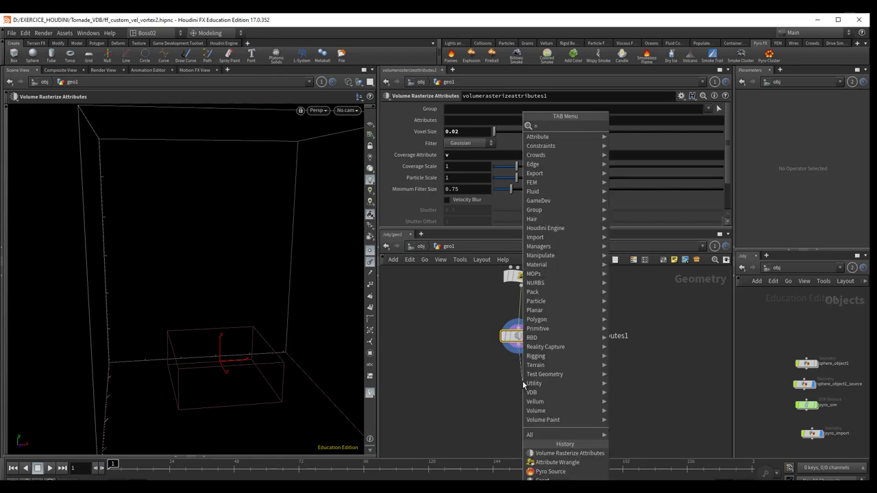
key("Return")
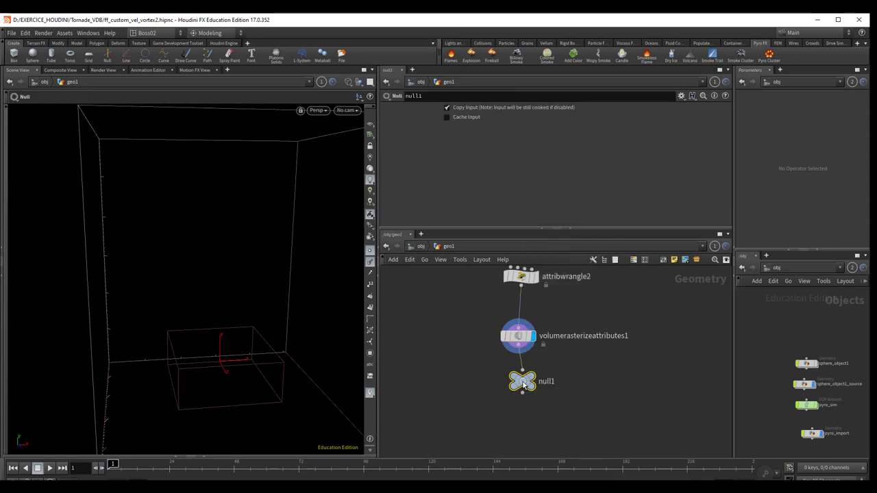
double_click(524, 385)
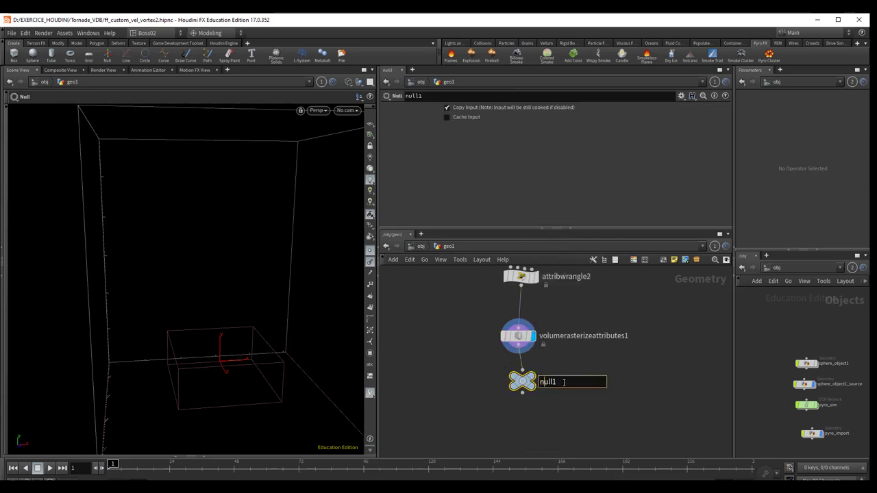
type("Out")
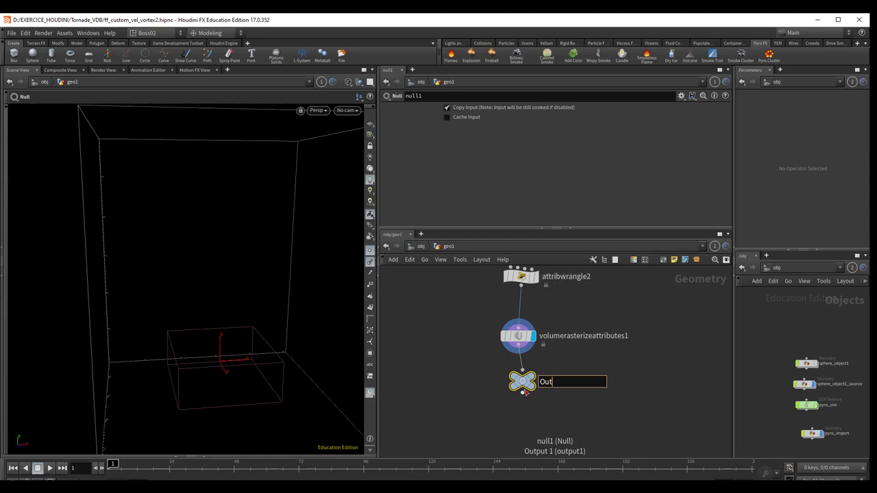
type("_veloci")
type("ty")
key("Return")
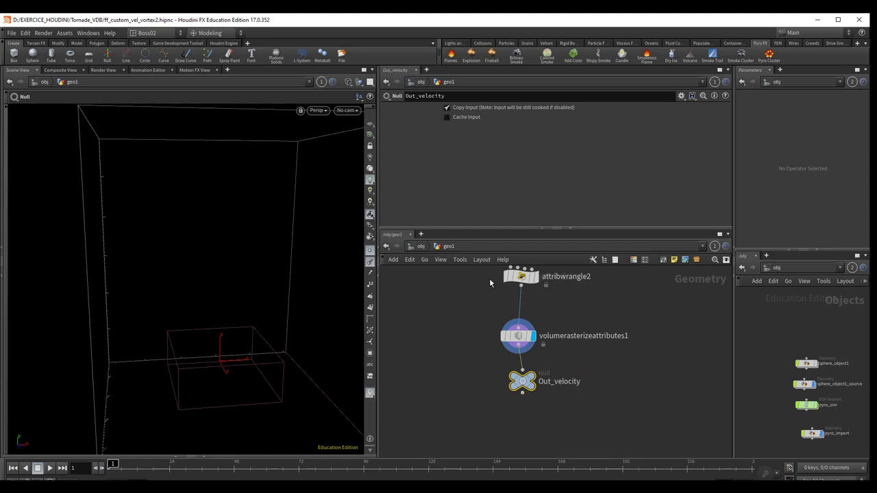
left_click(422, 247)
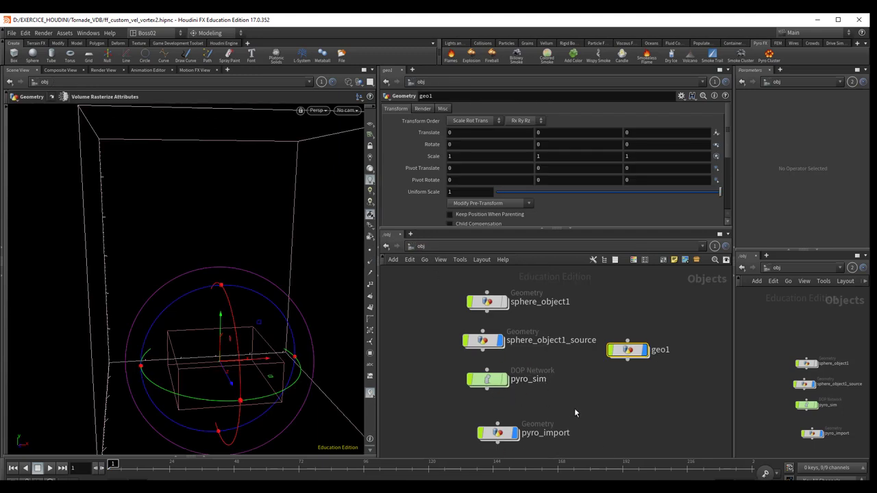
- Inside pyro_sim, add a Volume Source node wired into merge2
left_click(503, 356)
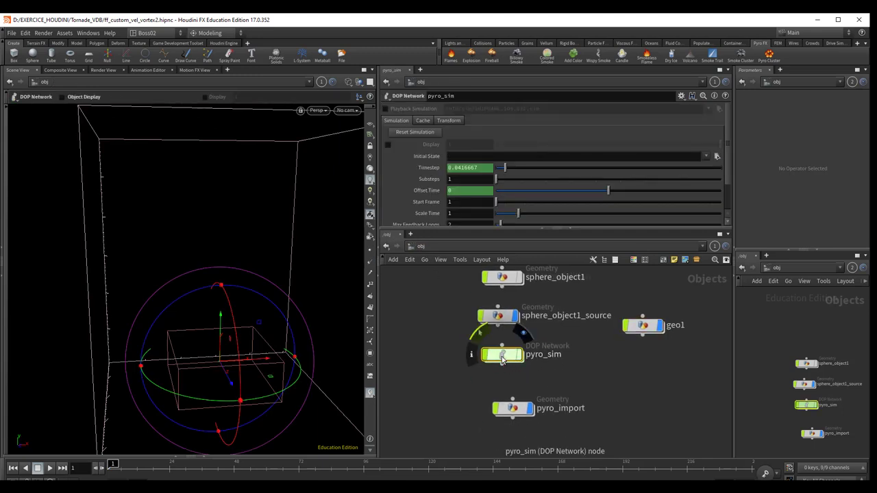
double_click(502, 356)
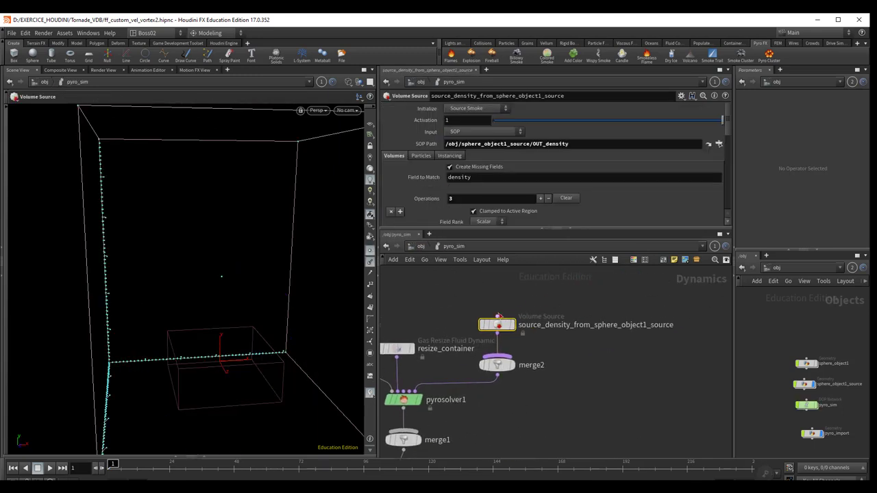
key("Tab")
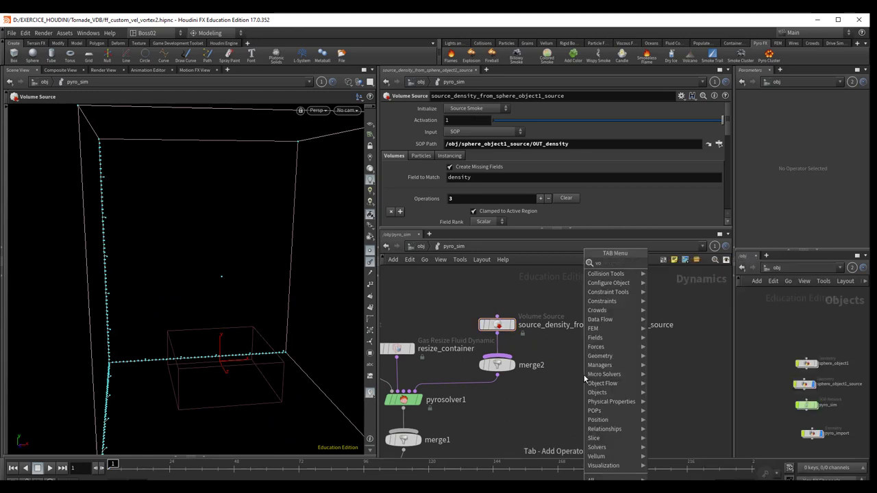
type("volume")
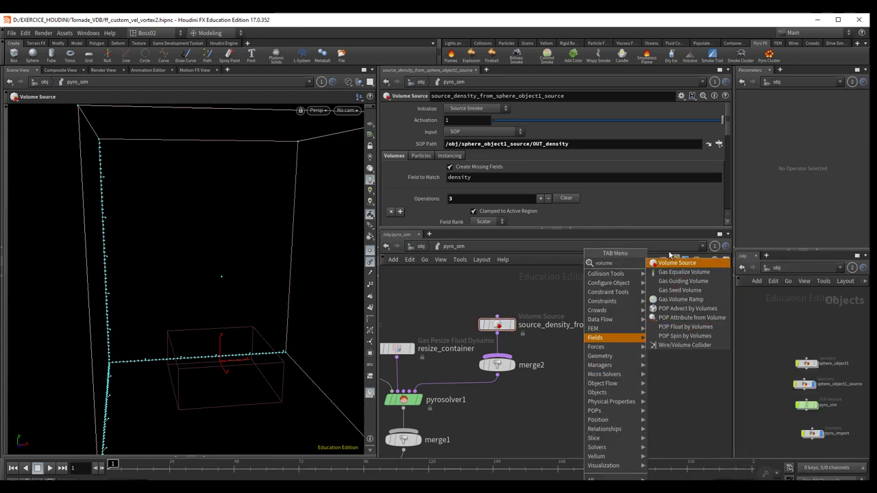
key("Return")
left_click(593, 344)
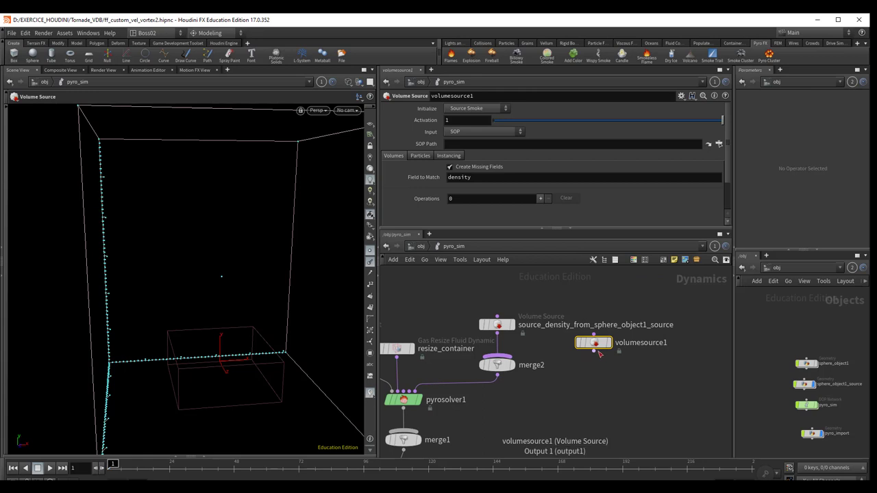
left_click_drag(593, 350, 498, 356)
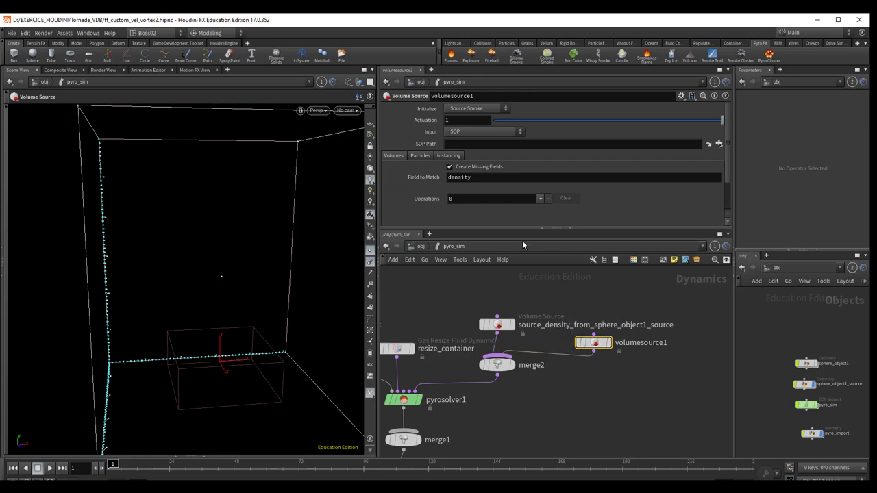
- Keep the Initialize preset at Source Smoke and delete the density operation
left_click(480, 114)
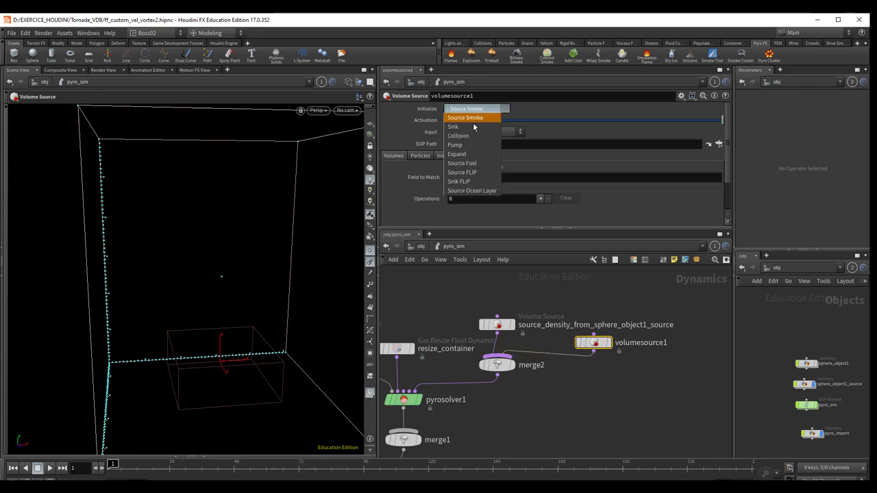
left_click(475, 128)
left_click(472, 112)
left_click(470, 119)
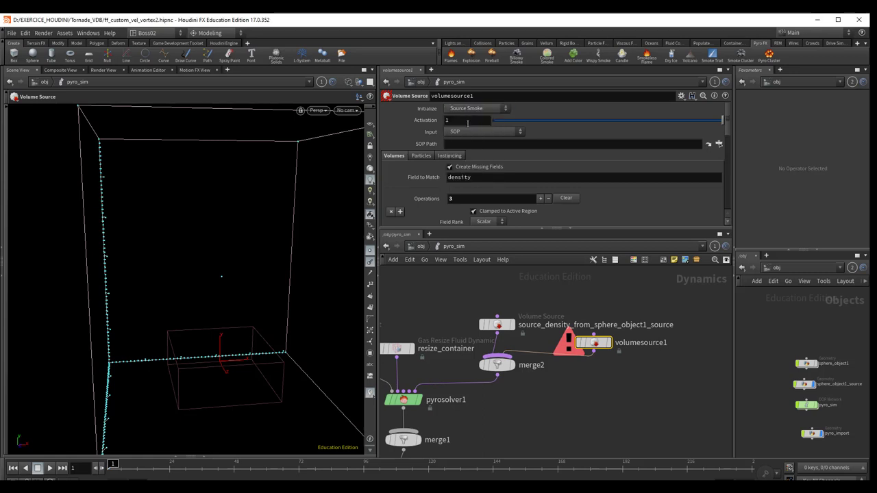
left_click_drag(730, 135, 725, 161)
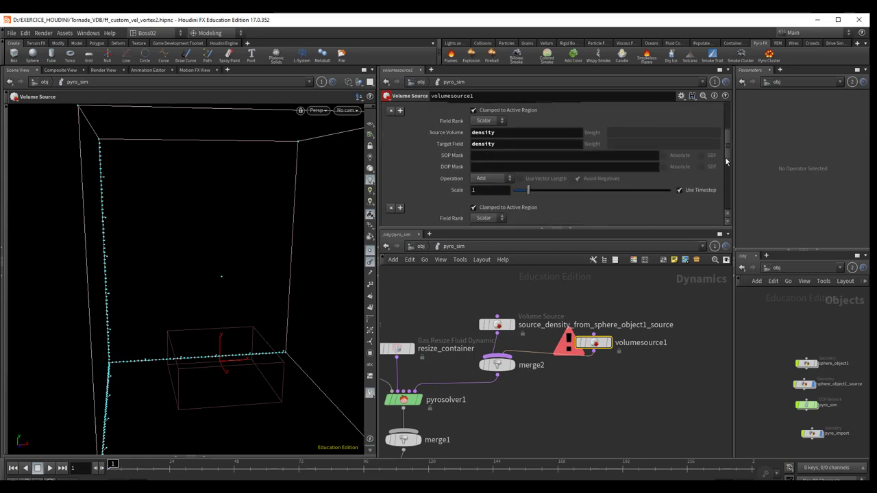
left_click(390, 110)
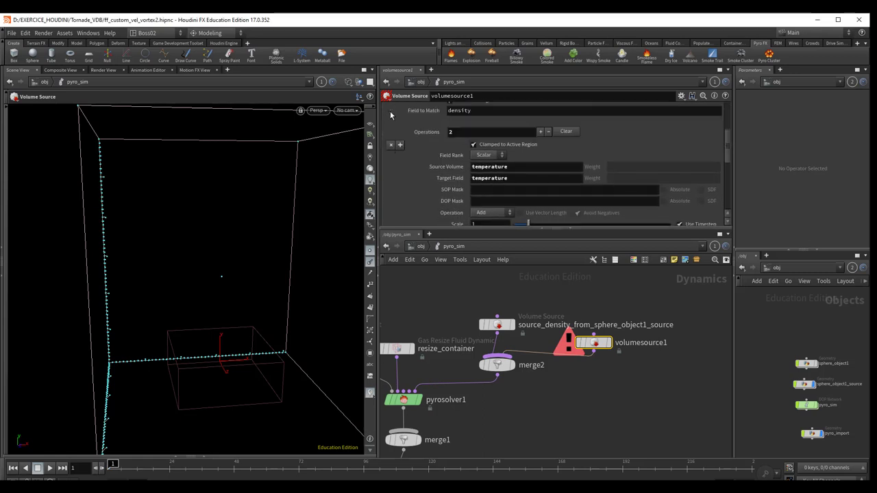
- Remove the temperature operation and set the remaining operation's field to match to v
left_click(390, 145)
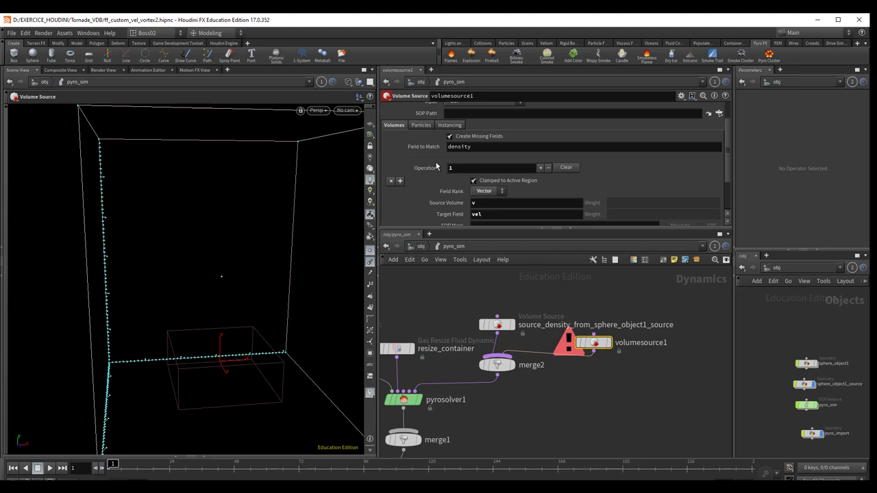
double_click(480, 149)
type("v")
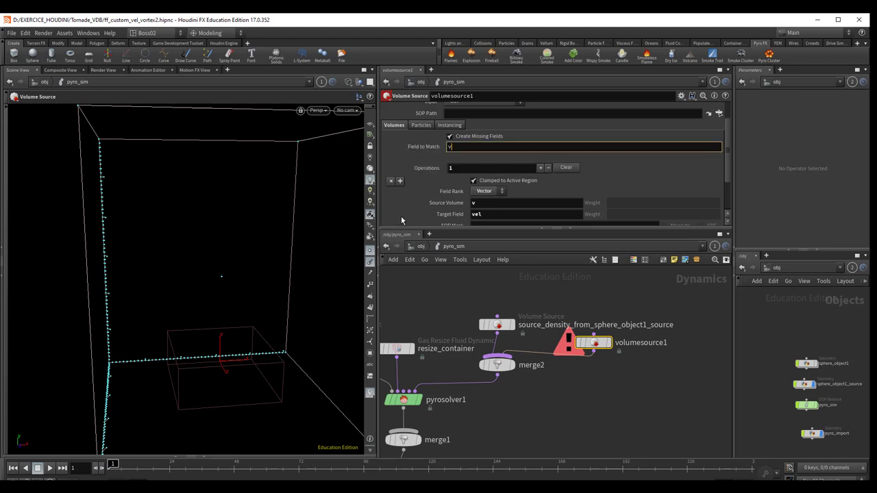
key("Return")
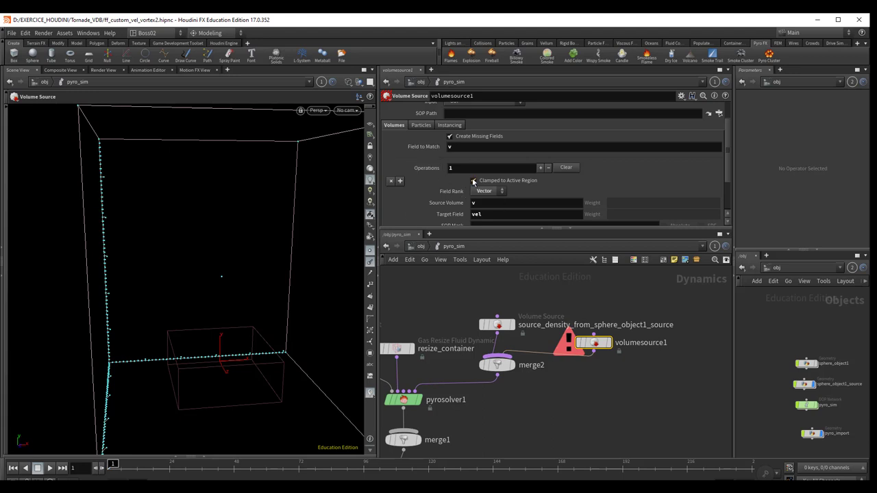
- Change the operation from Add to Copy into vel, keeping scale at 1
scroll(473, 181, "down", 1)
scroll(476, 191, "down", 2)
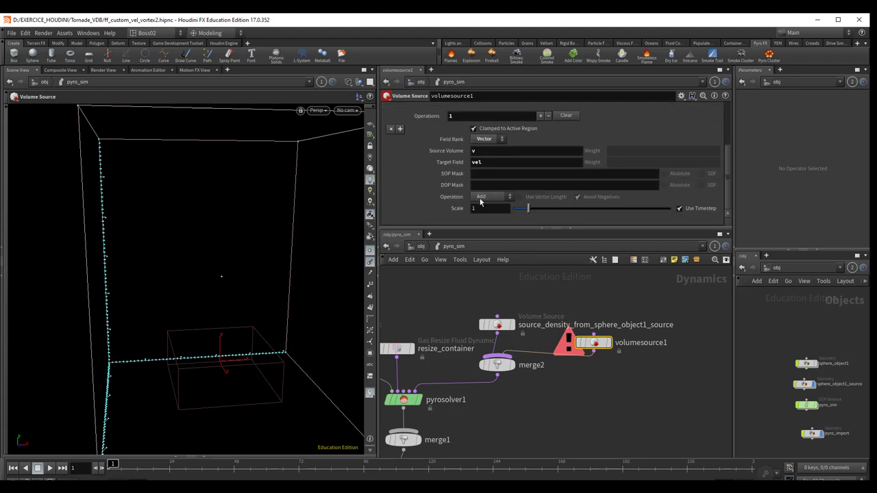
left_click(487, 198)
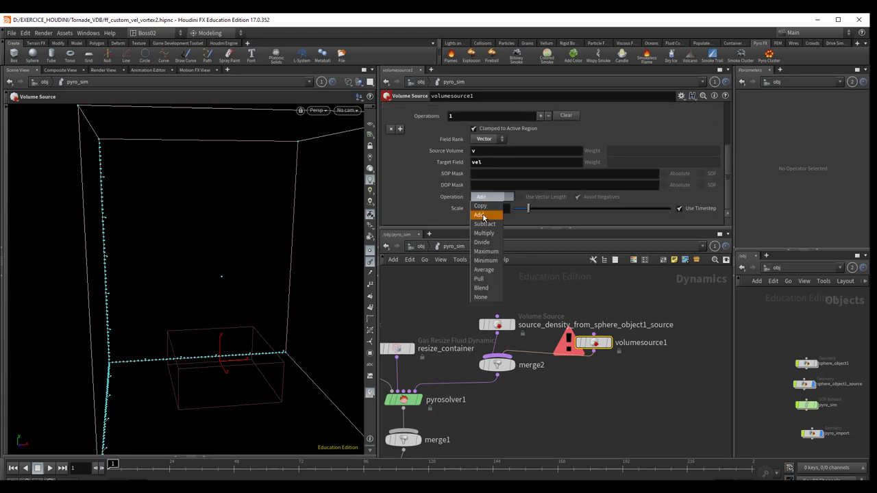
left_click(487, 205)
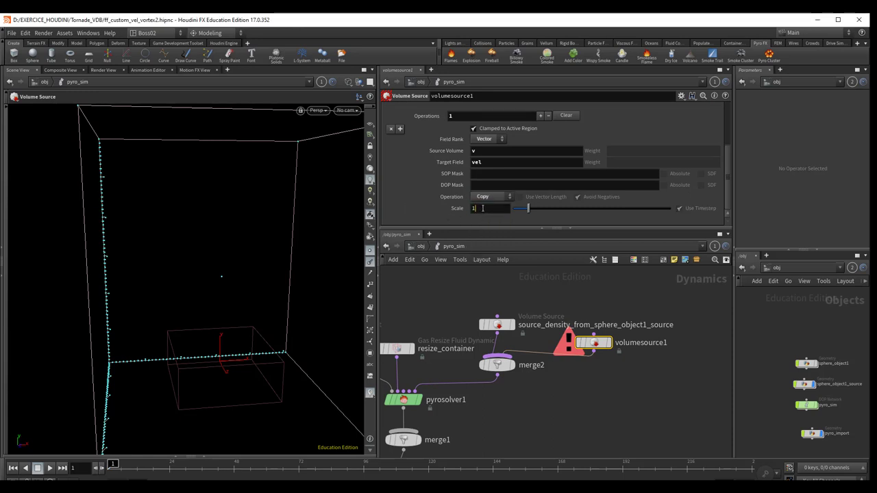
double_click(483, 208)
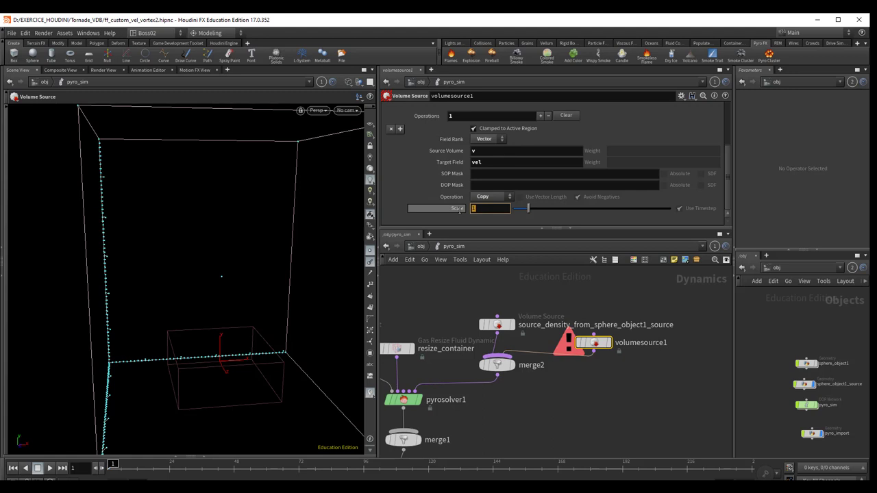
left_click(569, 392)
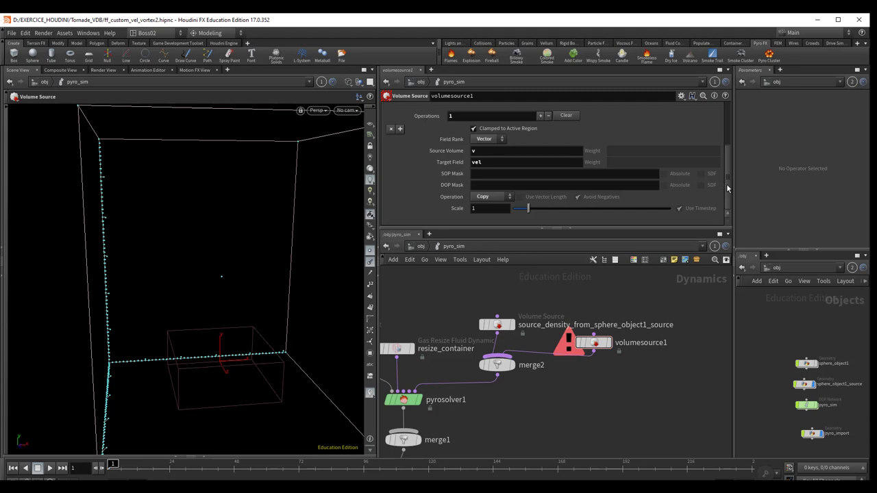
left_click_drag(727, 189, 729, 142)
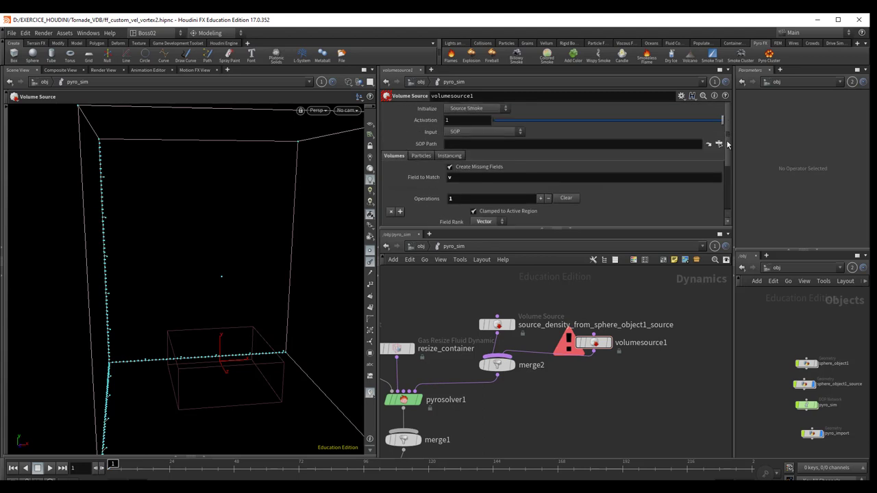
- Set the SOP Path to /obj/geo1/Out_velocity using the operator chooser
left_click(718, 144)
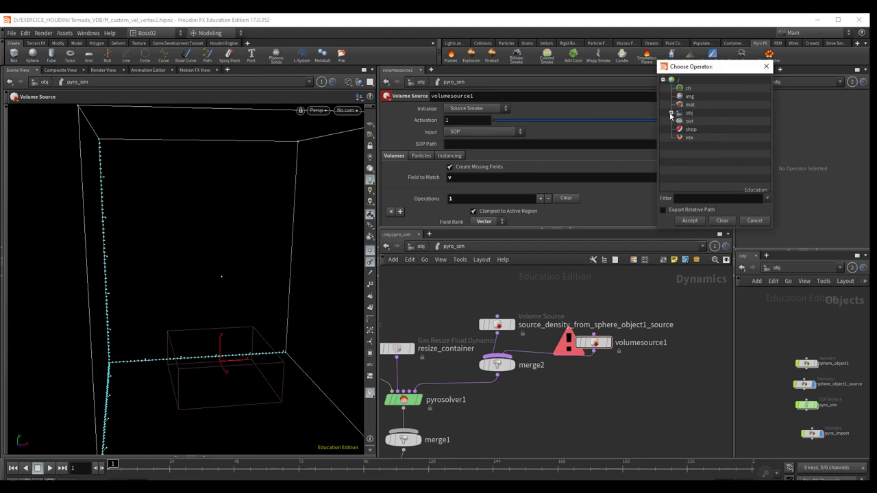
left_click(671, 113)
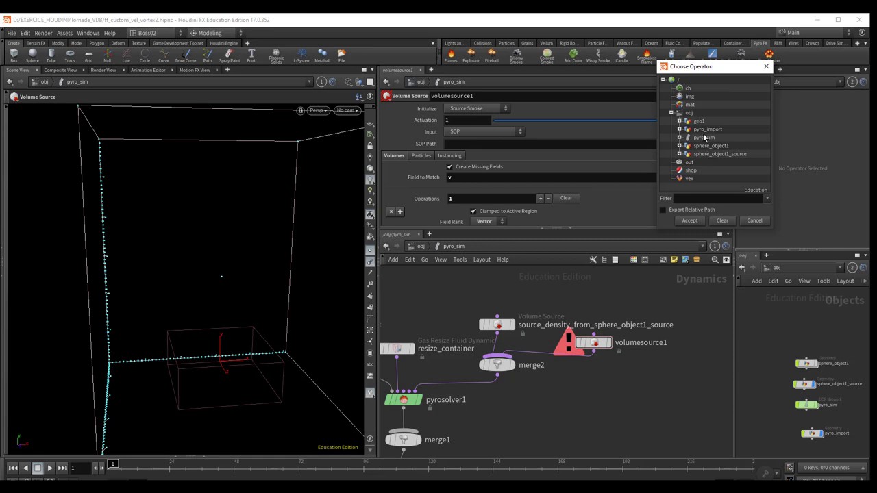
left_click(699, 122)
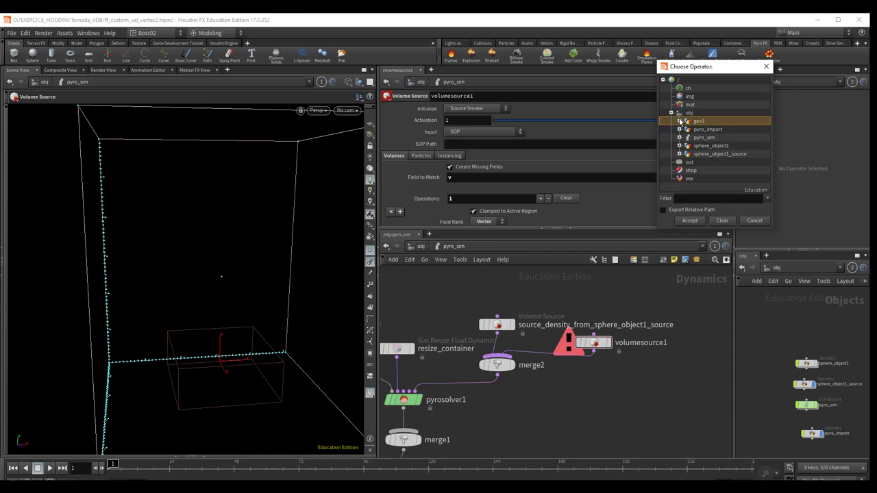
left_click(679, 121)
left_click(712, 129)
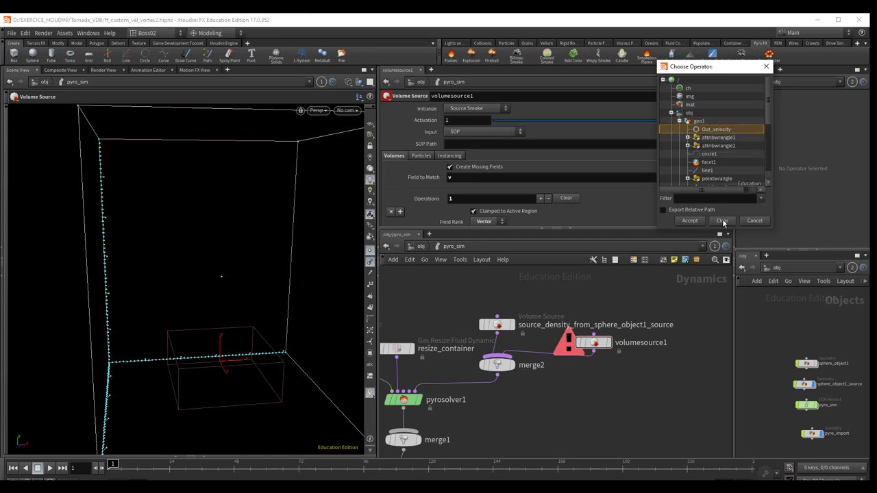
left_click(689, 221)
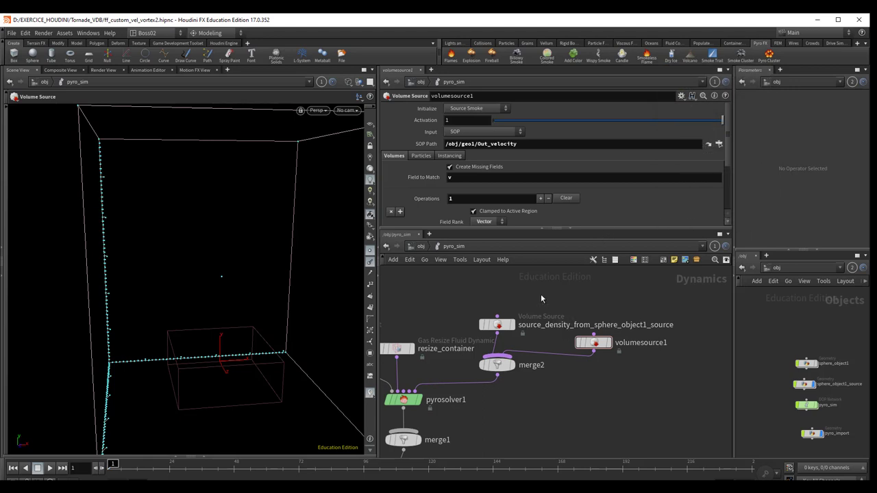
- Tidy the node layout and rename volumesource1 to source_velocity
mouse_move(593, 342)
left_click_drag(603, 348, 600, 309)
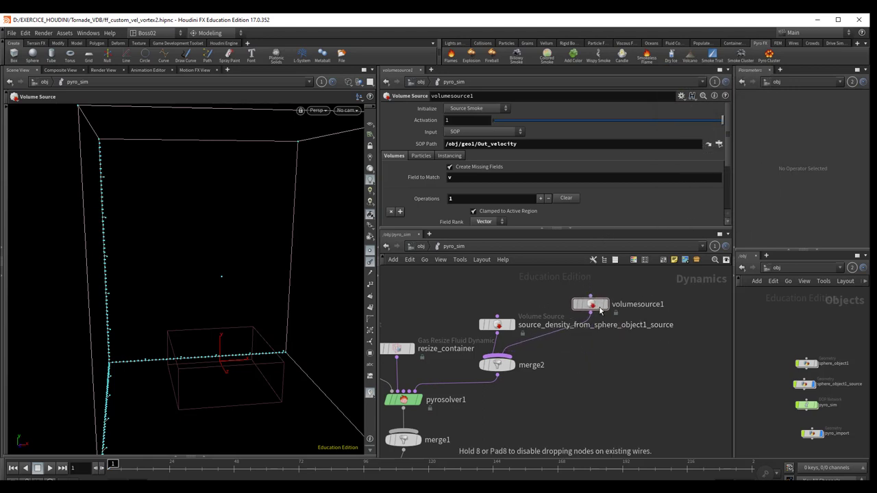
left_click_drag(498, 330, 493, 325)
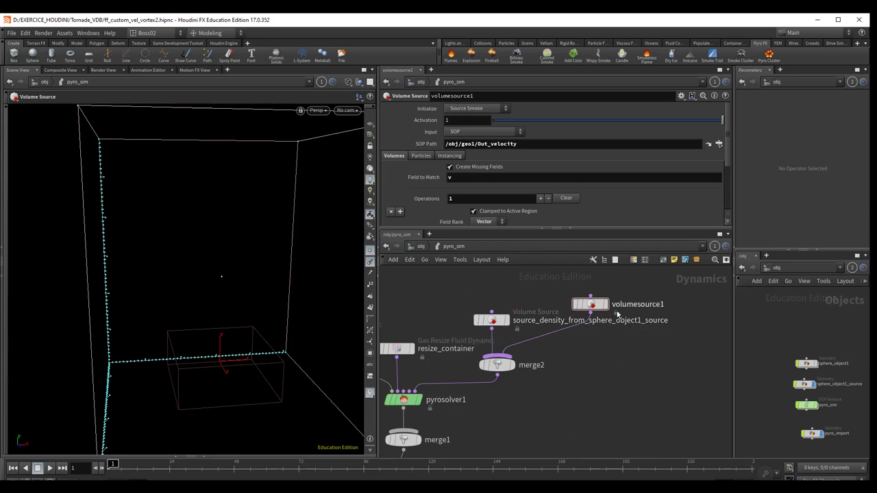
left_click(480, 98)
type("source")
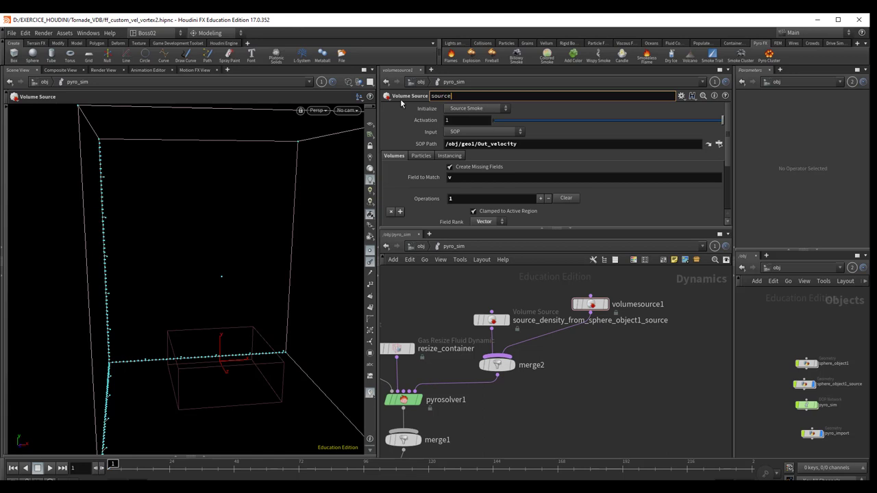
type("_veloci")
type("ty")
key("Return")
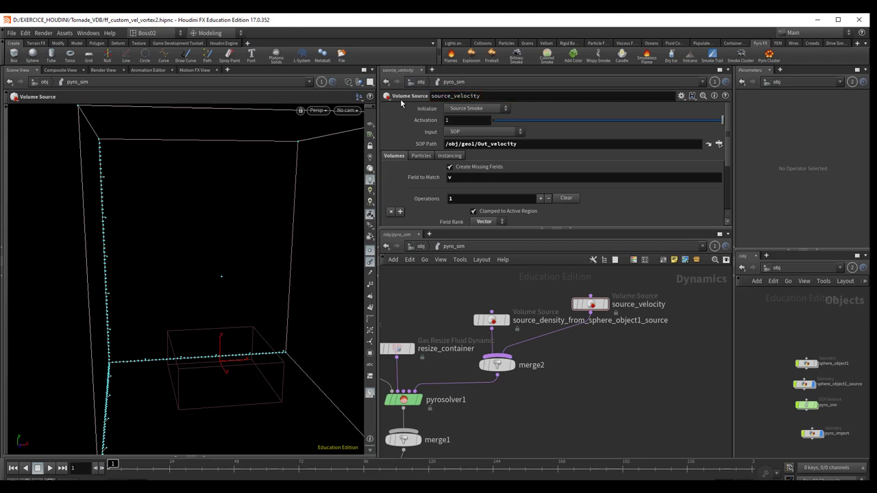
mouse_move(556, 382)
middle_mouse_down()
mouse_move(592, 361)
mouse_move(590, 373)
middle_mouse_up()
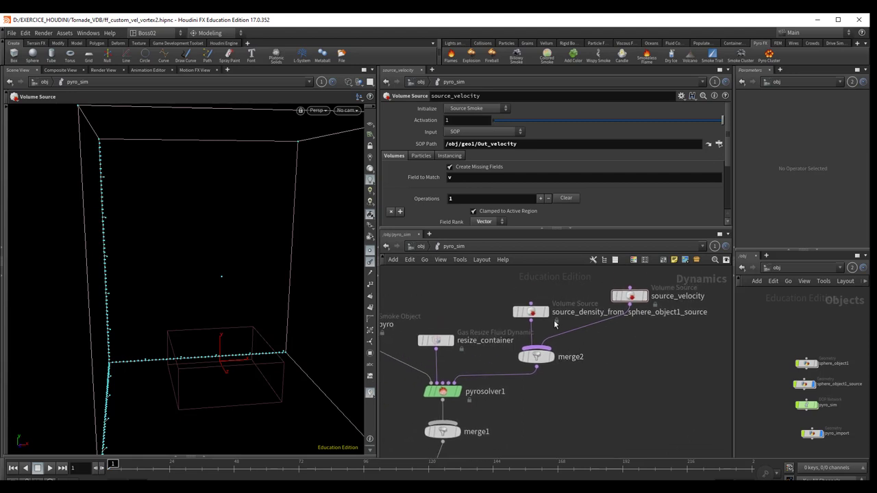
left_click_drag(536, 316, 511, 303)
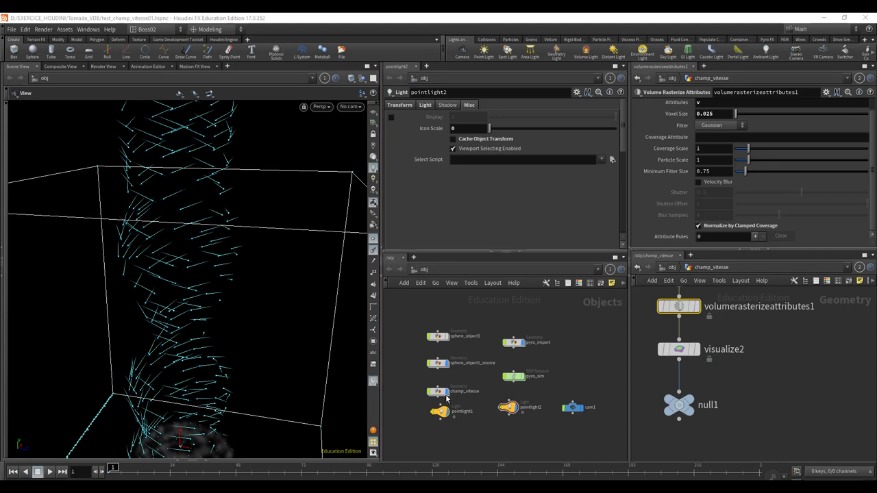
- Enter the pyro_sim network and select volumesource1
double_click(514, 379)
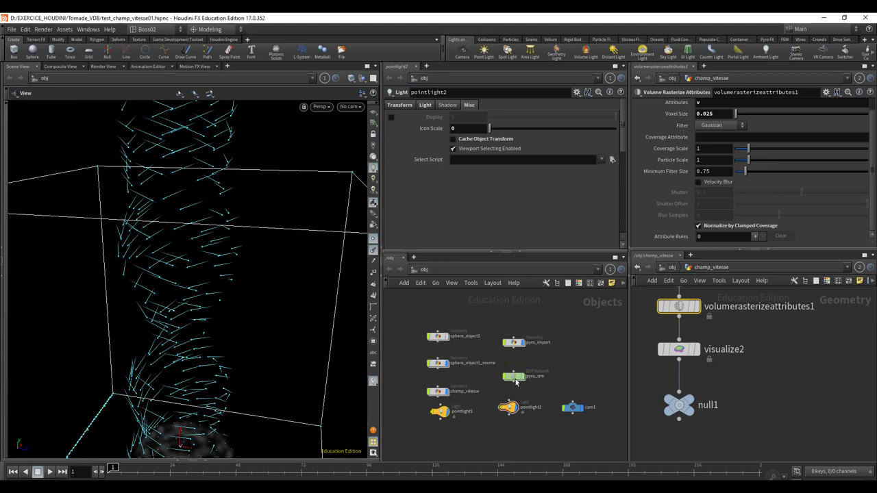
scroll(515, 377, "up", 2)
scroll(514, 378, "up", 2)
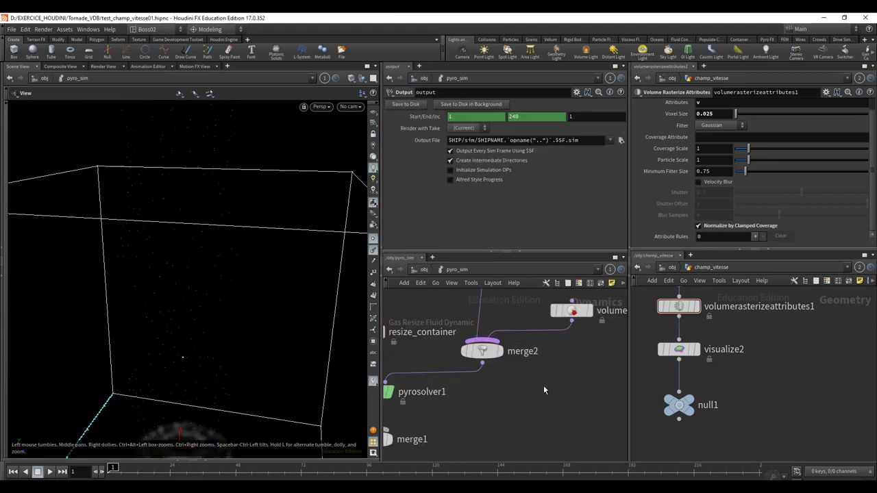
scroll(510, 377, "up", 2)
left_click(517, 356)
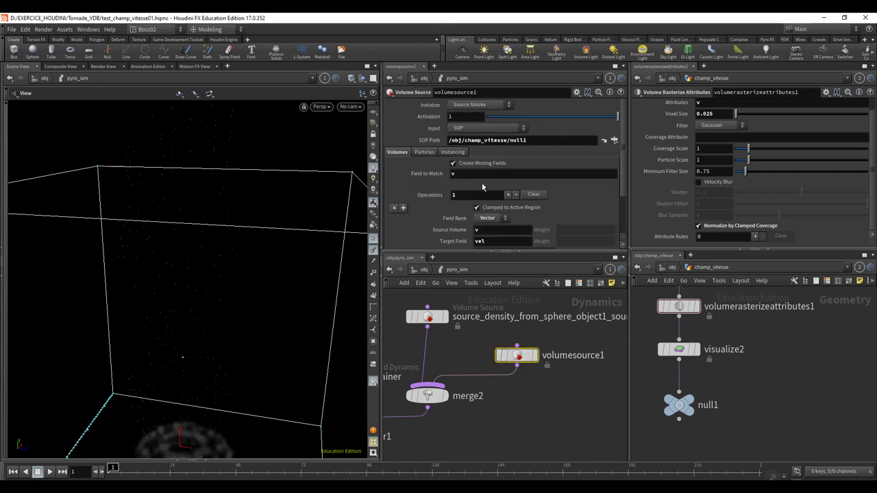
- Rename the node to source_velocity and select pyrosolver1 to show its parameters
left_click_drag(483, 93, 391, 100)
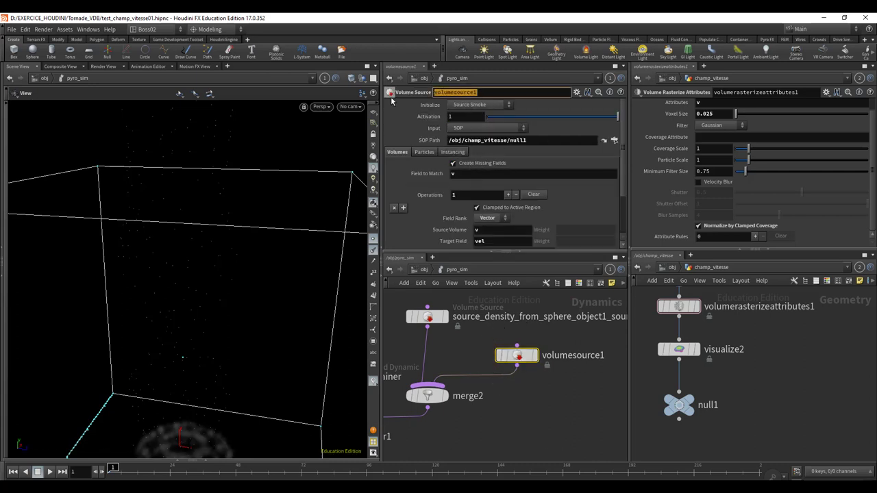
type("source_ve")
type("locity")
key("Return")
mouse_move(500, 383)
middle_mouse_down()
mouse_move(630, 322)
mouse_move(641, 296)
middle_mouse_up()
left_click(453, 357)
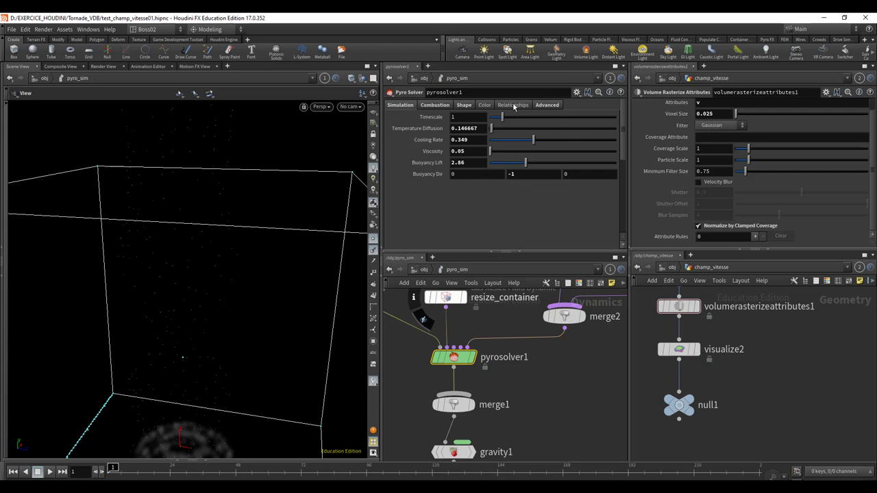
- Set Dissipation to 0.2 and change its control field from temperature to density
left_click(463, 105)
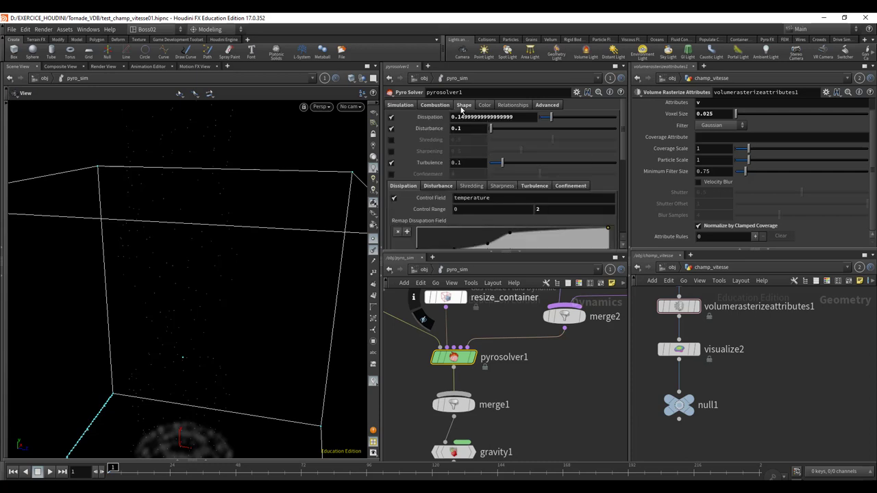
left_click(526, 119)
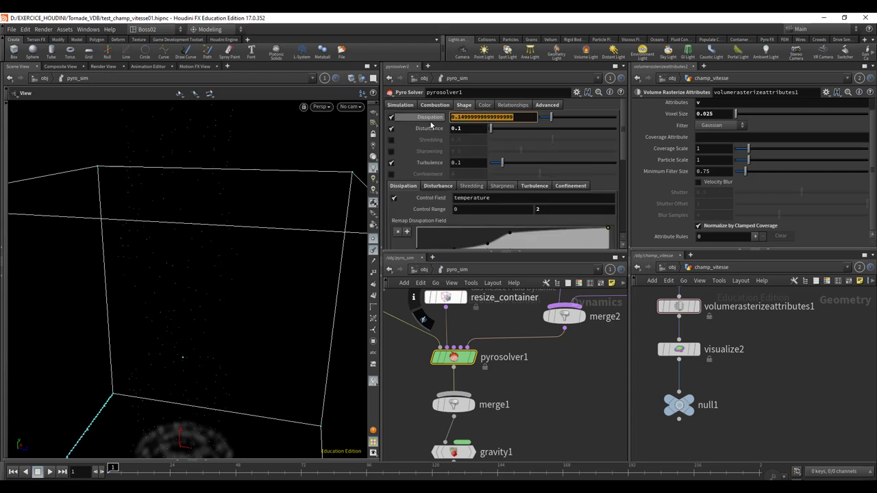
type("0.2")
key("Return")
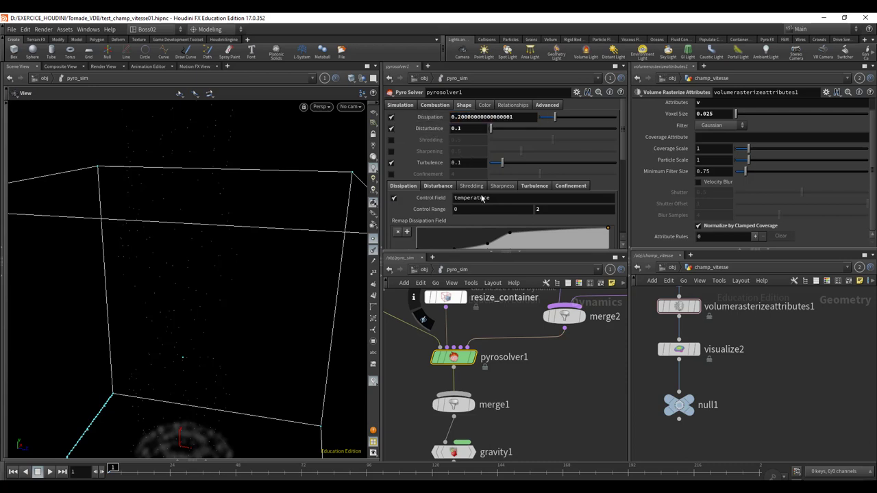
scroll(624, 151, "down", 3)
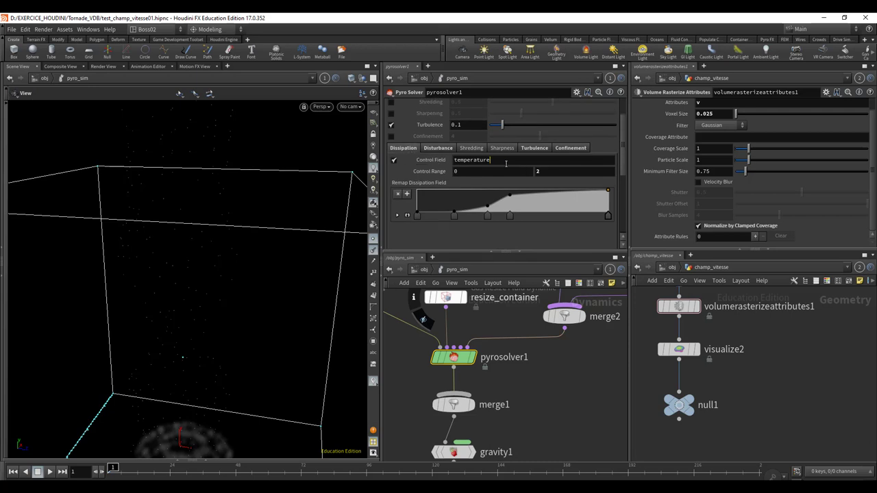
double_click(505, 163)
type("density")
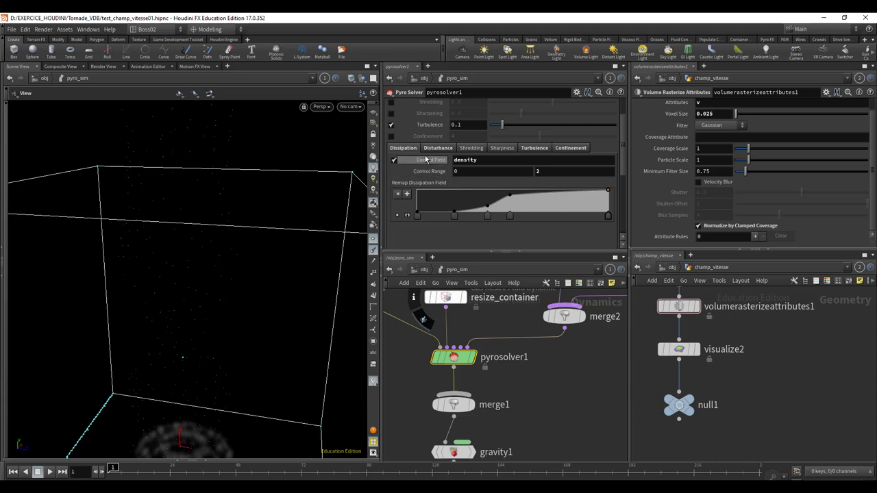
left_click(437, 148)
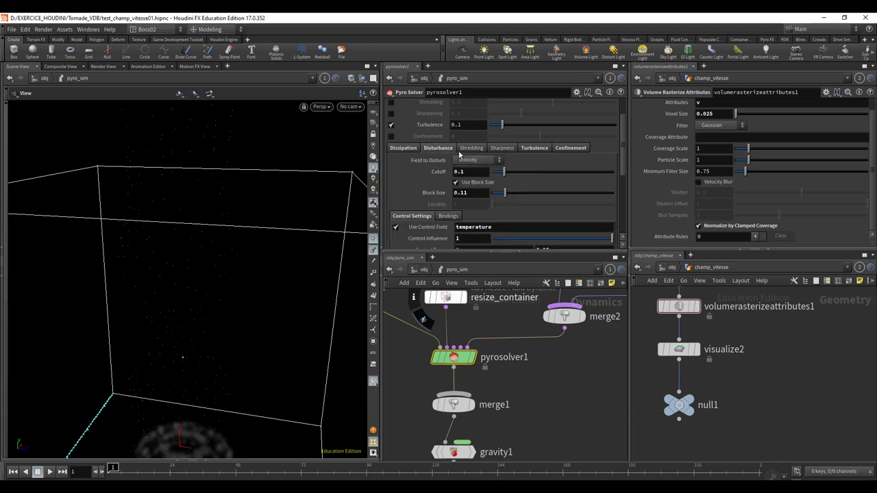
left_click(395, 149)
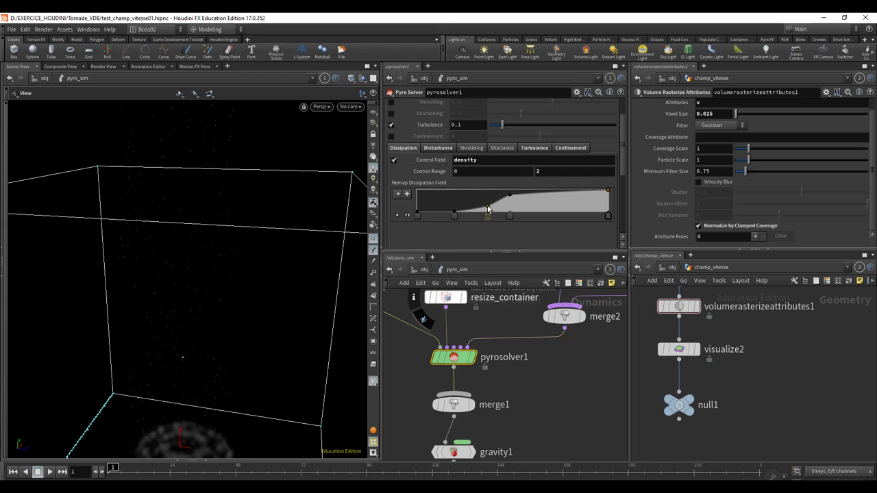
- Reshape the dissipation remap ramp, raising the first key and pulling the right end to zero
left_click_drag(487, 207, 487, 208)
left_click_drag(417, 214, 418, 192)
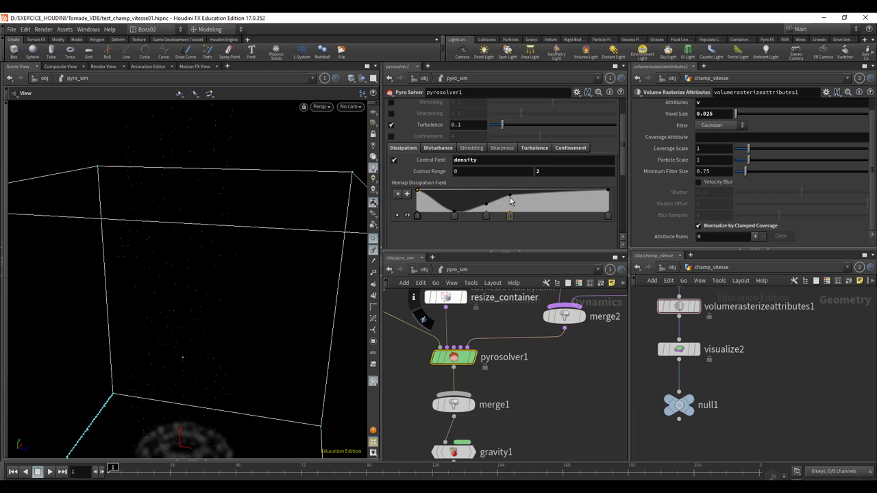
left_click_drag(510, 199, 527, 215)
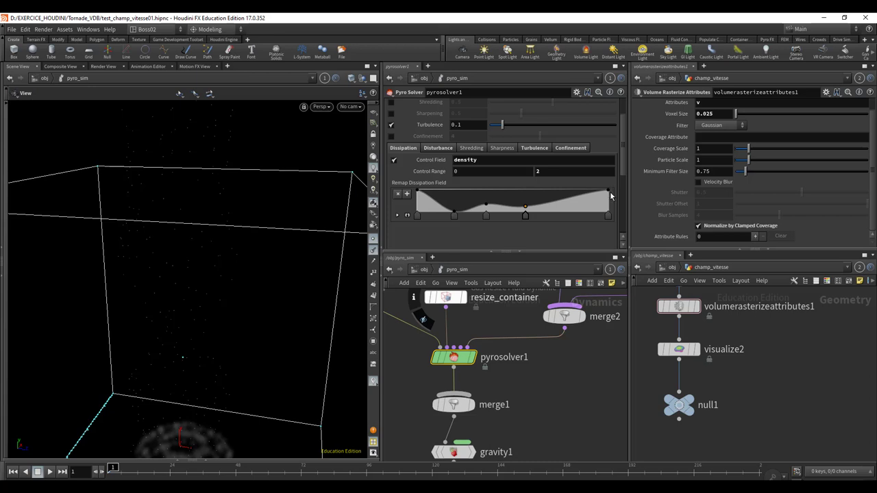
left_click_drag(607, 192, 609, 211)
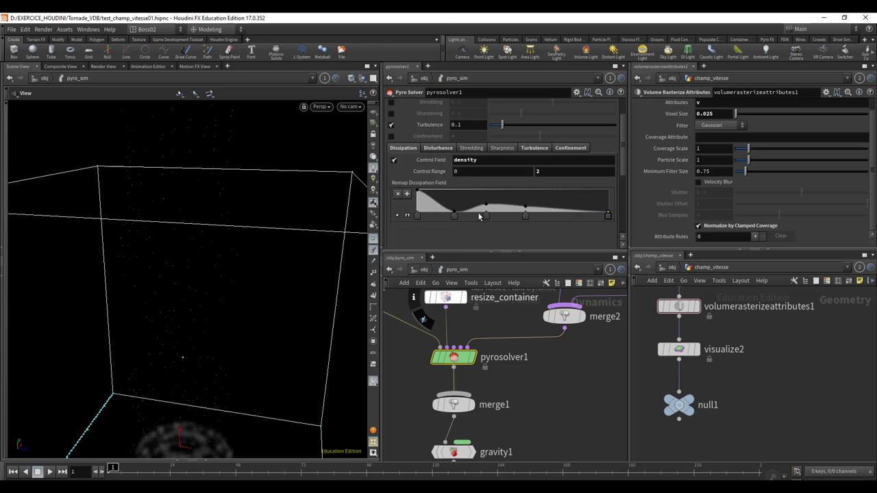
mouse_move(453, 213)
left_mouse_down()
mouse_move(448, 204)
mouse_move(485, 213)
left_mouse_up()
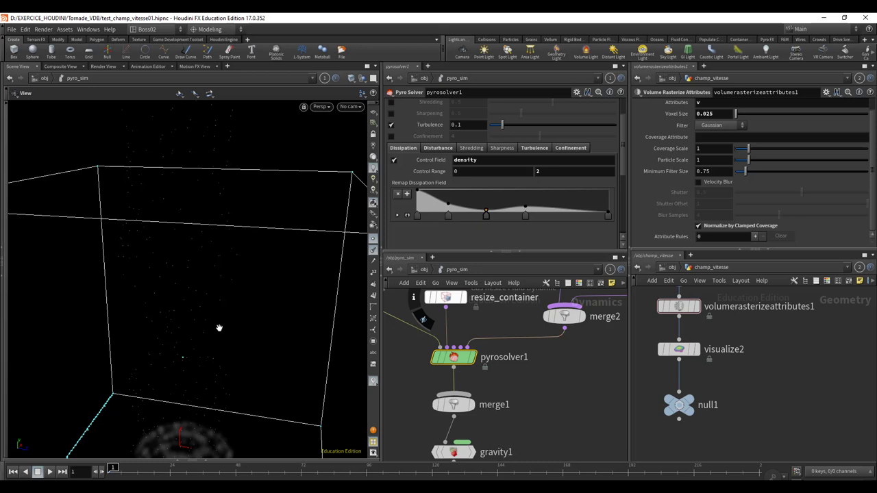
mouse_move(241, 294)
left_mouse_down()
mouse_move(251, 348)
mouse_move(226, 372)
left_mouse_up()
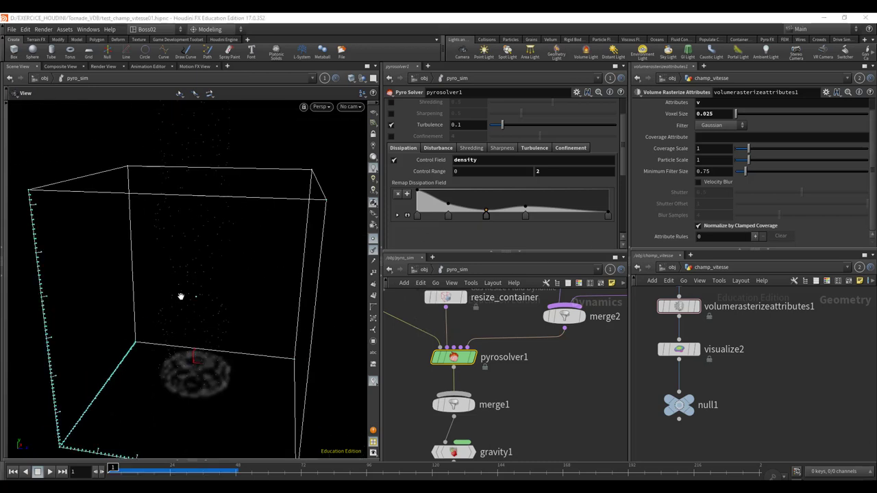
- Play the simulation to frame 39, then bring pointwrangle2 and pyrosource1 into view
left_click(50, 471)
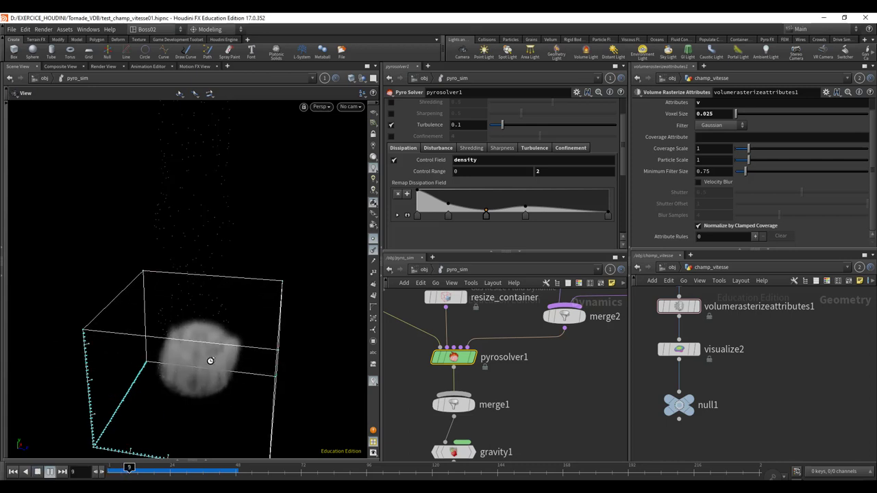
mouse_move(205, 354)
left_mouse_down()
mouse_move(213, 380)
mouse_move(231, 348)
mouse_move(197, 361)
left_mouse_up()
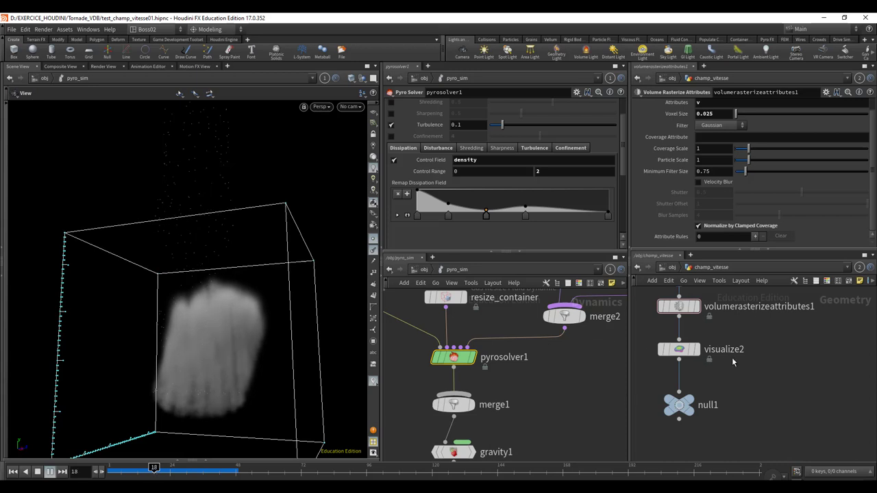
key("ctrl+z")
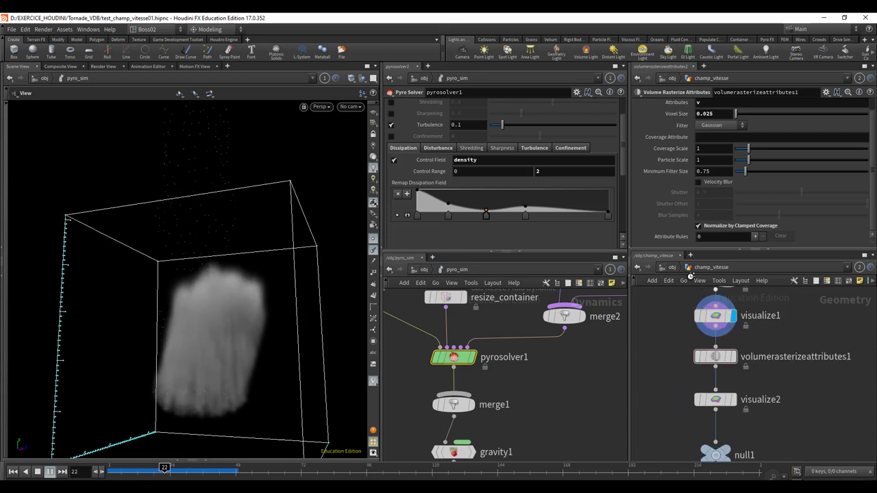
middle_click_drag(802, 384, 805, 409)
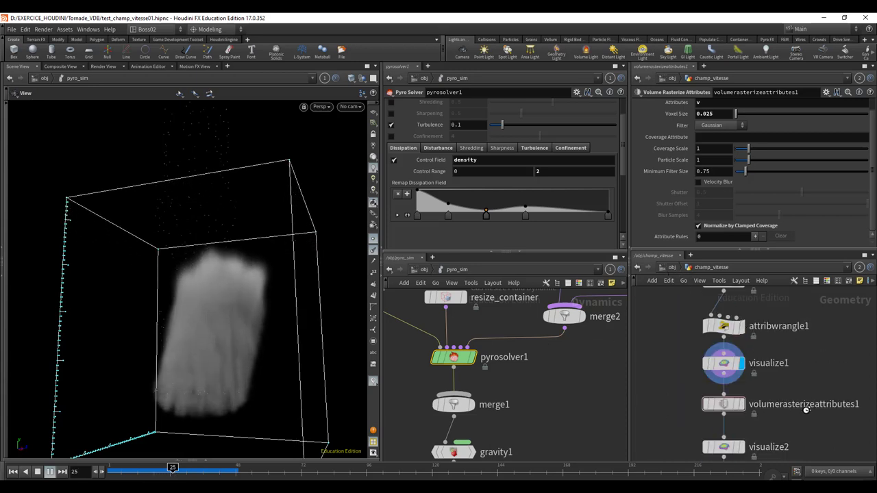
middle_click_drag(801, 301, 806, 407)
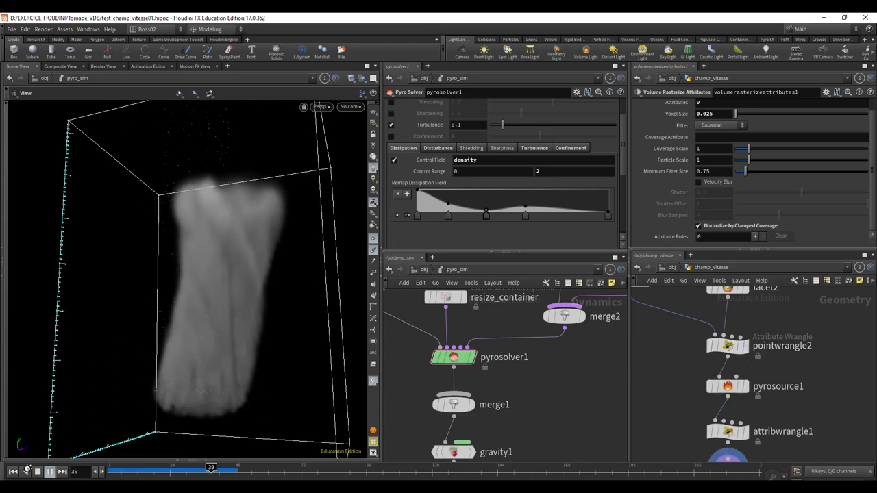
- Stop and rewind to frame 1, then reset pointwrangle2's Orbit Blend to 0, keeping Force Multipl 1.5
left_click(37, 472)
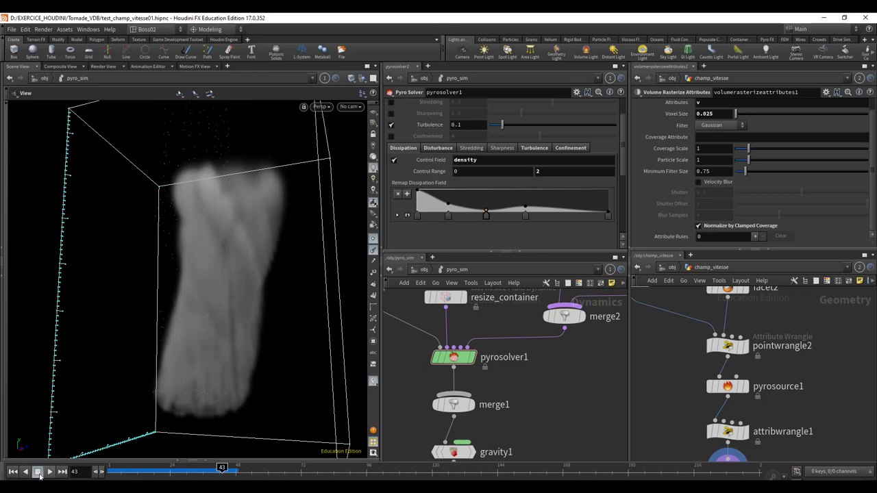
left_click(15, 472)
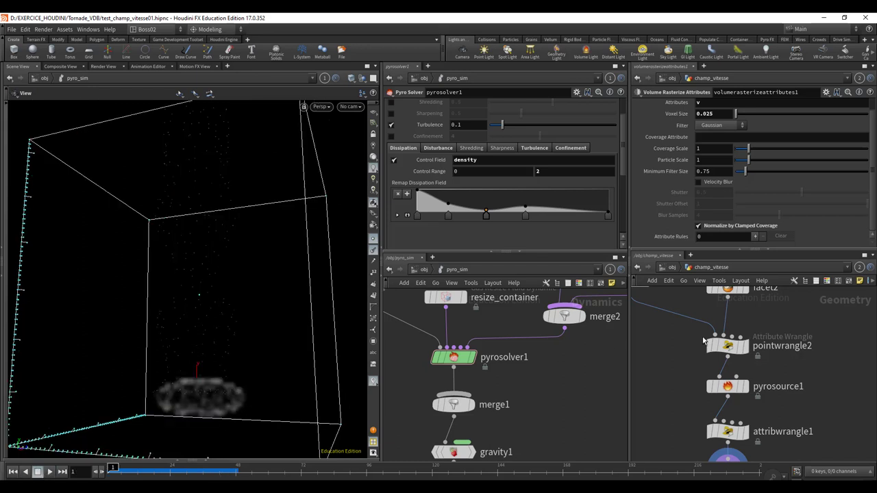
left_click(729, 348)
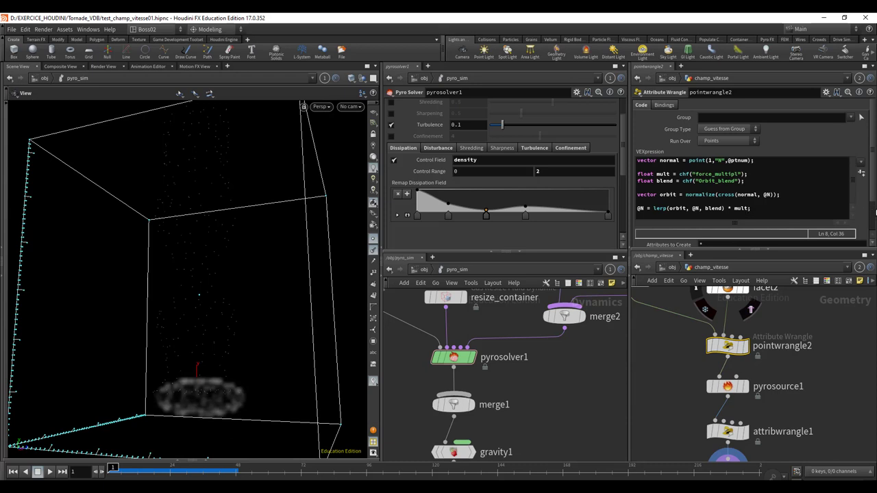
scroll(869, 226, "down", 2)
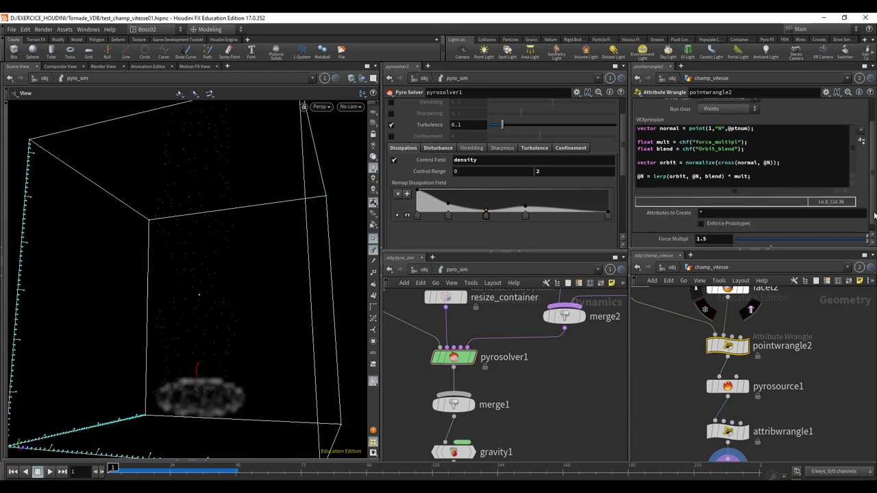
scroll(874, 216, "down", 1)
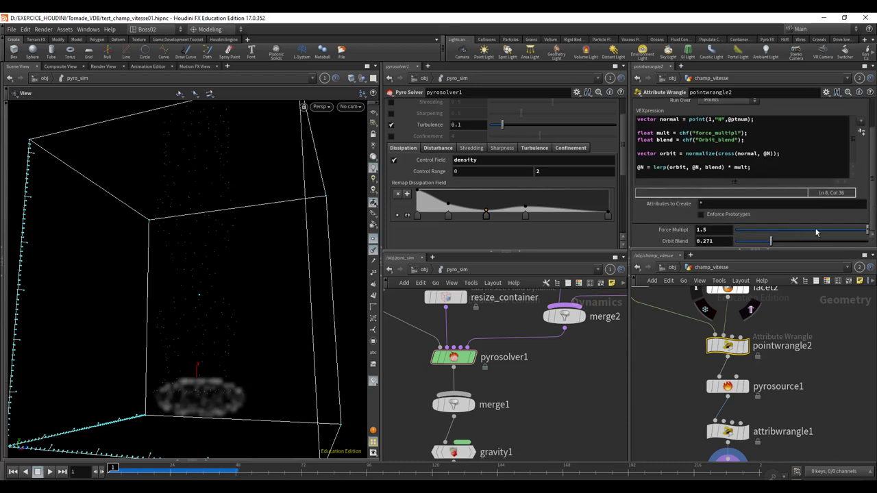
left_click(724, 231)
type("0")
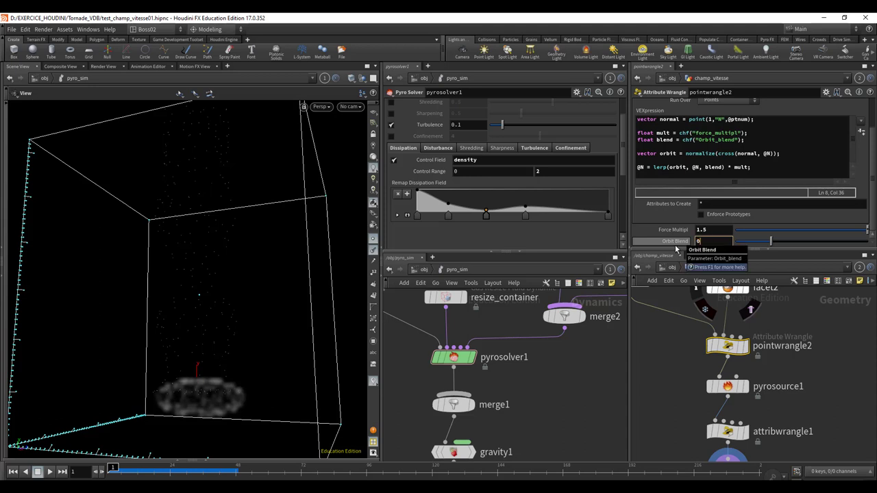
middle_click(676, 245, "ctrl")
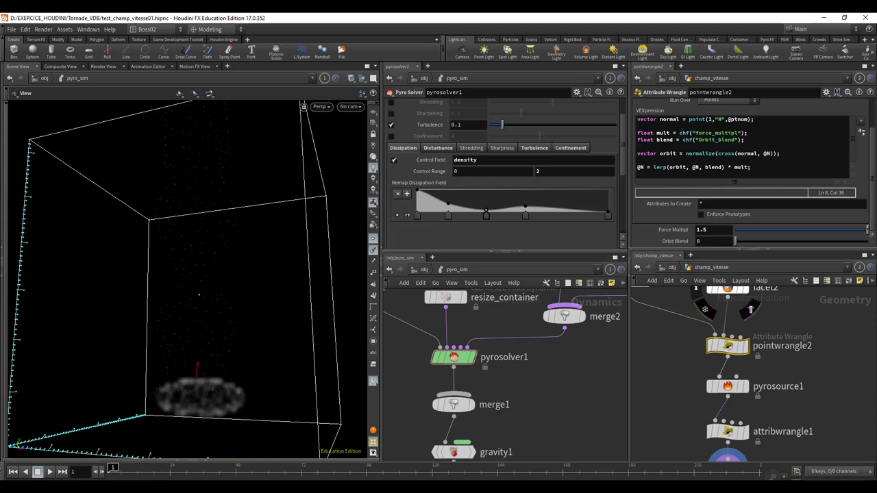
- Replay the simulation, watching the smoke spread into a flat cloud, then rewind to frame 1
left_click(49, 471)
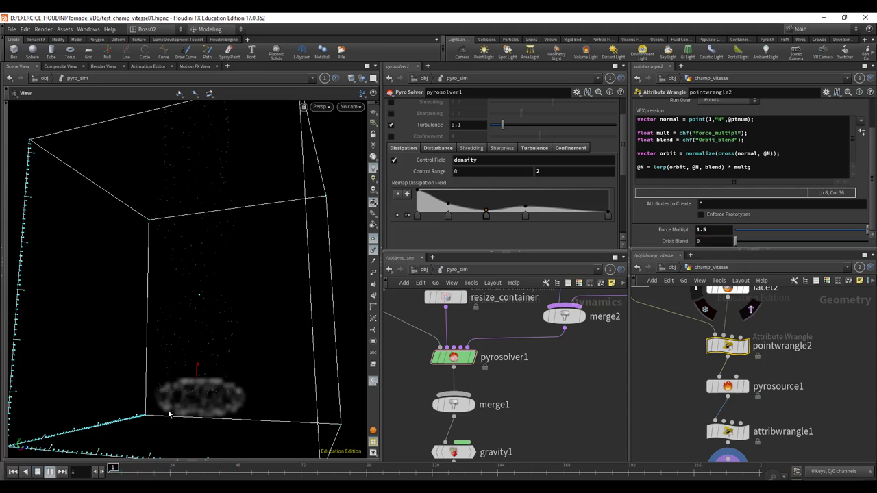
scroll(196, 407, "down", 3)
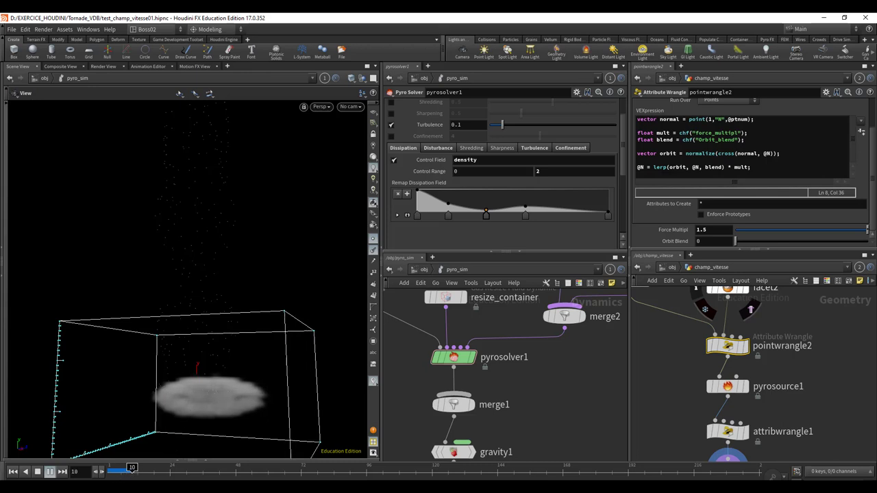
left_click(14, 473)
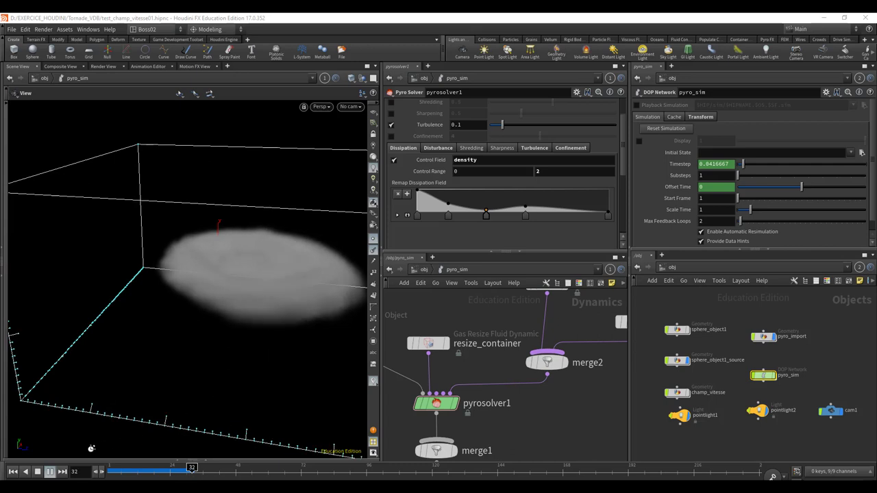
- Stop playback and set Buoyancy Dir to 0, 1, 0
left_click(37, 474)
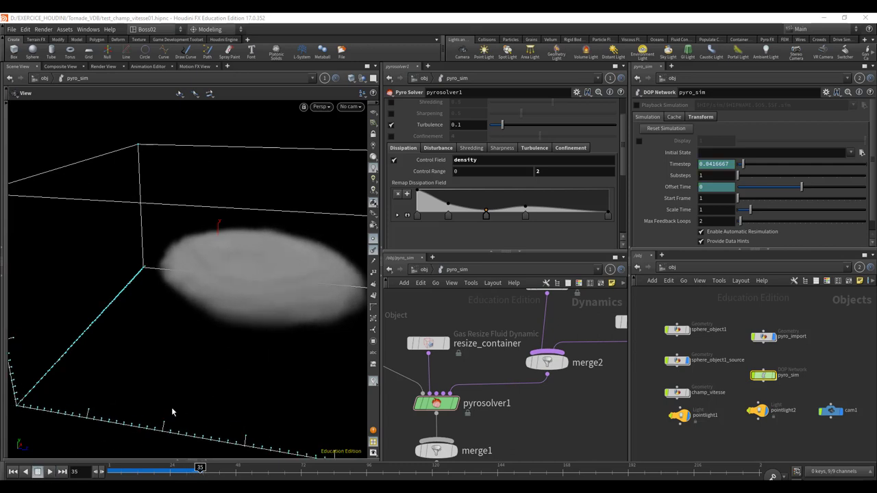
mouse_move(237, 360)
left_mouse_down()
mouse_move(259, 338)
mouse_move(199, 354)
mouse_move(219, 378)
left_mouse_up()
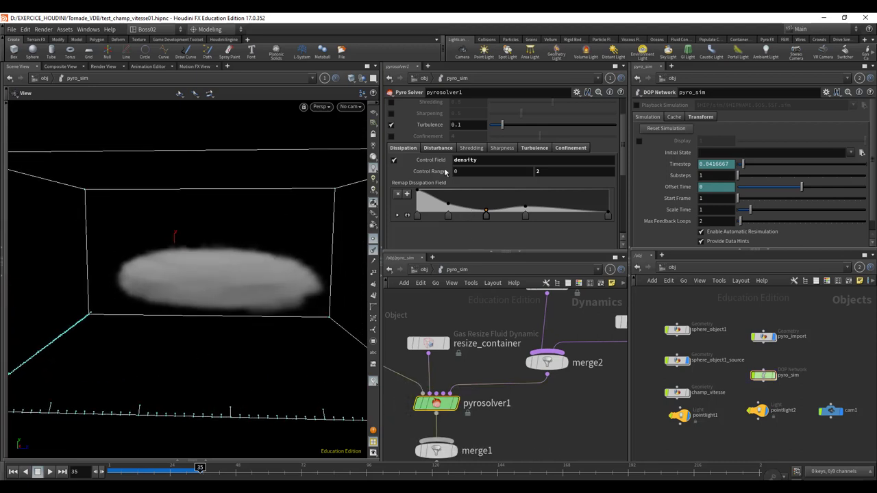
scroll(407, 110, "up", 5)
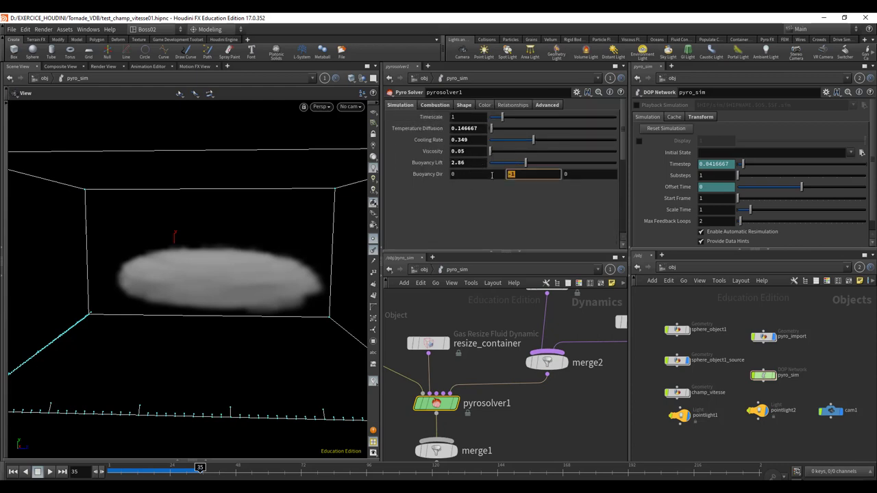
type("1")
key("Return")
- Set Buoyancy Lift to 0.5 and replay the simulation from frame 1
double_click(476, 163)
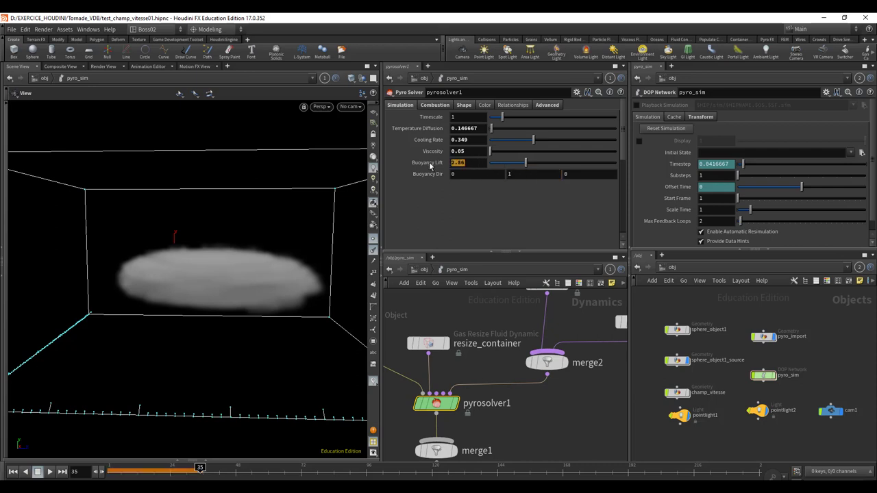
type("0.5")
key("Return")
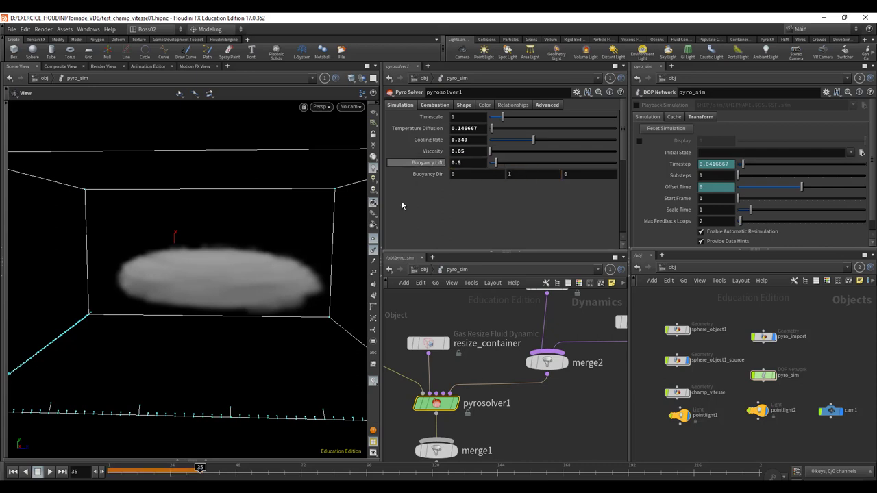
left_click(13, 472)
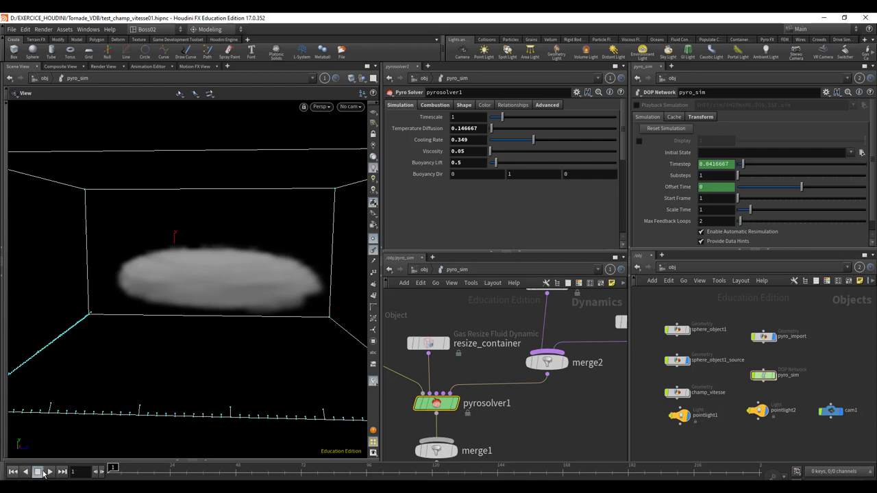
left_click(51, 472)
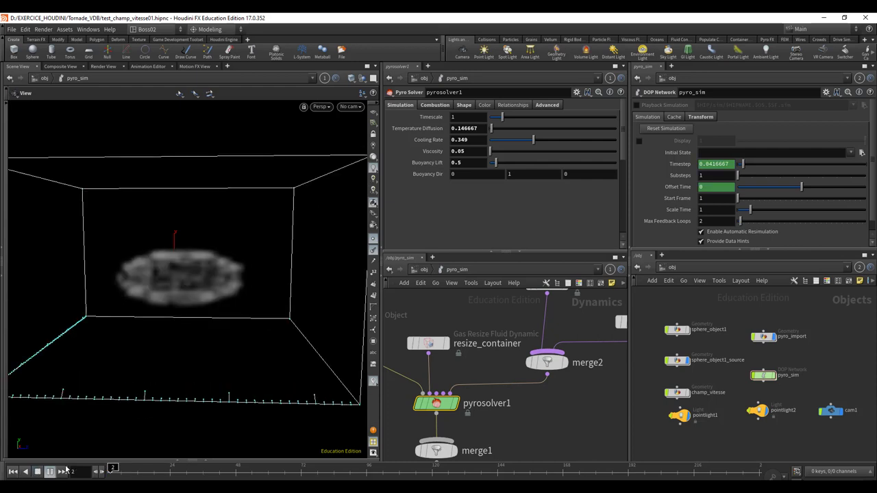